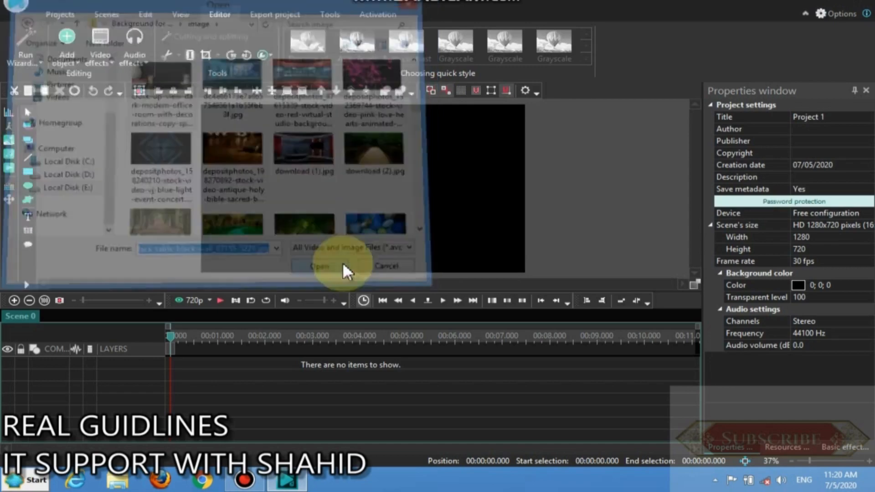
Place the dark office desk image in the scene and set its Stretch image option to Yes.
{"action": "left_click", "coordinate": [562, 293]}
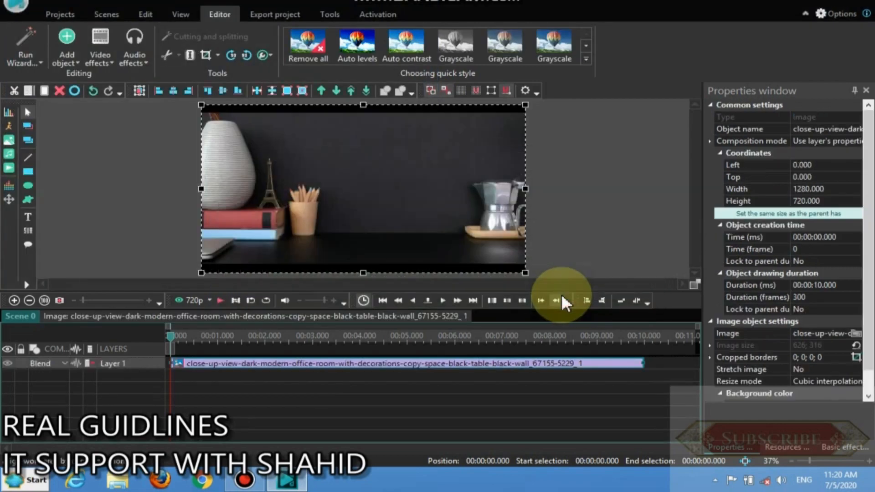
{"action": "left_click", "coordinate": [859, 369]}
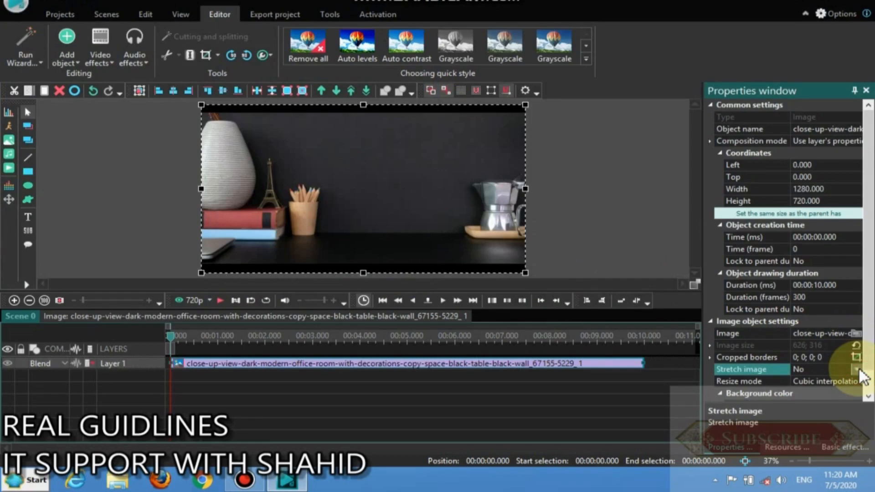
{"action": "left_click", "coordinate": [858, 369]}
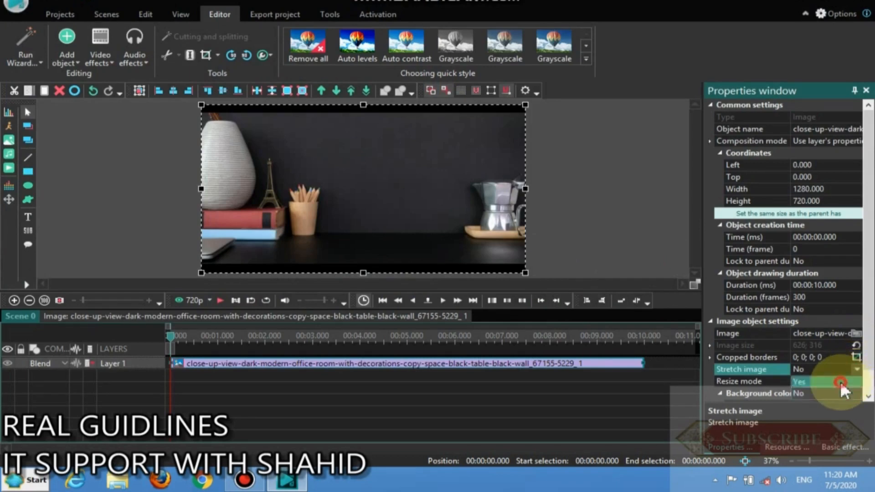
{"action": "left_click", "coordinate": [841, 382]}
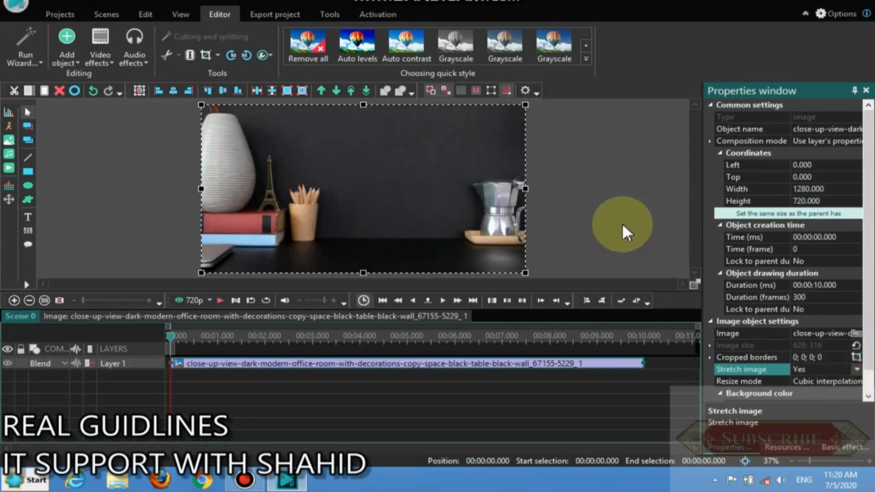
Play the scene to about 0.6 s and add a text object there on a new layer, about 968 × 218 px, over the dark wall.
{"action": "left_click", "coordinate": [220, 301]}
{"action": "left_click", "coordinate": [220, 300]}
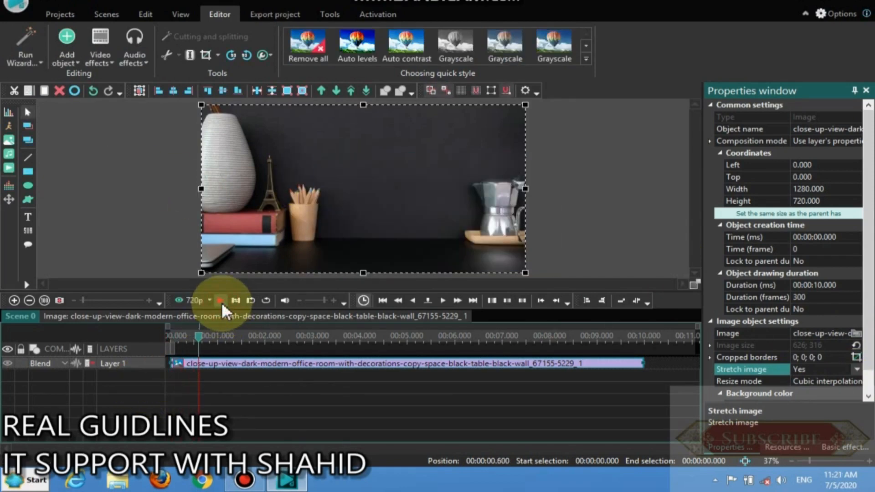
{"action": "left_click", "coordinate": [26, 216]}
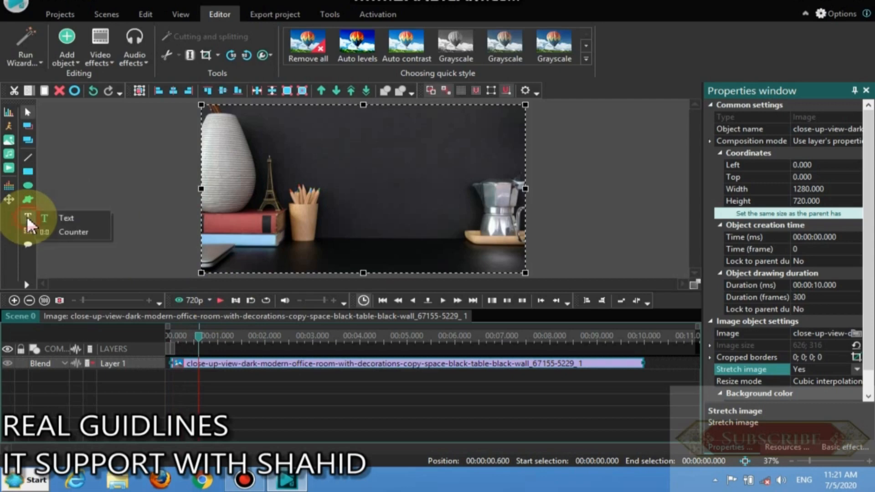
{"action": "left_click", "coordinate": [58, 221]}
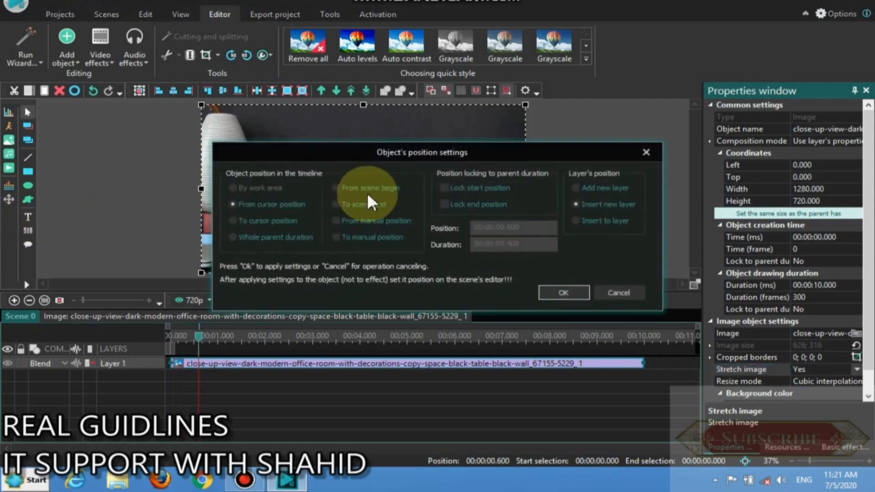
{"action": "left_click", "coordinate": [605, 188]}
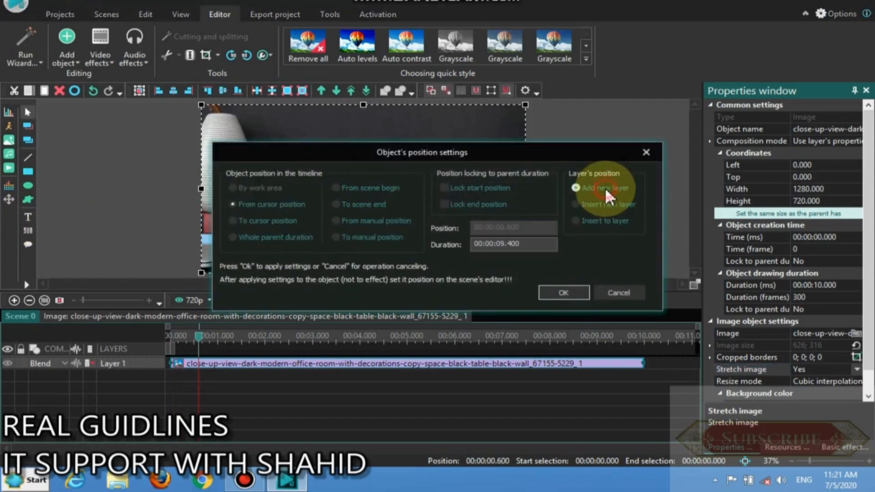
{"action": "left_click", "coordinate": [573, 294]}
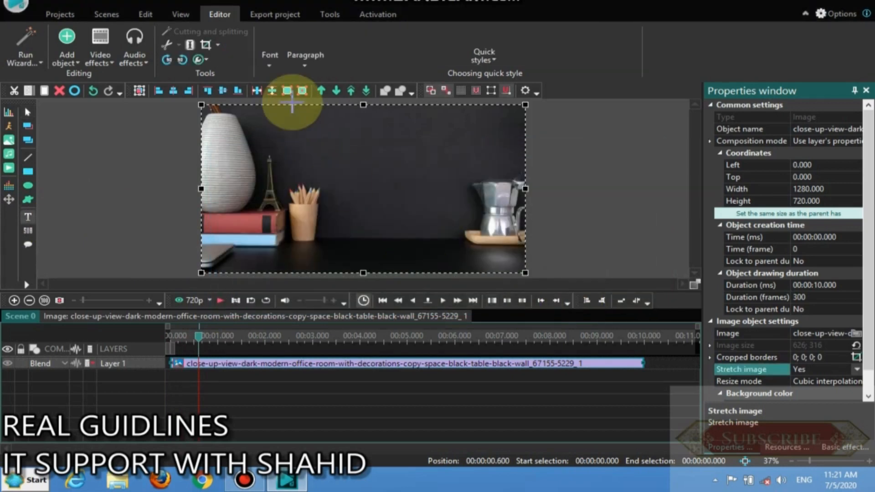
{"action": "left_click_drag", "start_coordinate": [262, 114], "coordinate": [507, 165]}
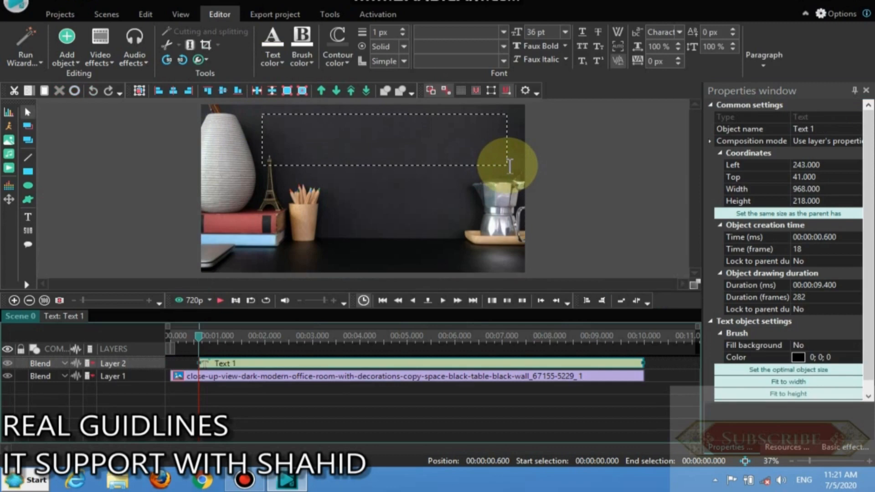
Enter "HOW TO MAKE ROMANTIC BOUQUET" as the title text and finish editing it.
{"action": "type", "text": "HOW T"}
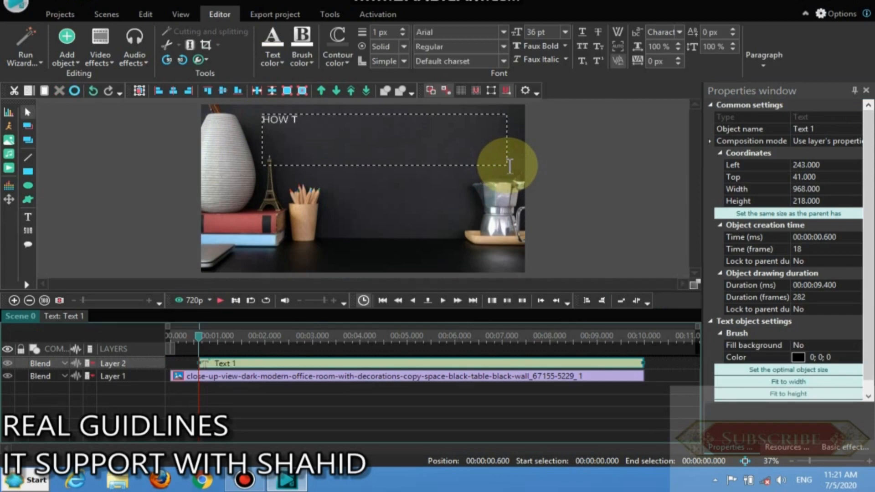
{"action": "type", "text": "O MAKE ROMANTIC BOUQUET"}
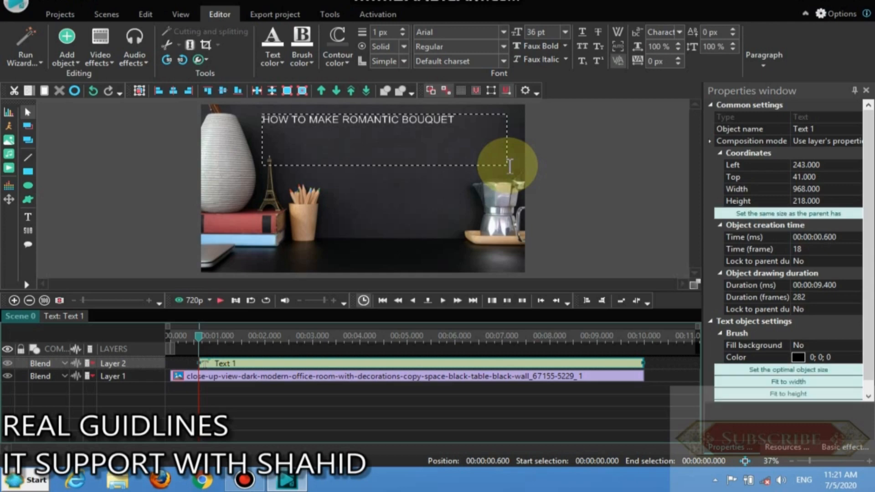
{"action": "key", "text": "BackSpace"}
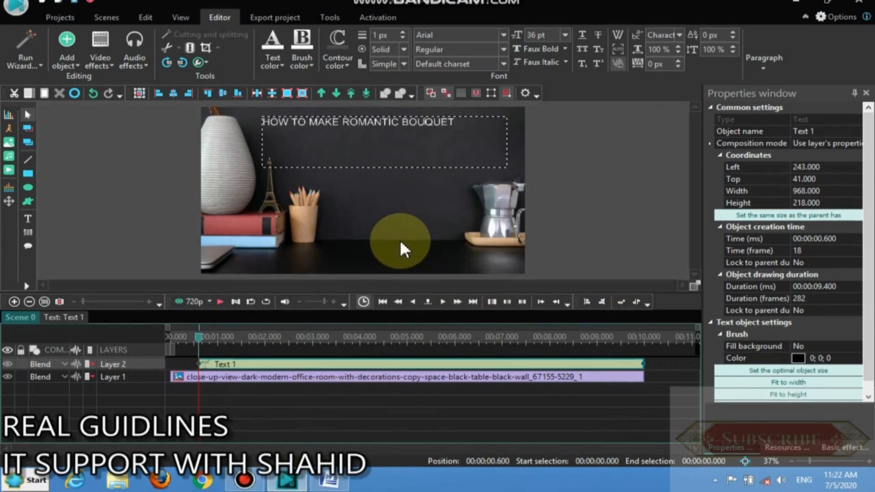
{"action": "left_click", "coordinate": [398, 173]}
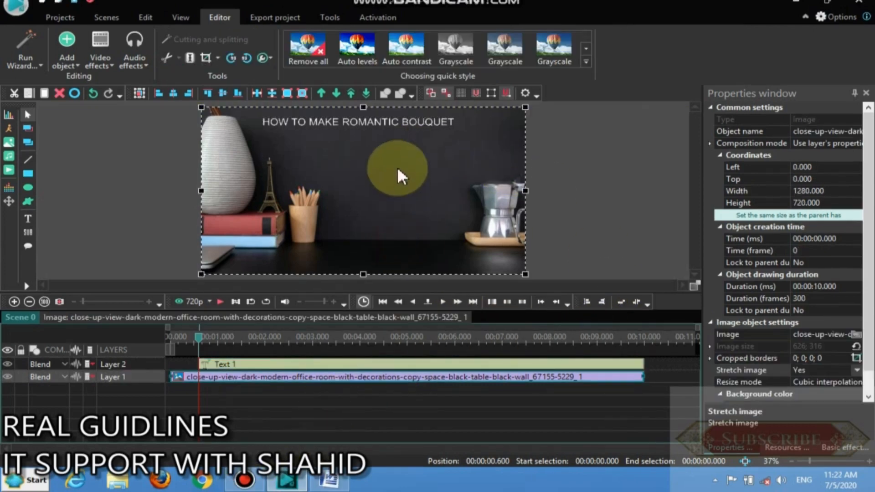
Set the title text to 72 pt in the Bernard MT Condensed font.
{"action": "left_click", "coordinate": [402, 121]}
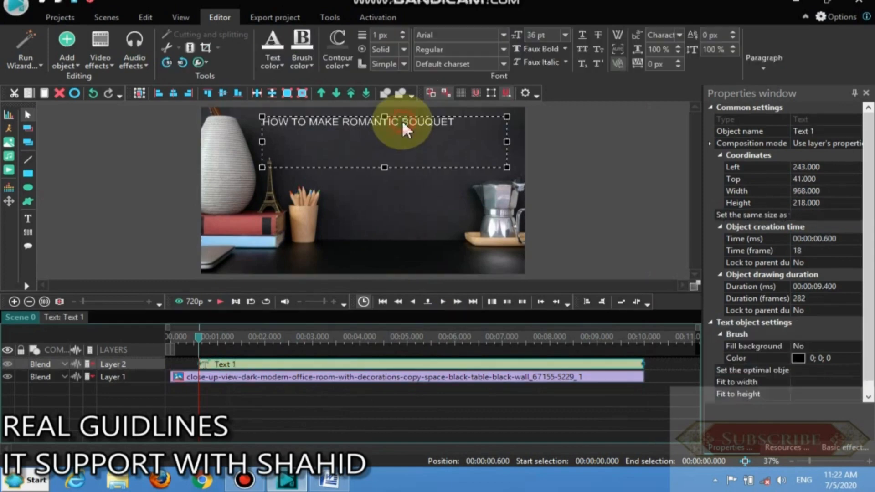
{"action": "left_click", "coordinate": [565, 36]}
{"action": "left_click", "coordinate": [517, 207]}
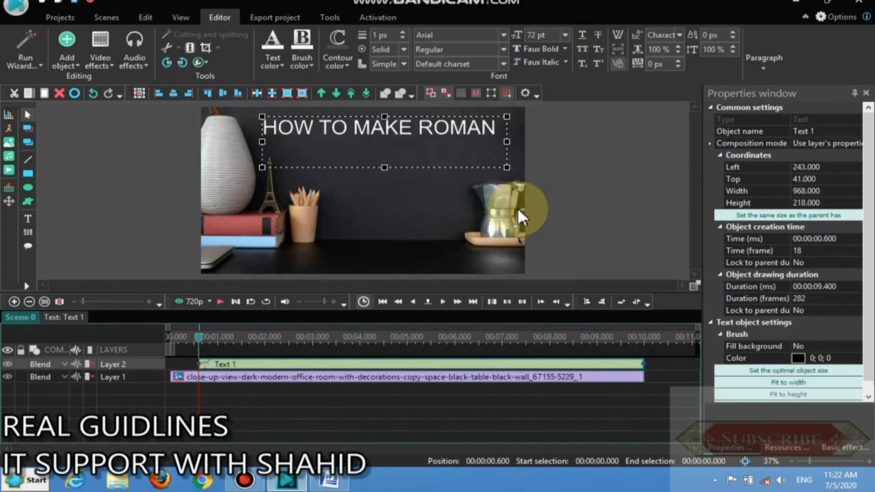
{"action": "left_click", "coordinate": [503, 35]}
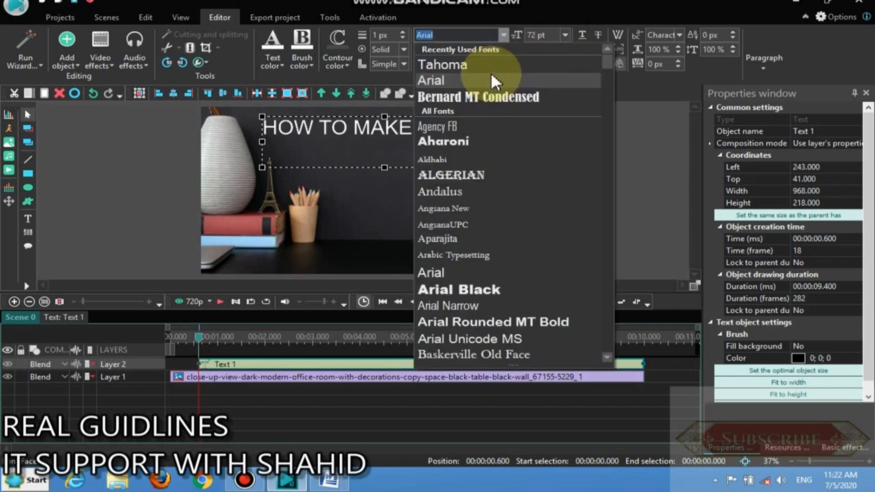
{"action": "left_click", "coordinate": [491, 96]}
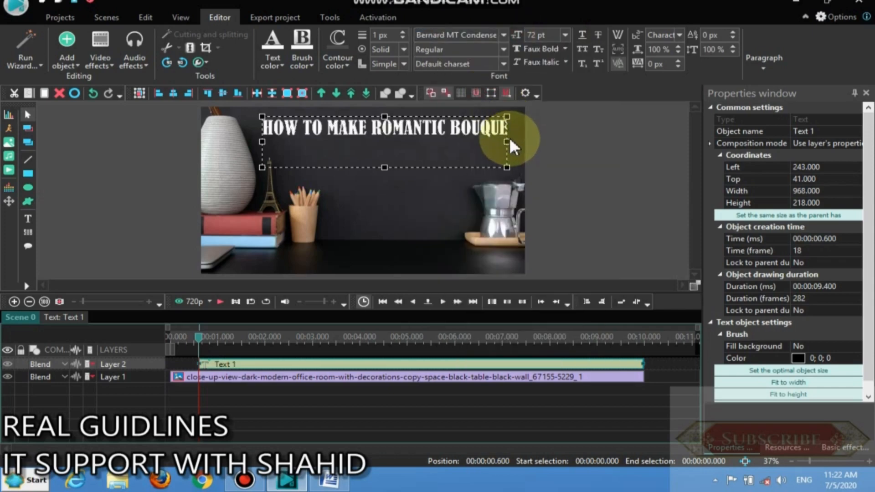
Resize the title's text box to about 1014 × 110 px and colour the text light blue.
{"action": "left_click_drag", "start_coordinate": [510, 140], "coordinate": [519, 140]}
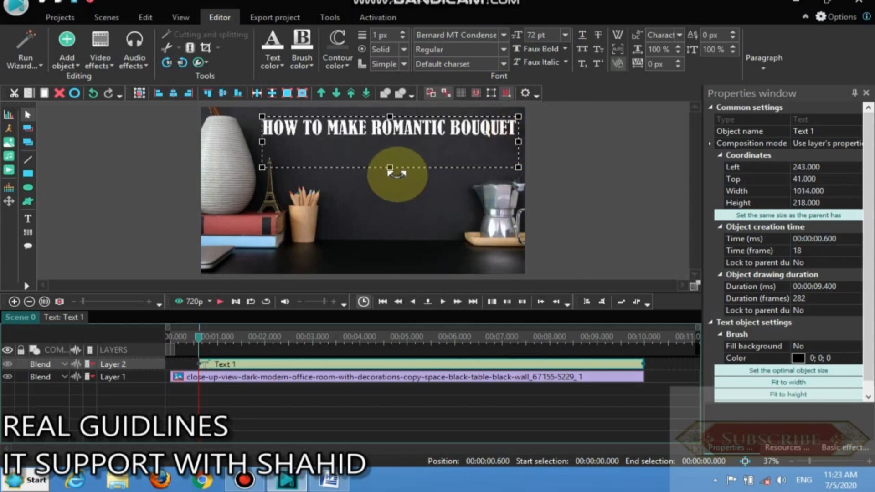
{"action": "left_click_drag", "start_coordinate": [389, 167], "coordinate": [389, 143]}
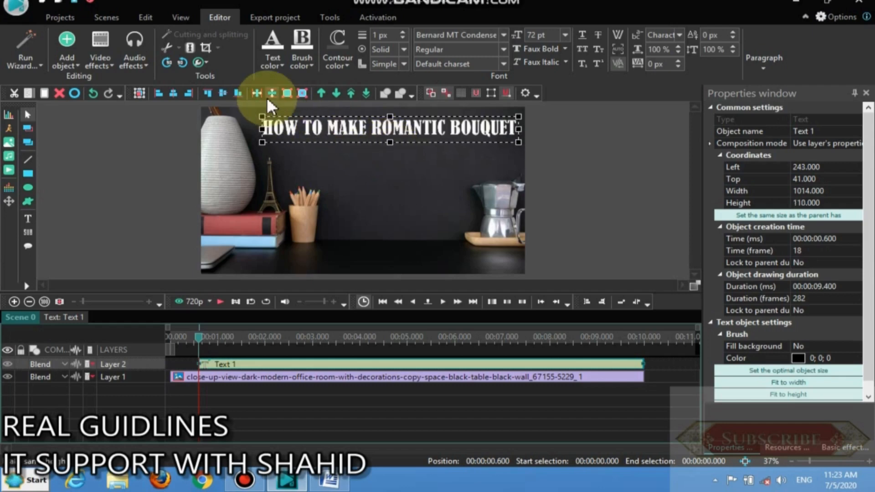
{"action": "left_click", "coordinate": [273, 64]}
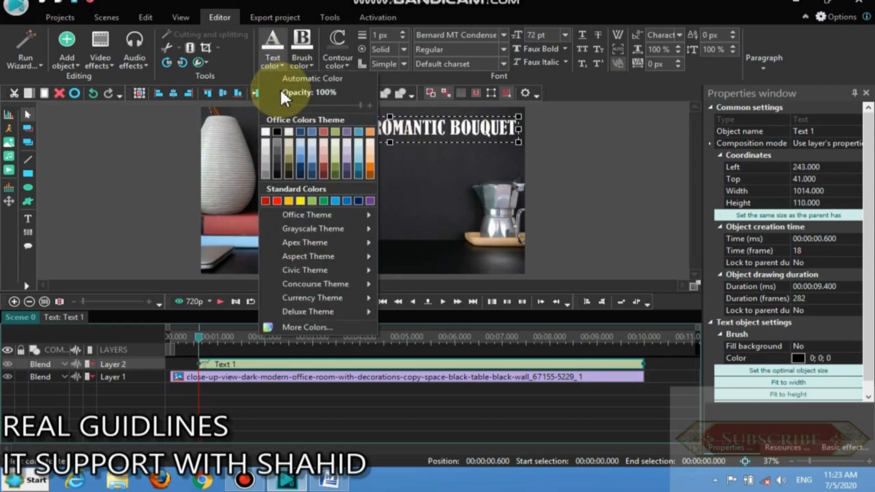
{"action": "left_click", "coordinate": [312, 160]}
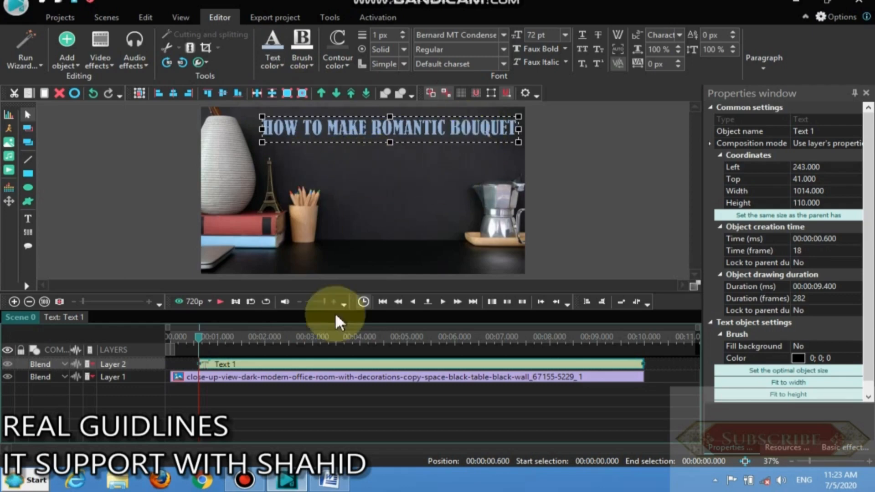
{"action": "left_click", "coordinate": [220, 302]}
Add a Push transition to the title from the cursor position at its start, on a new layer, lasting 1 second.
{"action": "left_click", "coordinate": [97, 64]}
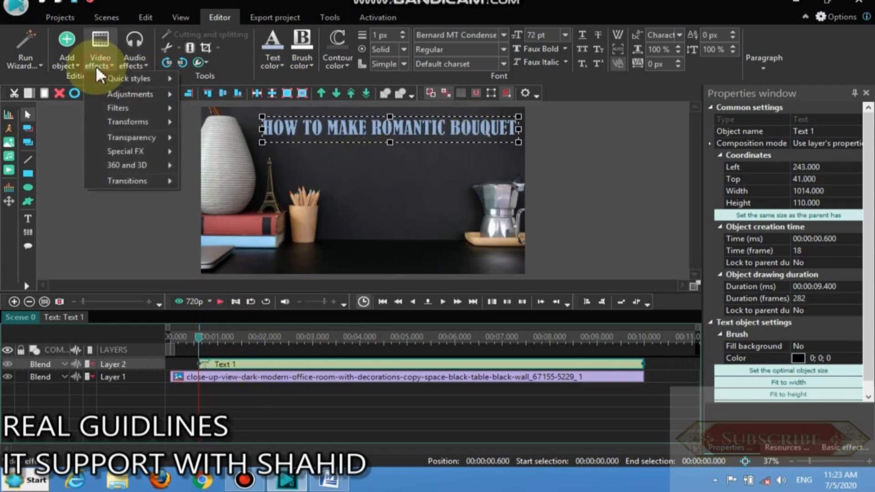
{"action": "mouse_move", "coordinate": [153, 178]}
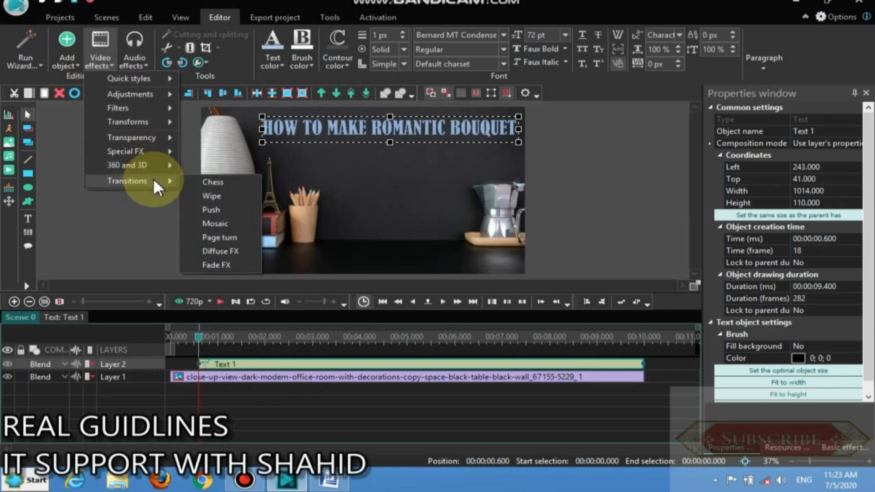
{"action": "left_click", "coordinate": [233, 207]}
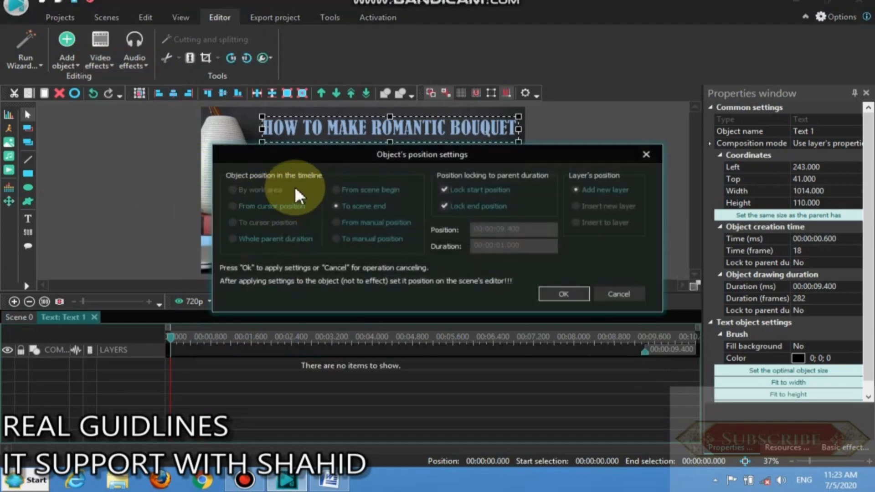
{"action": "left_click", "coordinate": [288, 205]}
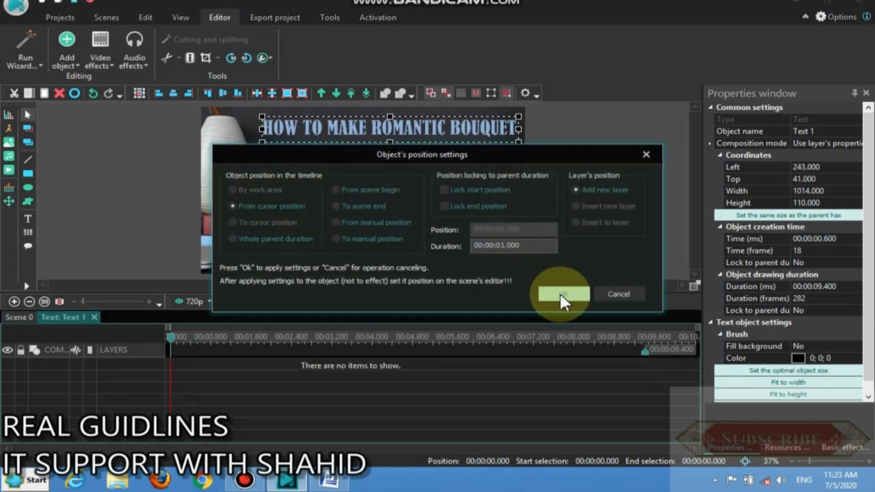
{"action": "left_click", "coordinate": [561, 294]}
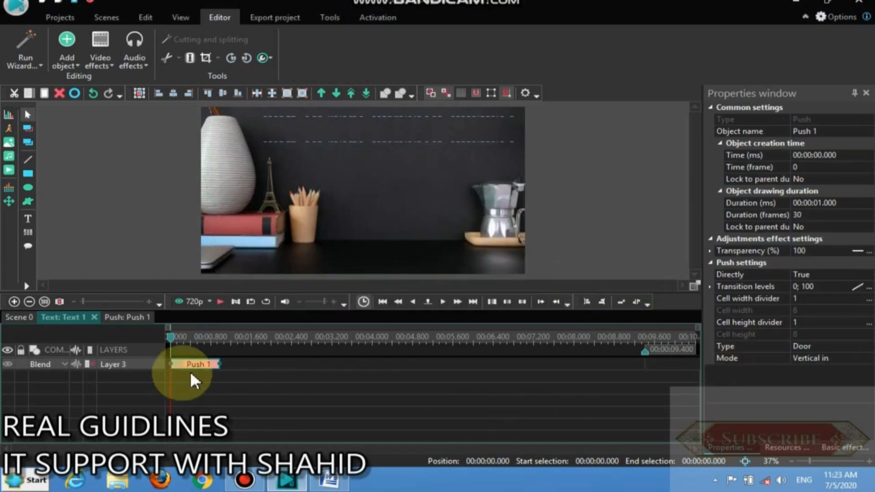
Set the Push transition's type to Side and its mode to Top to bottom.
{"action": "left_click", "coordinate": [871, 352]}
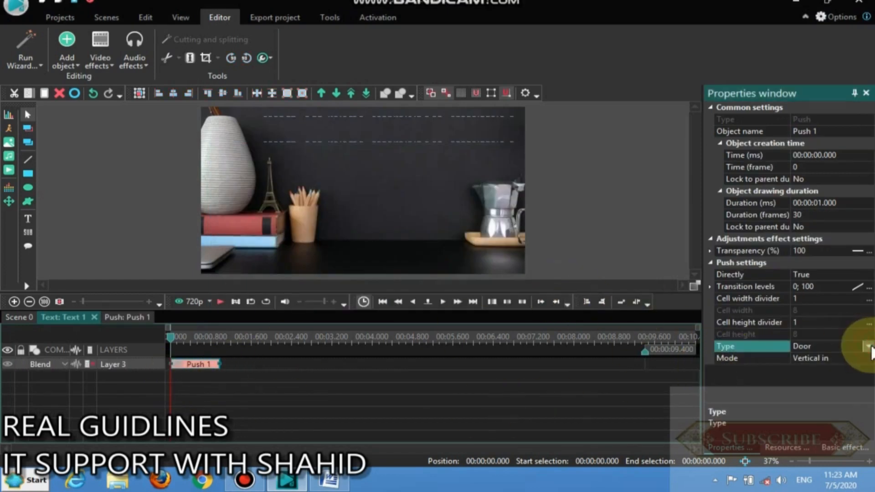
{"action": "left_click", "coordinate": [869, 348]}
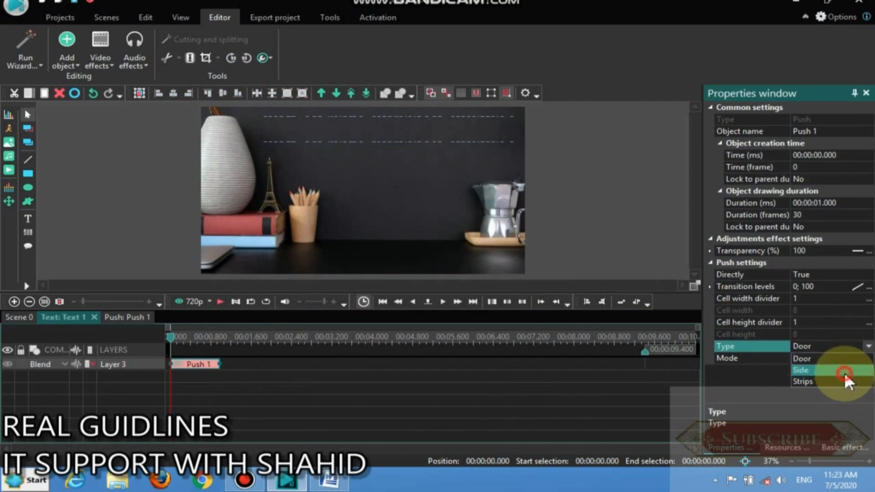
{"action": "left_click", "coordinate": [844, 370]}
{"action": "left_click", "coordinate": [868, 358]}
{"action": "left_click", "coordinate": [868, 358]}
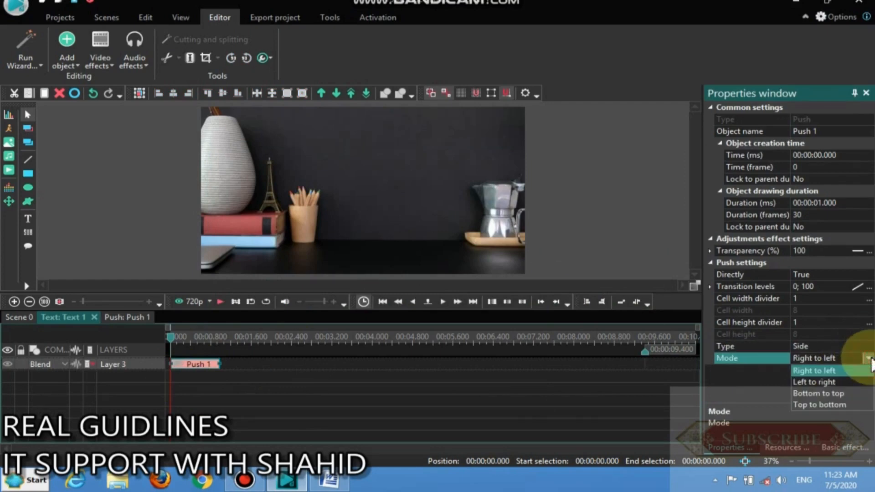
{"action": "left_click", "coordinate": [840, 404]}
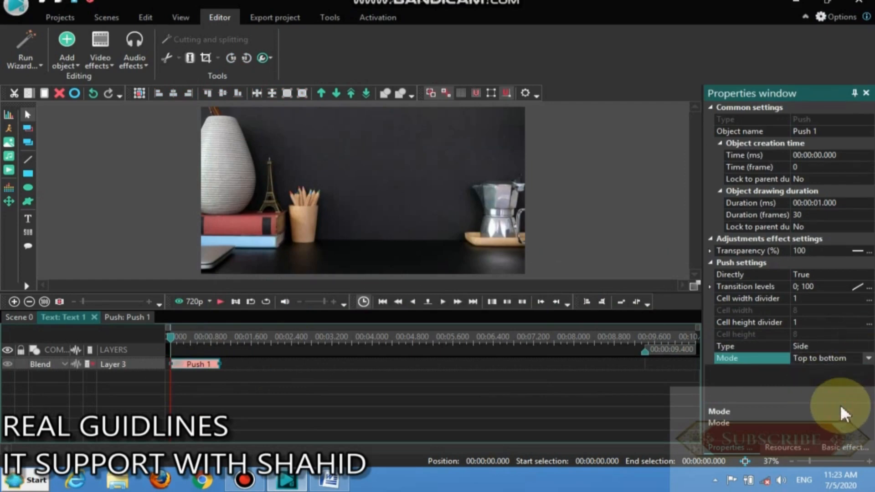
Add a second Push transition to the title from 00:00:08.533 to its end, placing it on the first Push transition's layer.
{"action": "left_click", "coordinate": [219, 304]}
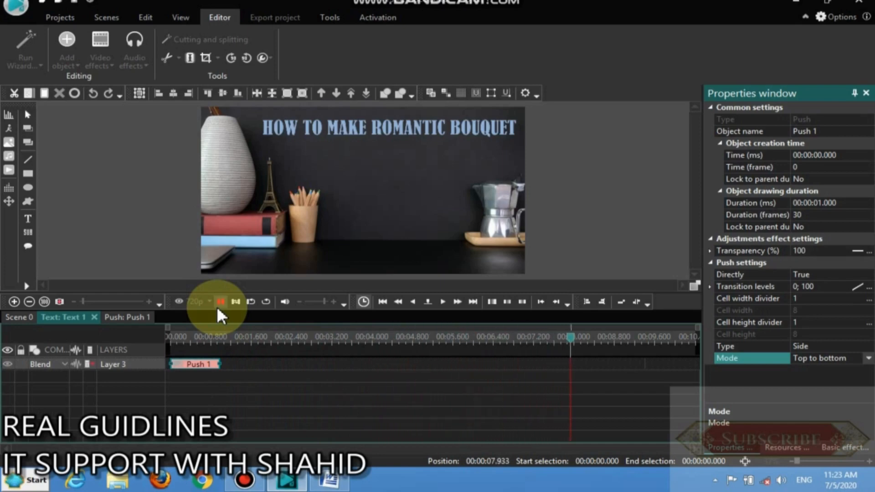
{"action": "left_click", "coordinate": [217, 307]}
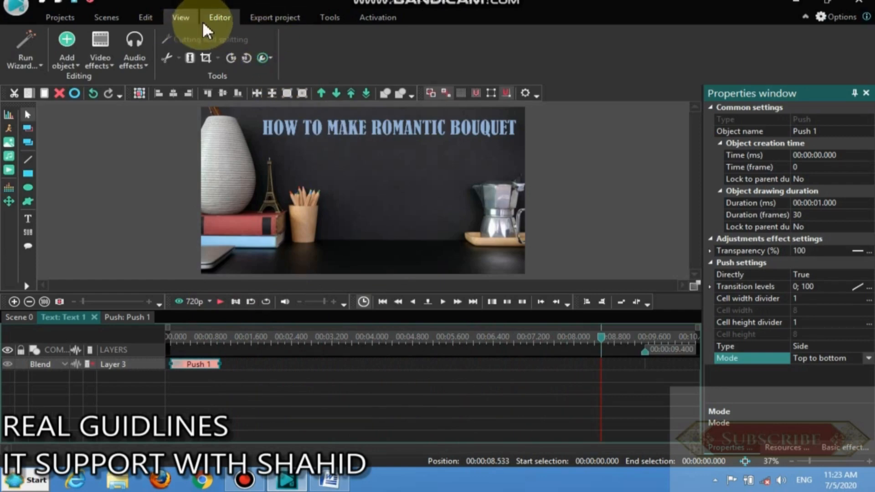
{"action": "left_click", "coordinate": [103, 70]}
{"action": "mouse_move", "coordinate": [146, 179]}
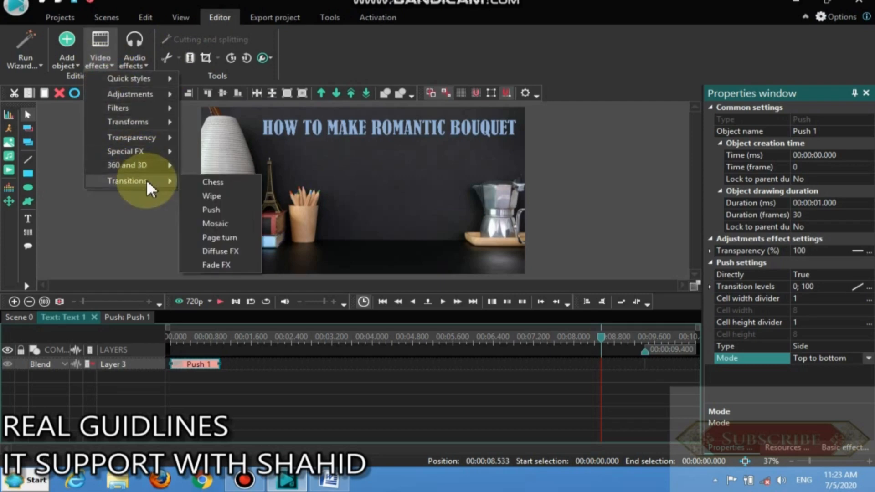
{"action": "left_click", "coordinate": [228, 215]}
{"action": "left_click", "coordinate": [292, 206]}
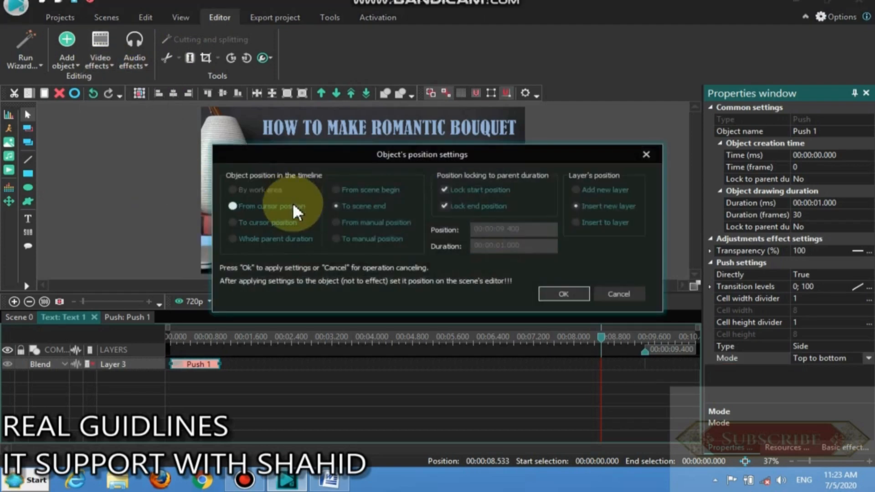
{"action": "left_click", "coordinate": [549, 296]}
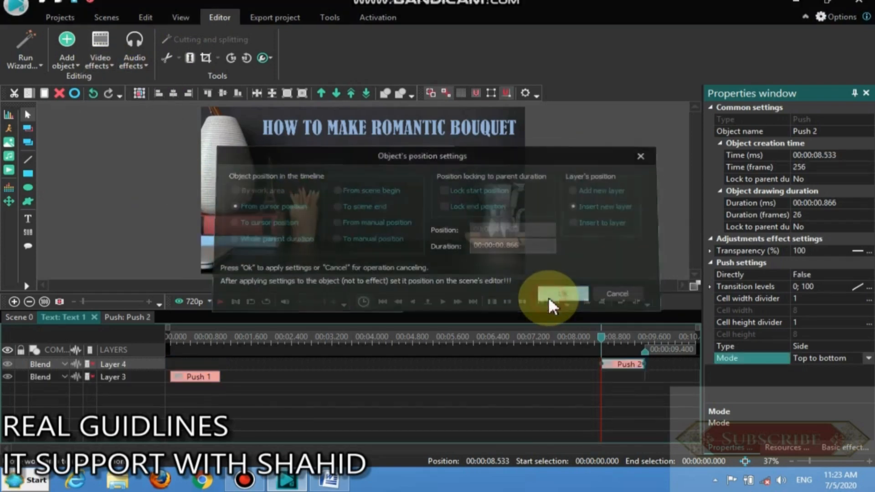
{"action": "mouse_move", "coordinate": [629, 369]}
{"action": "left_mouse_down"}
{"action": "mouse_move", "coordinate": [632, 381]}
{"action": "mouse_move", "coordinate": [628, 371]}
{"action": "left_mouse_up"}
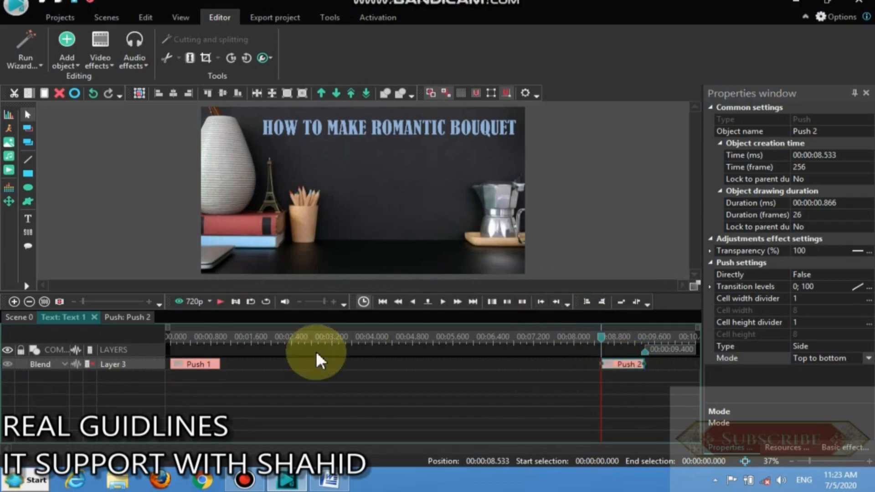
Preview the title's exit and play its entrance in Scene 0 from the beginning, stopping at 00:00:01.833.
{"action": "left_click", "coordinate": [218, 300]}
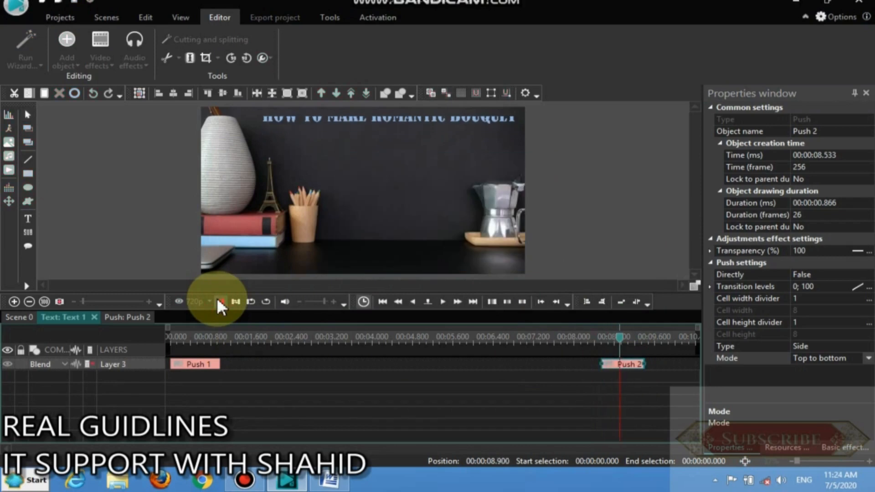
{"action": "left_click", "coordinate": [27, 316]}
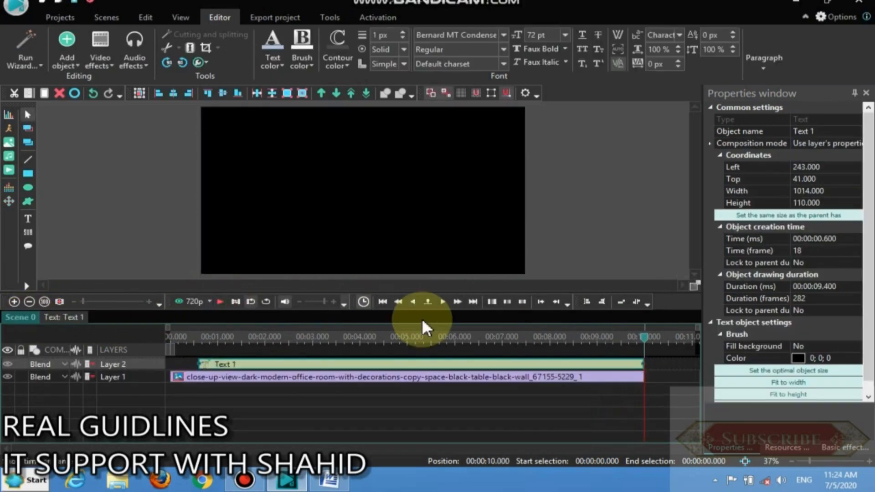
{"action": "left_click", "coordinate": [384, 302]}
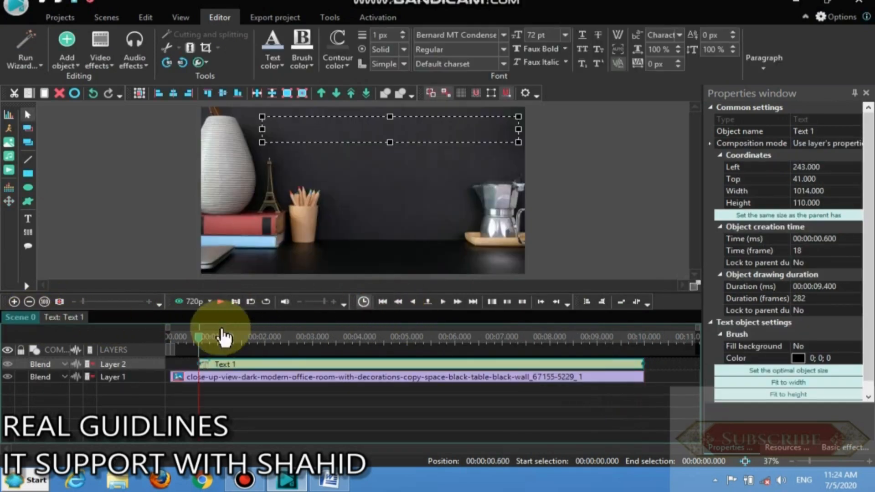
{"action": "left_click", "coordinate": [220, 302]}
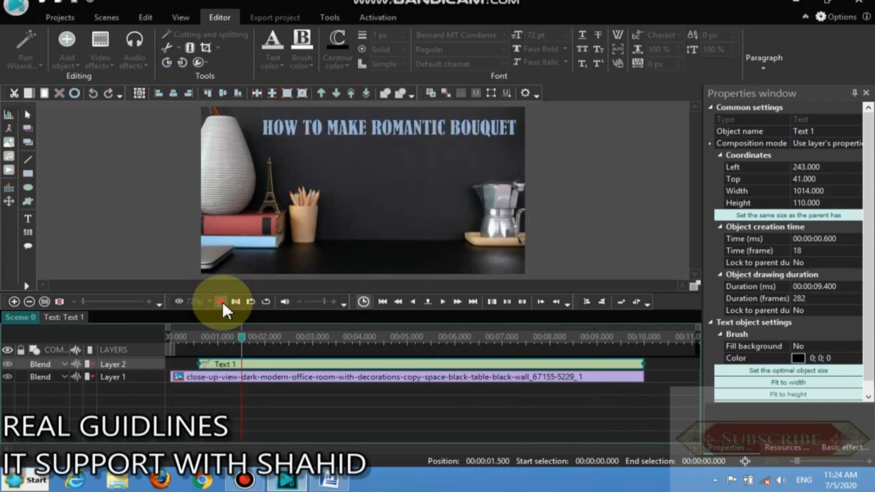
{"action": "left_click", "coordinate": [221, 302]}
Add a text object from the cursor position on a new layer, with a text box about 943 × 146 px below the title.
{"action": "left_click", "coordinate": [26, 221]}
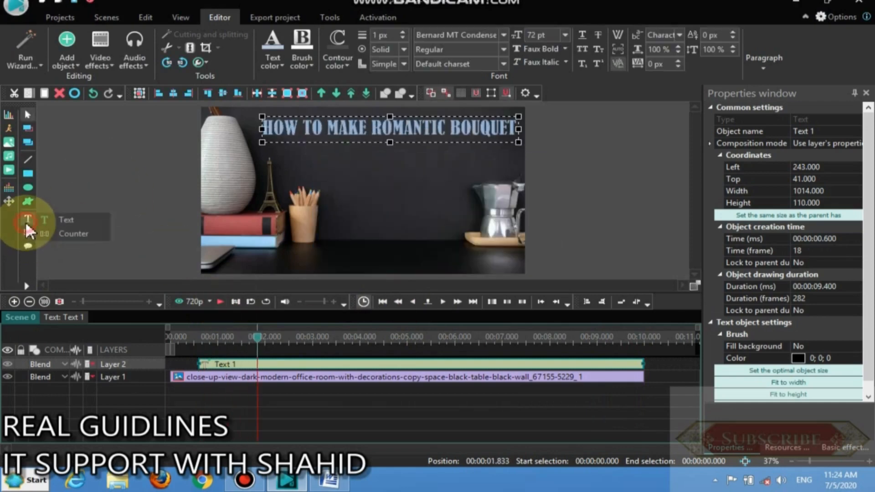
{"action": "left_click", "coordinate": [60, 222]}
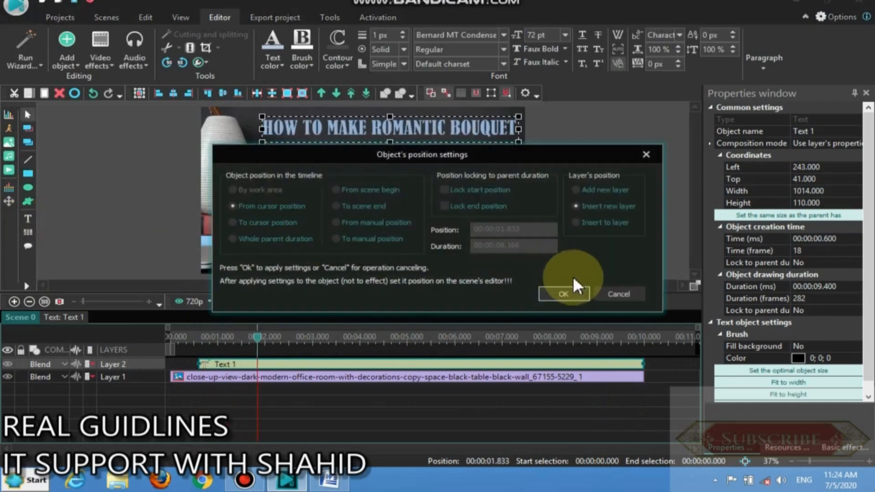
{"action": "left_click", "coordinate": [607, 188]}
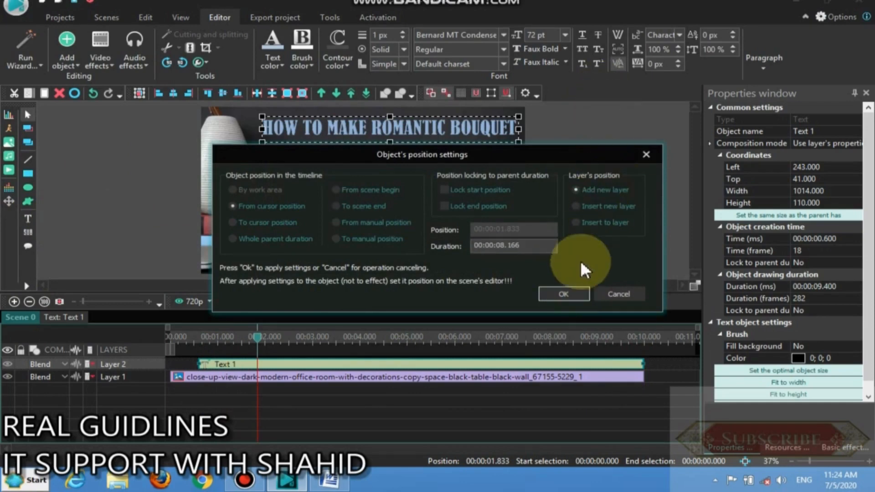
{"action": "left_click", "coordinate": [564, 294]}
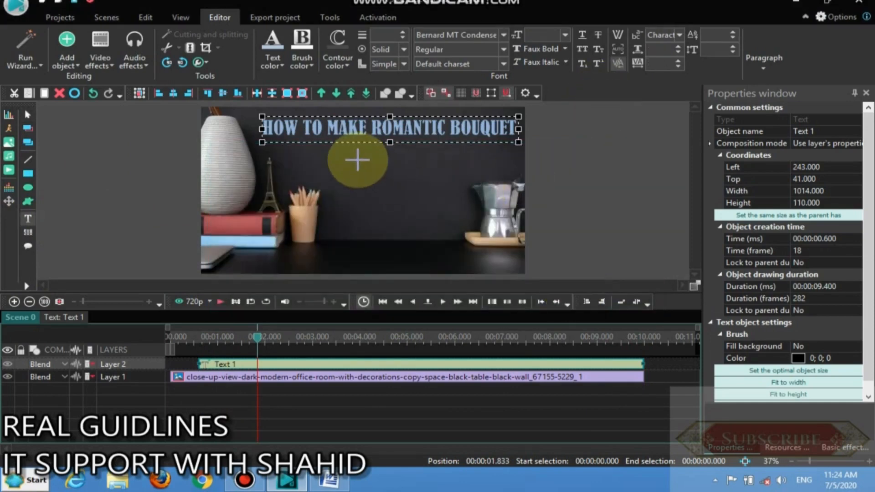
{"action": "left_click_drag", "start_coordinate": [276, 154], "coordinate": [515, 187]}
Enter the subtitle THREE NEW WAYS TO MAKE FLOWER BOUQUETS in the new text box.
{"action": "type", "text": "TH"}
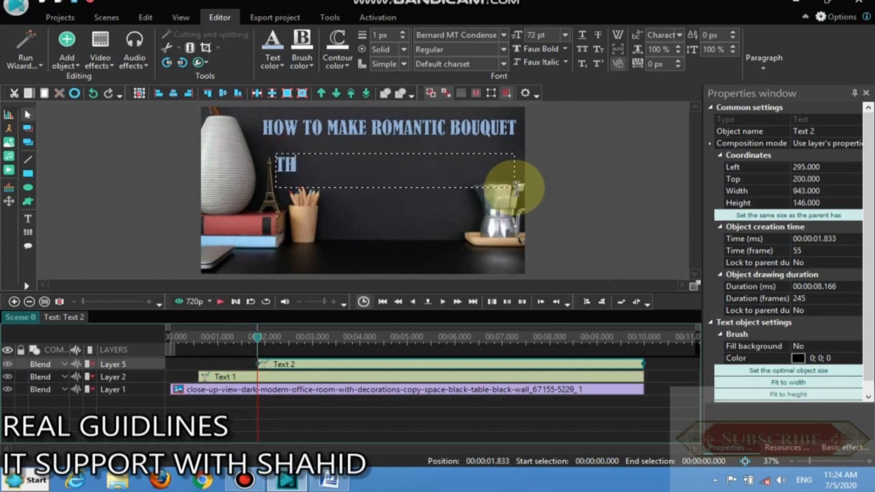
{"action": "type", "text": "REE NEW WAYS"}
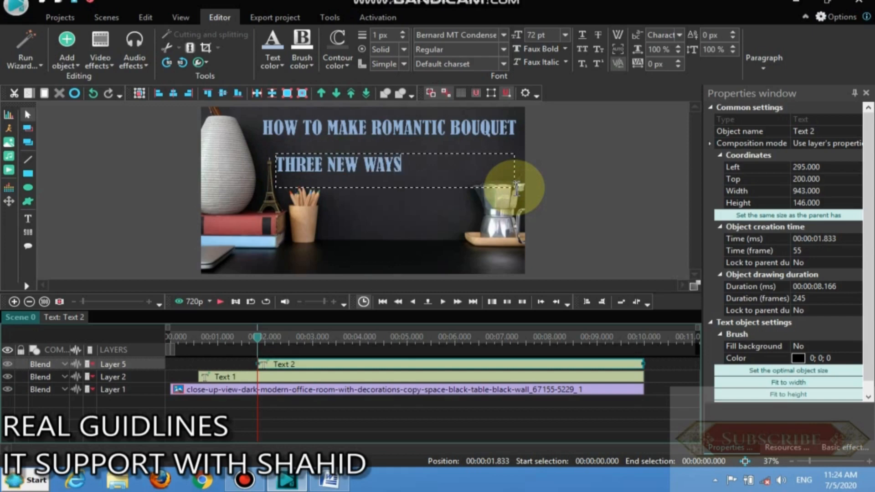
{"action": "type", "text": " TO MAKE FLO"}
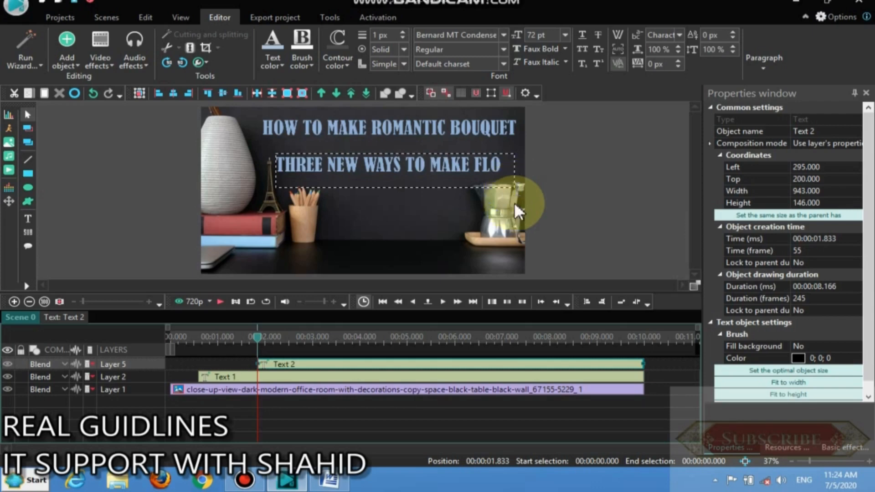
{"action": "left_click", "coordinate": [423, 221]}
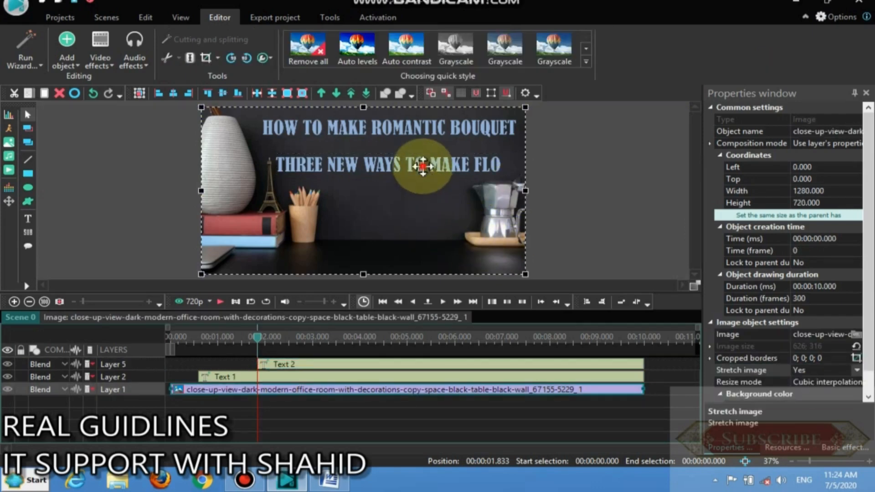
Set the subtitle's font size to 48 pt.
{"action": "left_click", "coordinate": [420, 165]}
{"action": "left_click", "coordinate": [568, 35]}
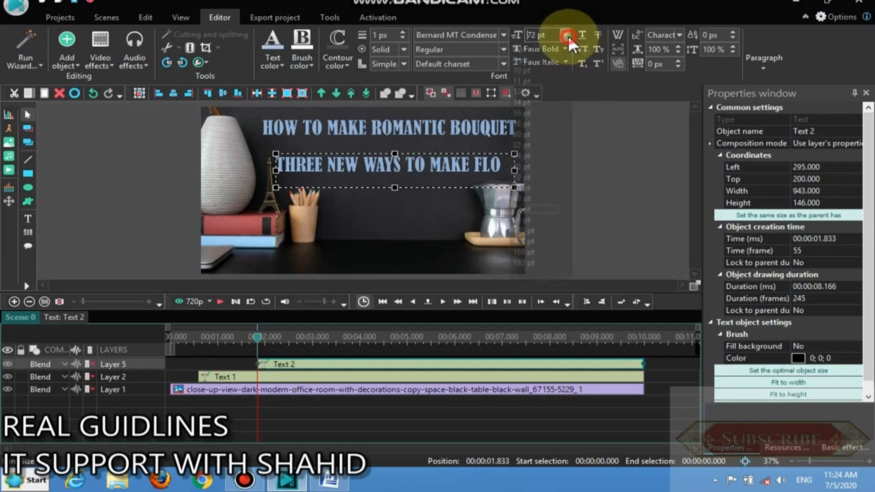
{"action": "left_click", "coordinate": [551, 199]}
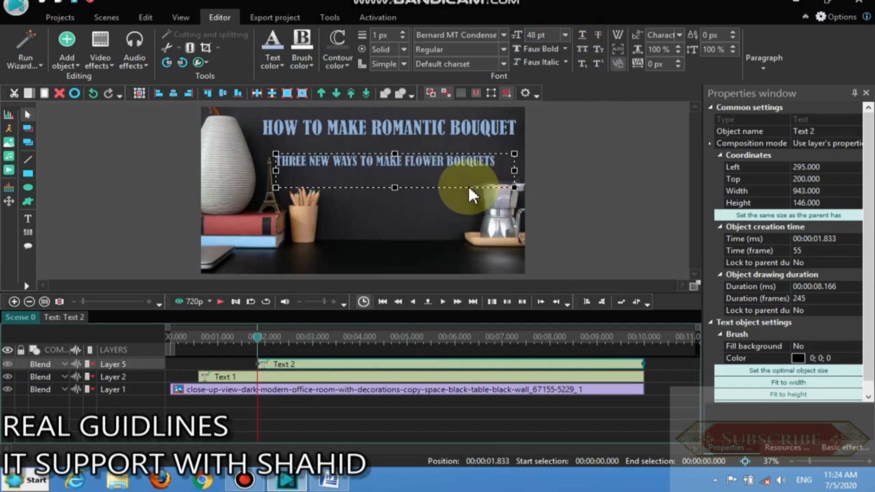
Fit the subtitle's text box to about 908 × 81 px directly beneath the title and colour its text yellow.
{"action": "left_click_drag", "start_coordinate": [394, 187], "coordinate": [394, 172]}
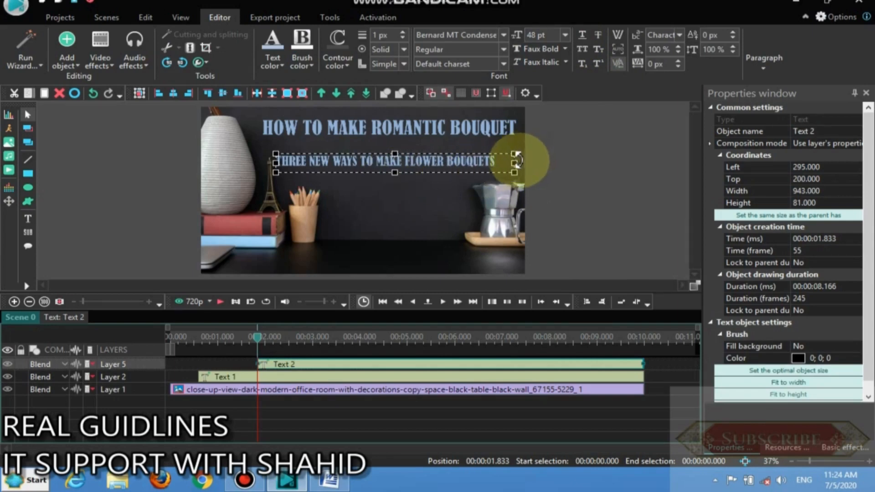
{"action": "left_click_drag", "start_coordinate": [514, 163], "coordinate": [505, 160]}
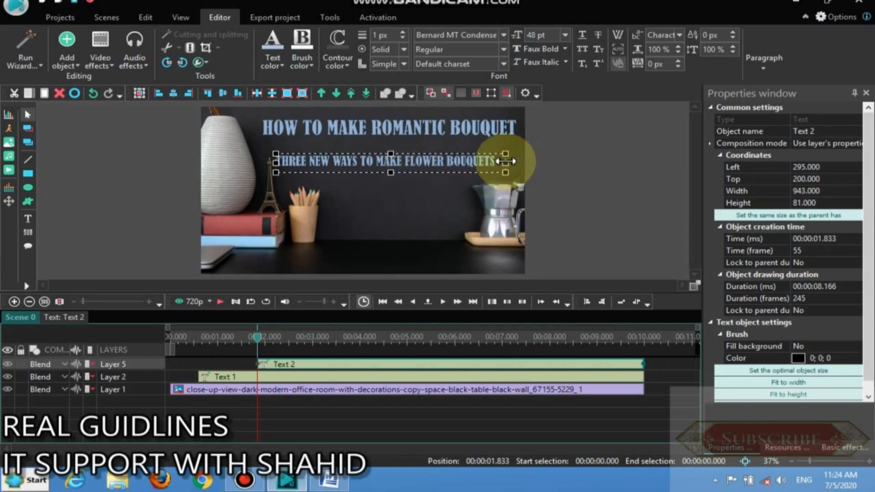
{"action": "left_click_drag", "start_coordinate": [450, 162], "coordinate": [455, 152]}
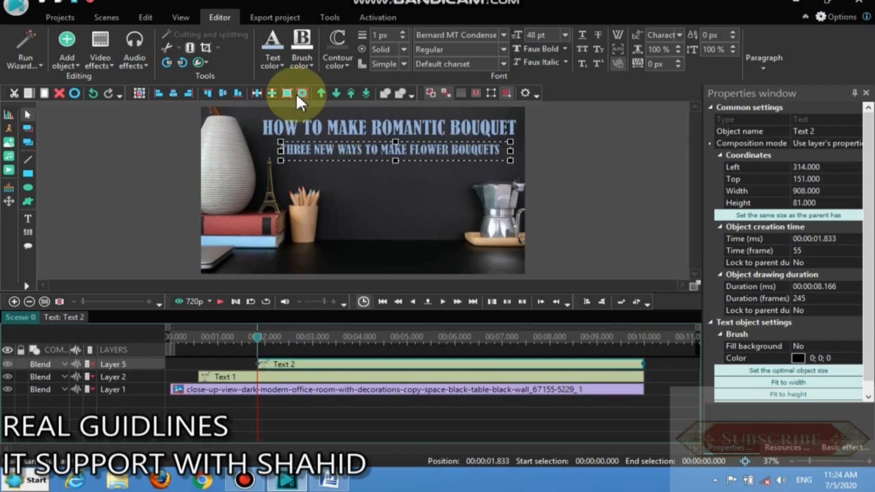
{"action": "left_click", "coordinate": [271, 63]}
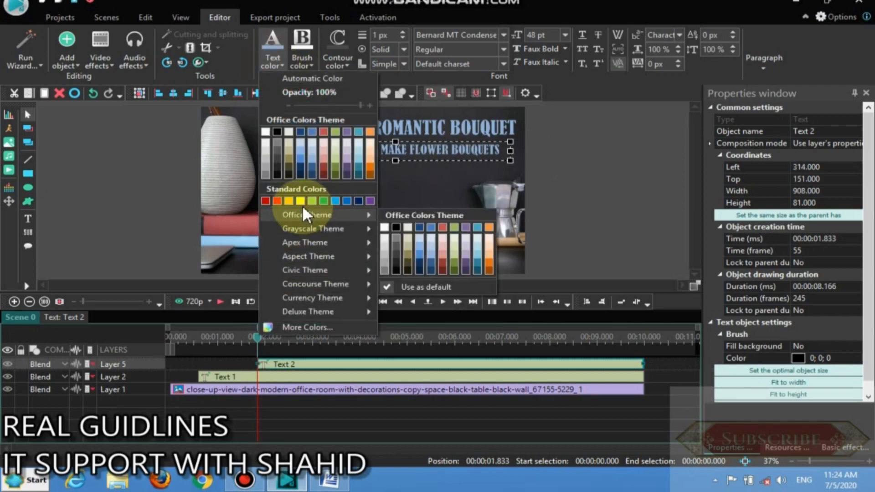
{"action": "left_click", "coordinate": [301, 201]}
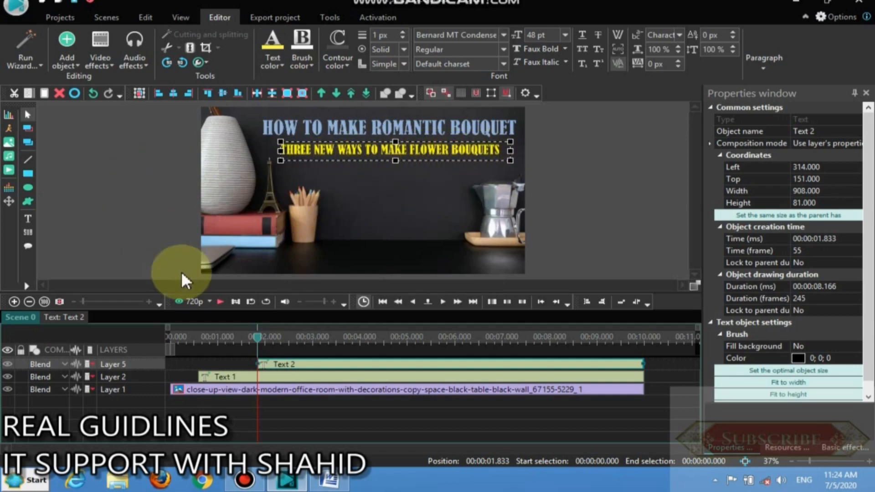
Add a Page turn transition to the subtitle from the cursor position at its start, on a new layer, lasting 1 second.
{"action": "left_click", "coordinate": [96, 67]}
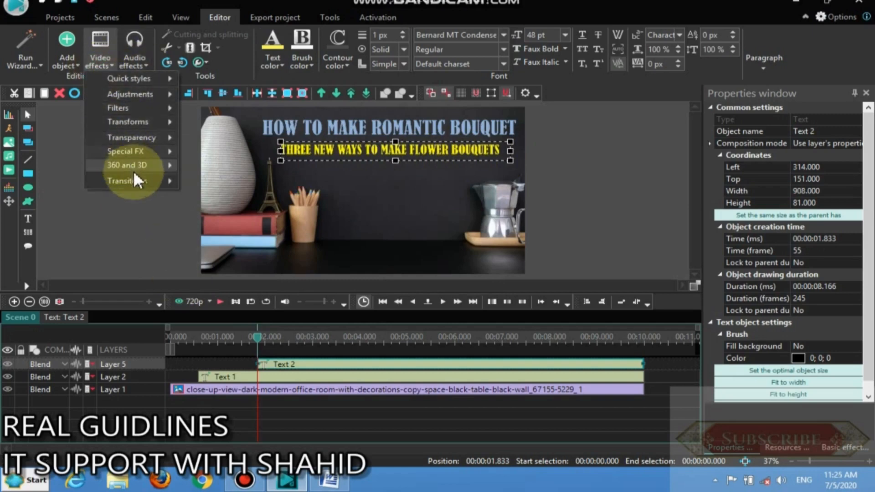
{"action": "mouse_move", "coordinate": [135, 175]}
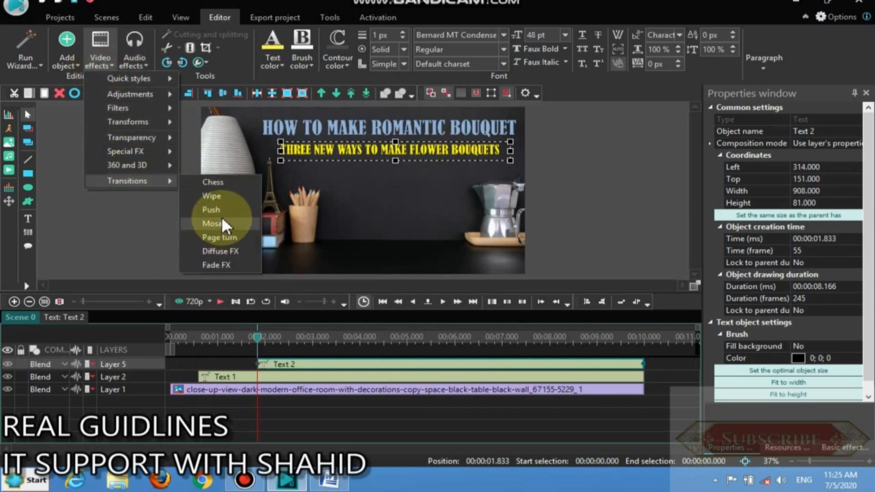
{"action": "left_click", "coordinate": [234, 236]}
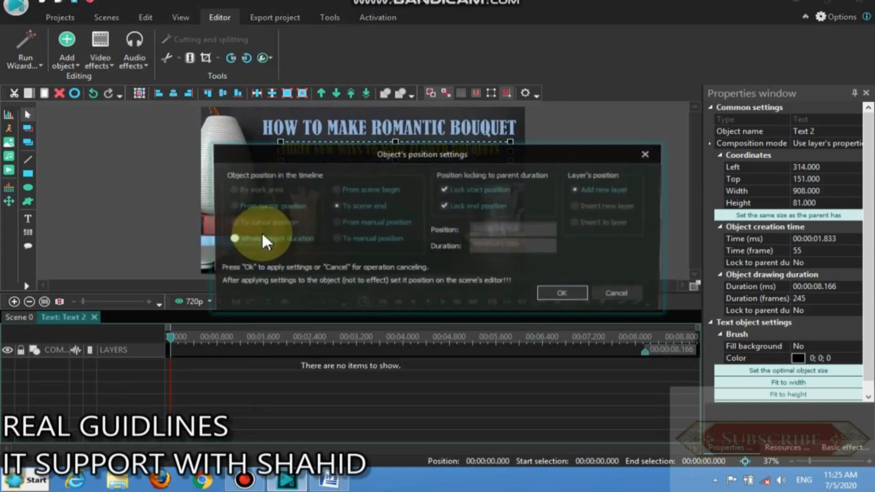
{"action": "left_click", "coordinate": [268, 203]}
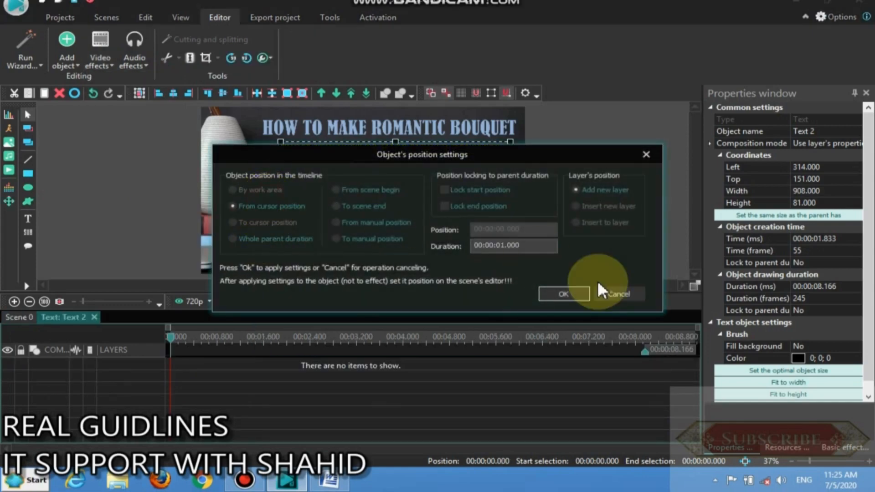
{"action": "left_click", "coordinate": [586, 292]}
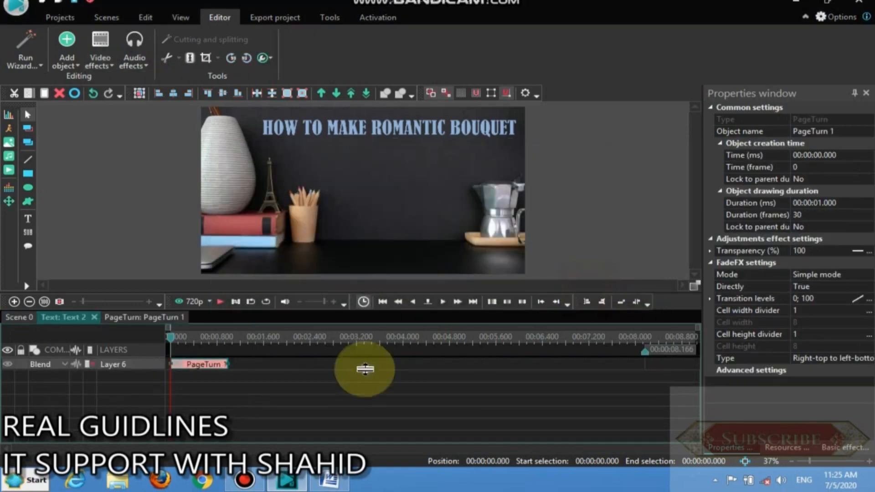
Preview the subtitle up to 00:00:07.300 and add a second Page turn transition from there on an inserted new layer, lasting 0.866 seconds.
{"action": "left_click", "coordinate": [221, 303]}
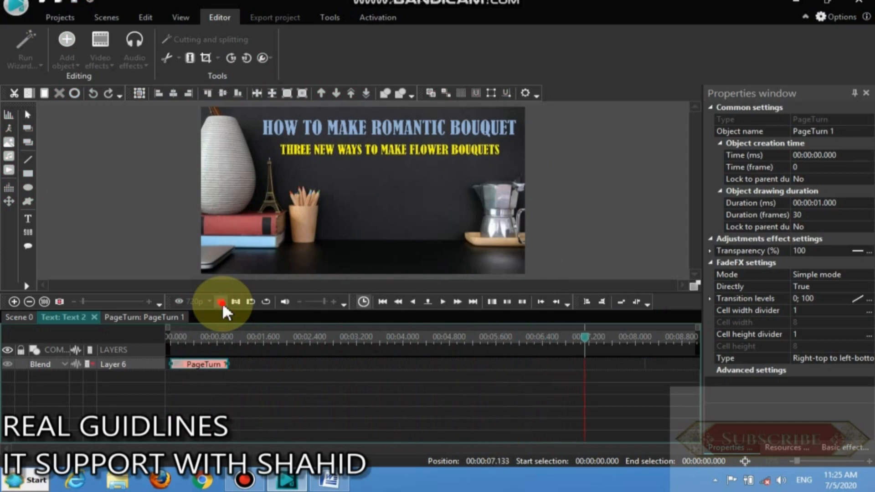
{"action": "left_click", "coordinate": [222, 302]}
{"action": "left_click", "coordinate": [109, 65]}
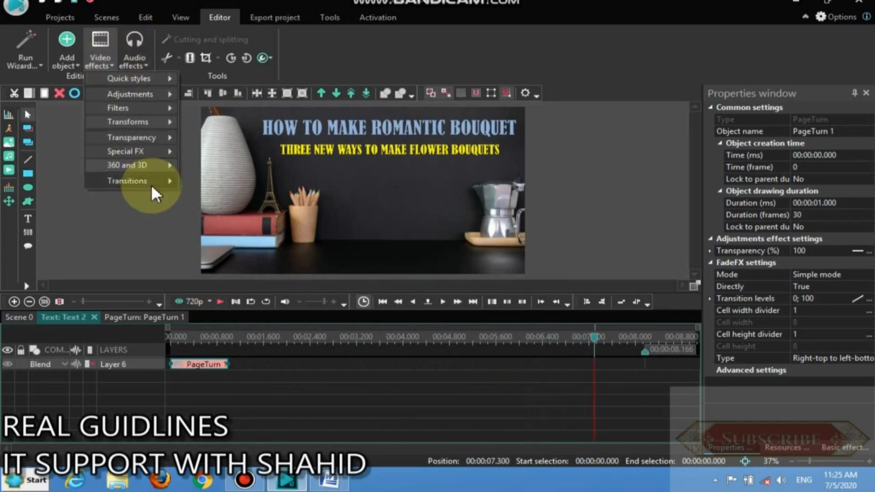
{"action": "mouse_move", "coordinate": [151, 184]}
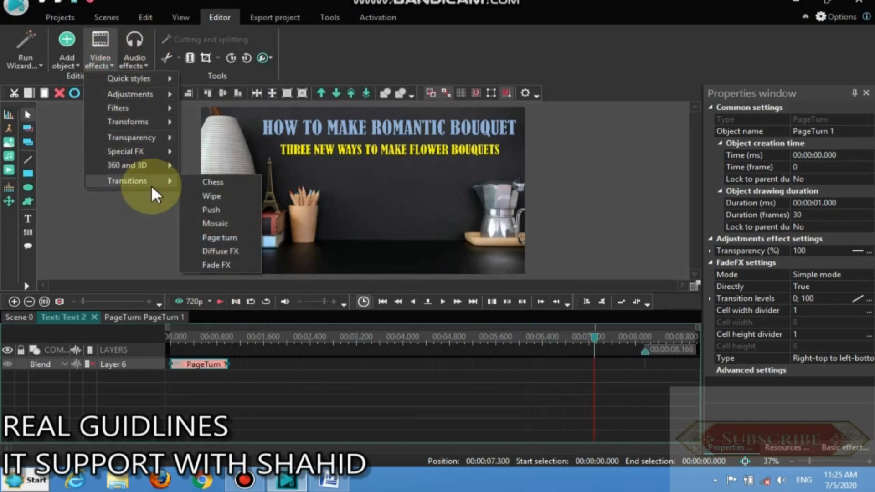
{"action": "left_click", "coordinate": [221, 239]}
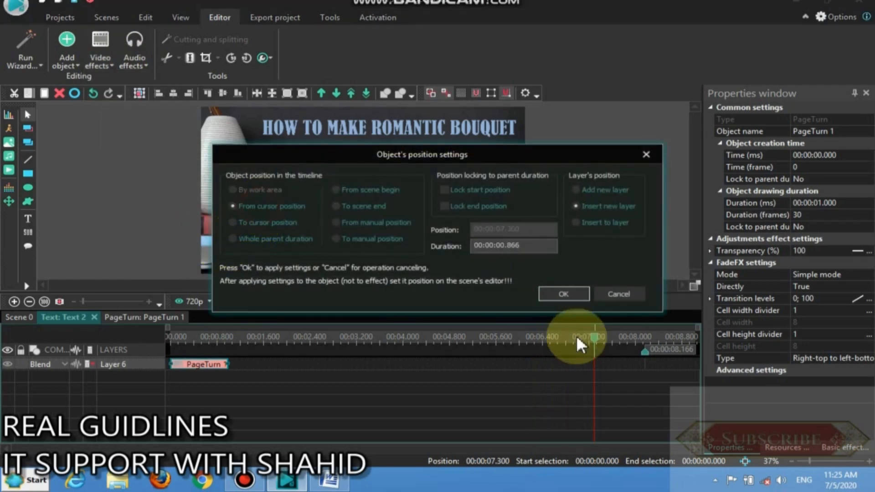
{"action": "left_click", "coordinate": [565, 294]}
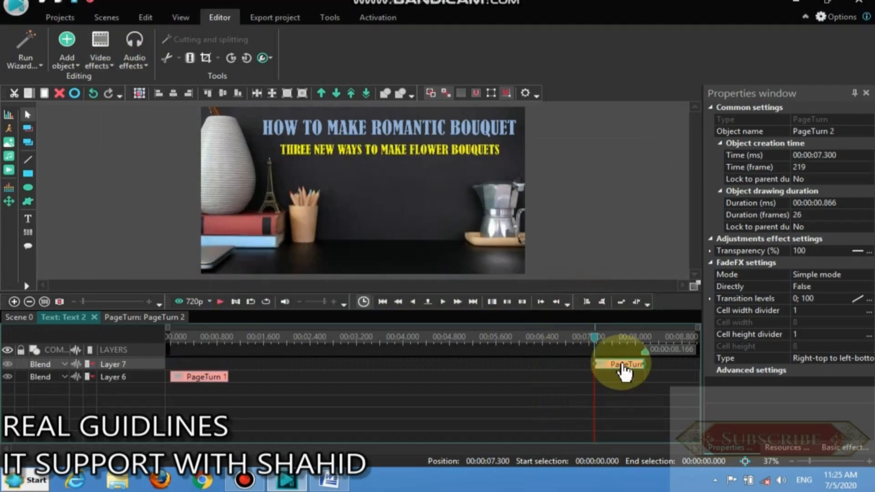
Move the subtitle's second Page turn transition onto the first one's layer and preview the exit before returning to the main scene.
{"action": "mouse_move", "coordinate": [620, 370]}
{"action": "left_mouse_down"}
{"action": "mouse_move", "coordinate": [621, 383]}
{"action": "mouse_move", "coordinate": [622, 374]}
{"action": "left_mouse_up"}
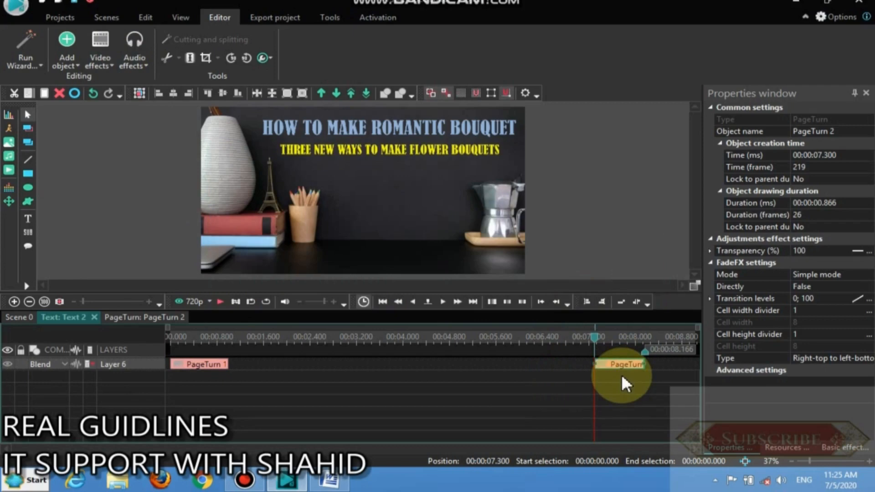
{"action": "left_click", "coordinate": [221, 305]}
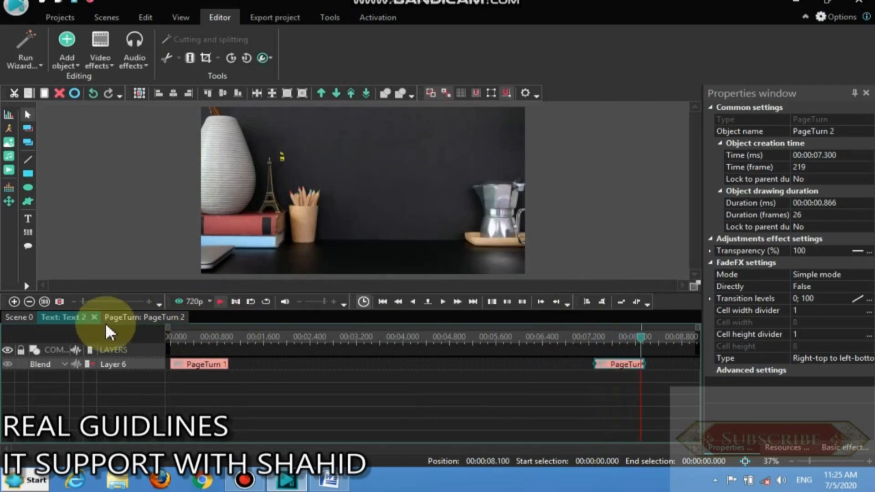
{"action": "left_click", "coordinate": [35, 315]}
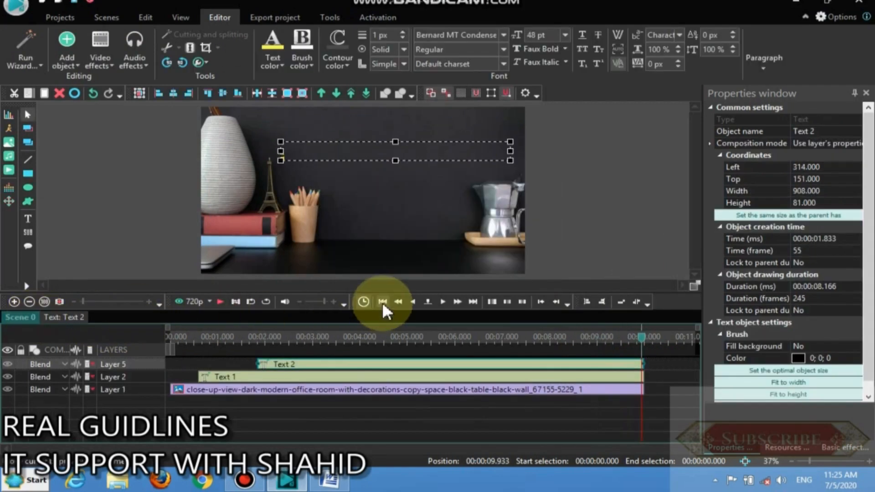
Preview the scene from its start to 00:00:02.866 and insert a text object from there on a new layer, about 519 × 279 px, with the craft brand's name.
{"action": "left_click", "coordinate": [382, 301]}
{"action": "left_click", "coordinate": [221, 304]}
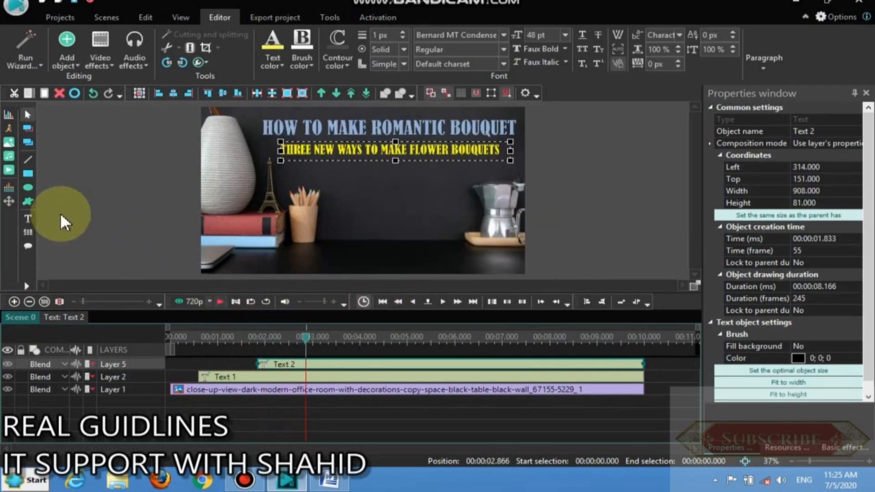
{"action": "left_click", "coordinate": [26, 219]}
{"action": "left_click", "coordinate": [73, 220]}
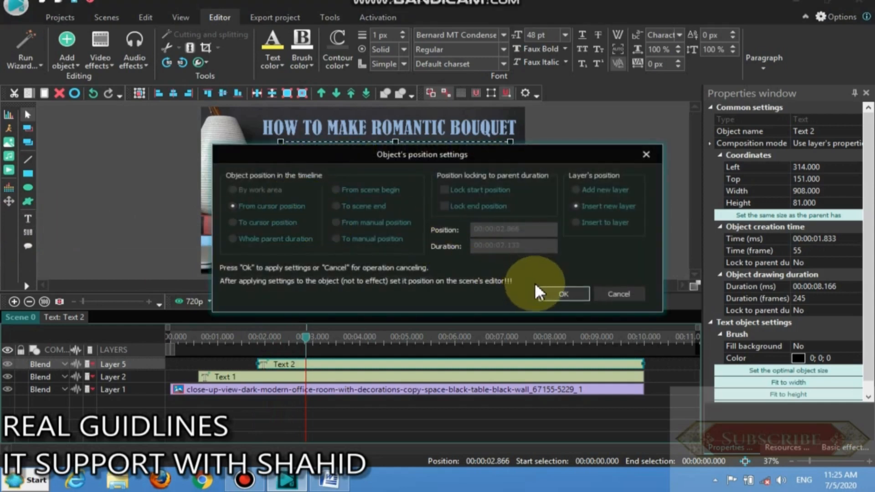
{"action": "left_click", "coordinate": [555, 295]}
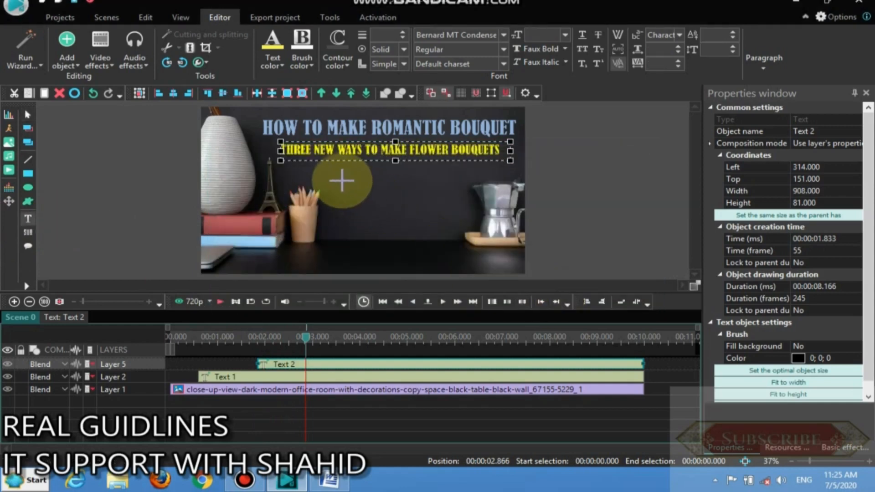
{"action": "left_click_drag", "start_coordinate": [328, 175], "coordinate": [459, 240]}
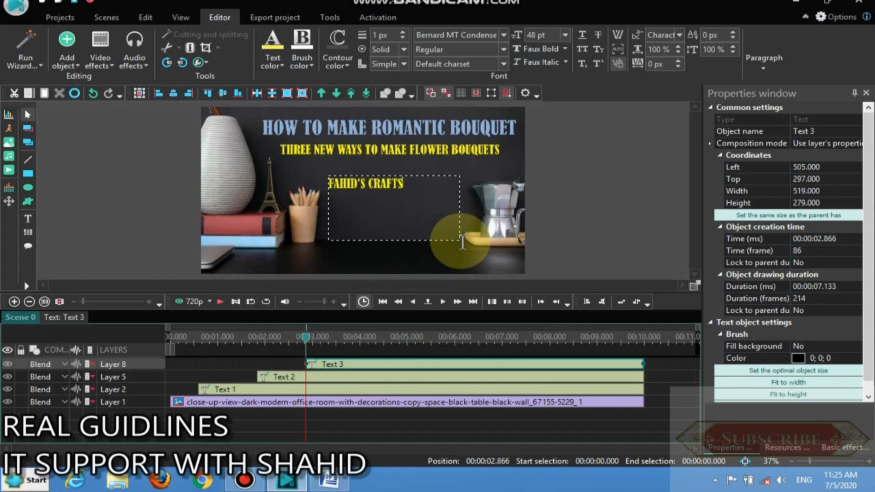
Set the font size of the craft brand's name to 96 pt.
{"action": "left_click", "coordinate": [564, 34]}
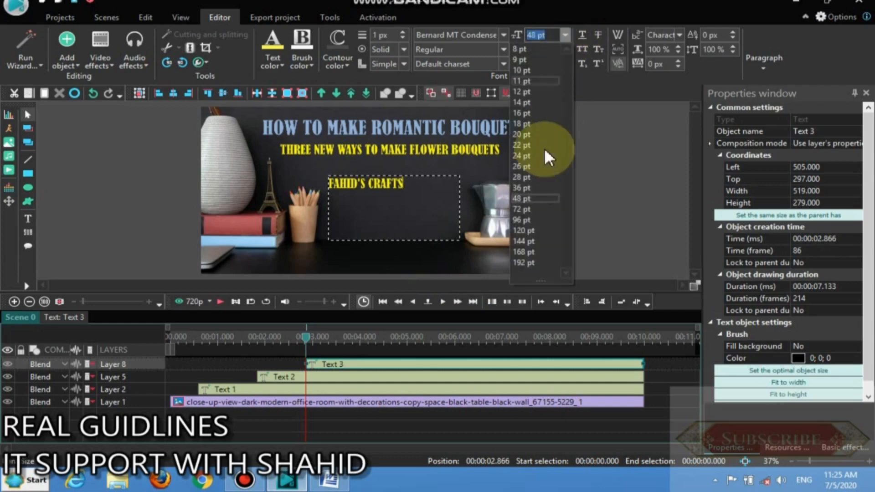
{"action": "left_click", "coordinate": [529, 225]}
{"action": "left_click", "coordinate": [411, 202]}
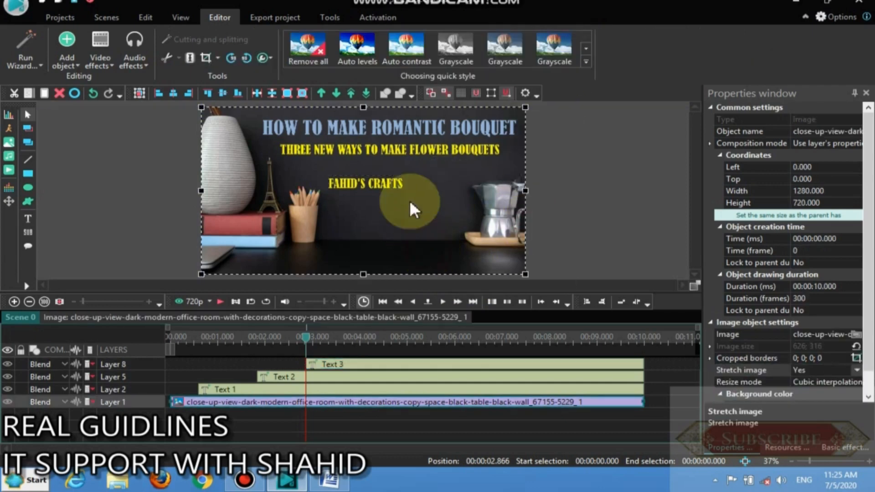
{"action": "left_click", "coordinate": [398, 183]}
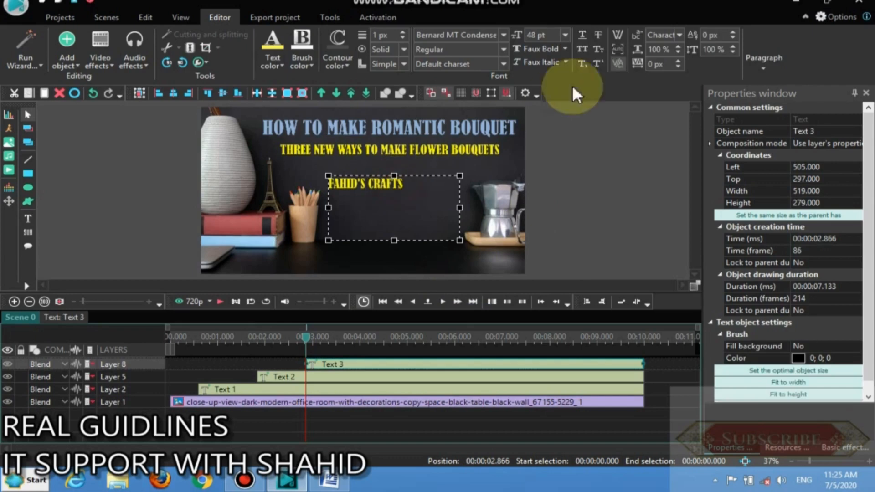
{"action": "left_click", "coordinate": [565, 34]}
{"action": "left_click", "coordinate": [542, 222]}
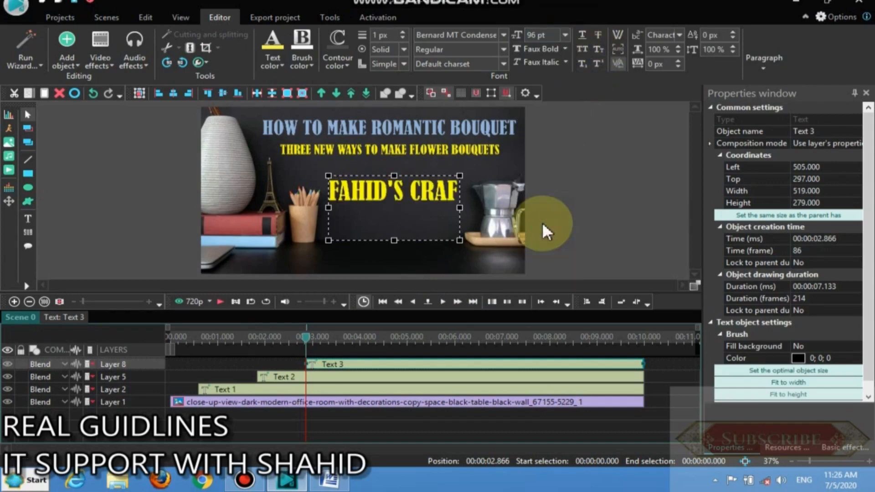
Fit the brand name's text box to about 614 × 149 px directly beneath the subtitle and colour its text white.
{"action": "left_click_drag", "start_coordinate": [462, 207], "coordinate": [484, 208]}
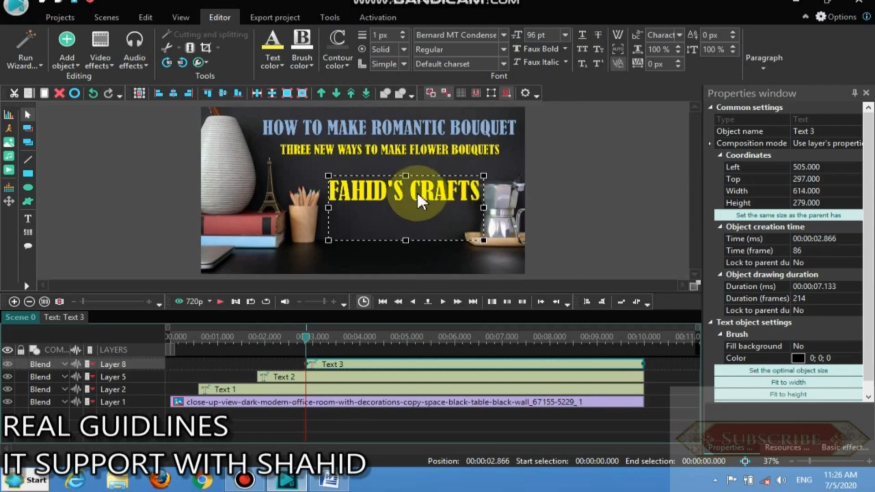
{"action": "left_click_drag", "start_coordinate": [405, 240], "coordinate": [401, 210]}
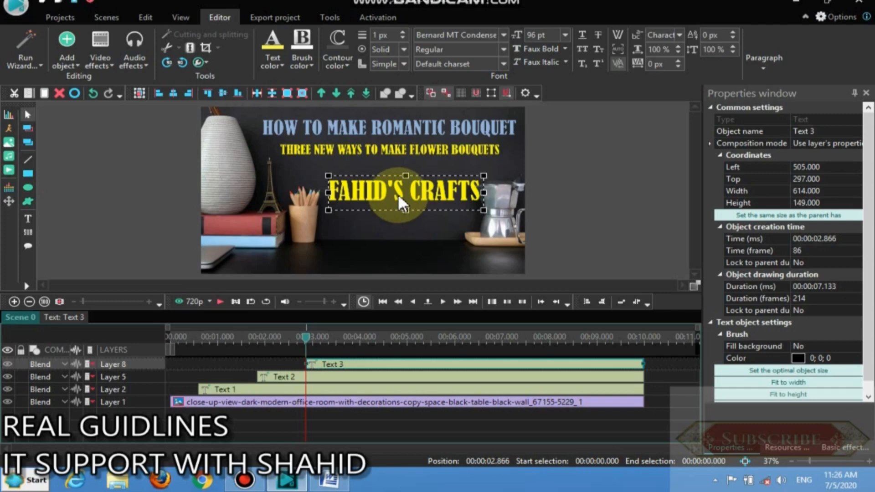
{"action": "mouse_move", "coordinate": [398, 195]}
{"action": "left_mouse_down"}
{"action": "mouse_move", "coordinate": [391, 217]}
{"action": "mouse_move", "coordinate": [386, 184]}
{"action": "left_mouse_up"}
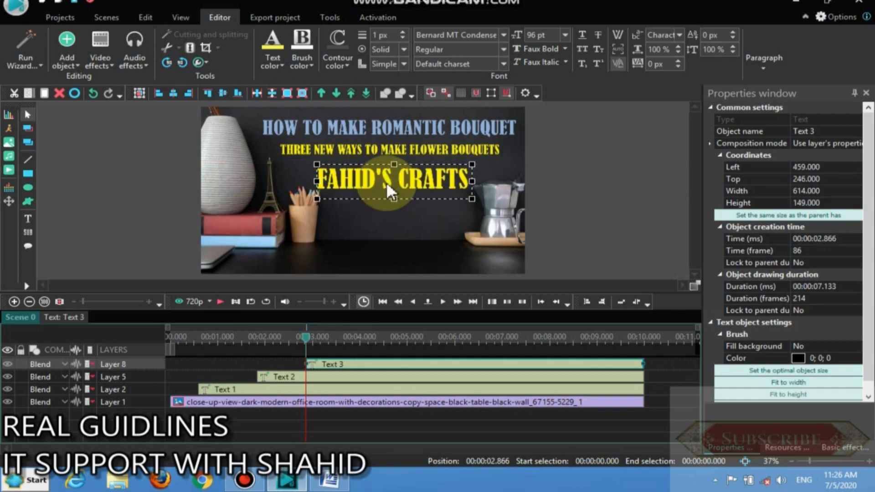
{"action": "left_click", "coordinate": [268, 63]}
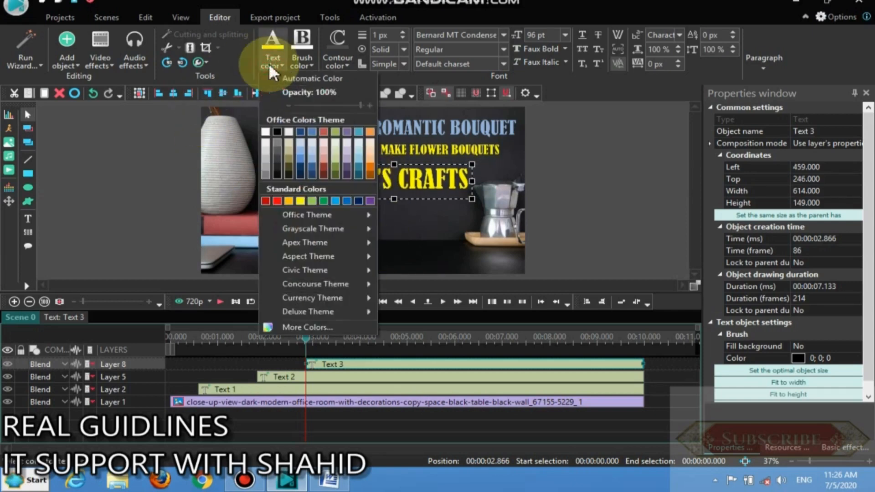
{"action": "left_click", "coordinate": [263, 134]}
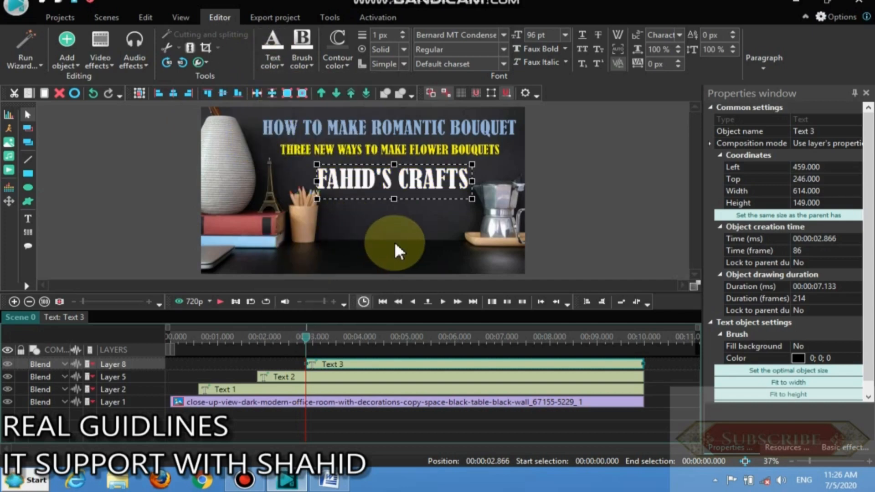
Add a Diffuse FX transition to the brand name from the cursor position at its start, on a new layer, lasting 1 second.
{"action": "left_click", "coordinate": [102, 60]}
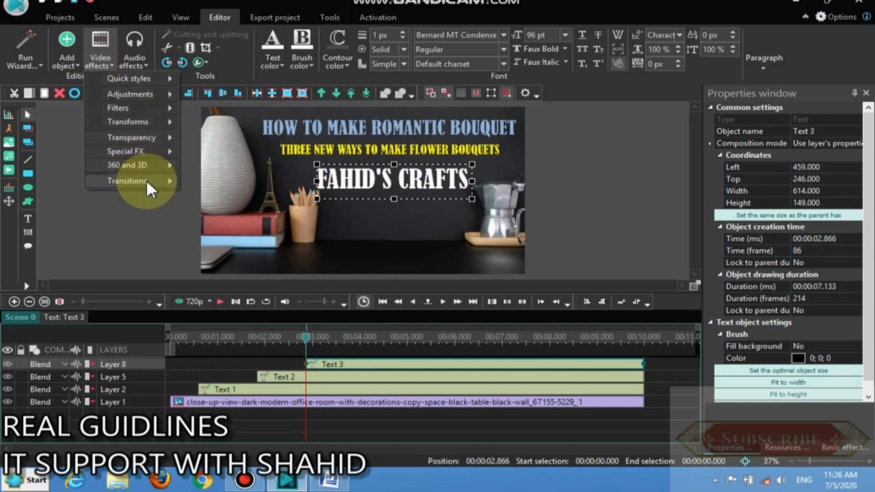
{"action": "mouse_move", "coordinate": [147, 180]}
{"action": "left_click", "coordinate": [232, 245]}
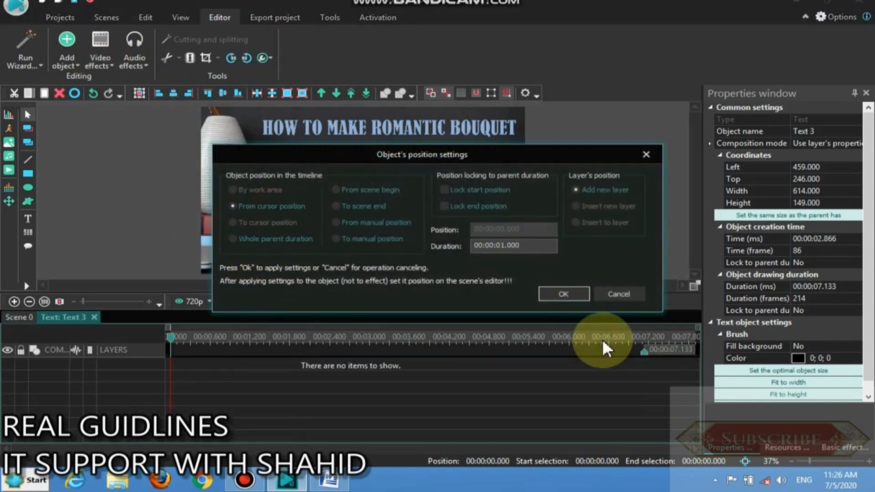
{"action": "left_click", "coordinate": [565, 294]}
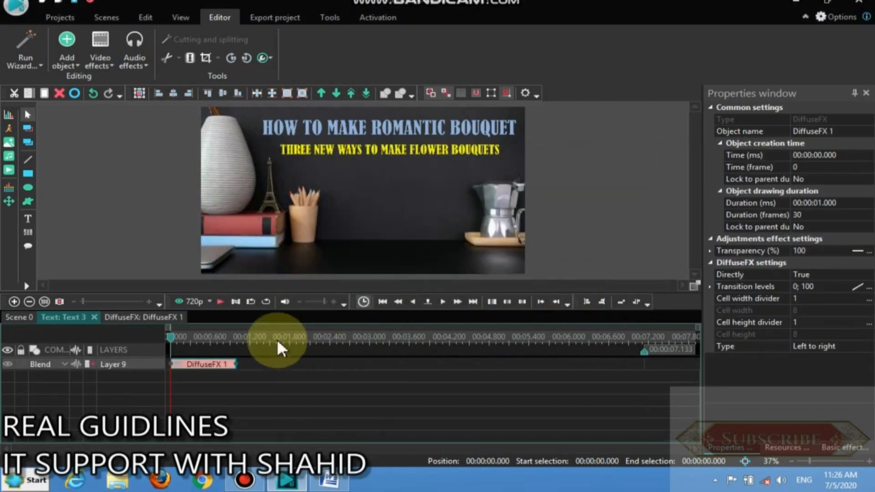
Preview the brand name up to 00:00:06.333 and add a second Diffuse FX transition from there on an inserted new layer, lasting 0.800 seconds.
{"action": "left_click", "coordinate": [222, 302]}
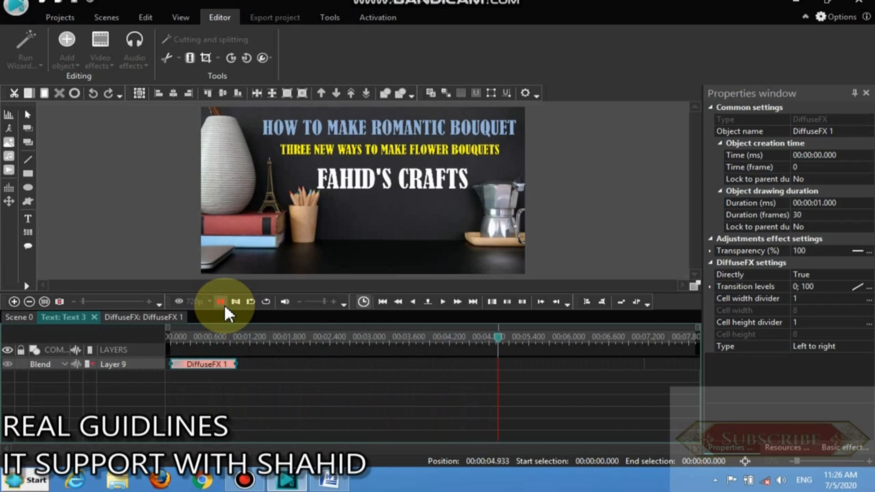
{"action": "left_click", "coordinate": [221, 302]}
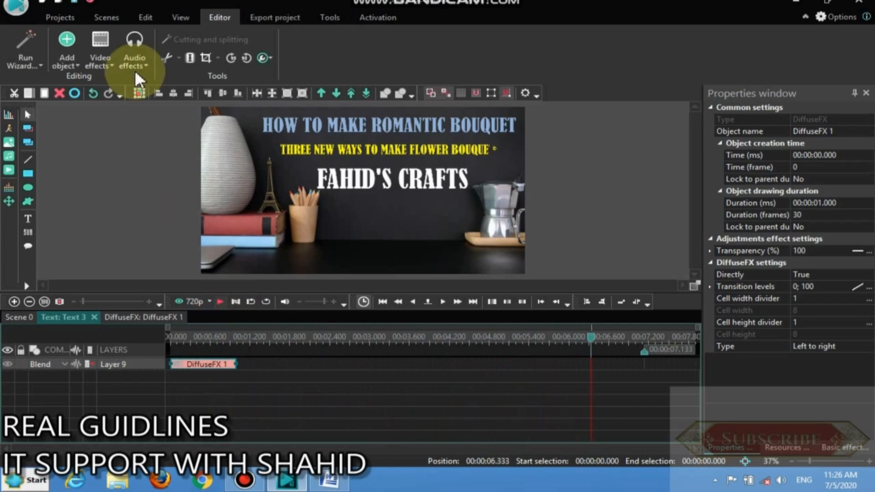
{"action": "left_click", "coordinate": [109, 67]}
{"action": "mouse_move", "coordinate": [141, 180]}
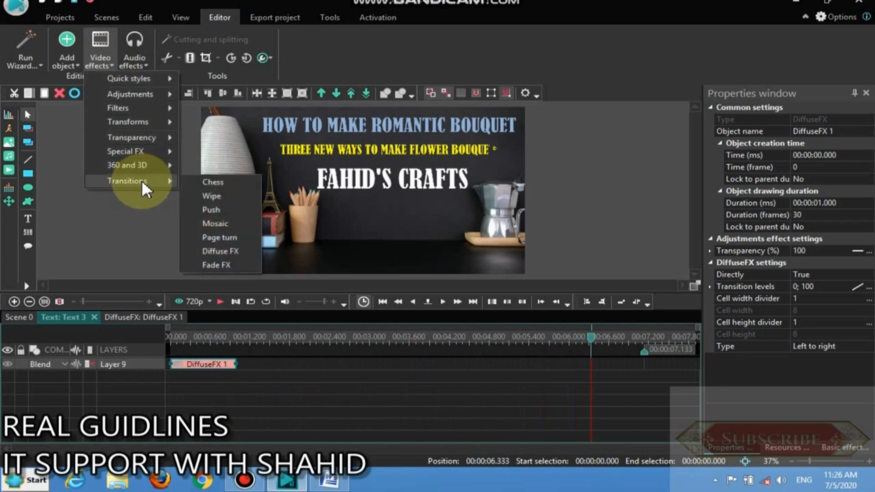
{"action": "left_click", "coordinate": [235, 247]}
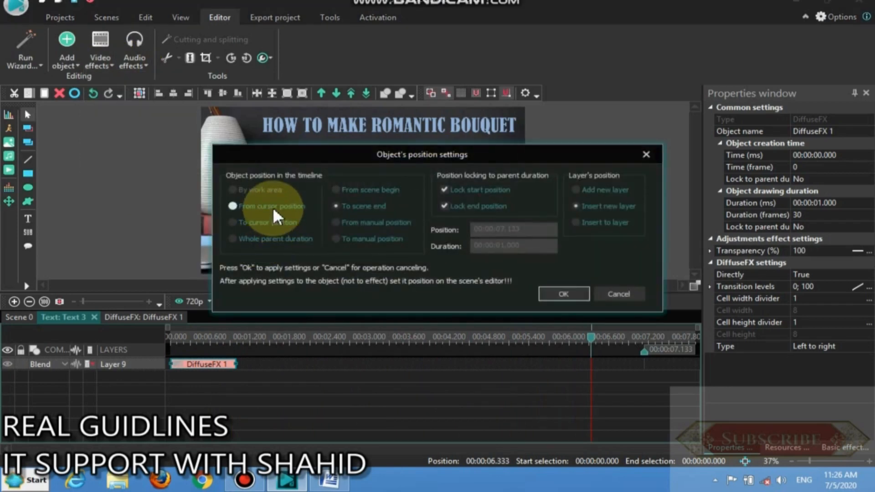
{"action": "left_click", "coordinate": [550, 290]}
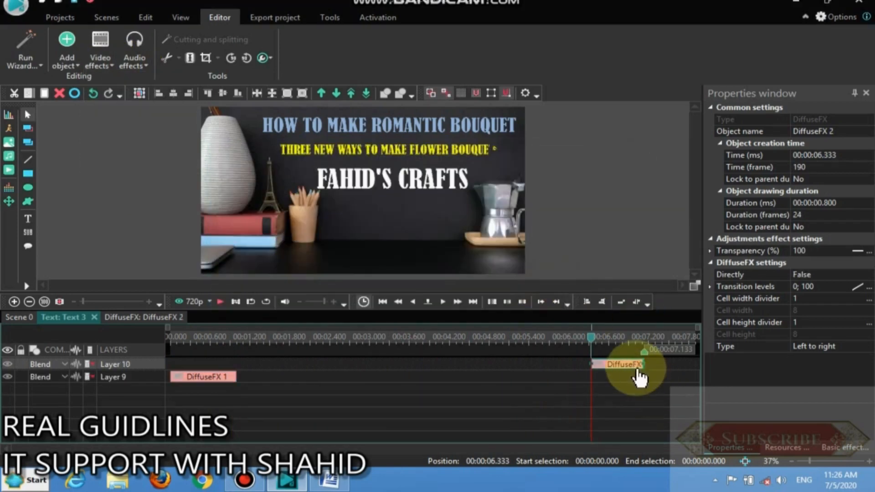
Move the brand name's second Diffuse FX transition onto the first one's layer and preview the exit before returning to the main scene.
{"action": "left_click_drag", "start_coordinate": [635, 373], "coordinate": [633, 372]}
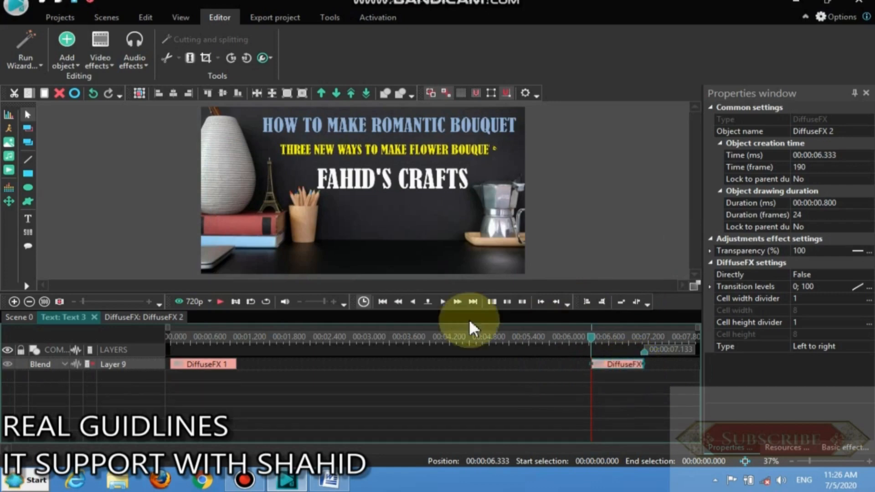
{"action": "left_click", "coordinate": [219, 302]}
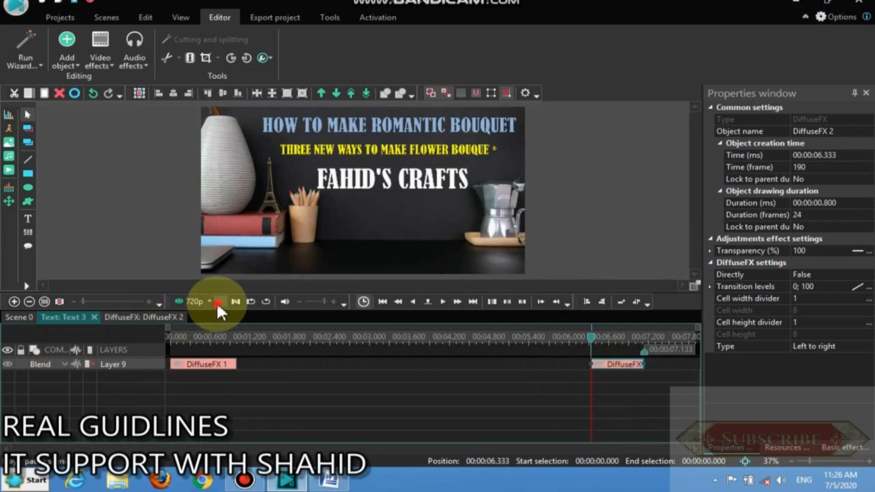
{"action": "left_click", "coordinate": [24, 316]}
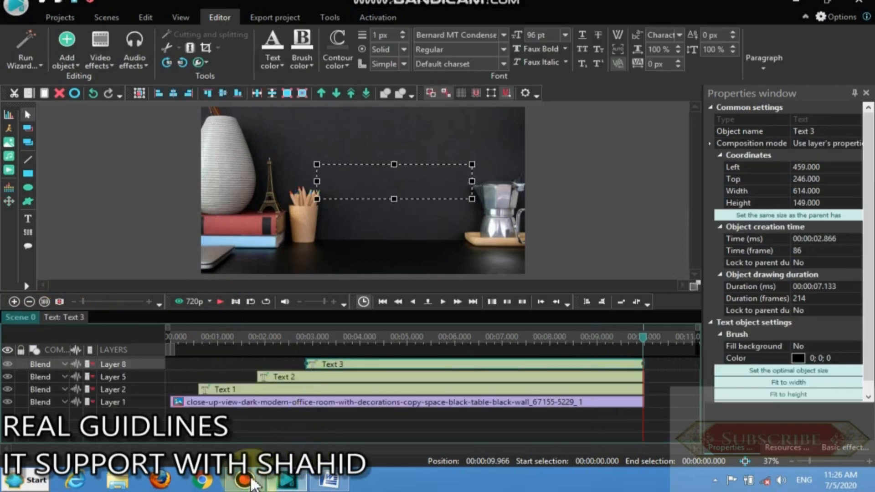
{"action": "mouse_move", "coordinate": [244, 480]}
{"action": "left_click", "coordinate": [283, 449]}
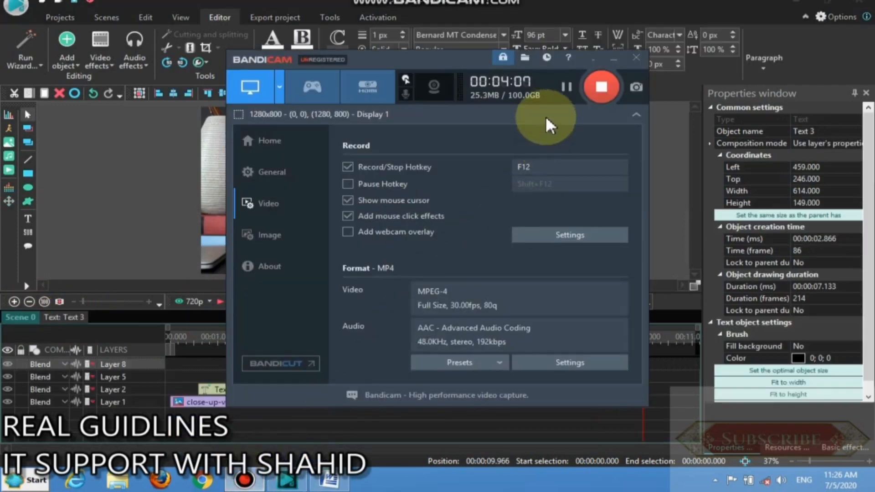
{"action": "left_click", "coordinate": [611, 59]}
Preview the main scene from the brand name's start and stop the playback at 00:00:03.866.
{"action": "left_click", "coordinate": [387, 305]}
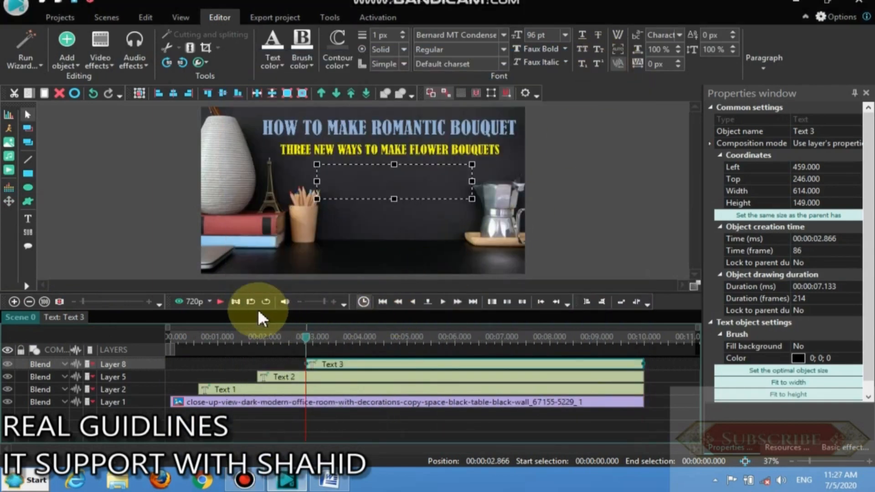
{"action": "left_click", "coordinate": [218, 301]}
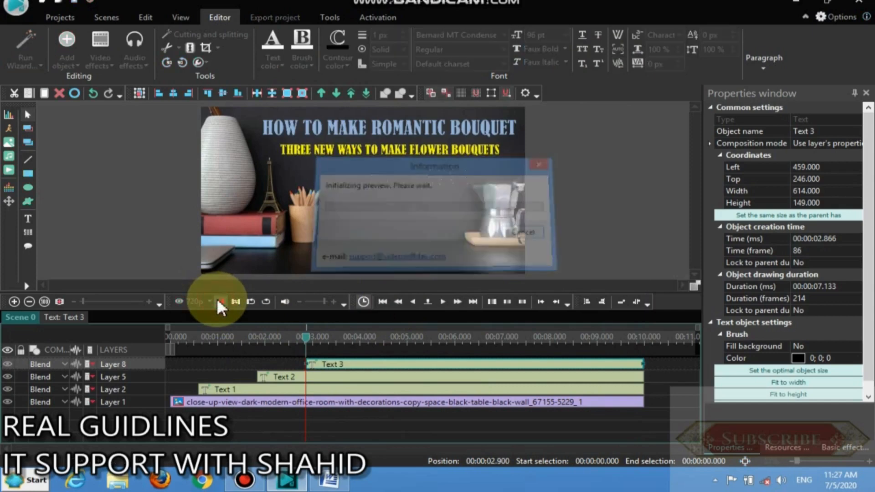
{"action": "left_click", "coordinate": [218, 301]}
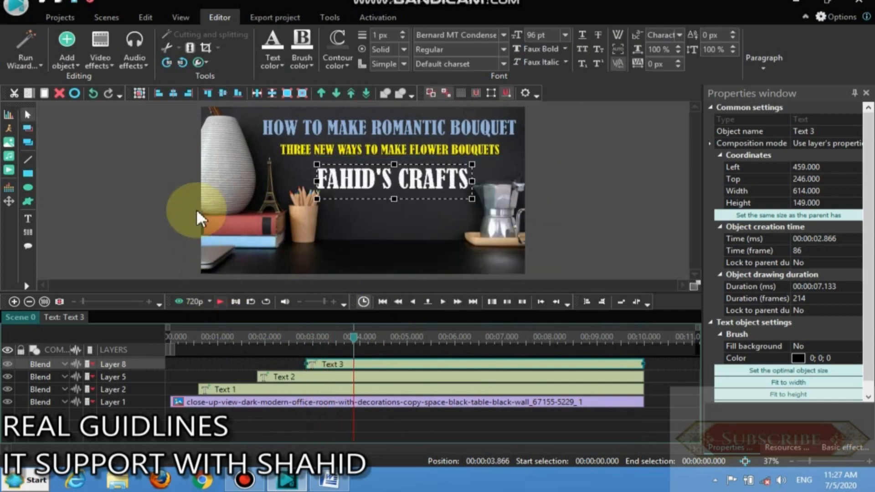
Add the bouquet photo IMG_20200703_165227.jpg from the raw work folder on the desktop at the cursor position, on a new layer lasting 00:00:06.133.
{"action": "left_click", "coordinate": [9, 144]}
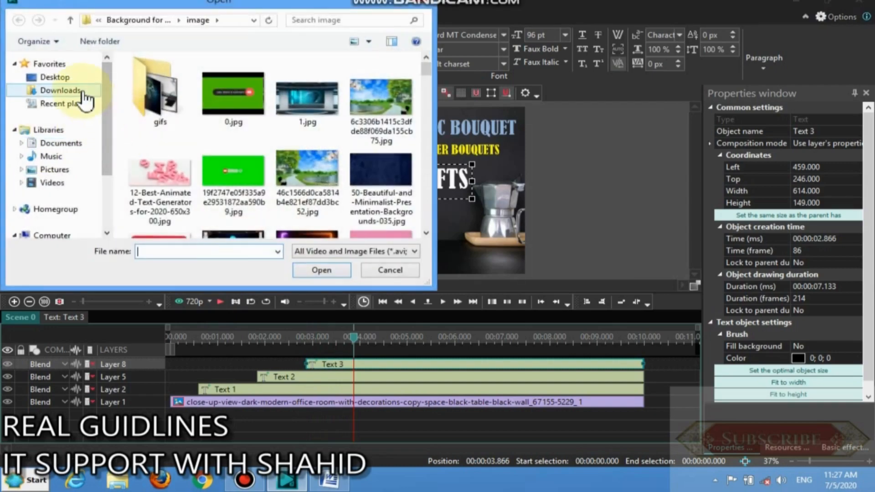
{"action": "left_click", "coordinate": [79, 79]}
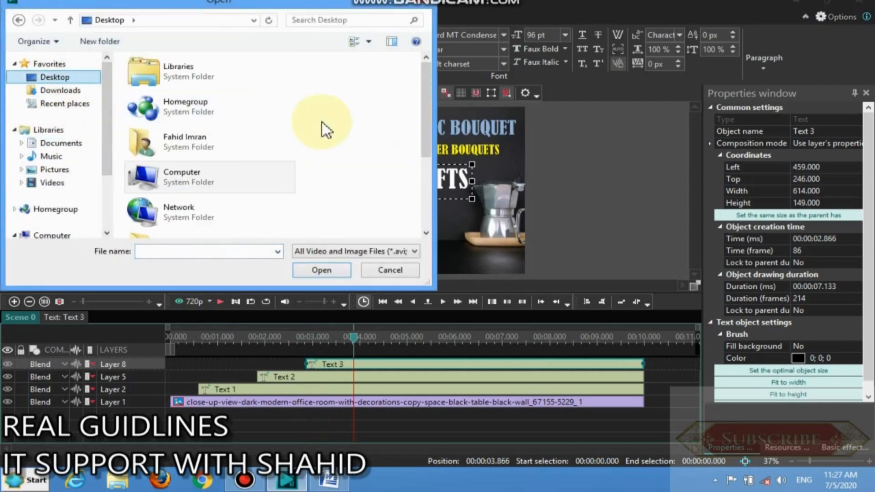
{"action": "left_click_drag", "start_coordinate": [426, 130], "coordinate": [429, 175]}
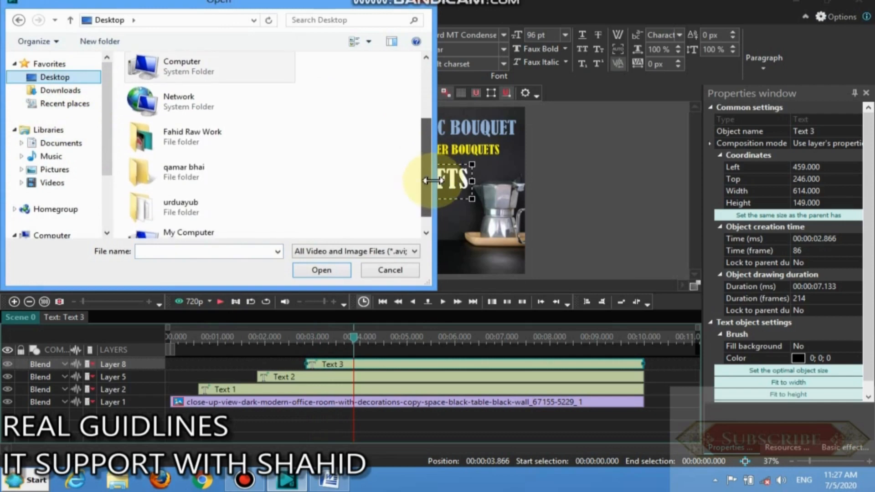
{"action": "double_click", "coordinate": [226, 143]}
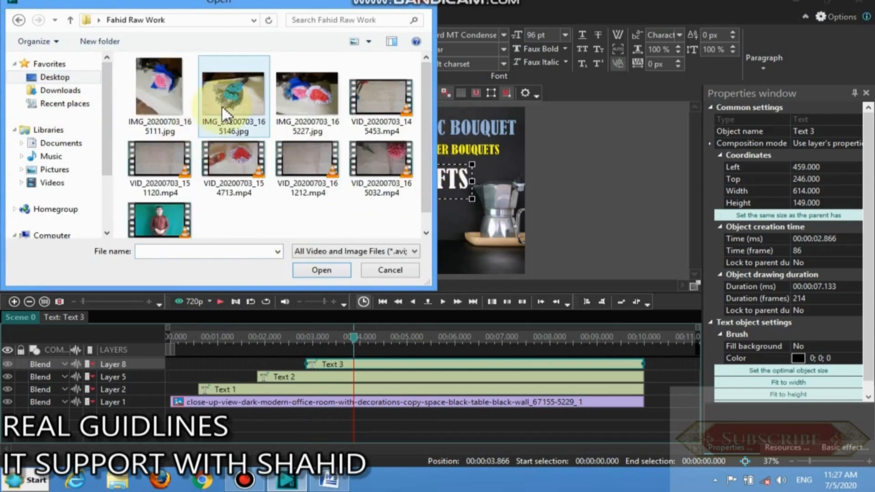
{"action": "left_click", "coordinate": [304, 97]}
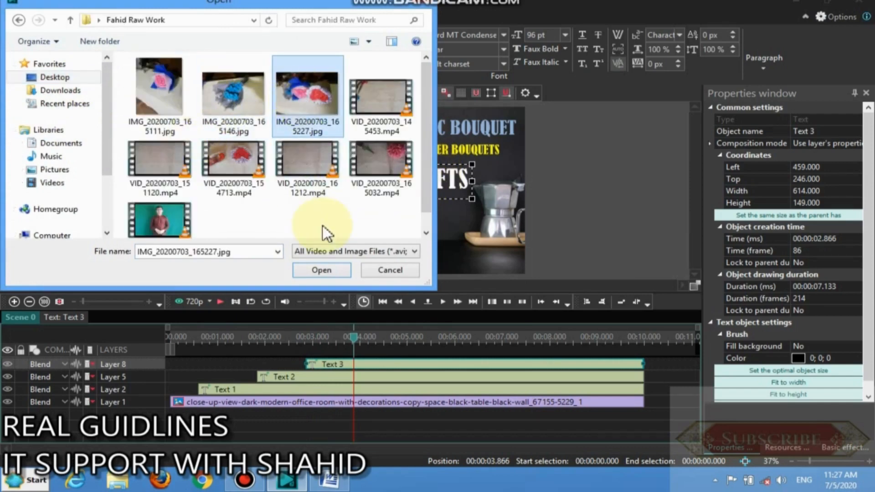
{"action": "left_click", "coordinate": [322, 269]}
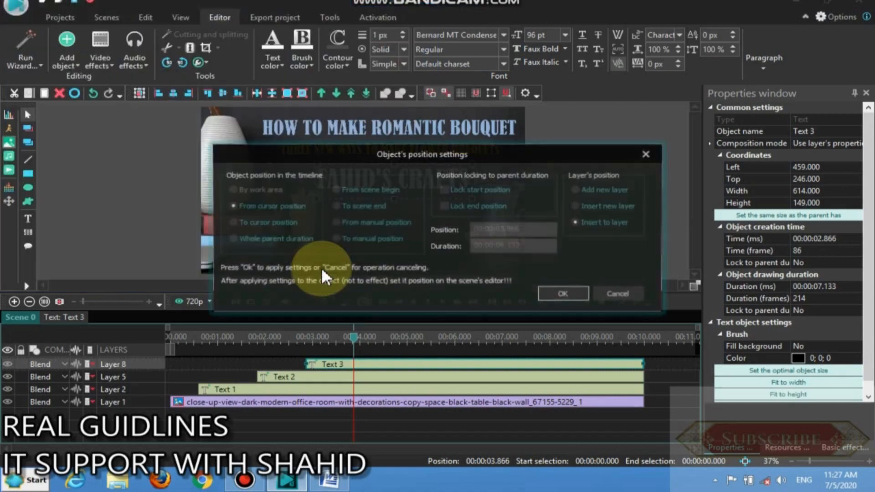
{"action": "left_click", "coordinate": [585, 190]}
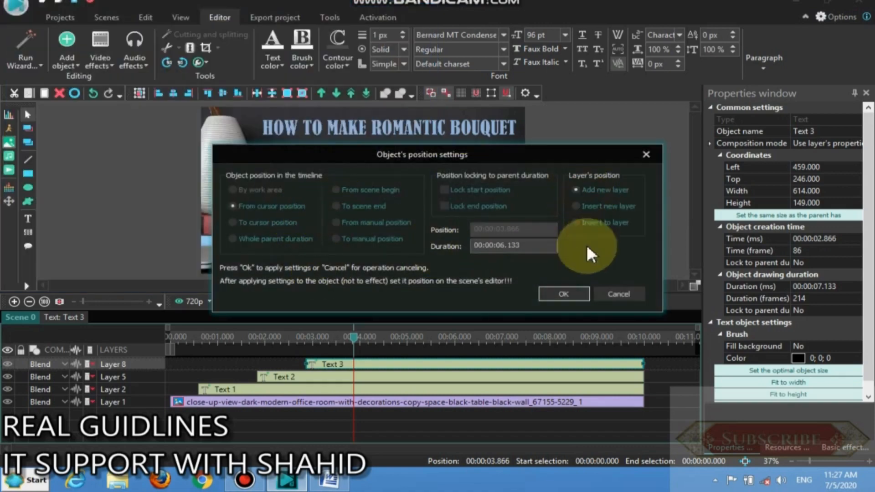
{"action": "left_click", "coordinate": [574, 289]}
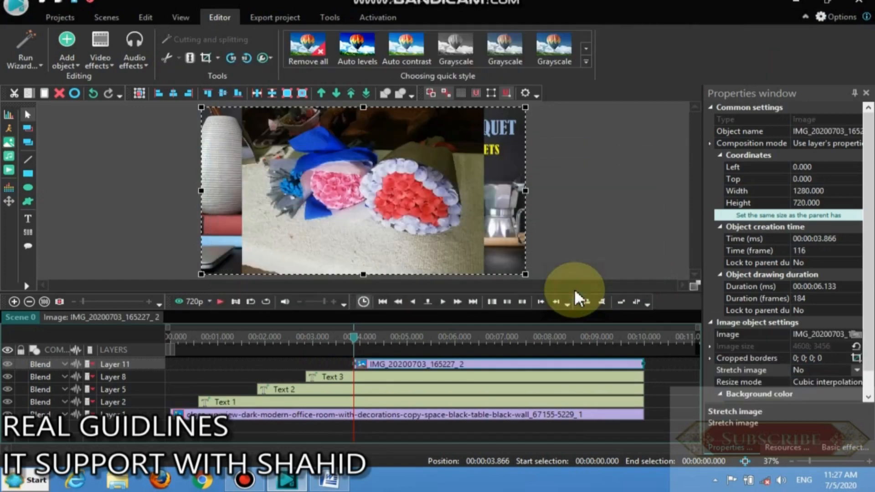
Crop the bouquet photo on all four sides to about 3848 × 2322 px around the two bouquets.
{"action": "left_click", "coordinate": [203, 55]}
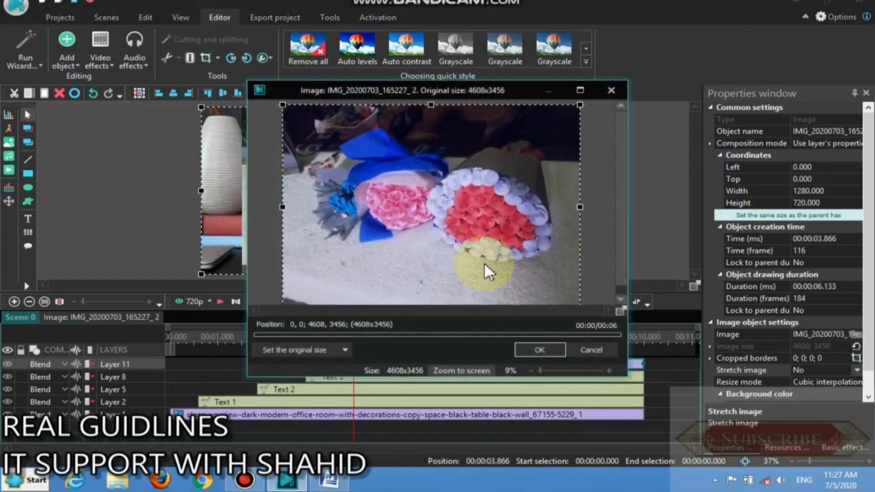
{"action": "left_click", "coordinate": [621, 224]}
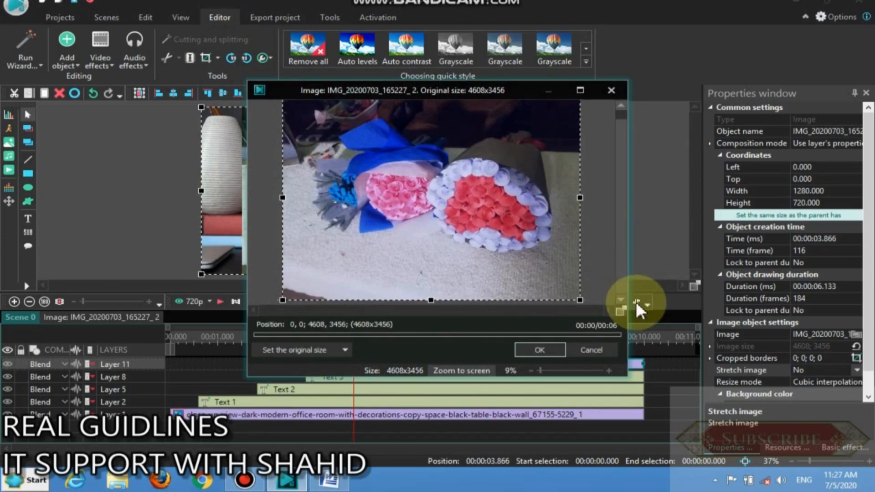
{"action": "left_click_drag", "start_coordinate": [429, 299], "coordinate": [424, 256]}
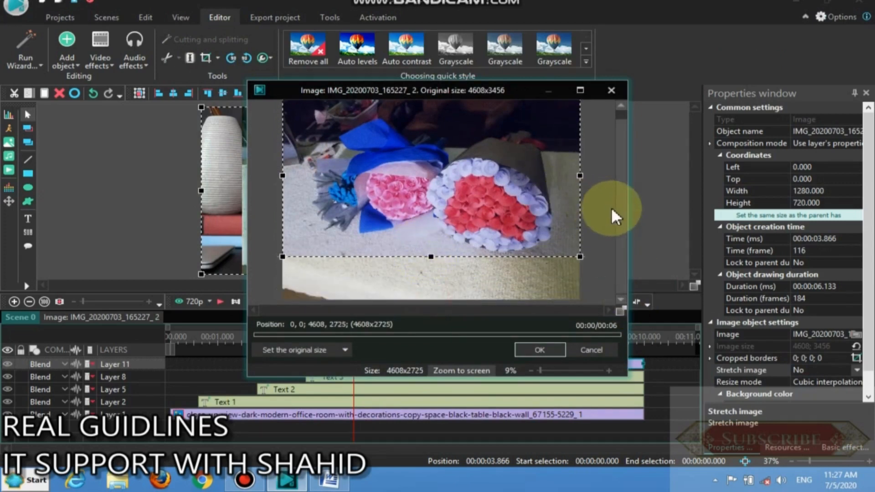
{"action": "left_click_drag", "start_coordinate": [623, 215], "coordinate": [607, 164]}
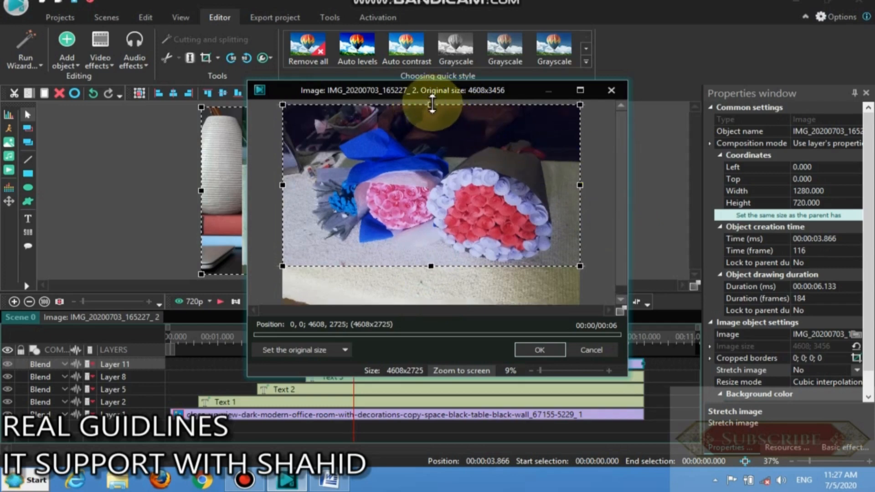
{"action": "left_click_drag", "start_coordinate": [432, 106], "coordinate": [435, 128]}
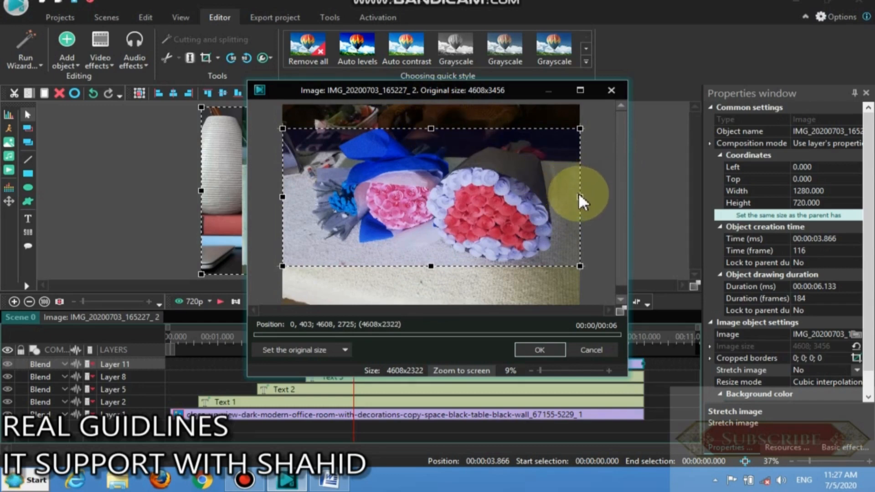
{"action": "left_click_drag", "start_coordinate": [580, 195], "coordinate": [560, 197]}
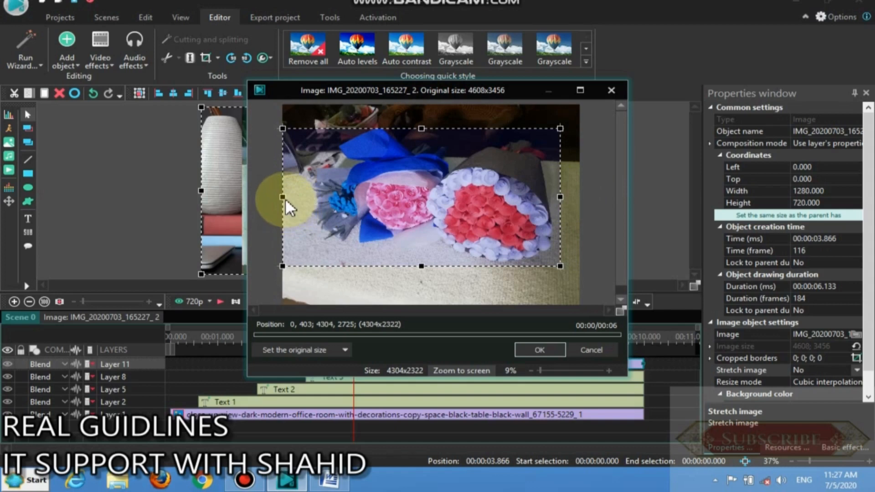
{"action": "left_click_drag", "start_coordinate": [282, 197], "coordinate": [311, 195]}
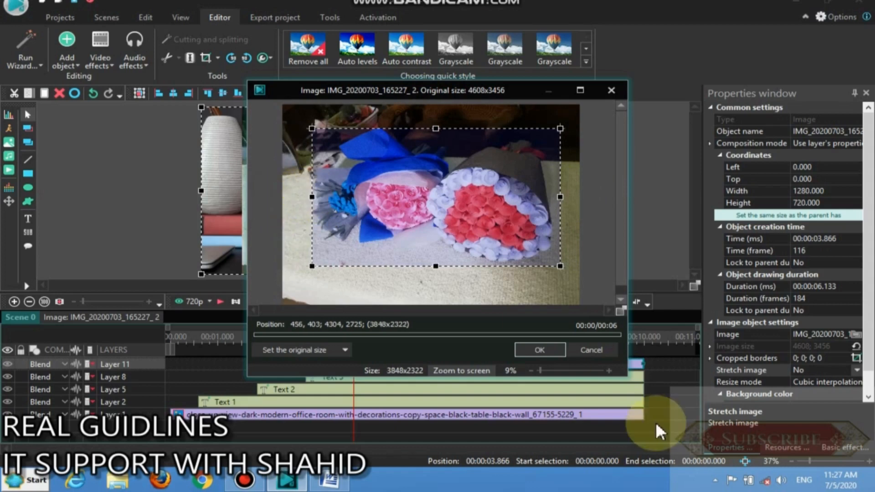
{"action": "left_click", "coordinate": [538, 350]}
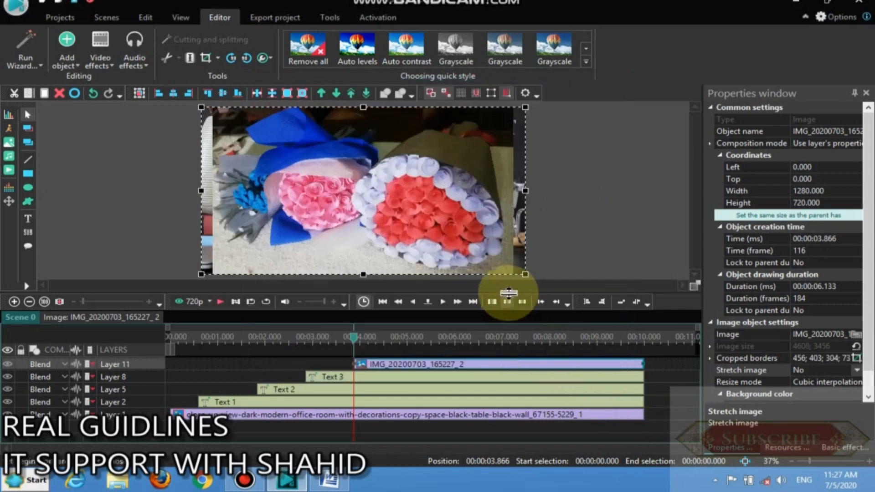
Shrink the bouquet photo to about 392 × 360 px and place it directly beneath the brand name.
{"action": "left_click_drag", "start_coordinate": [523, 274], "coordinate": [300, 192]}
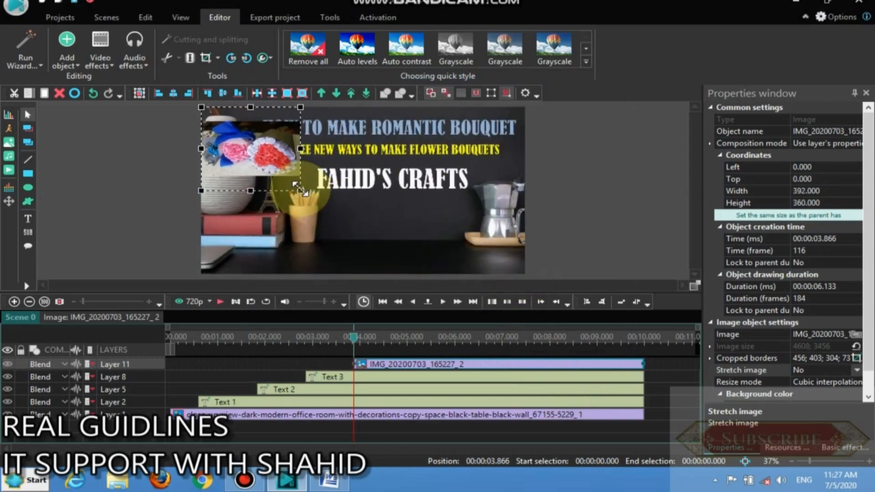
{"action": "left_click_drag", "start_coordinate": [260, 150], "coordinate": [395, 236]}
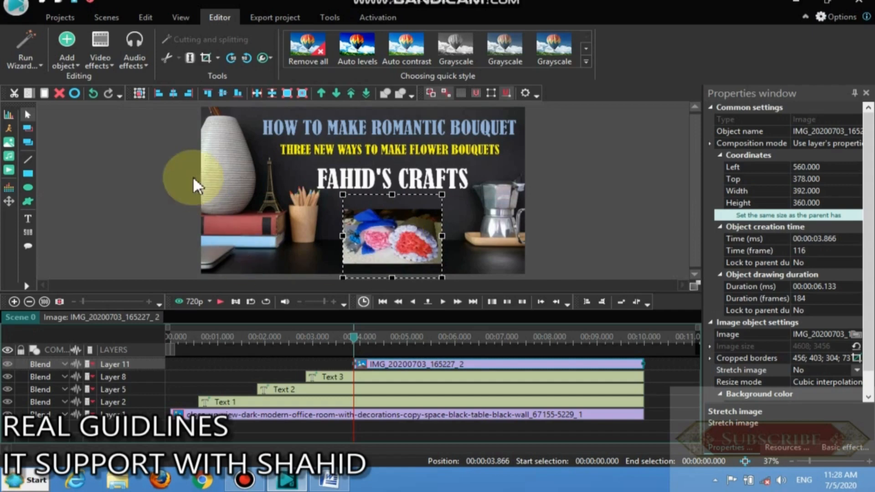
Add a Push transition at the bouquet photo's start on a new layer, lasting 1 second, with its mode set to Bottom to top.
{"action": "left_click", "coordinate": [101, 64]}
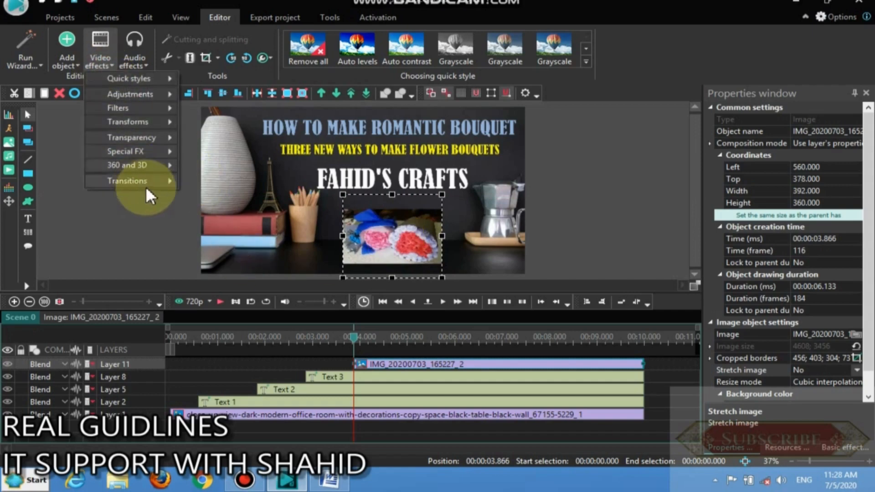
{"action": "mouse_move", "coordinate": [146, 182]}
{"action": "left_click", "coordinate": [207, 204]}
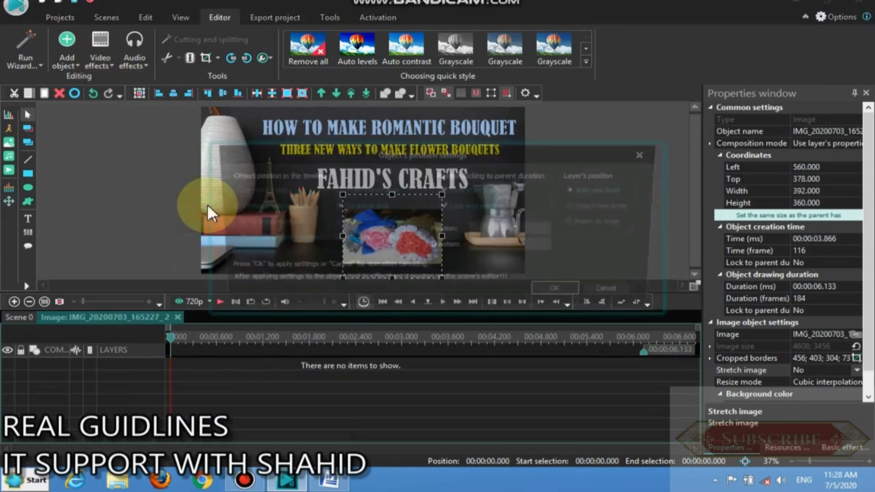
{"action": "left_click", "coordinate": [562, 294]}
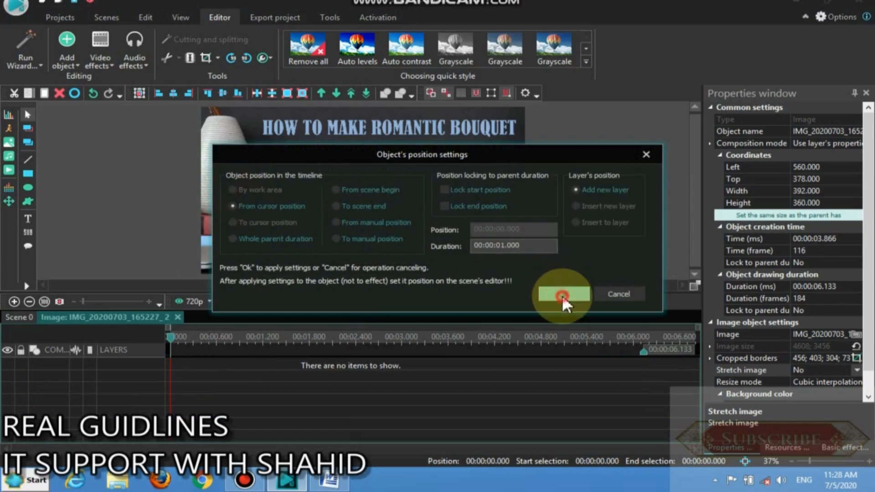
{"action": "left_click", "coordinate": [867, 361]}
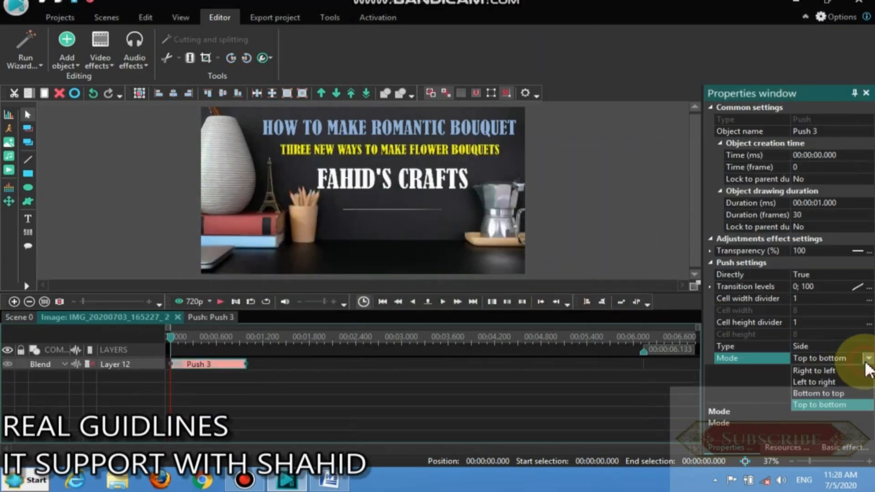
{"action": "left_click", "coordinate": [833, 393]}
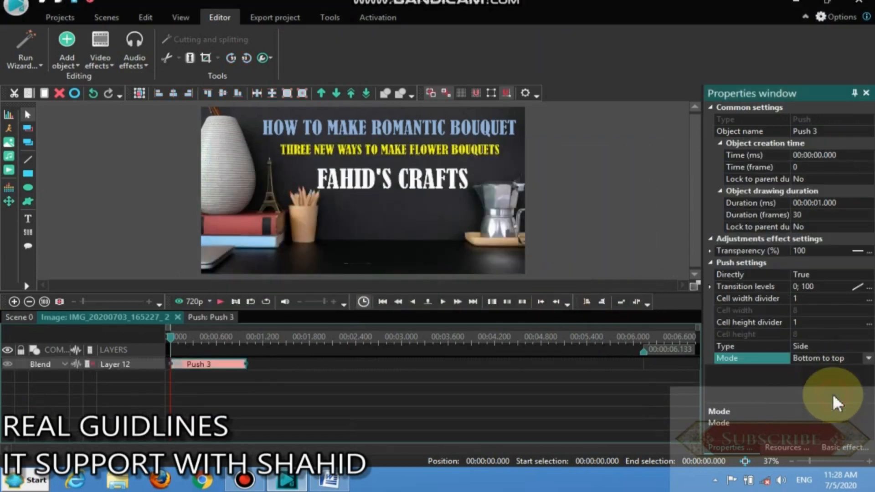
Preview the photo up to 00:00:05.400 and add a second Push transition from there on an inserted new layer, lasting 0.733 seconds.
{"action": "left_click", "coordinate": [220, 302]}
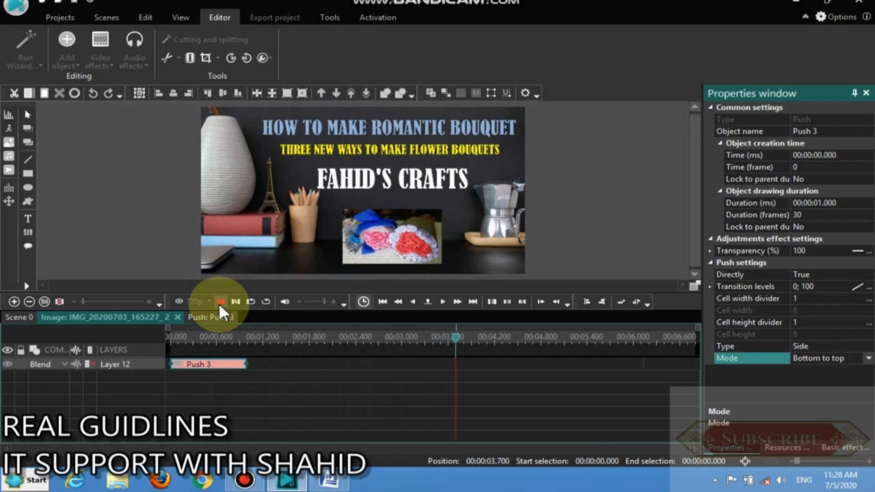
{"action": "left_click", "coordinate": [220, 302]}
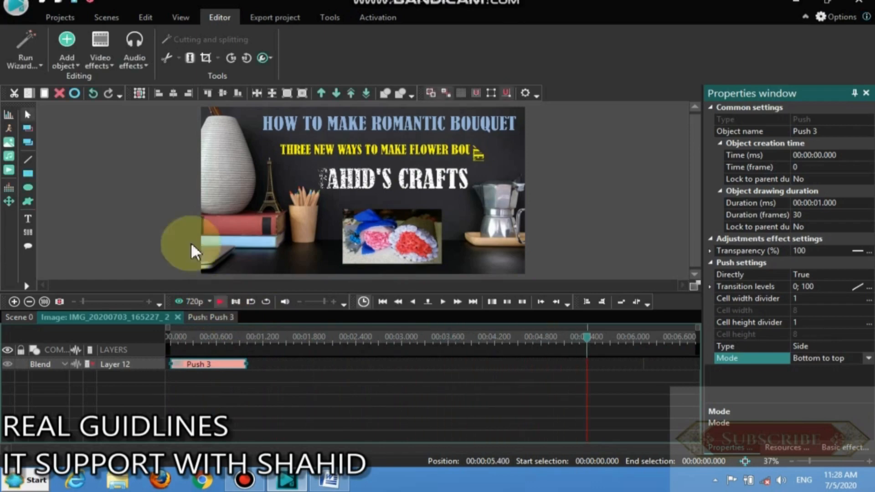
{"action": "left_click", "coordinate": [113, 62]}
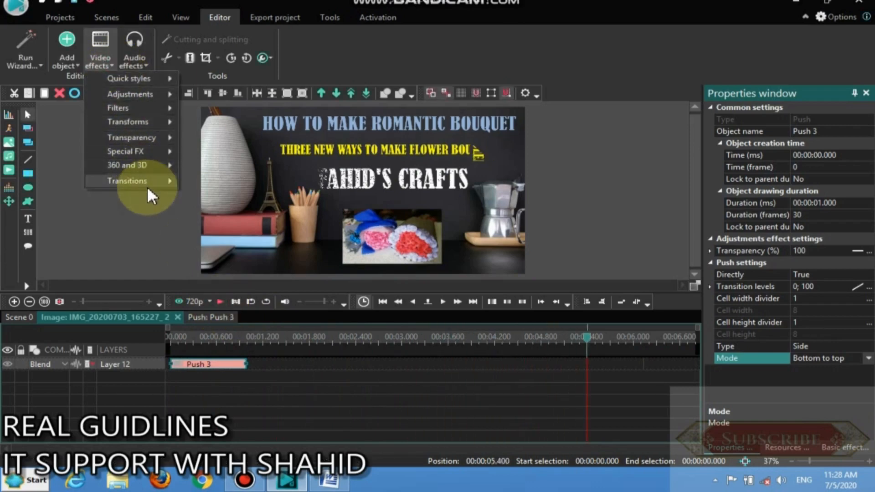
{"action": "mouse_move", "coordinate": [147, 183]}
{"action": "left_click", "coordinate": [214, 210]}
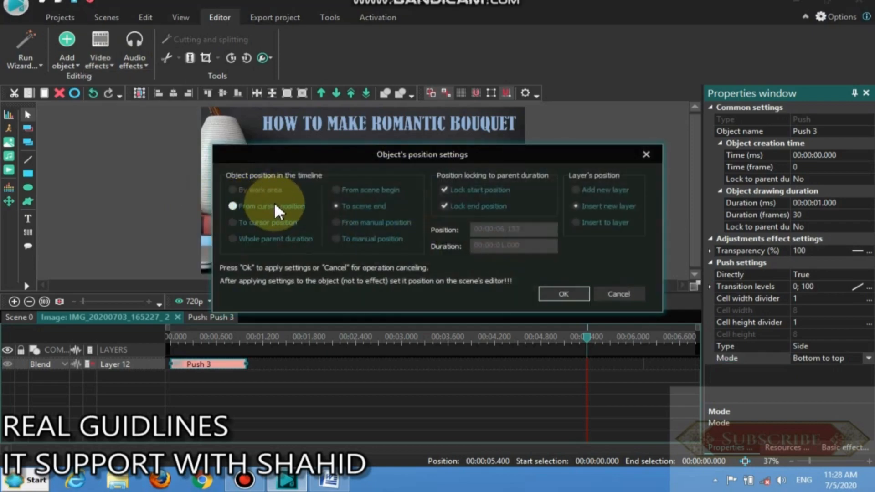
{"action": "left_click", "coordinate": [576, 296]}
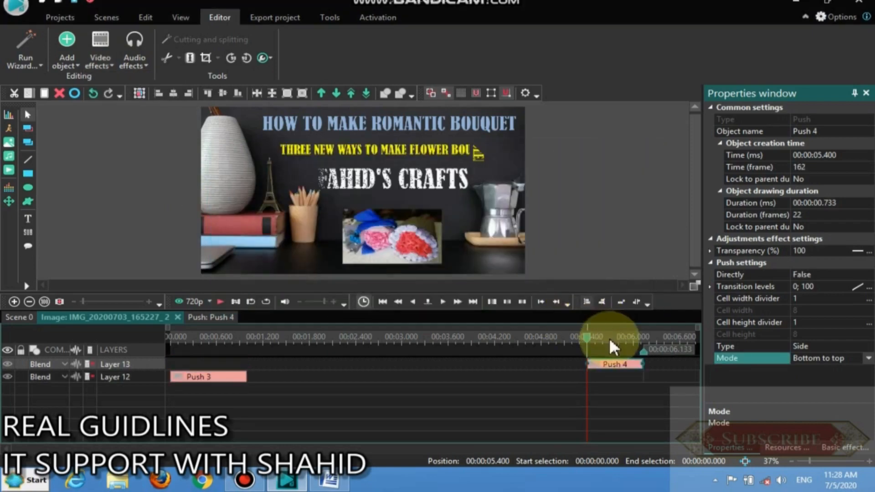
Move the photo's second Push transition onto the first one's layer and preview the exit before returning to the start of the main scene.
{"action": "left_click", "coordinate": [614, 364]}
{"action": "left_click_drag", "start_coordinate": [615, 365], "coordinate": [615, 372]}
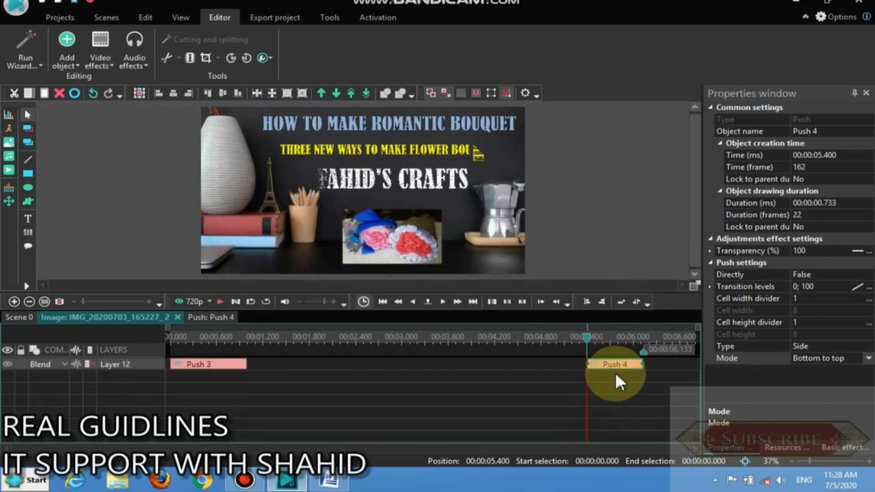
{"action": "left_click", "coordinate": [218, 302]}
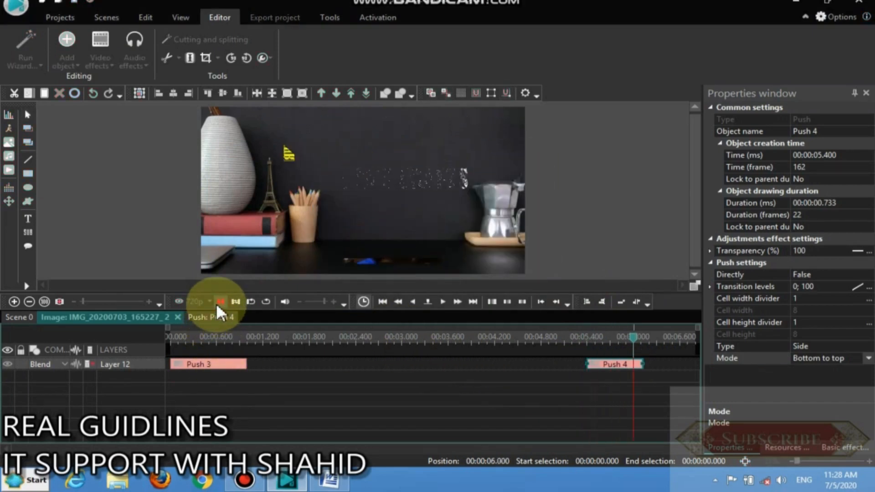
{"action": "left_click", "coordinate": [23, 317]}
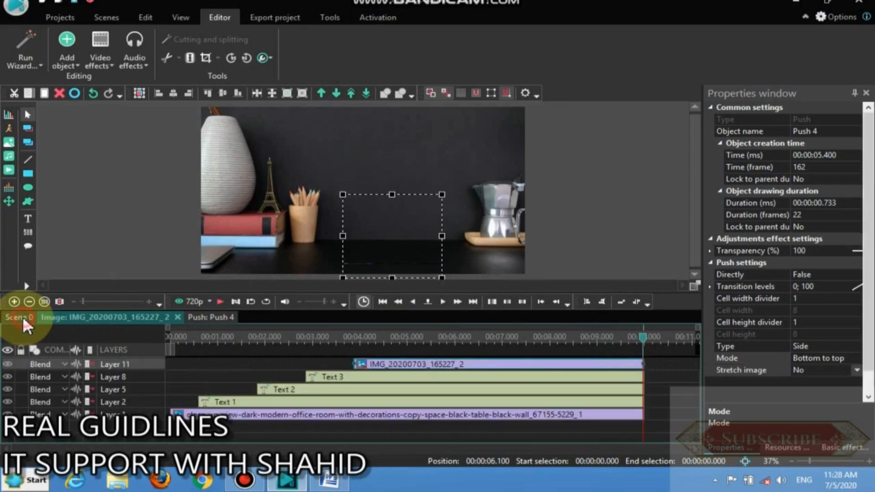
{"action": "left_click", "coordinate": [382, 301]}
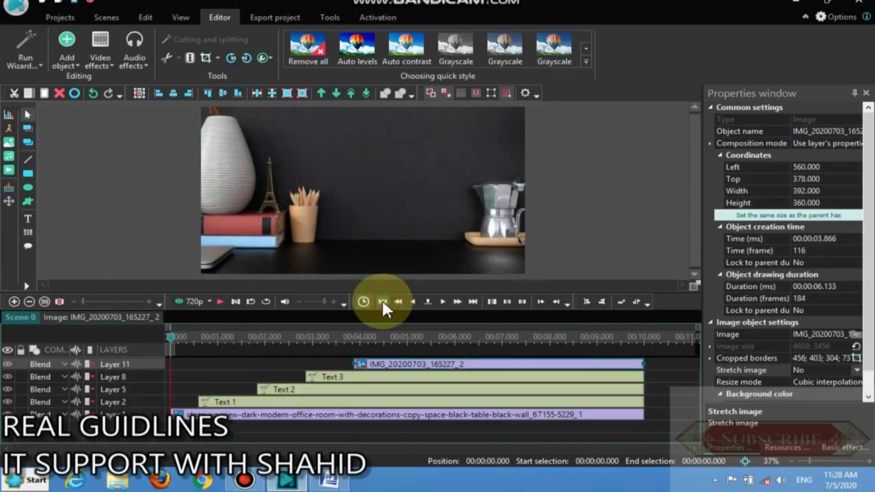
Add the audio Flight_To_Tunisia.mp3 from the E: drive's you tube work\Raw Music\youtube folder at the start of the scene.
{"action": "left_click", "coordinate": [67, 51]}
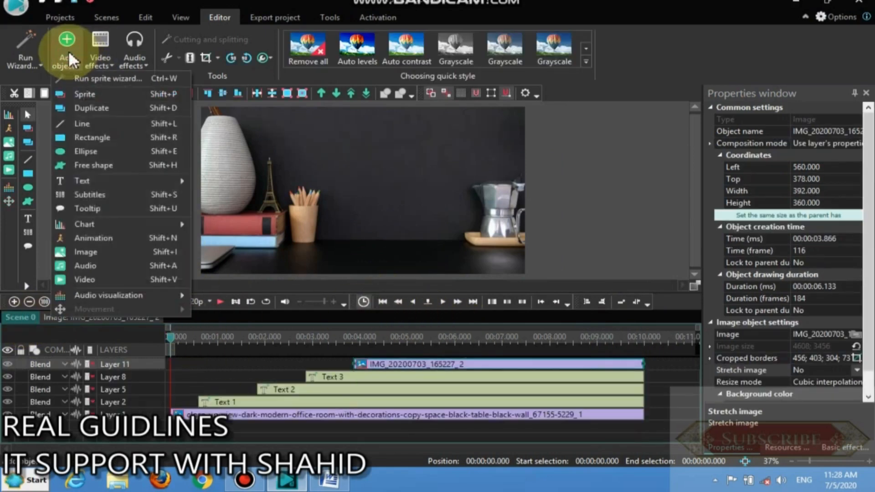
{"action": "left_click", "coordinate": [116, 263]}
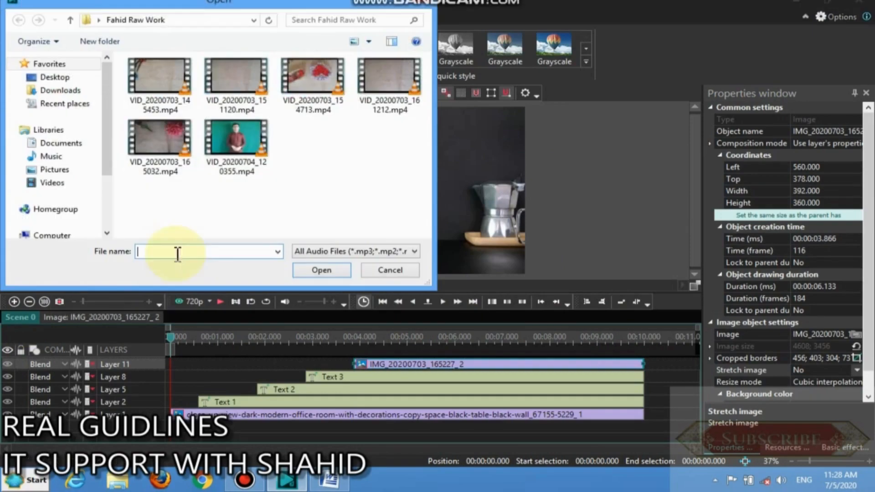
{"action": "left_click_drag", "start_coordinate": [108, 173], "coordinate": [111, 228]}
{"action": "left_click", "coordinate": [75, 192]}
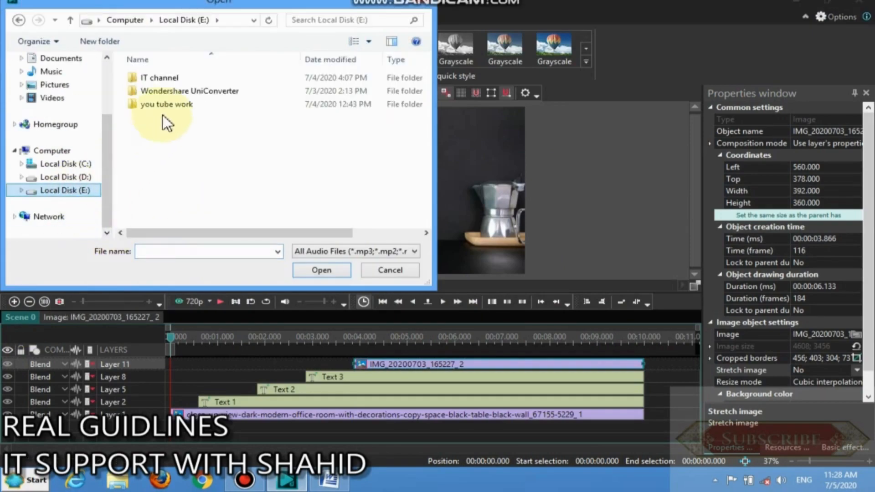
{"action": "double_click", "coordinate": [169, 105]}
{"action": "double_click", "coordinate": [168, 92]}
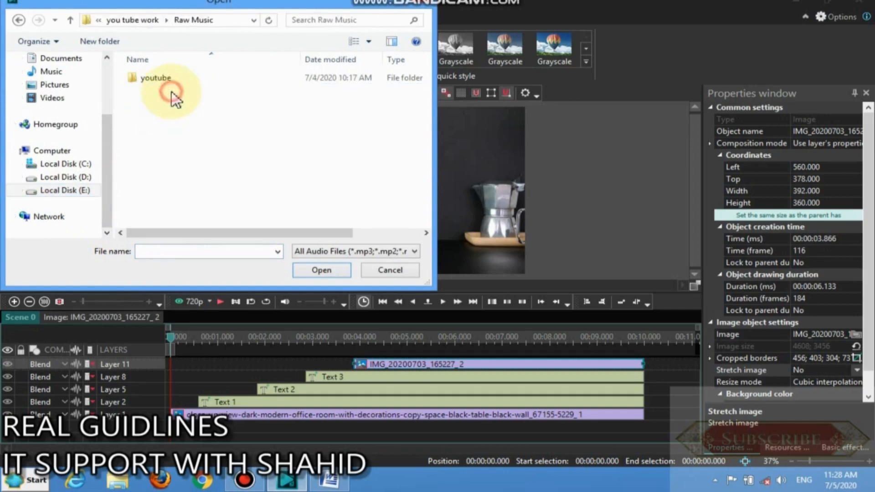
{"action": "double_click", "coordinate": [167, 81]}
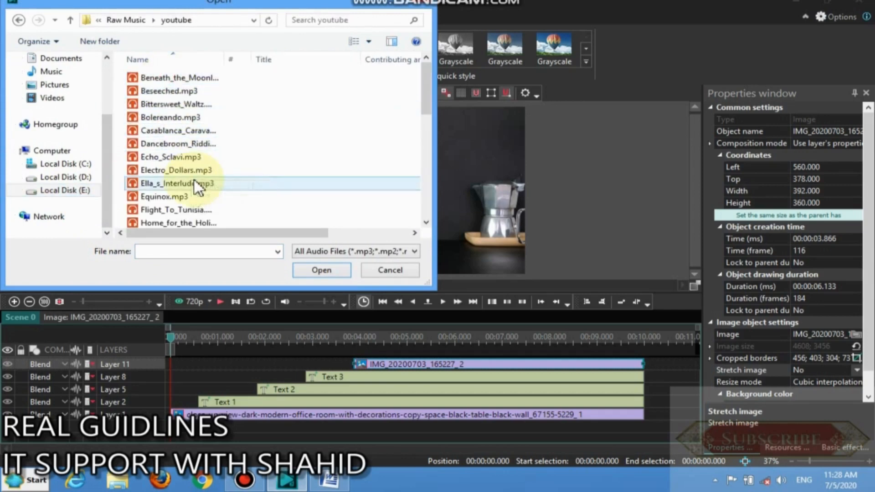
{"action": "left_click", "coordinate": [194, 212]}
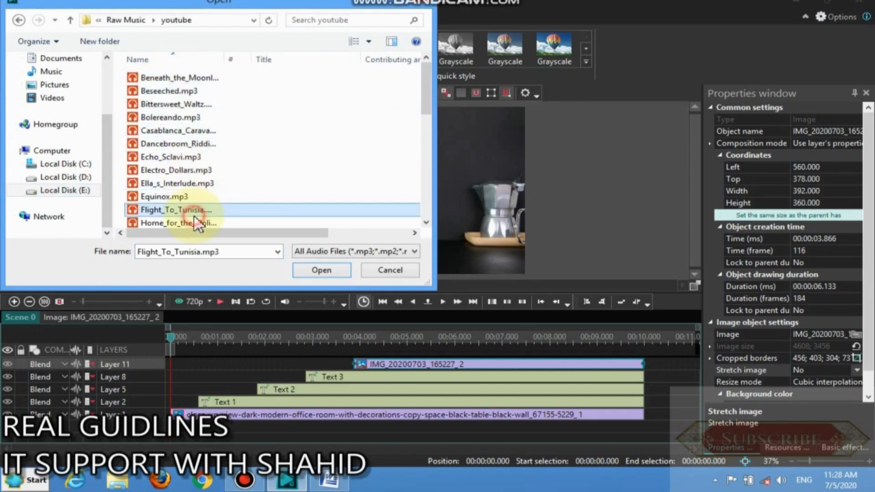
{"action": "left_click", "coordinate": [321, 271]}
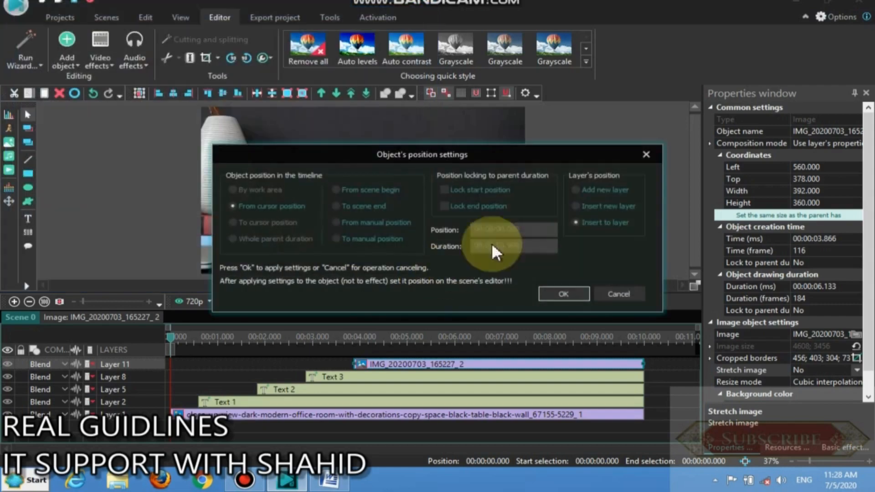
{"action": "left_click", "coordinate": [564, 293]}
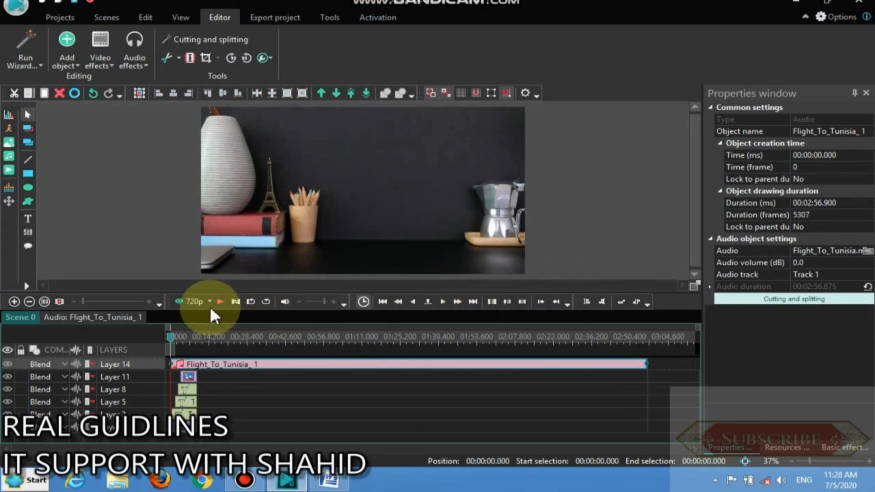
Trim the end of the Flight_To_Tunisia audio at 00:00:10.000 and preview the whole intro from the start with the music.
{"action": "left_click", "coordinate": [221, 301]}
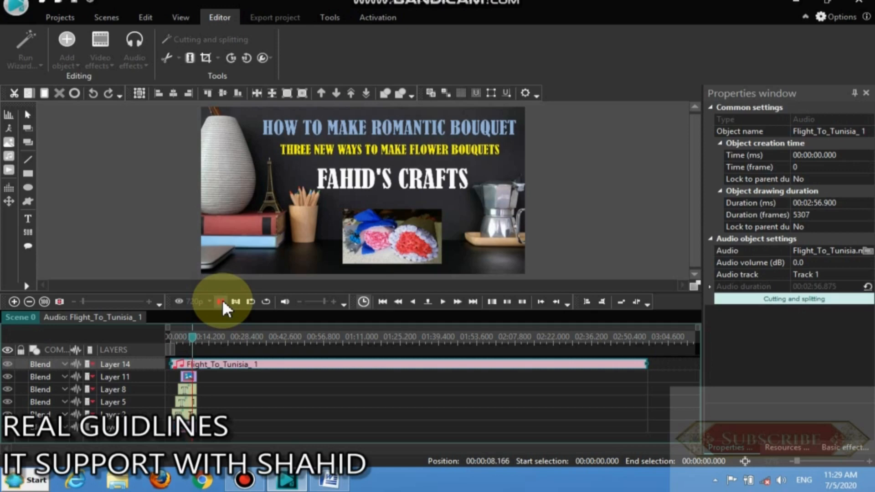
{"action": "left_click", "coordinate": [222, 299]}
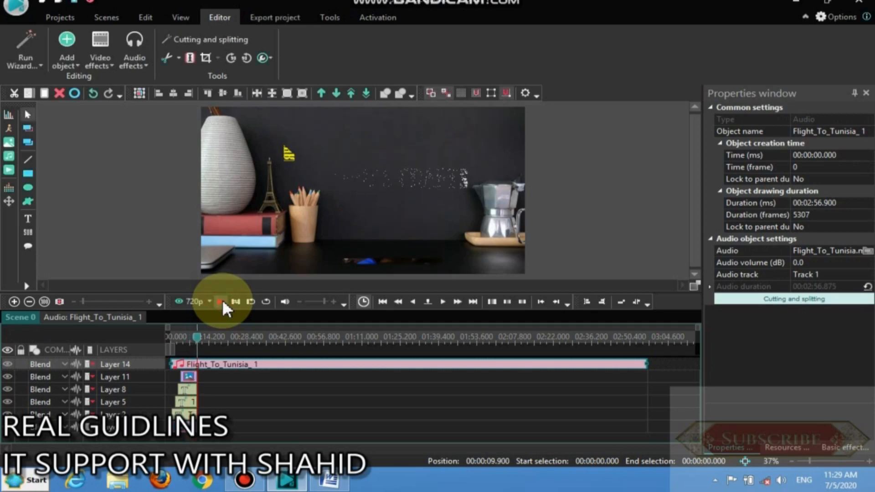
{"action": "left_click", "coordinate": [442, 300]}
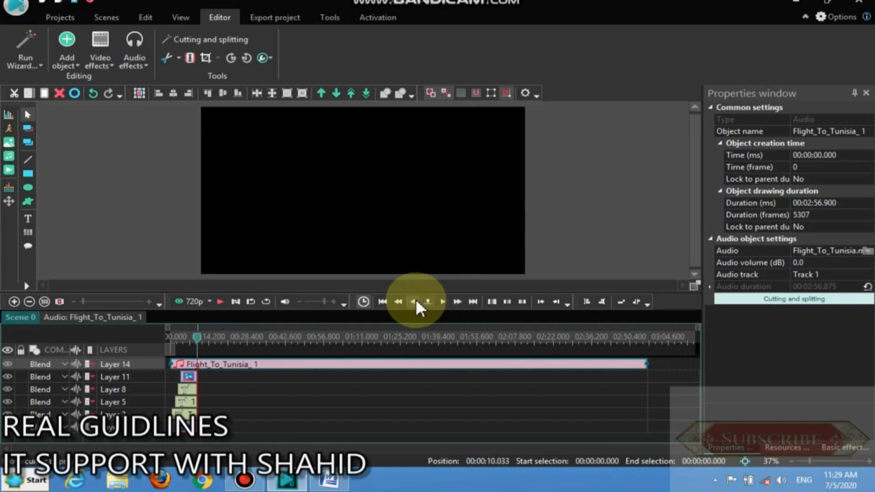
{"action": "left_click", "coordinate": [415, 302]}
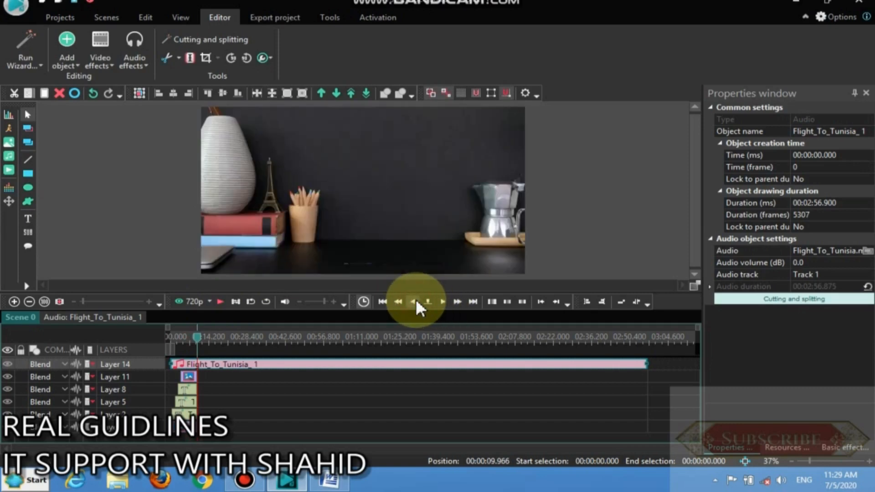
{"action": "left_click", "coordinate": [442, 301]}
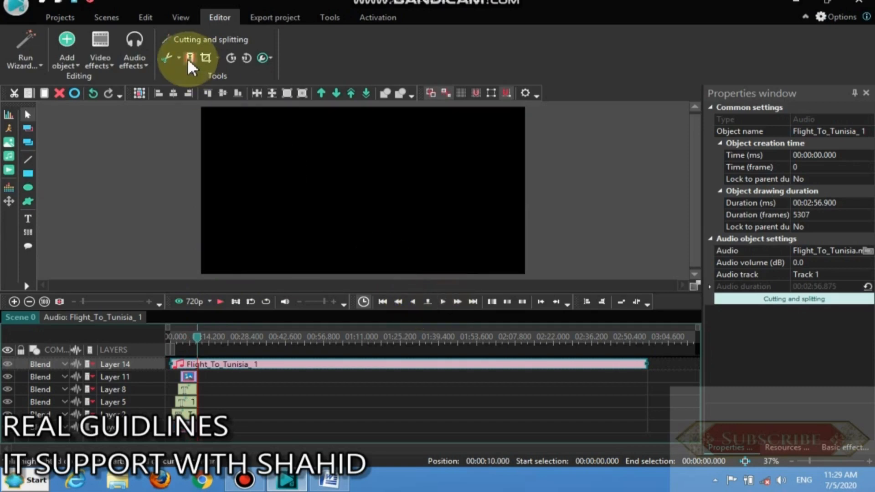
{"action": "left_click", "coordinate": [179, 57]}
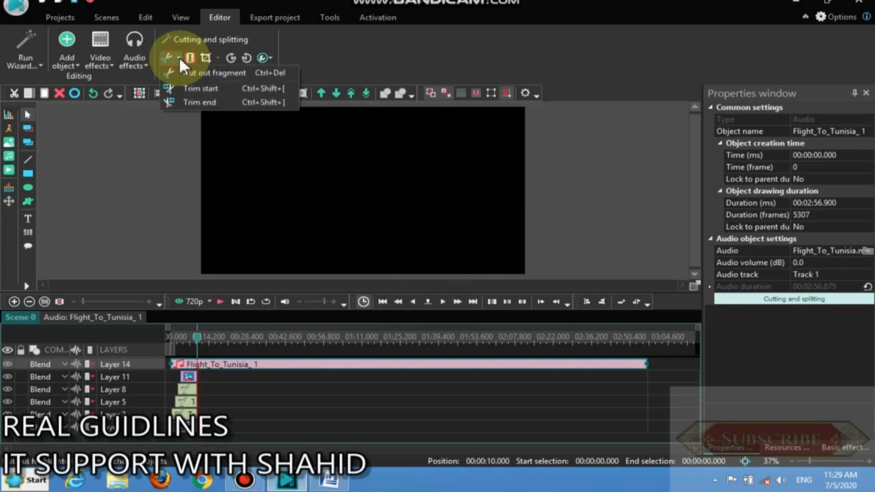
{"action": "left_click", "coordinate": [190, 102]}
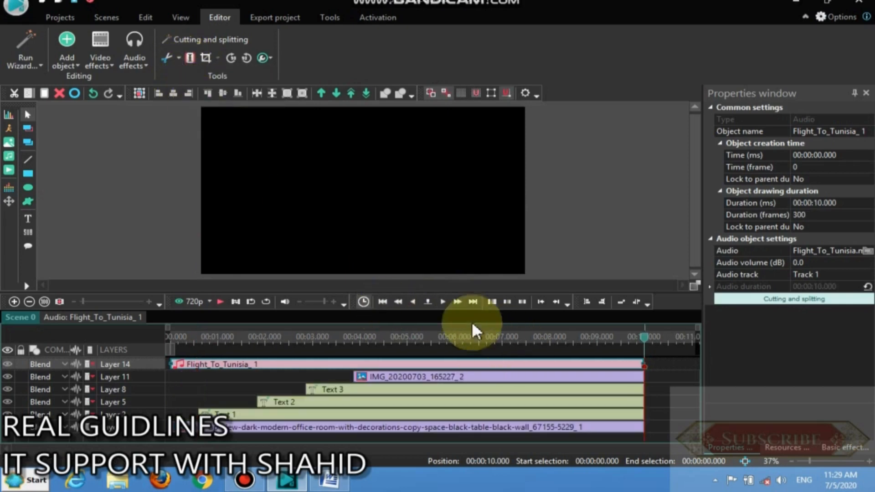
{"action": "left_click", "coordinate": [383, 302]}
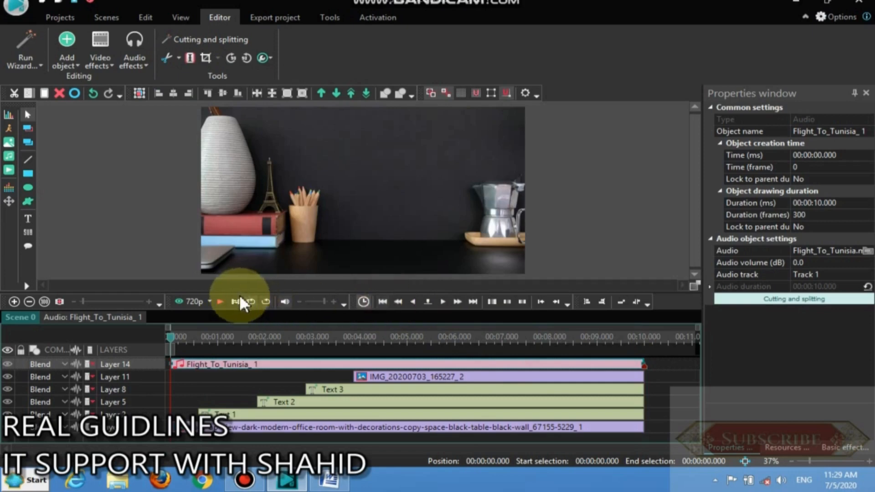
{"action": "left_click", "coordinate": [218, 302]}
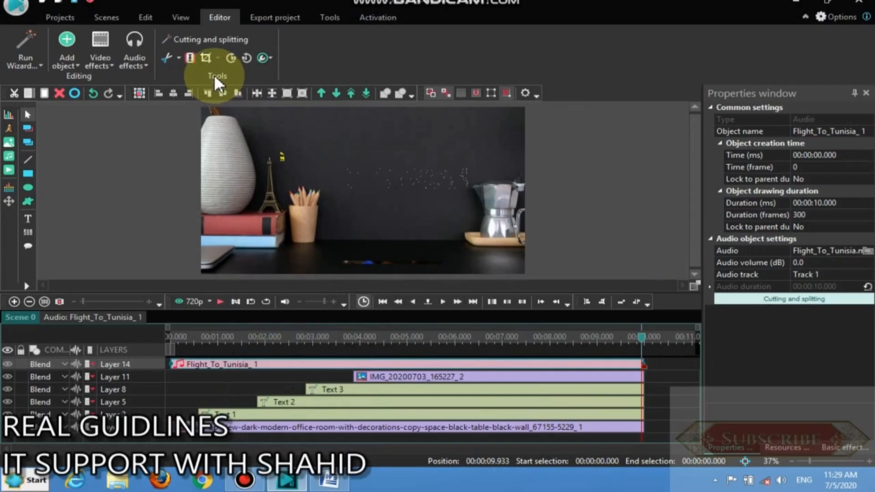
Add VID_20200704_120355.mp4 from the desktop's raw work folder on a new layer and move it onto the bouquet photo's layer, starting at 00:00:10.000.
{"action": "left_click", "coordinate": [64, 65]}
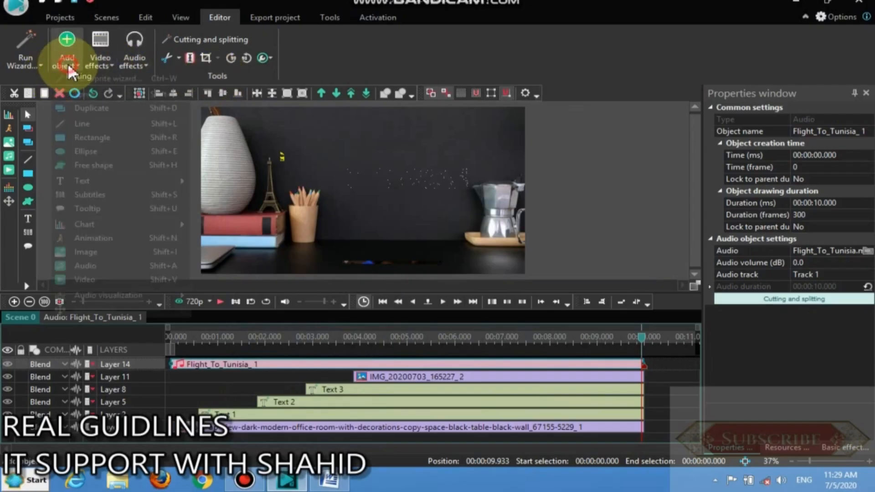
{"action": "left_click", "coordinate": [148, 280]}
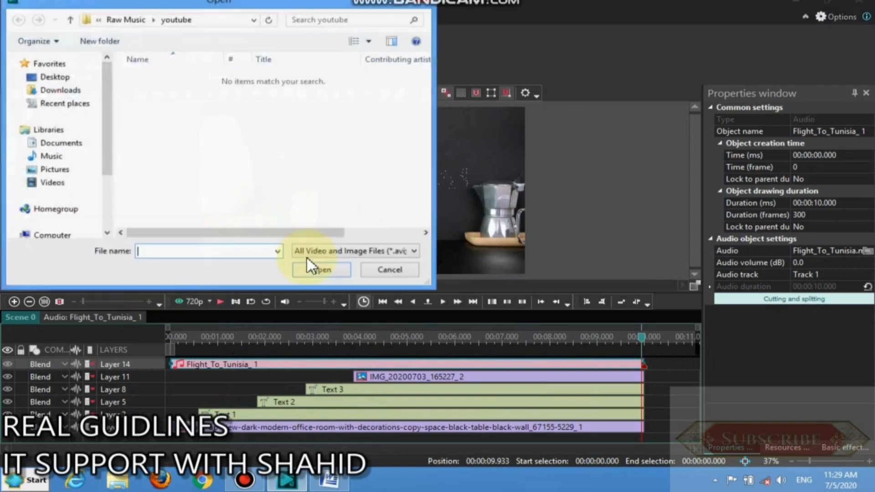
{"action": "left_click", "coordinate": [53, 77]}
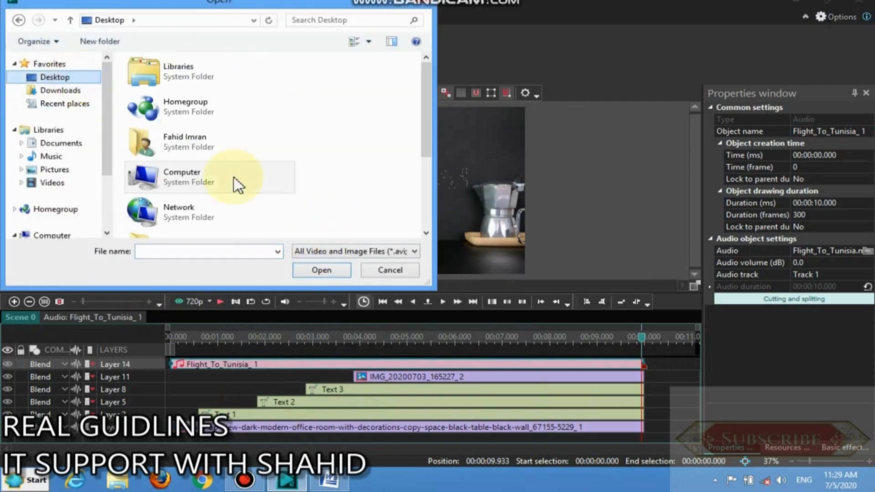
{"action": "scroll", "coordinate": [419, 226], "scroll_direction": "down", "scroll_amount": 3}
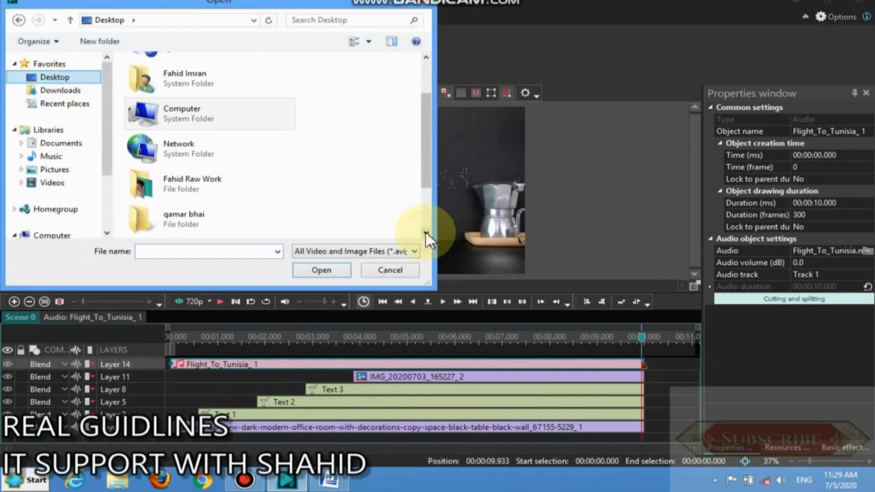
{"action": "double_click", "coordinate": [227, 178]}
{"action": "left_click", "coordinate": [155, 220]}
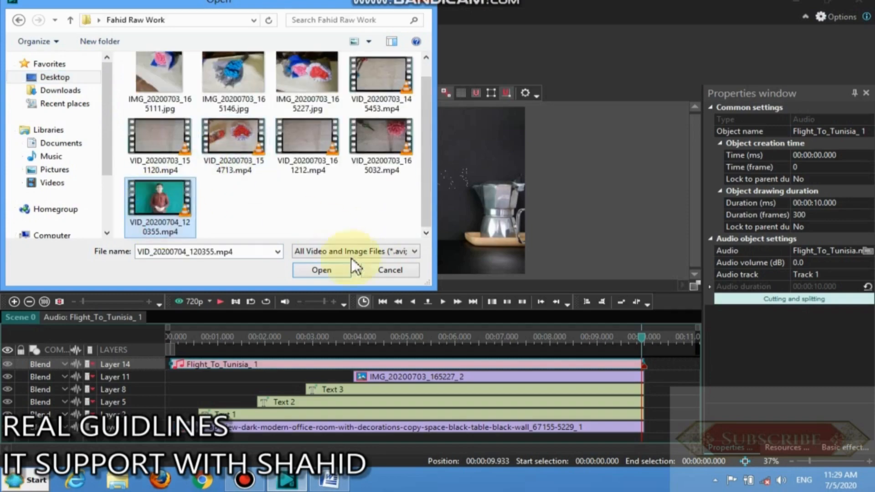
{"action": "left_click", "coordinate": [327, 272]}
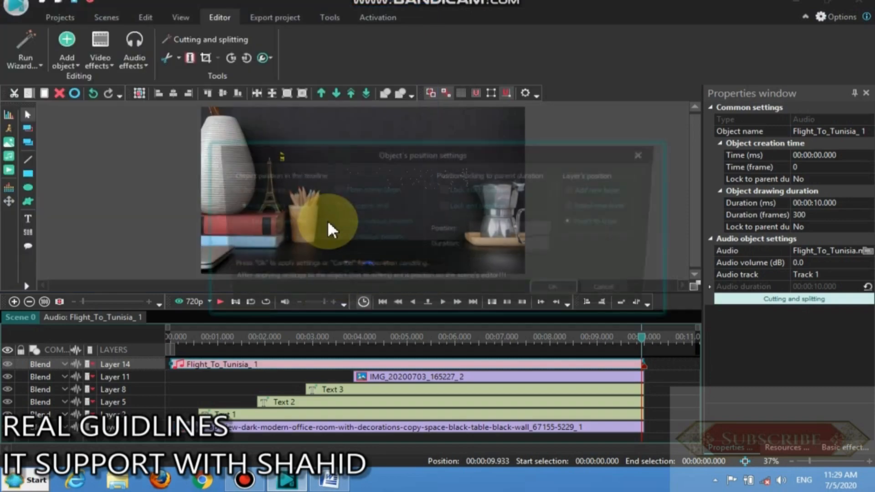
{"action": "left_click", "coordinate": [589, 184]}
{"action": "left_click", "coordinate": [560, 292]}
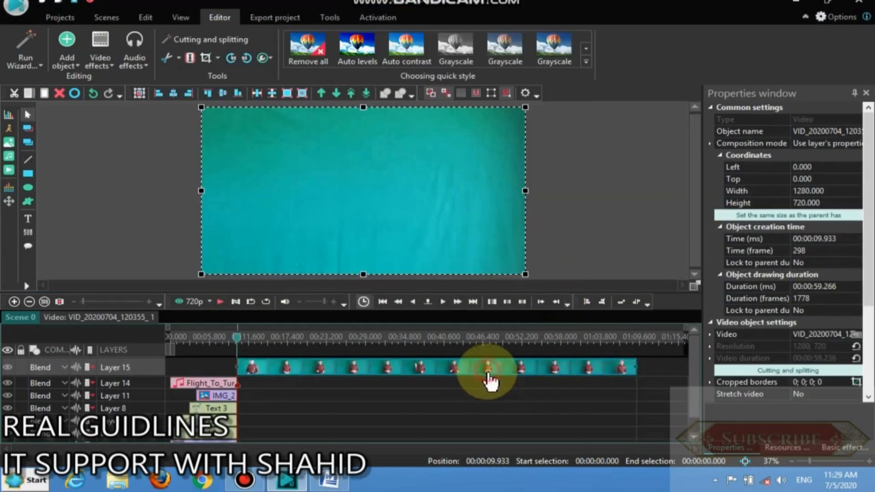
{"action": "left_click_drag", "start_coordinate": [488, 379], "coordinate": [488, 401]}
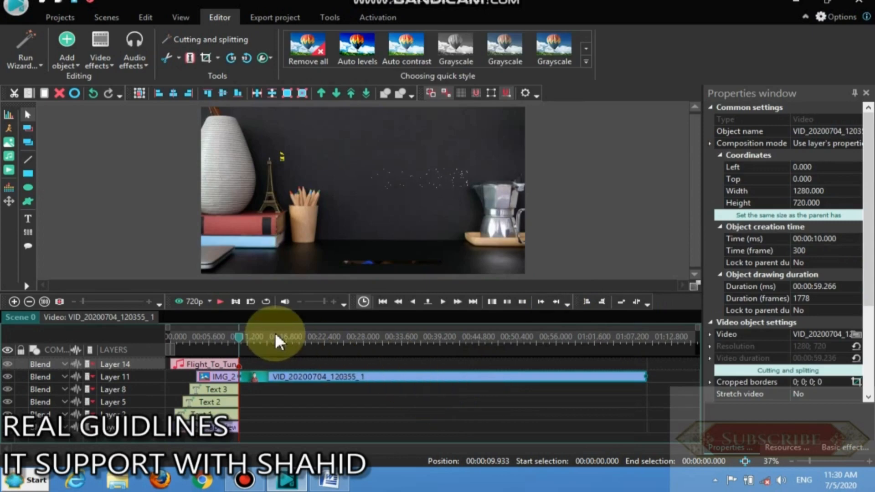
Preview the video to 00:00:15.533, trim its start there and move the clip back to begin at 00:00:10.000.
{"action": "left_click", "coordinate": [220, 302]}
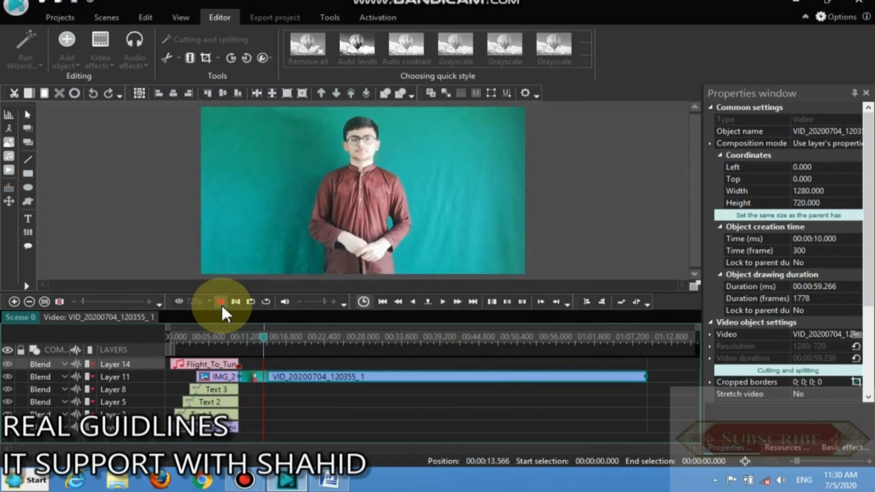
{"action": "left_click", "coordinate": [222, 304]}
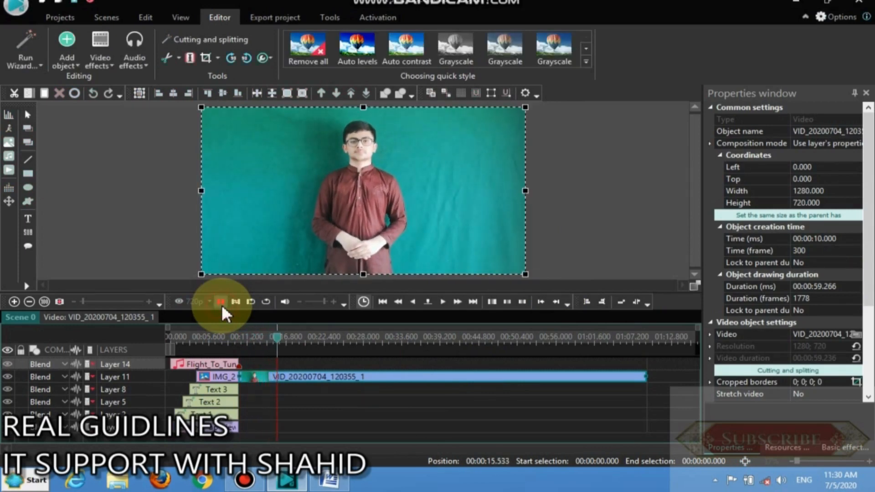
{"action": "left_click", "coordinate": [178, 56]}
{"action": "left_click", "coordinate": [188, 84]}
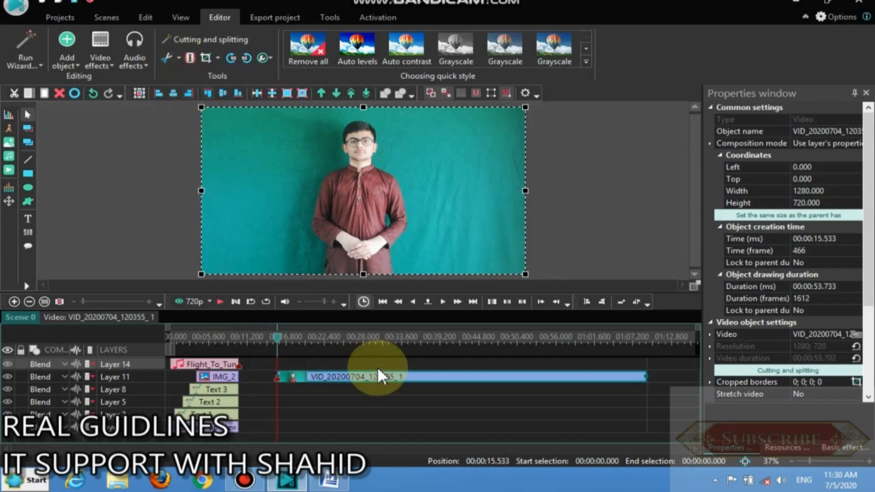
{"action": "left_click_drag", "start_coordinate": [378, 371], "coordinate": [335, 371]}
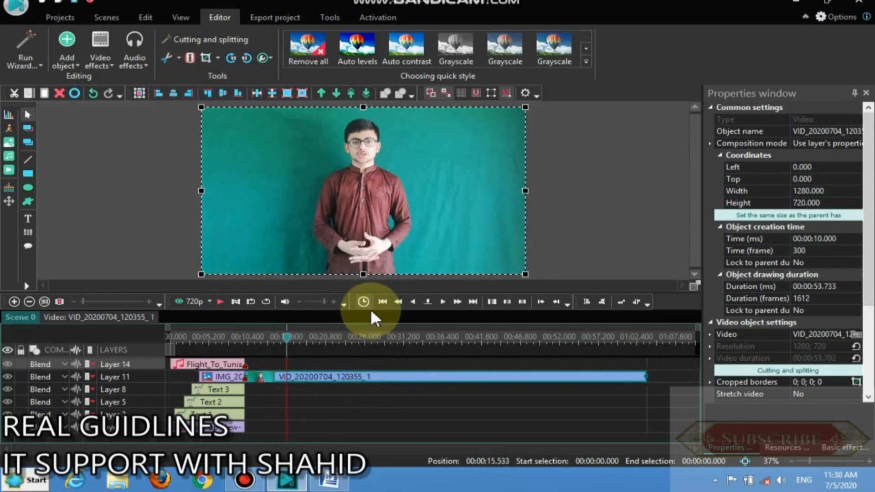
Replay the clip from 00:00:10.000 to 00:00:13.033, trim its start there and close the gap after the intro again.
{"action": "left_click", "coordinate": [382, 301]}
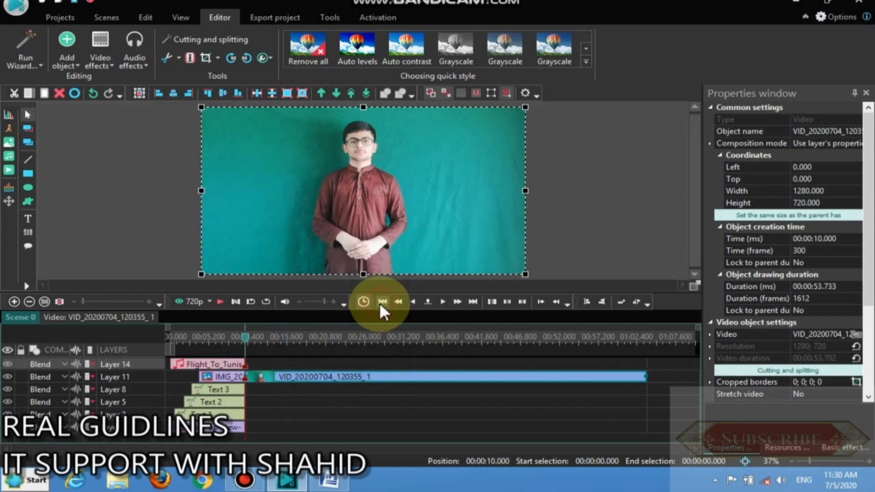
{"action": "left_click", "coordinate": [220, 303]}
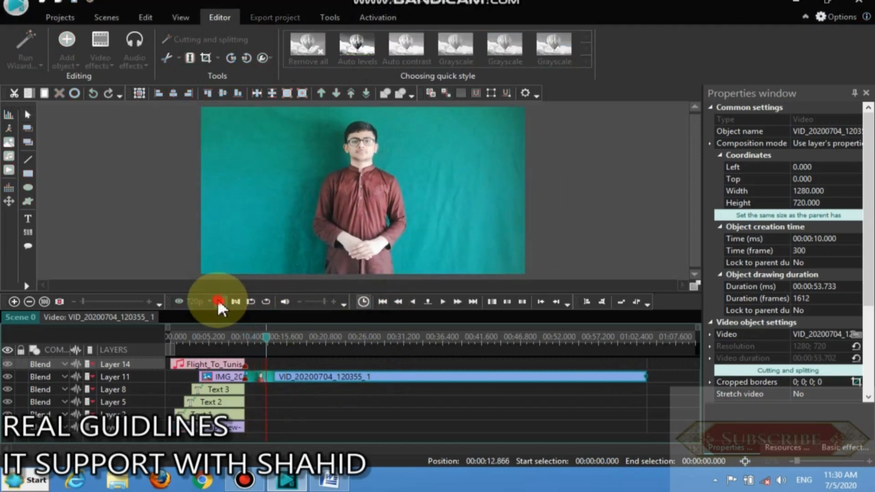
{"action": "left_click", "coordinate": [218, 301]}
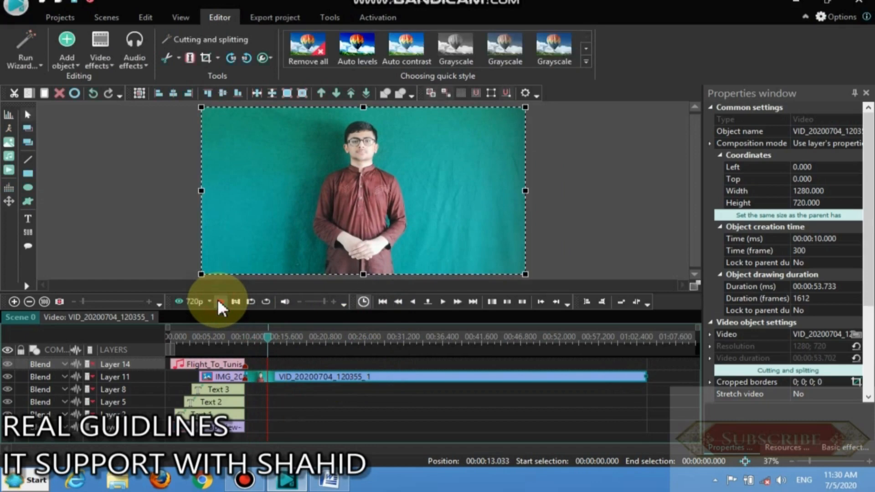
{"action": "left_click", "coordinate": [179, 63]}
{"action": "left_click", "coordinate": [179, 82]}
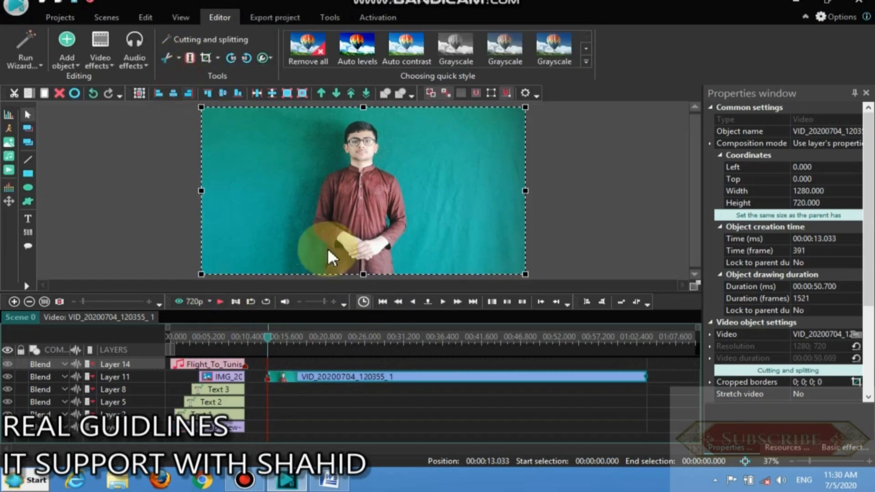
{"action": "left_click_drag", "start_coordinate": [384, 376], "coordinate": [361, 371]}
Preview the presenter clip from 00:00:10.000, replay the passage around 00:00:20.300, and split the clip at 00:00:21.400.
{"action": "left_click", "coordinate": [380, 301]}
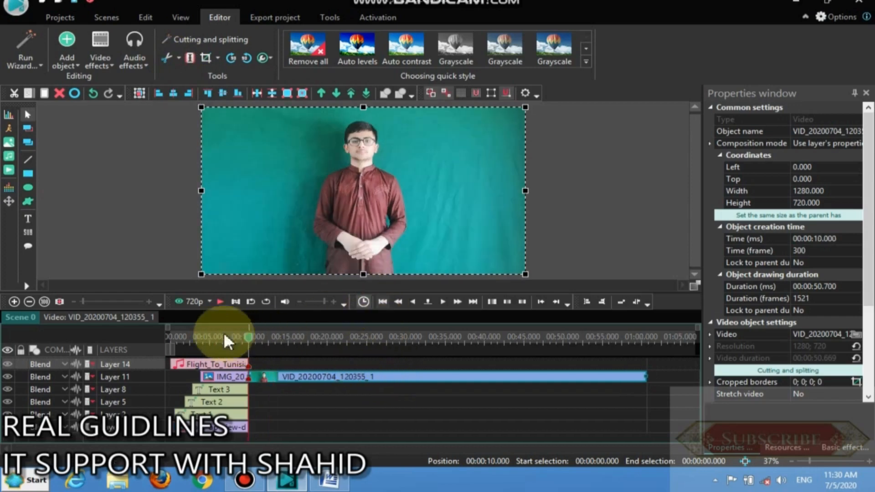
{"action": "left_click", "coordinate": [222, 301]}
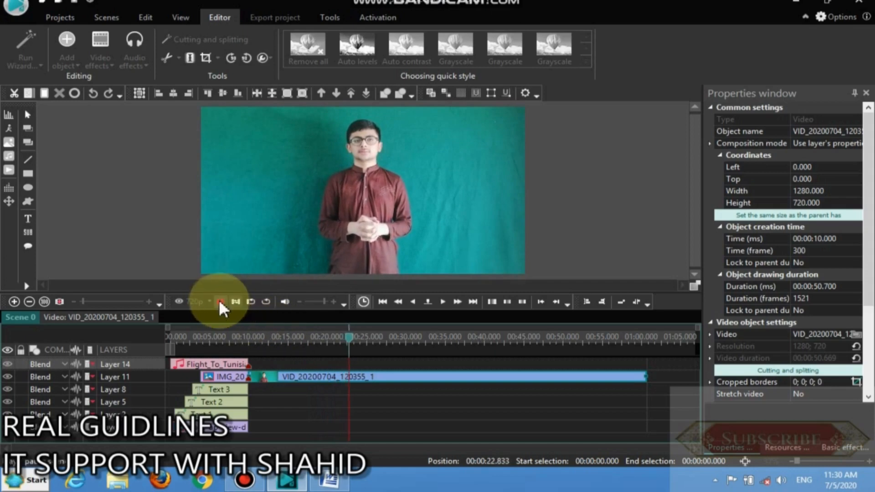
{"action": "left_click", "coordinate": [220, 301]}
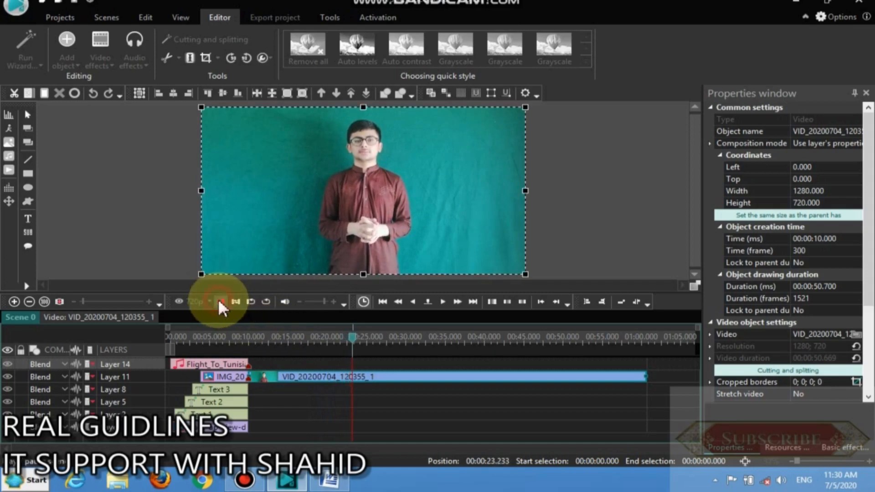
{"action": "left_click", "coordinate": [402, 301]}
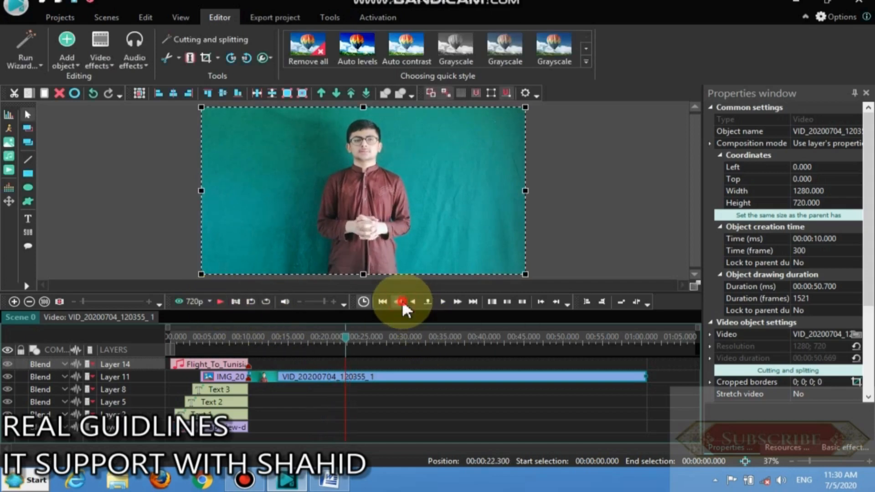
{"action": "left_click", "coordinate": [402, 301]}
{"action": "left_click", "coordinate": [402, 301]}
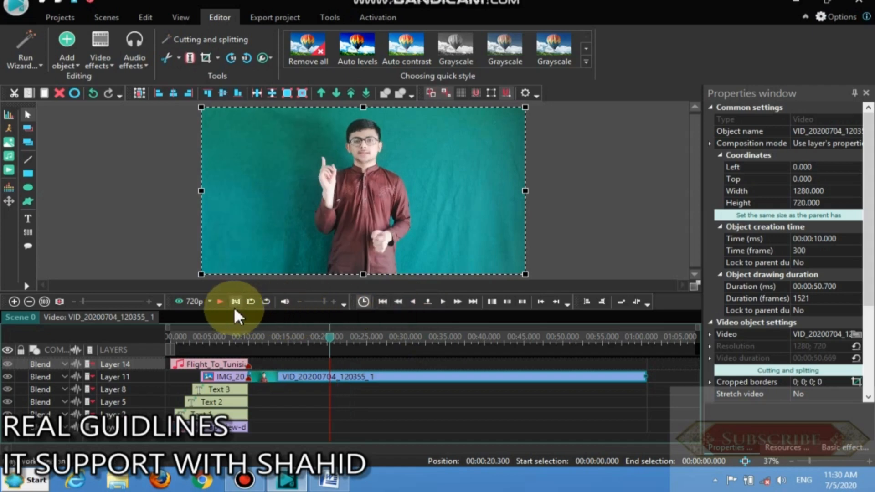
{"action": "left_click", "coordinate": [217, 301]}
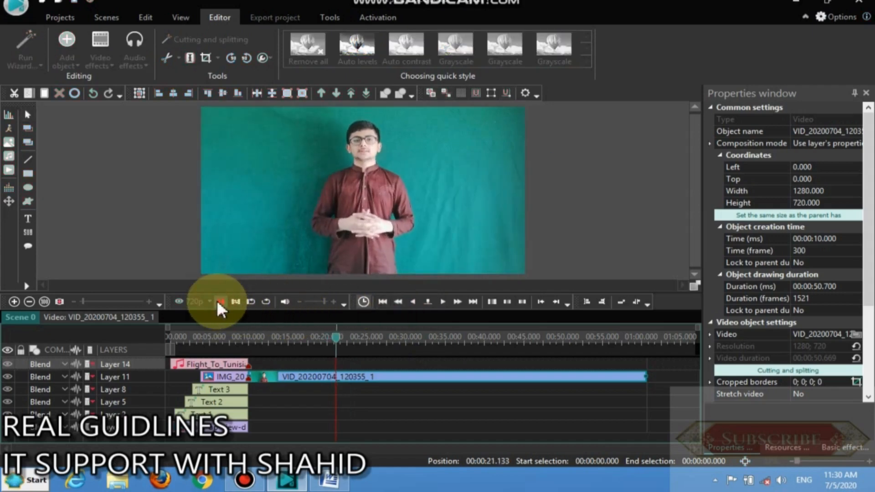
{"action": "left_click", "coordinate": [191, 58]}
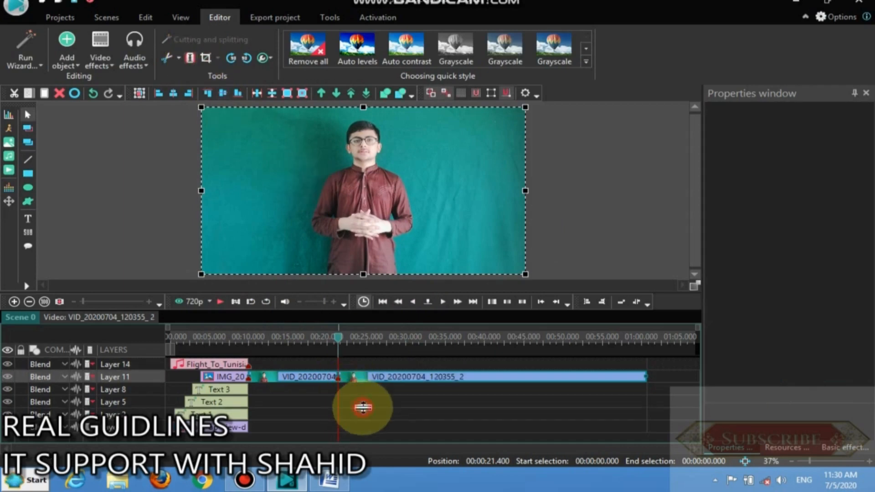
Play on to 00:00:25.700, split the presenter clip there and delete the segment between 00:00:21.400 and 00:00:25.700.
{"action": "left_click", "coordinate": [221, 301]}
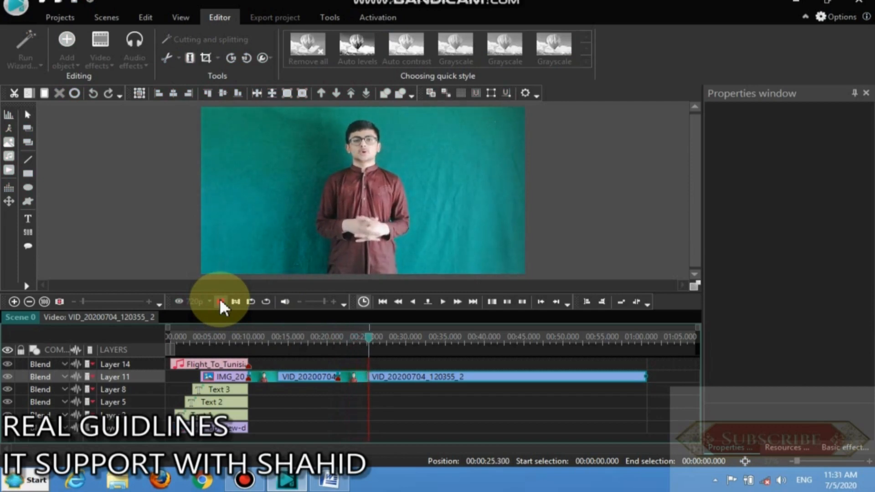
{"action": "left_click", "coordinate": [221, 302]}
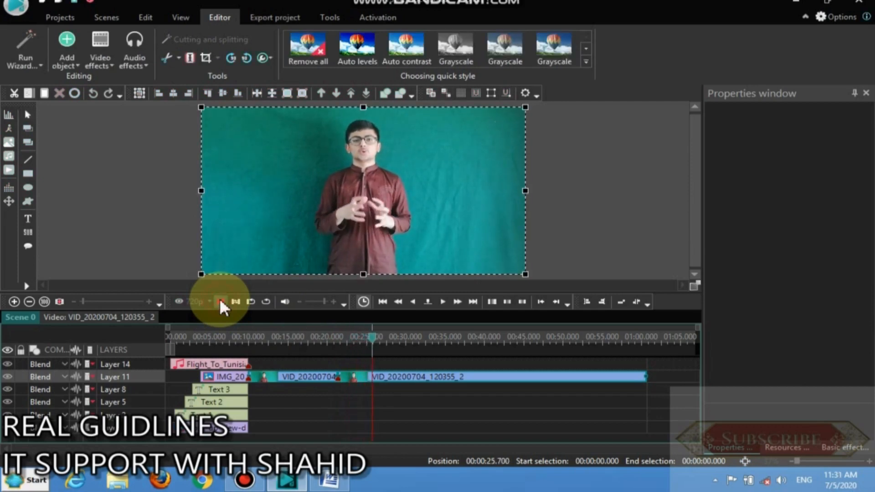
{"action": "left_click", "coordinate": [186, 60]}
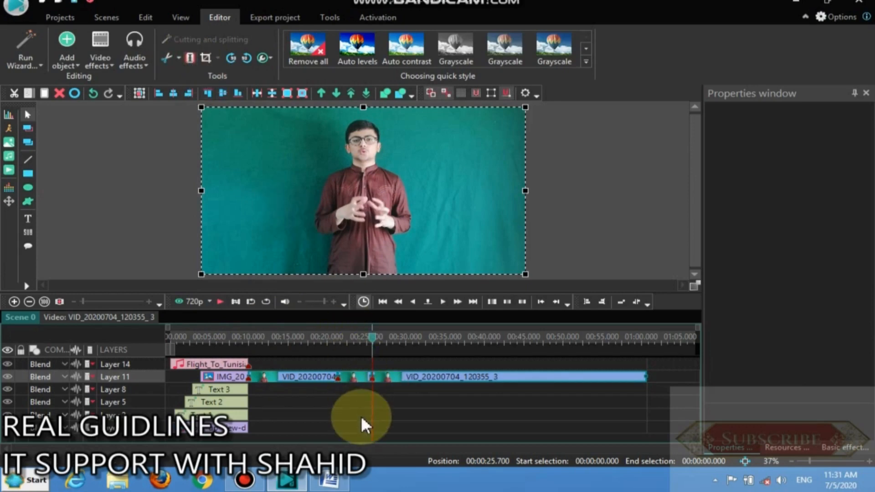
{"action": "right_click", "coordinate": [356, 378]}
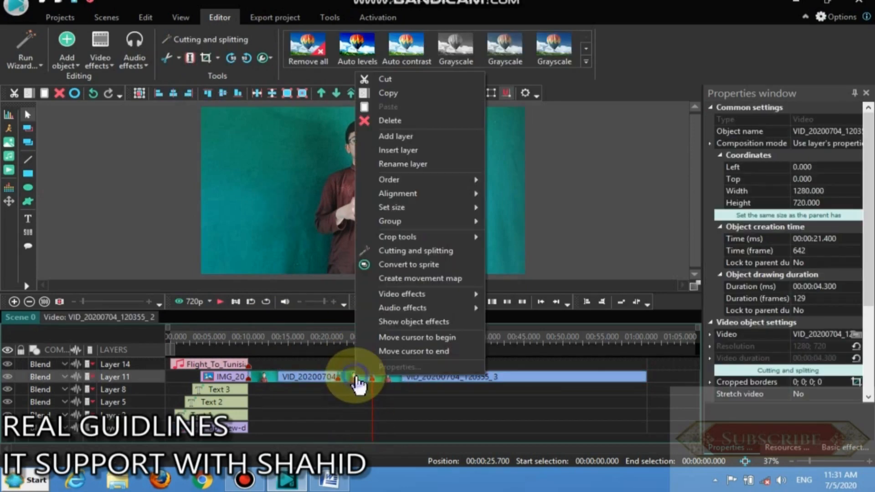
{"action": "left_click", "coordinate": [405, 115]}
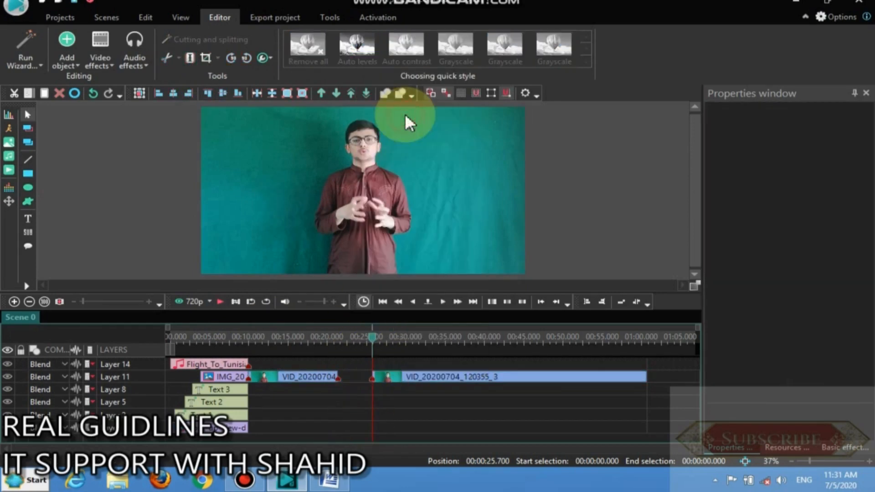
Move the remaining presenter segment back to start at 00:00:21.400, closing the gap, and preview the join from just before the cut.
{"action": "left_click", "coordinate": [424, 377]}
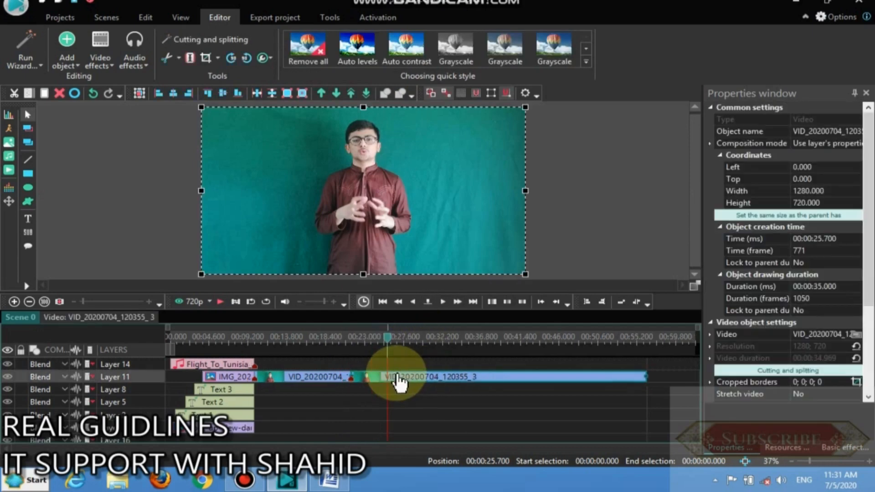
{"action": "left_click_drag", "start_coordinate": [398, 377], "coordinate": [396, 376]}
{"action": "left_click", "coordinate": [387, 305]}
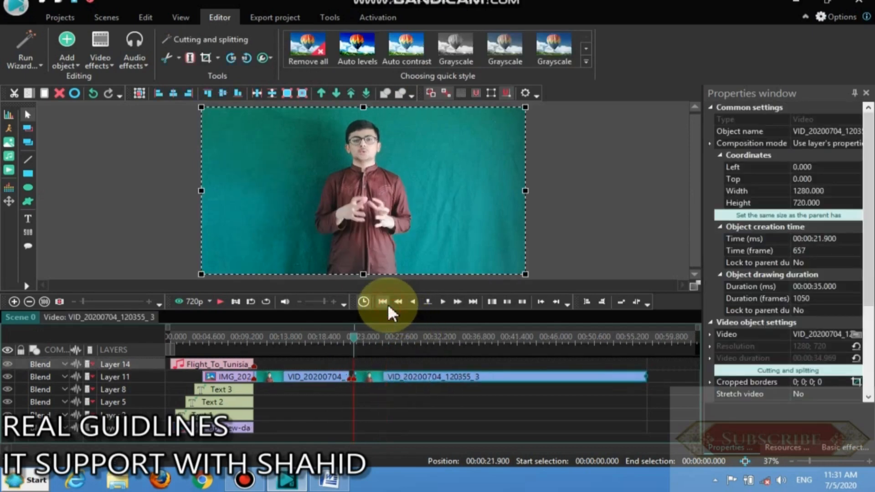
{"action": "left_click_drag", "start_coordinate": [357, 346], "coordinate": [336, 347]}
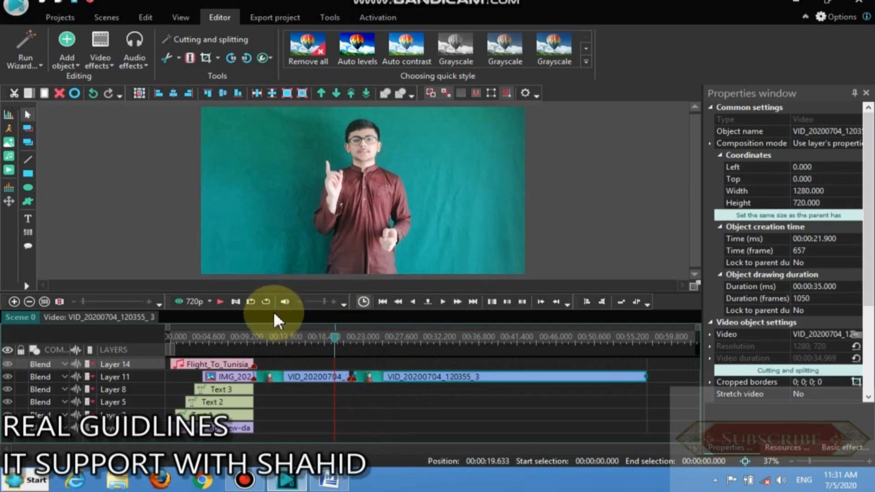
{"action": "left_click", "coordinate": [221, 302]}
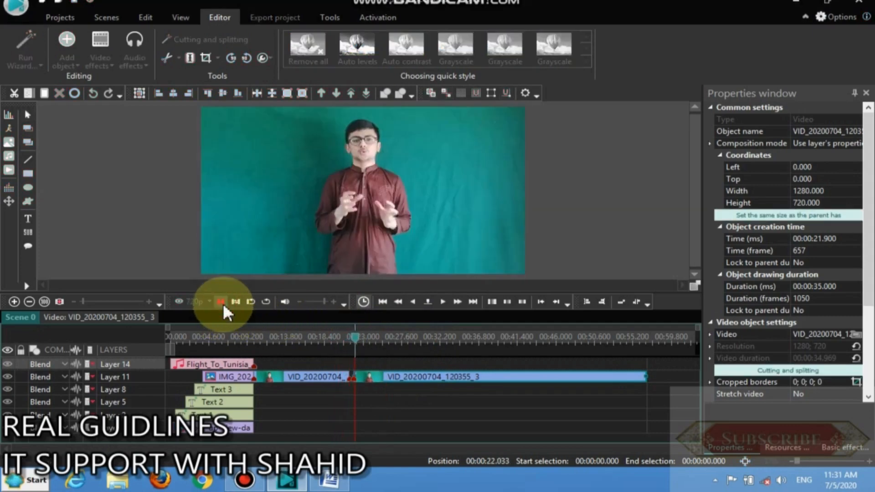
{"action": "left_click", "coordinate": [220, 302]}
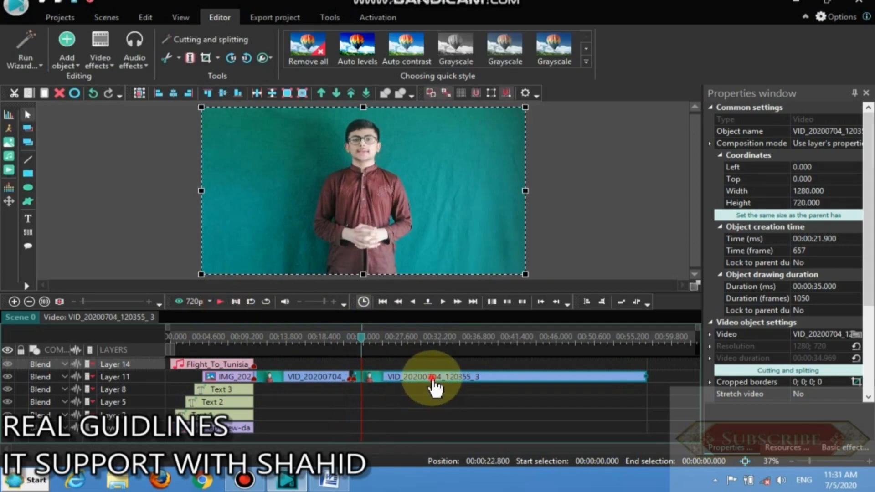
{"action": "left_click_drag", "start_coordinate": [435, 387], "coordinate": [328, 375]}
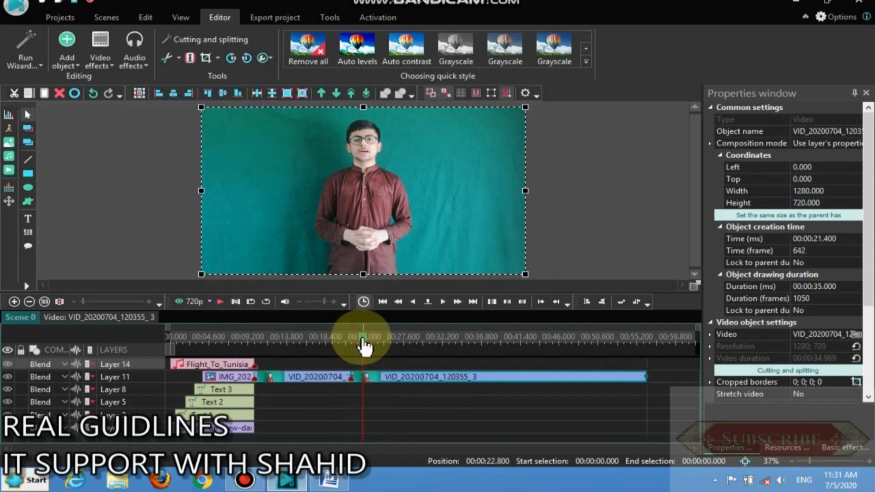
{"action": "left_click_drag", "start_coordinate": [364, 347], "coordinate": [343, 344]}
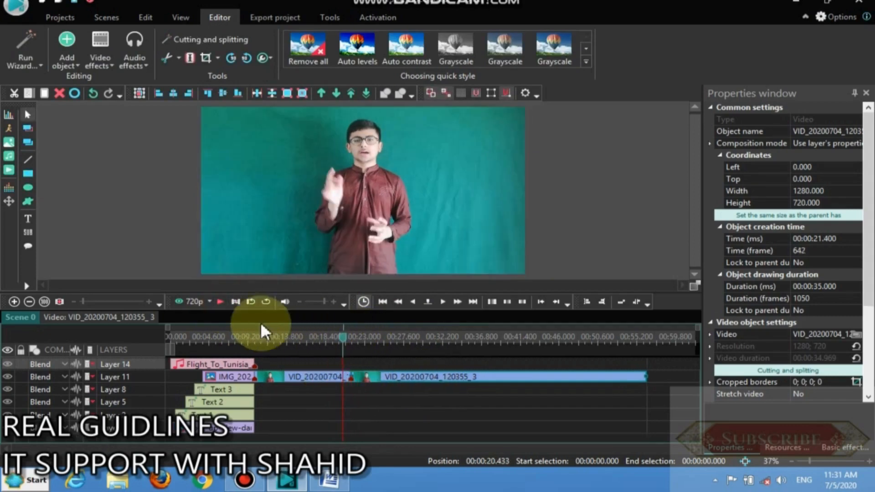
{"action": "left_click", "coordinate": [219, 302]}
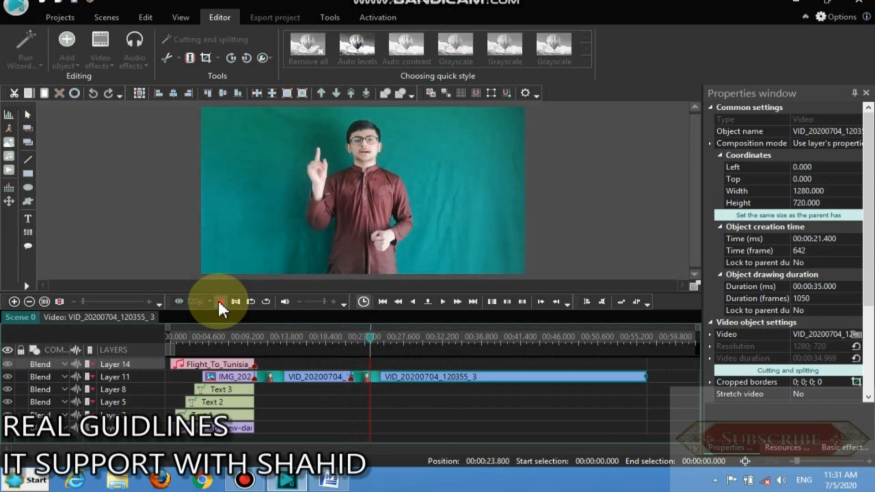
{"action": "left_click", "coordinate": [220, 302]}
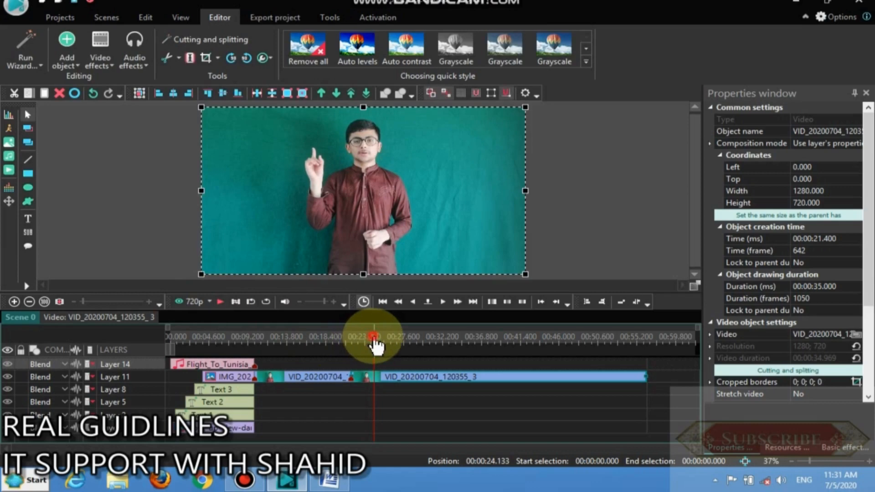
Replay the first presenter segment around 00:00:16.066 and split it at 00:00:17.066.
{"action": "left_click_drag", "start_coordinate": [373, 341], "coordinate": [313, 343]}
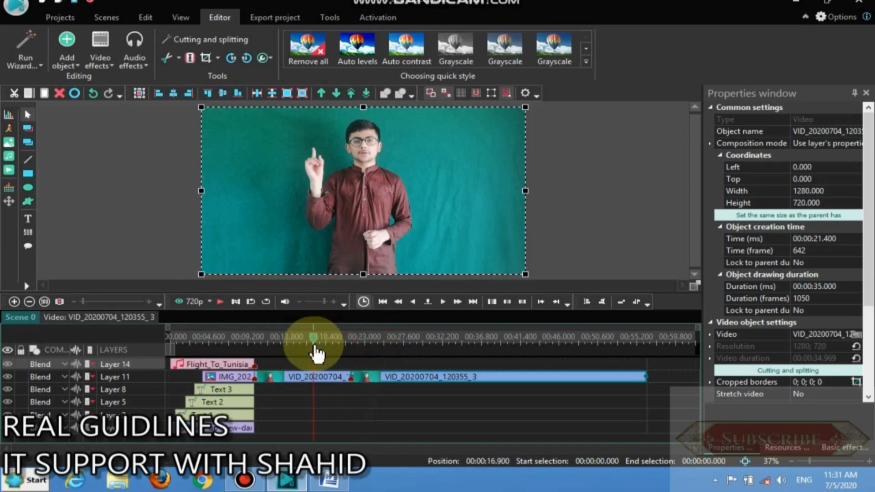
{"action": "left_click", "coordinate": [219, 299]}
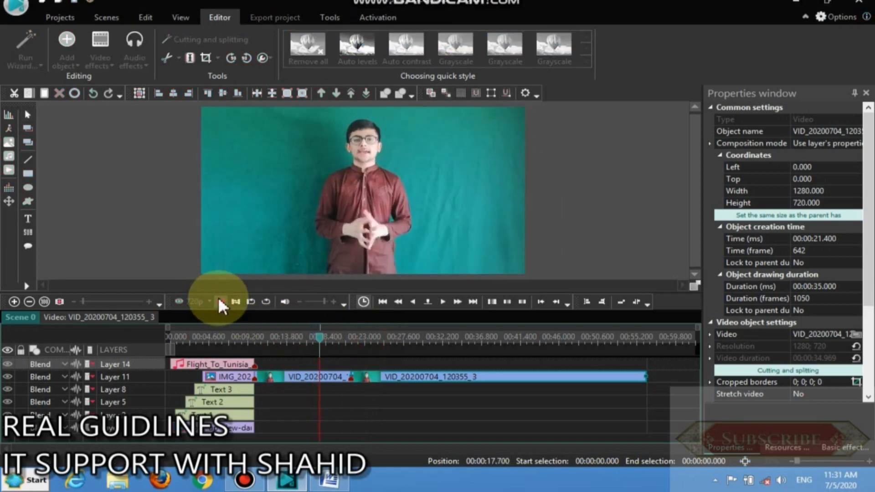
{"action": "left_click", "coordinate": [219, 301]}
{"action": "left_click", "coordinate": [306, 345]}
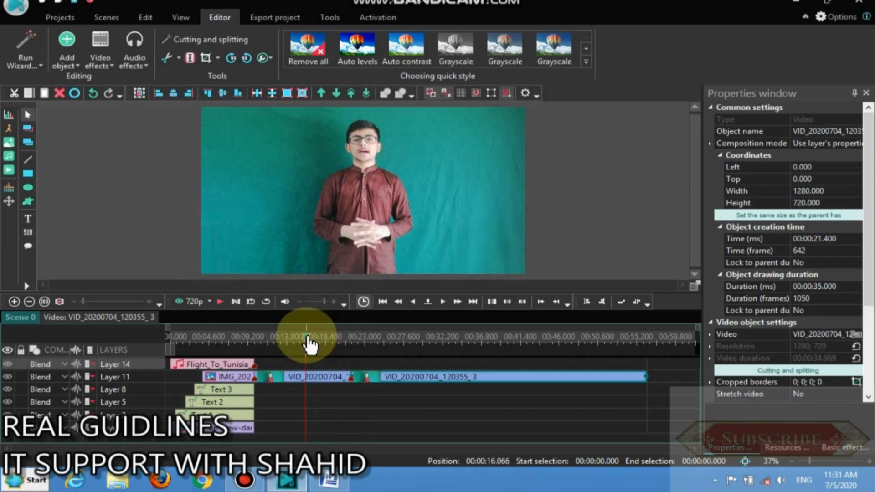
{"action": "left_click", "coordinate": [216, 302]}
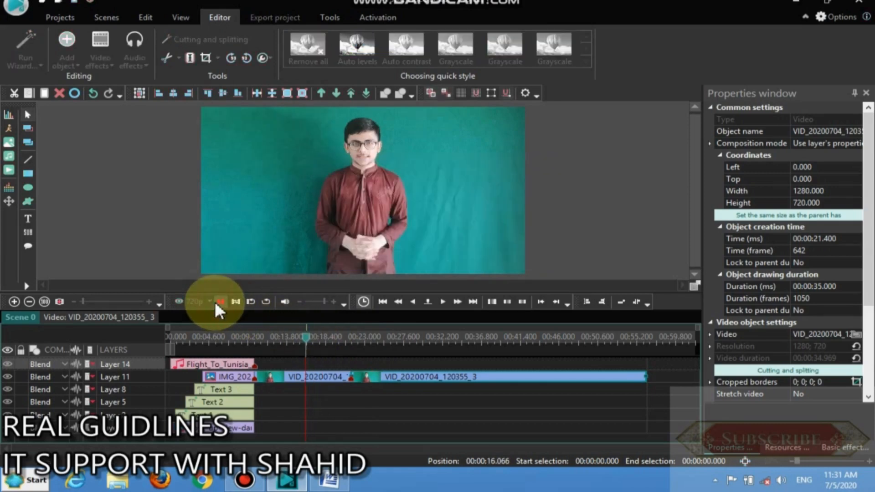
{"action": "left_click", "coordinate": [214, 302]}
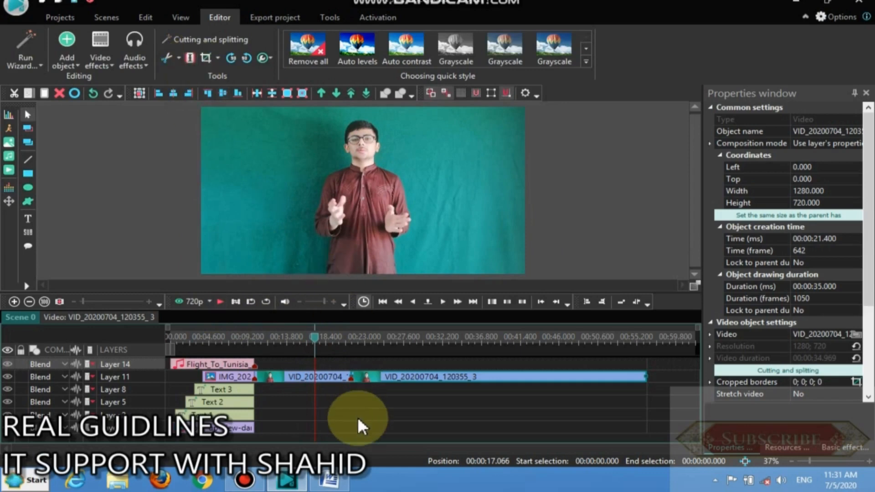
{"action": "left_click", "coordinate": [340, 377]}
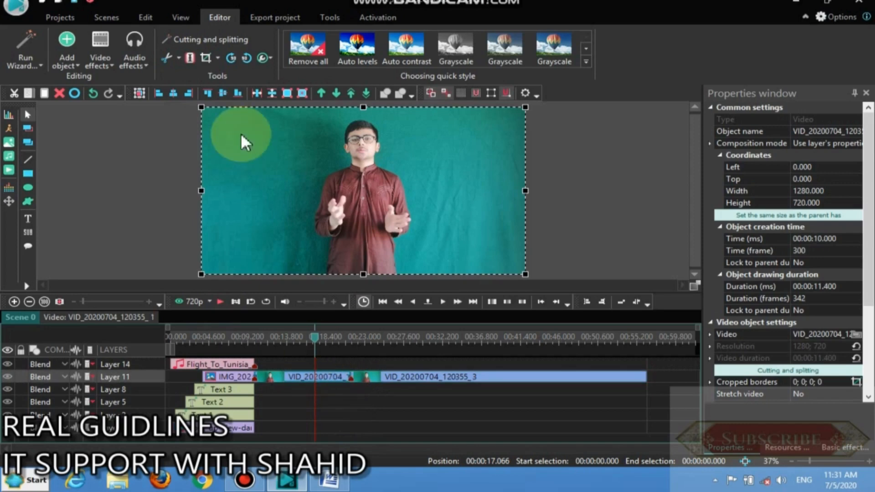
{"action": "left_click", "coordinate": [189, 57]}
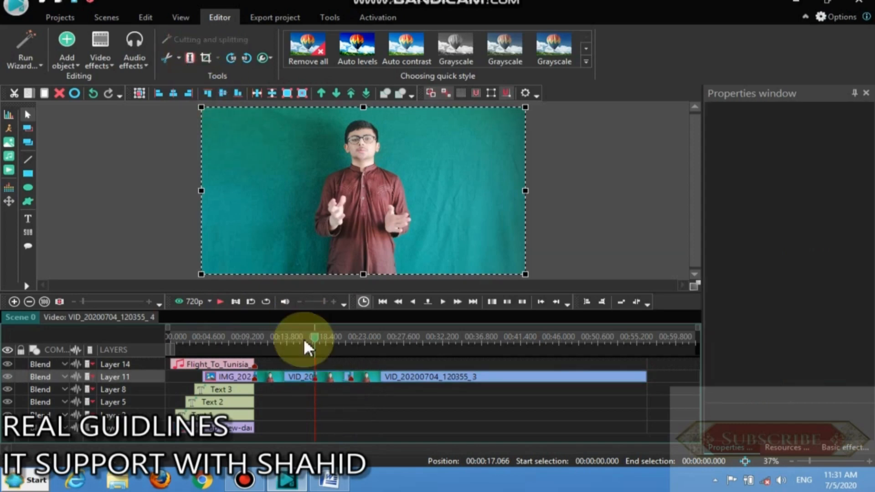
Delete the presenter segment between 00:00:17.066 and 00:00:21.400 and move the last segment back to start at 00:00:17.066.
{"action": "right_click", "coordinate": [335, 386]}
{"action": "left_click", "coordinate": [357, 407]}
{"action": "left_click", "coordinate": [337, 369]}
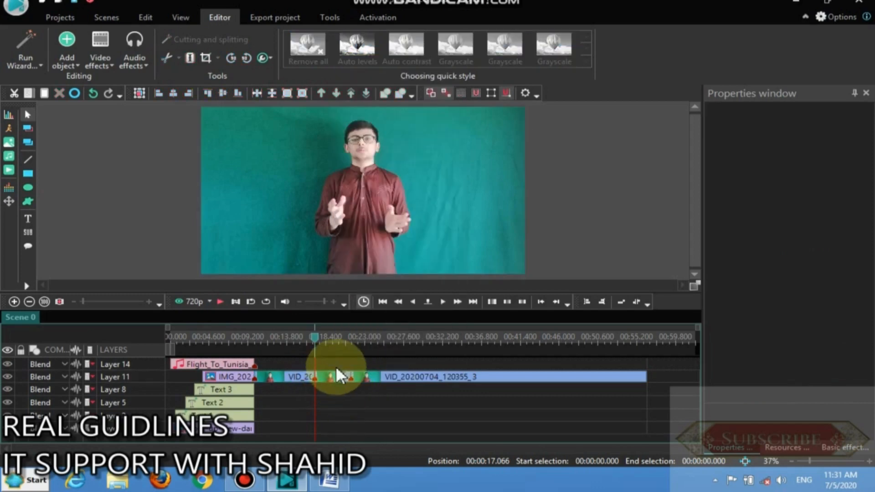
{"action": "left_click", "coordinate": [337, 375]}
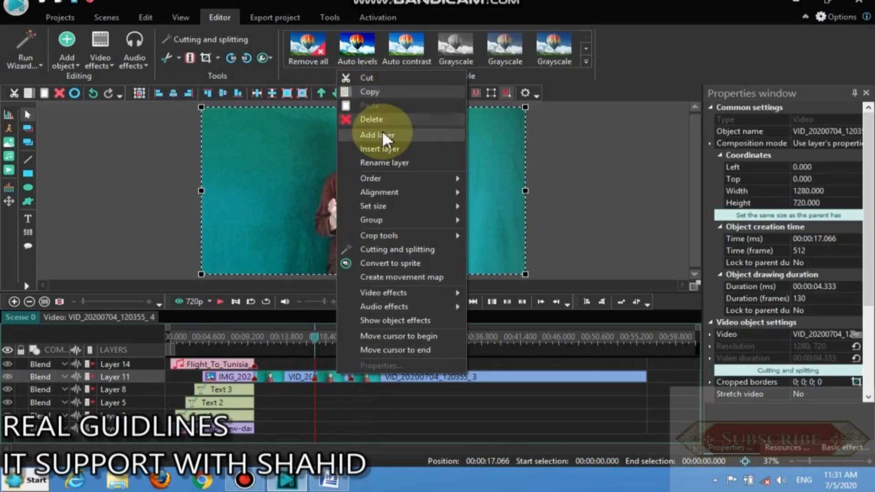
{"action": "left_click", "coordinate": [383, 115]}
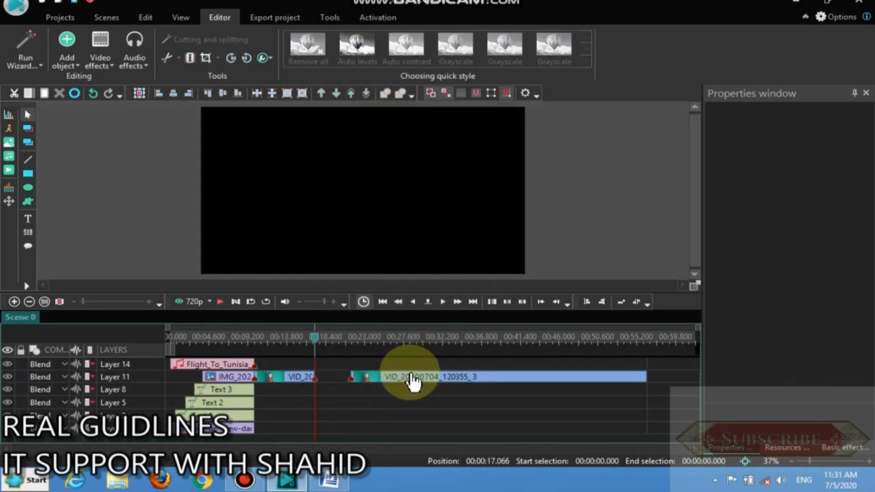
{"action": "left_click_drag", "start_coordinate": [410, 379], "coordinate": [347, 378]}
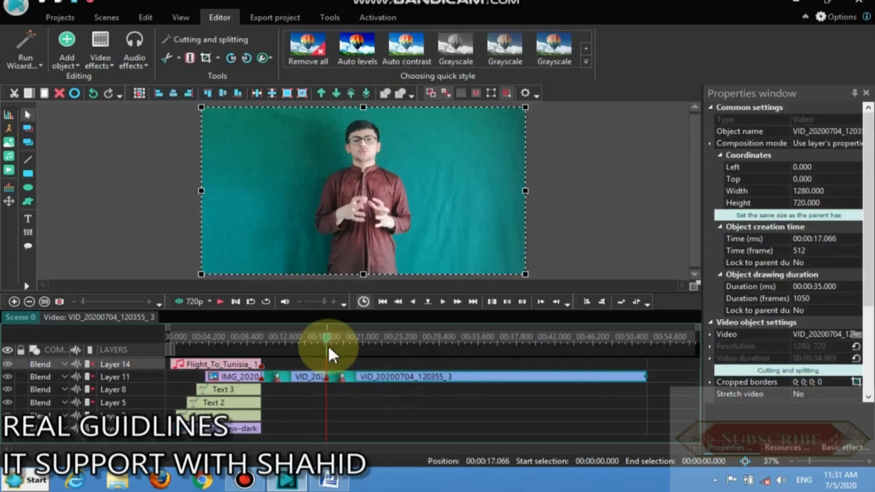
Preview the joined presenter footage from 00:00:14.766 to 00:00:45.633.
{"action": "left_click_drag", "start_coordinate": [327, 338], "coordinate": [307, 337]}
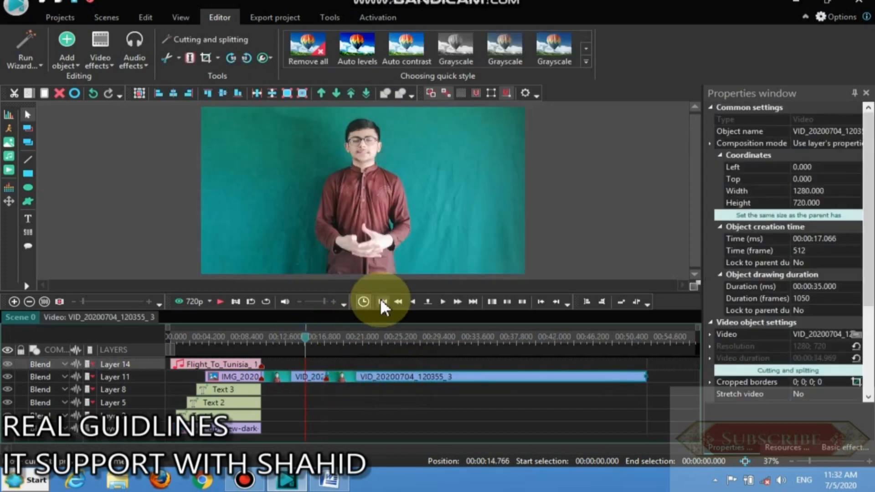
{"action": "left_click", "coordinate": [226, 302]}
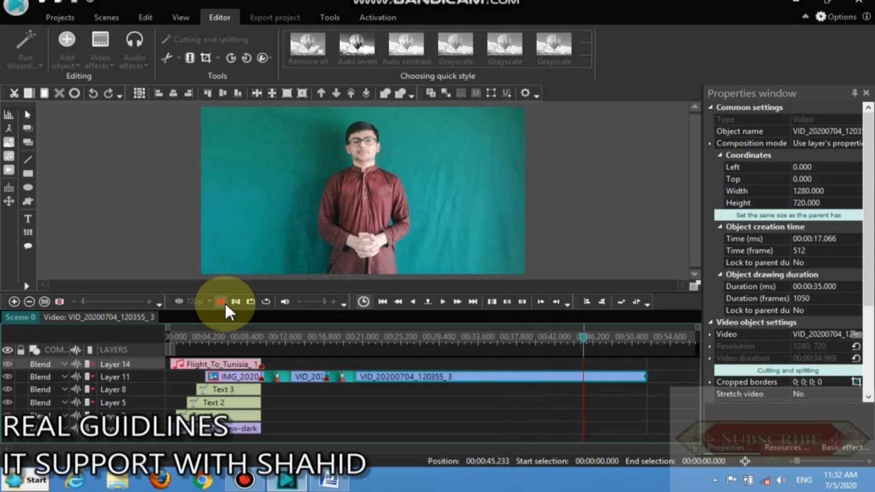
{"action": "left_click", "coordinate": [225, 302]}
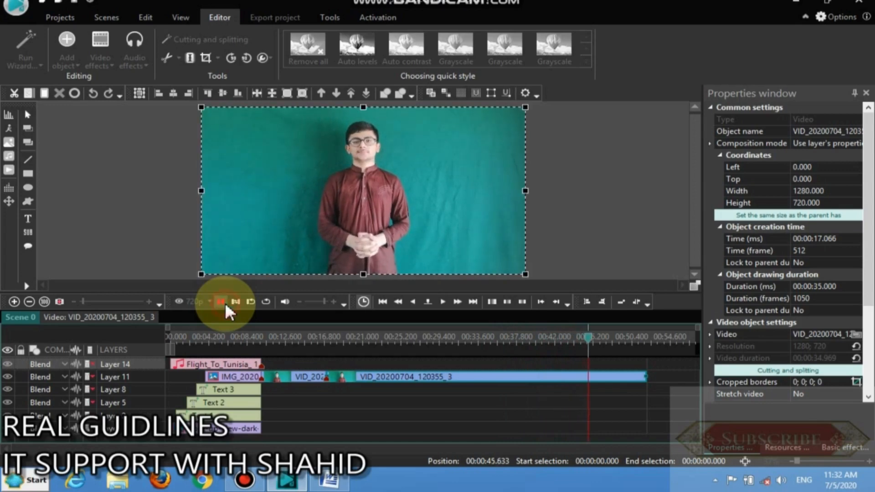
Trim off the end of the last presenter segment at 00:00:45.700.
{"action": "left_click", "coordinate": [180, 58]}
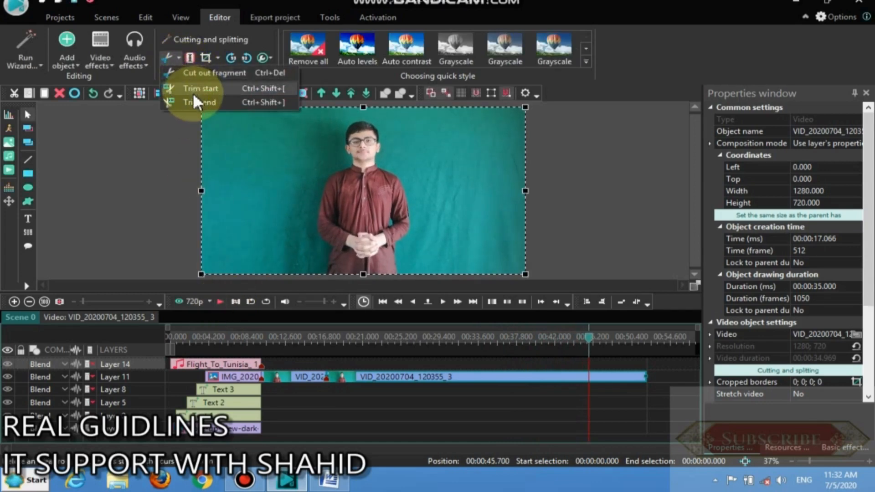
{"action": "left_click", "coordinate": [508, 386]}
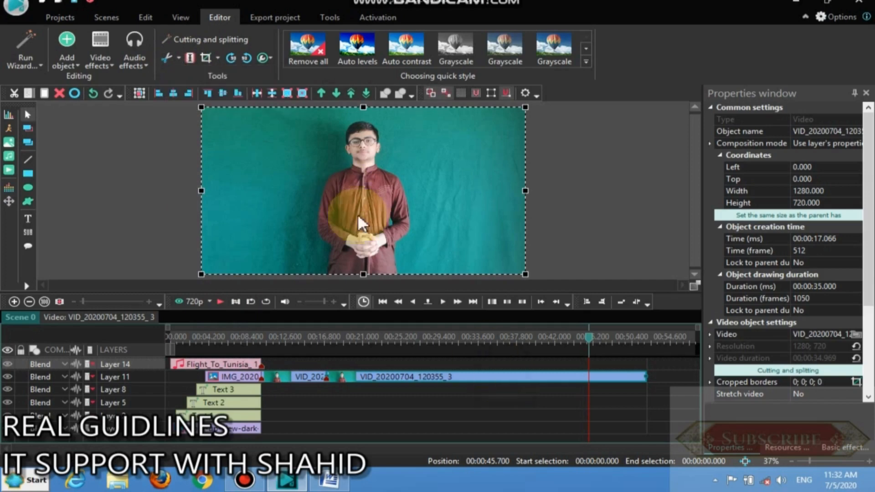
{"action": "left_click", "coordinate": [179, 59]}
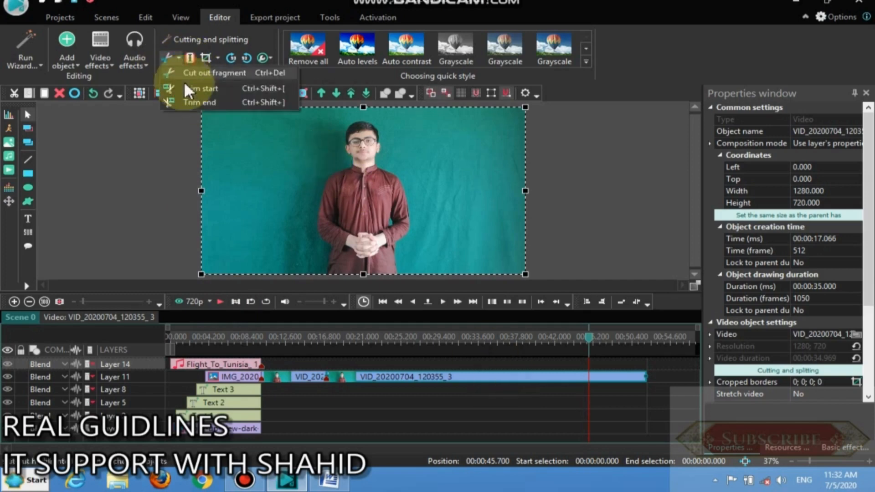
{"action": "left_click", "coordinate": [187, 97]}
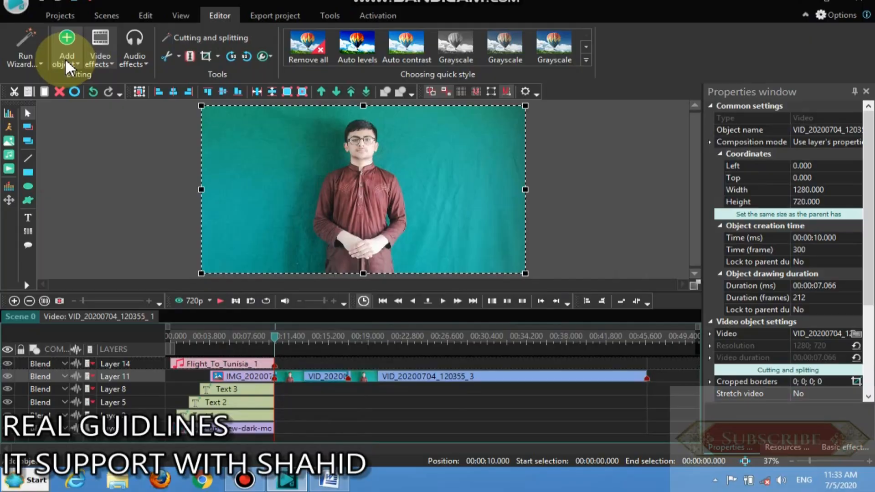
Start adding an image at 00:00:10.000 and browse to the image folder under you tube work > Background for video on drive E.
{"action": "left_click", "coordinate": [65, 58]}
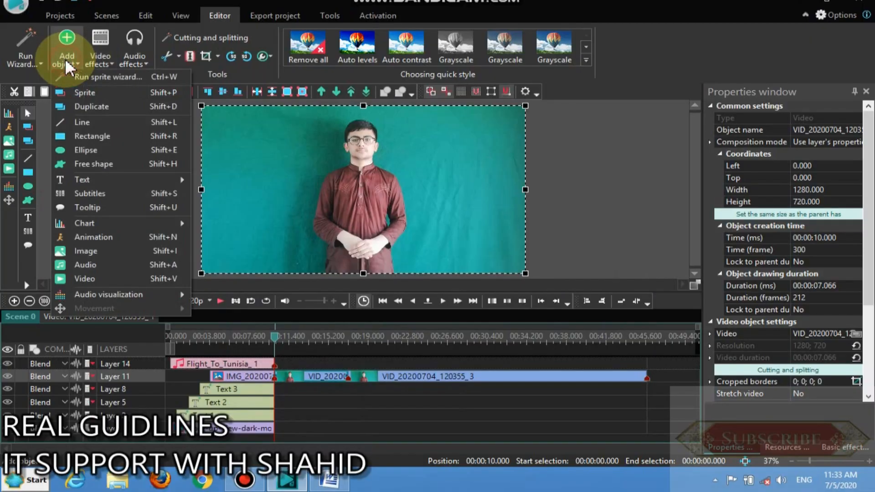
{"action": "left_click", "coordinate": [158, 251]}
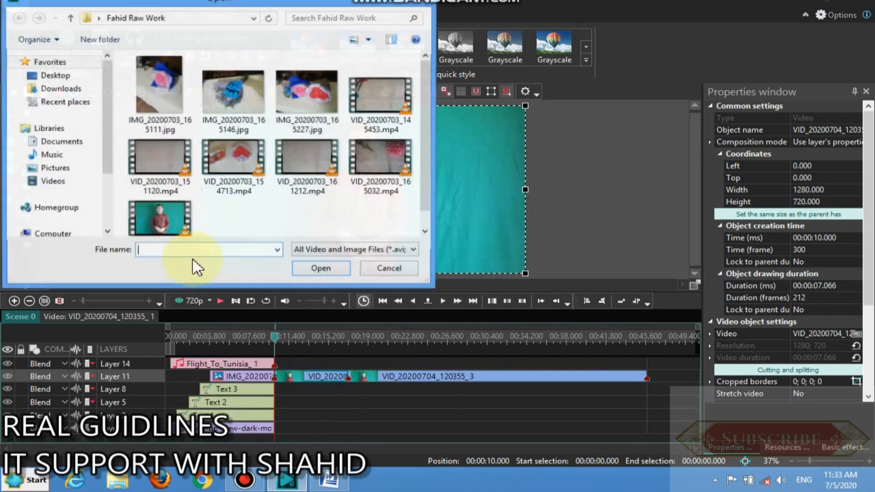
{"action": "scroll", "coordinate": [86, 191], "scroll_direction": "down", "scroll_amount": 2}
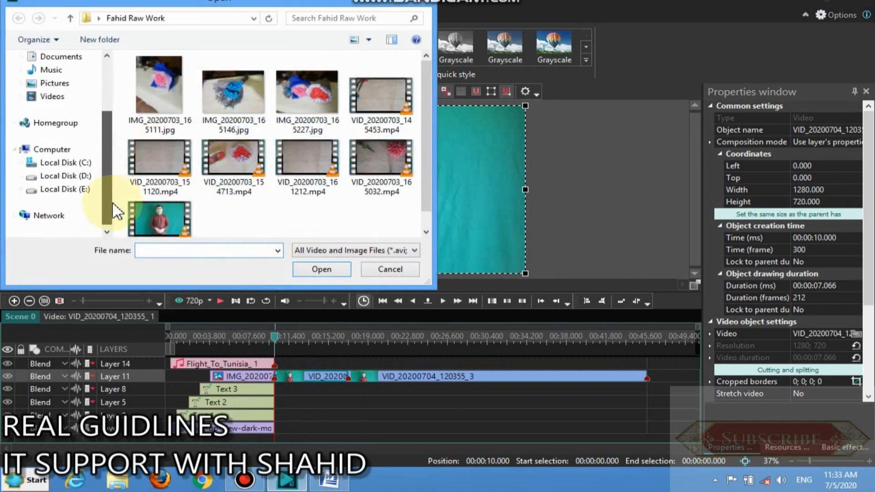
{"action": "left_click", "coordinate": [63, 189]}
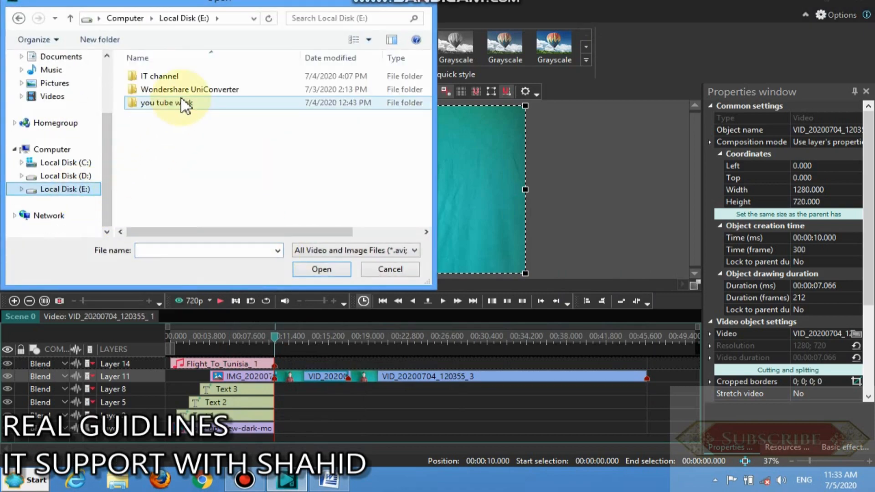
{"action": "left_click", "coordinate": [183, 101]}
{"action": "double_click", "coordinate": [182, 103]}
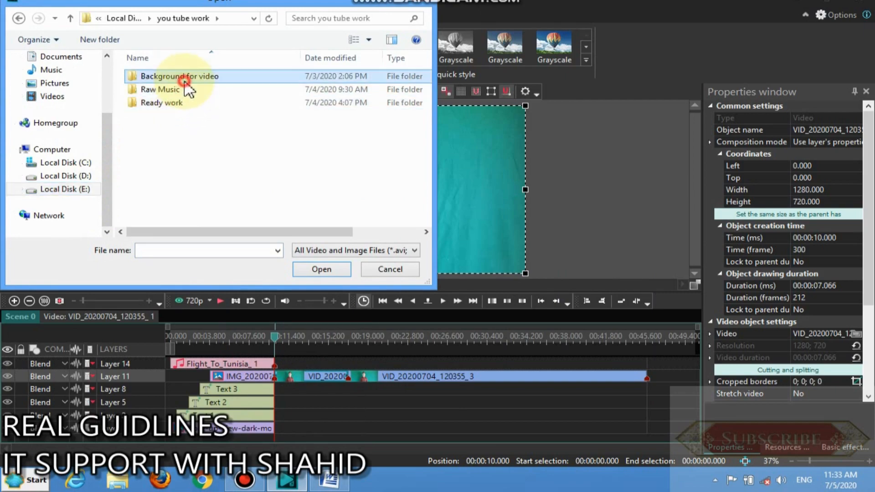
{"action": "double_click", "coordinate": [180, 76]}
{"action": "double_click", "coordinate": [214, 78]}
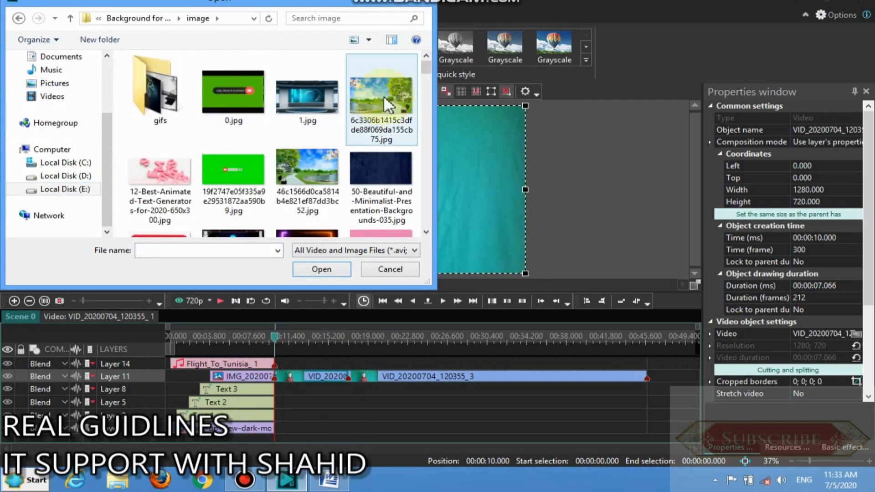
Insert 46c1566d0ca5814b4e821ef87dd3bc52.jpg from the cursor position on a new layer and move it to Layer 8 beneath the presenter footage.
{"action": "left_click_drag", "start_coordinate": [425, 69], "coordinate": [426, 70]}
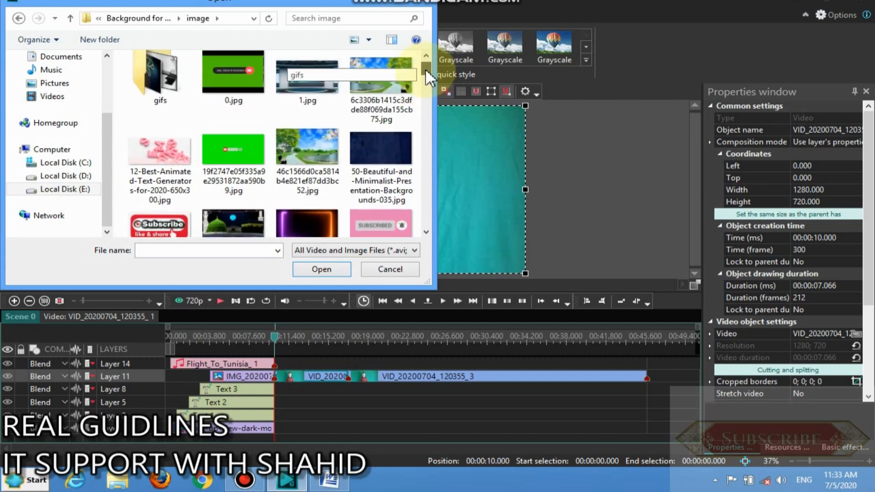
{"action": "left_click", "coordinate": [301, 151]}
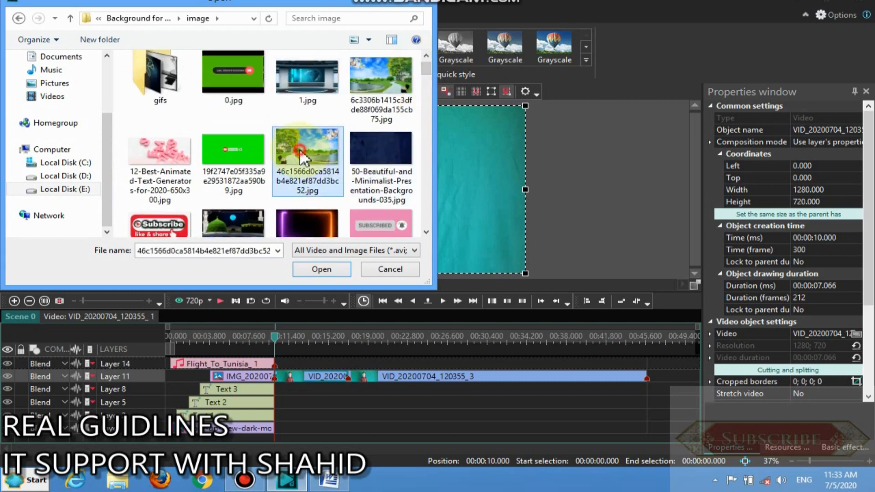
{"action": "left_click", "coordinate": [333, 269]}
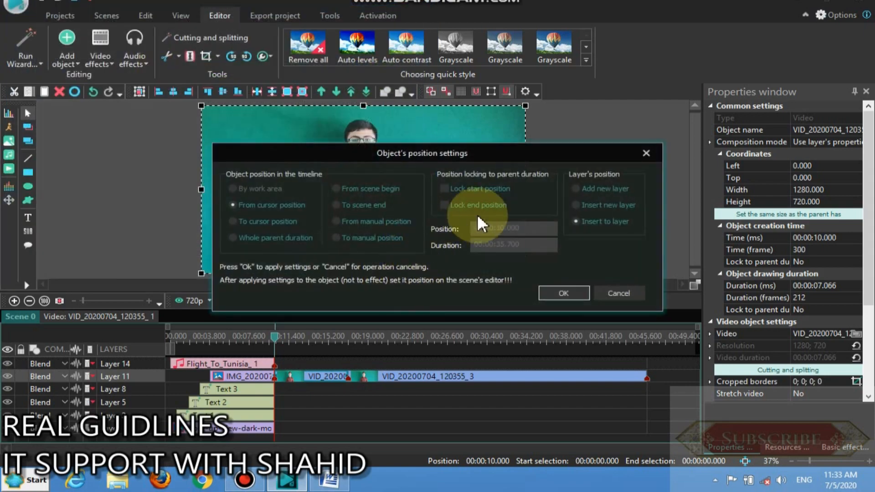
{"action": "left_click", "coordinate": [611, 182]}
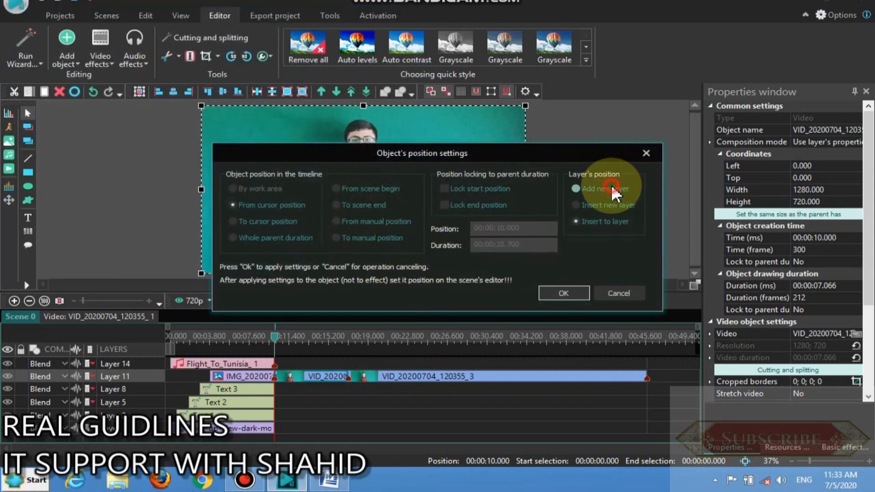
{"action": "left_click", "coordinate": [570, 292]}
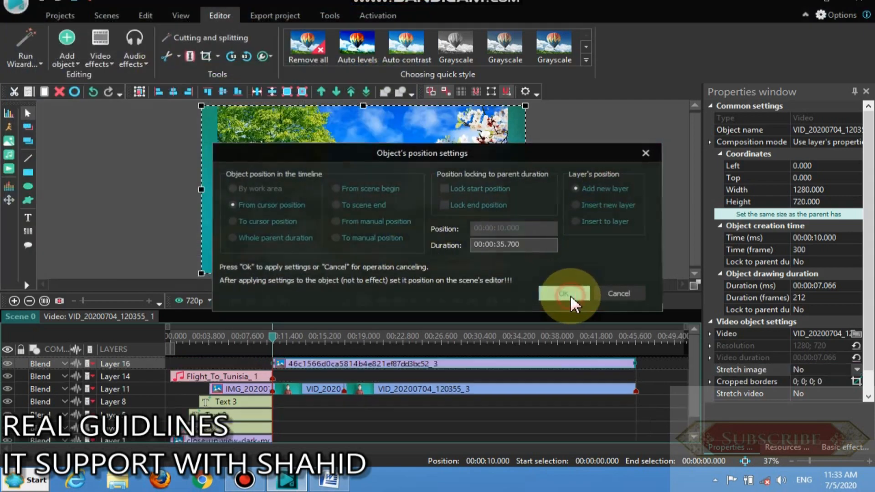
{"action": "left_click", "coordinate": [473, 370]}
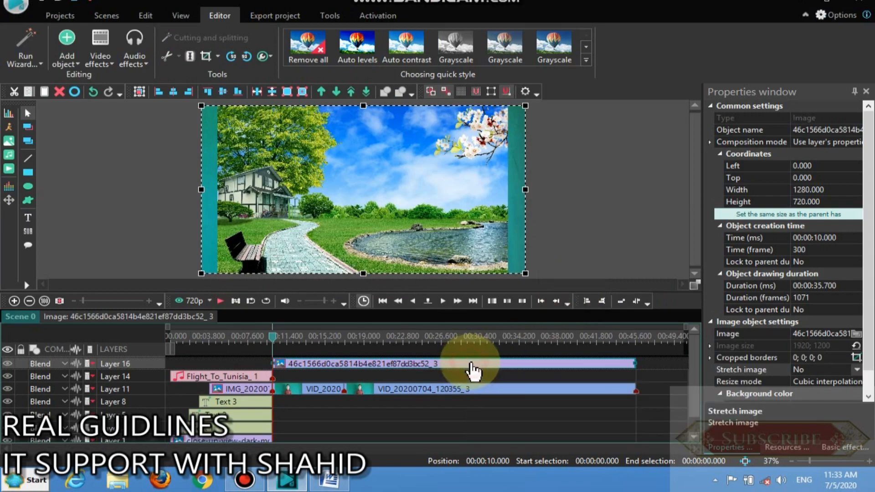
{"action": "left_click_drag", "start_coordinate": [472, 370], "coordinate": [403, 404]}
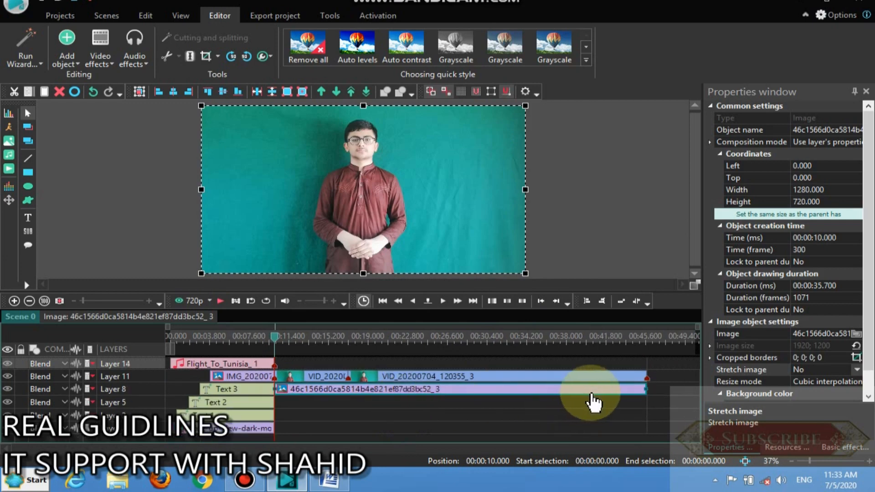
Apply a Background remover to the first presenter segment from the cursor position and sample the teal backdrop as its chromakey color.
{"action": "left_click", "coordinate": [453, 209]}
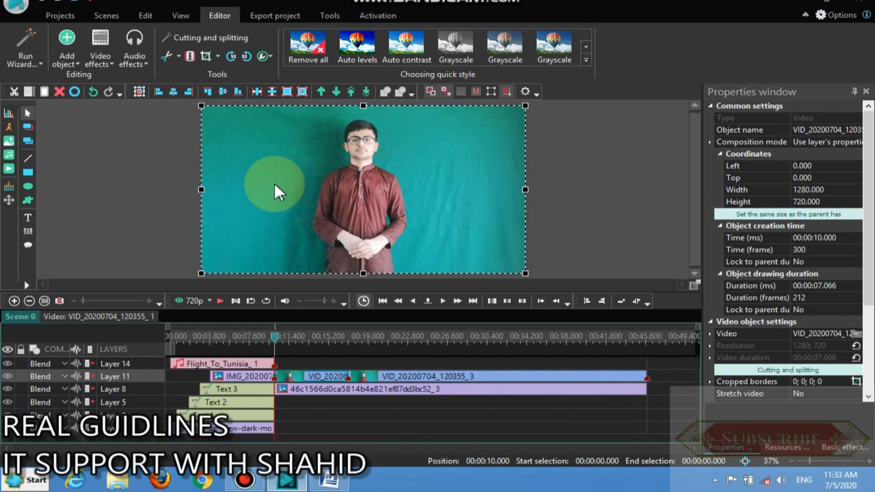
{"action": "mouse_move", "coordinate": [319, 386]}
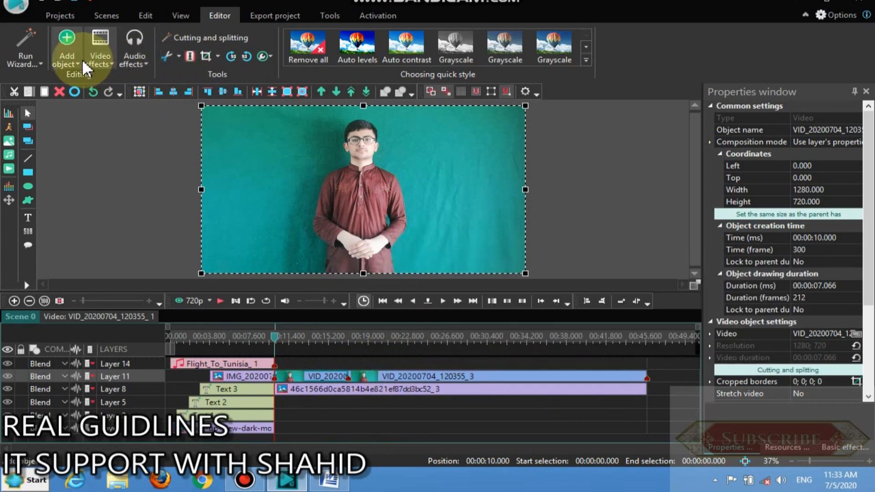
{"action": "left_click", "coordinate": [100, 60]}
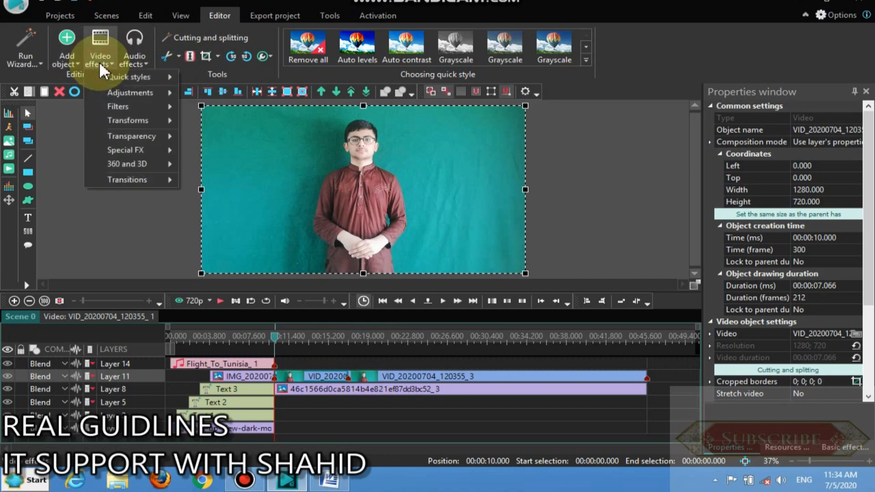
{"action": "mouse_move", "coordinate": [159, 132]}
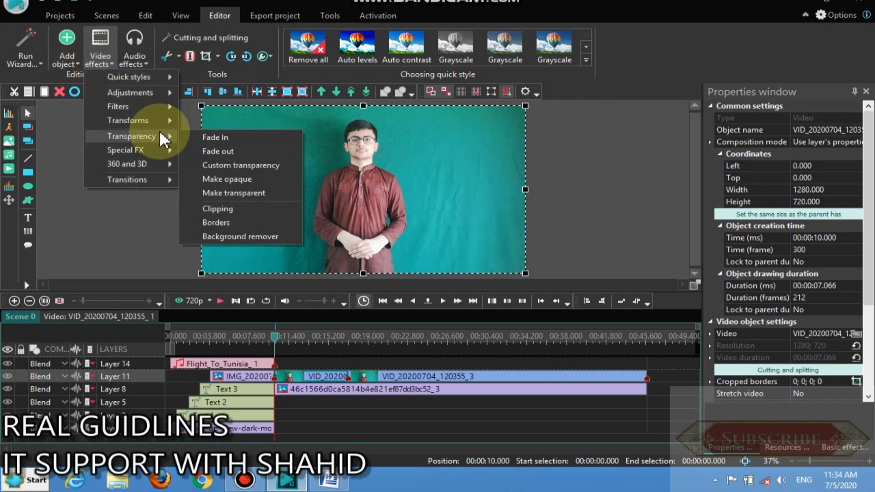
{"action": "left_click", "coordinate": [241, 232]}
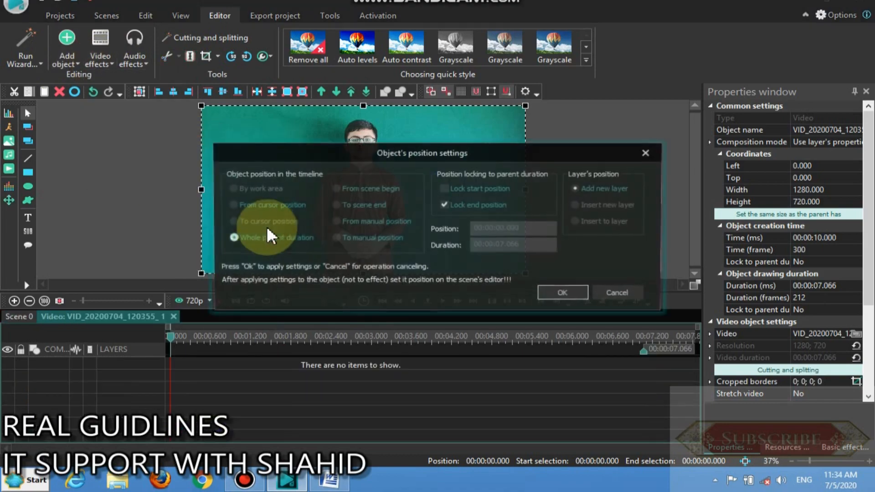
{"action": "left_click", "coordinate": [272, 206]}
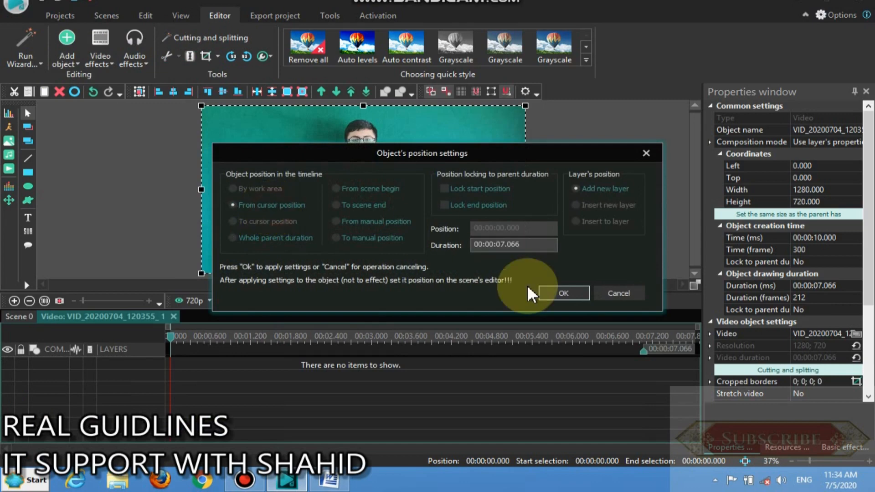
{"action": "left_click", "coordinate": [562, 297]}
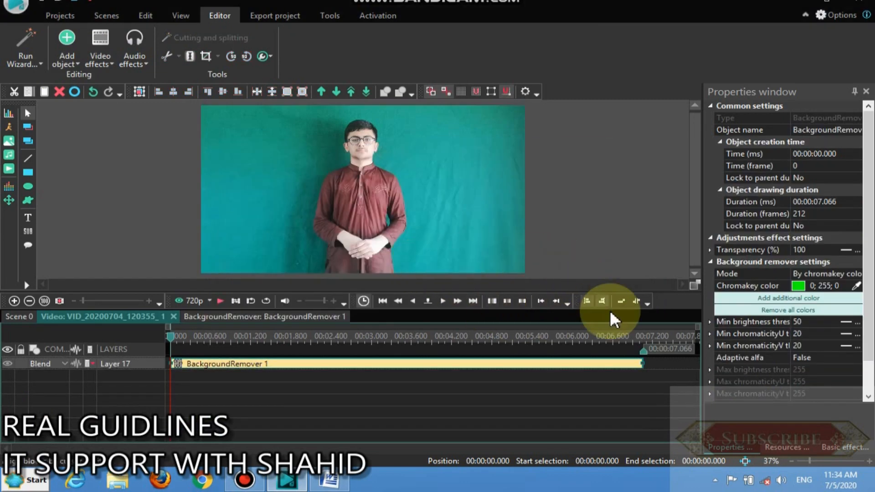
{"action": "left_click", "coordinate": [858, 286]}
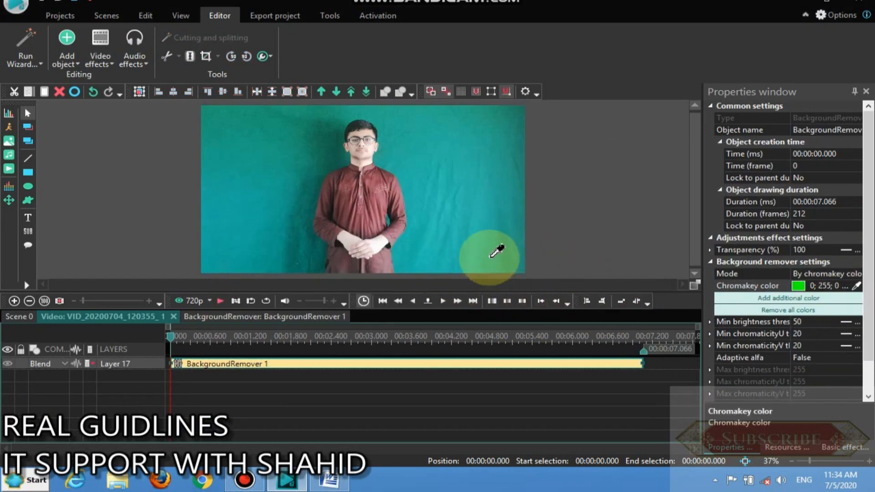
{"action": "left_click", "coordinate": [470, 231]}
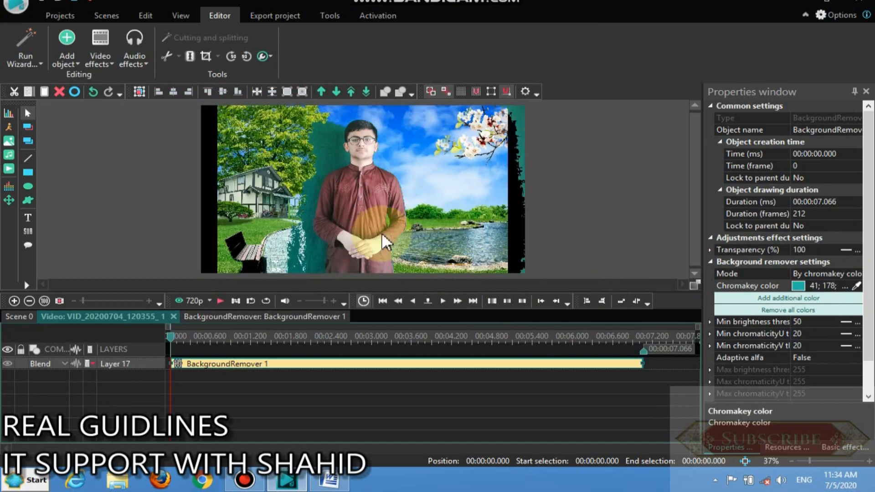
Set Min brightness threshold to 83, Min chromaticityU to 25 and Min chromaticityV to 52, and preview the keyed segment to 00:00:05.000.
{"action": "left_click", "coordinate": [833, 341]}
{"action": "left_click_drag", "start_coordinate": [833, 341], "coordinate": [833, 321]}
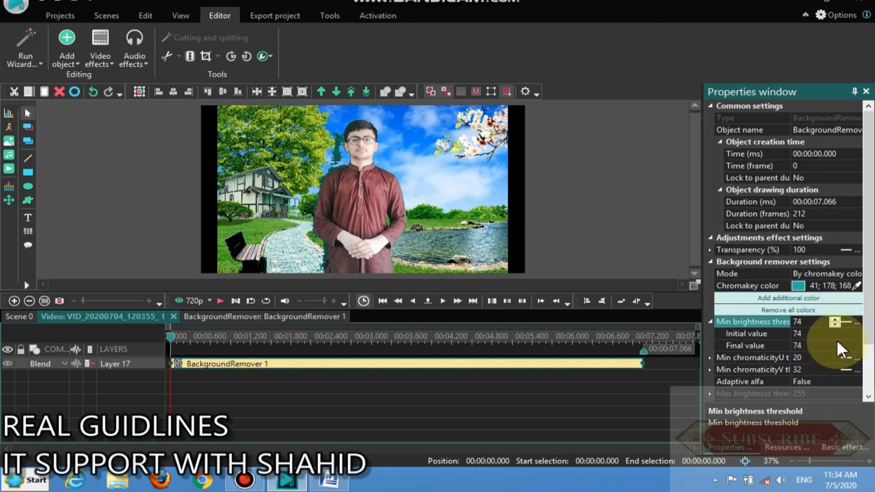
{"action": "left_click_drag", "start_coordinate": [834, 351], "coordinate": [834, 367]}
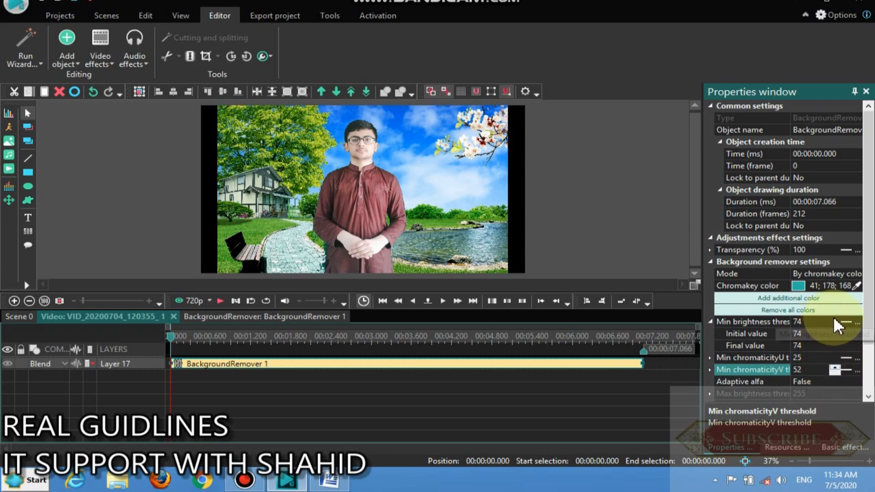
{"action": "left_click_drag", "start_coordinate": [834, 323], "coordinate": [834, 322]}
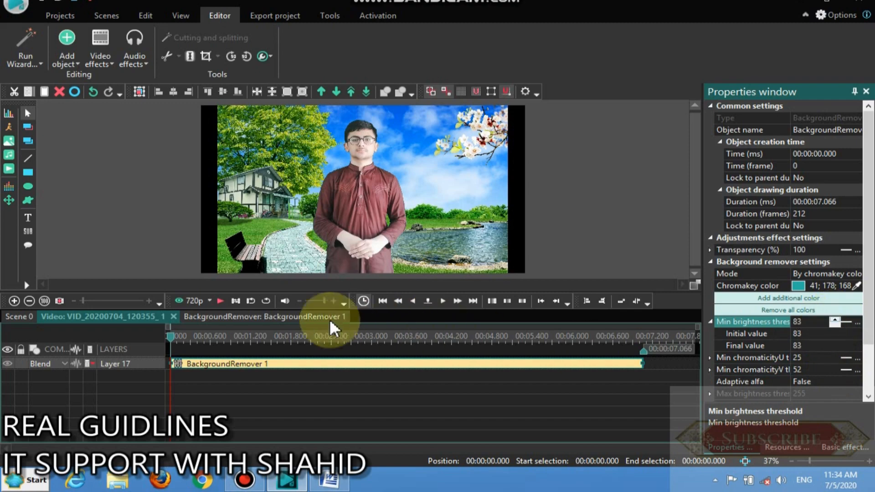
{"action": "left_click", "coordinate": [220, 302]}
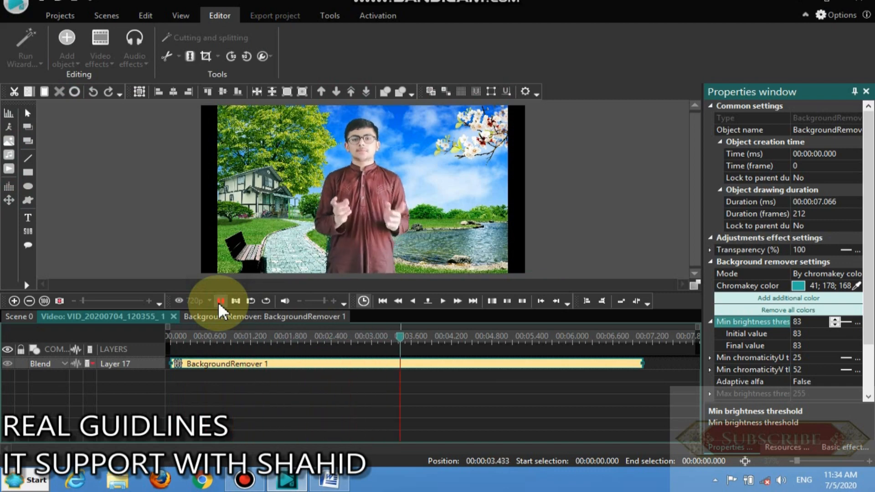
{"action": "left_click", "coordinate": [220, 303]}
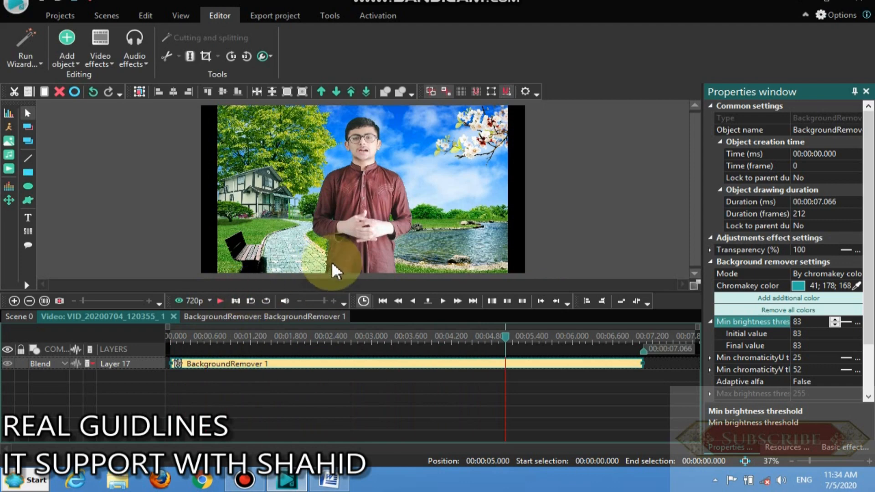
Fine-tune the background remover's Min chromaticityV threshold to 59.
{"action": "left_click", "coordinate": [835, 366]}
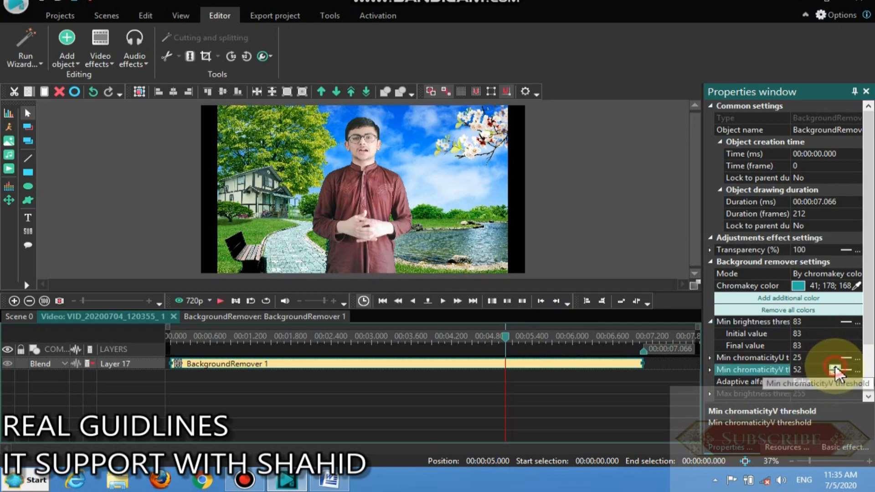
{"action": "left_click", "coordinate": [835, 366]}
{"action": "left_click", "coordinate": [835, 367]}
{"action": "left_click", "coordinate": [835, 367]}
{"action": "left_click", "coordinate": [835, 366]}
{"action": "left_click", "coordinate": [834, 367]}
{"action": "left_click", "coordinate": [835, 367]}
{"action": "left_click", "coordinate": [835, 367]}
{"action": "left_click", "coordinate": [835, 366]}
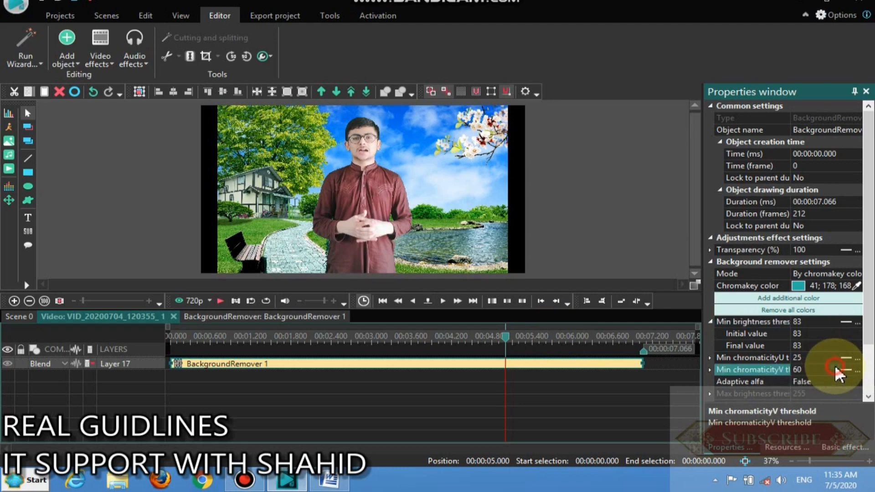
{"action": "left_click", "coordinate": [834, 367]}
{"action": "left_click", "coordinate": [835, 367]}
{"action": "left_click", "coordinate": [834, 367]}
{"action": "left_click", "coordinate": [835, 368]}
{"action": "left_click", "coordinate": [834, 372]}
{"action": "left_click", "coordinate": [835, 372]}
{"action": "left_click", "coordinate": [836, 371]}
{"action": "left_click", "coordinate": [835, 372]}
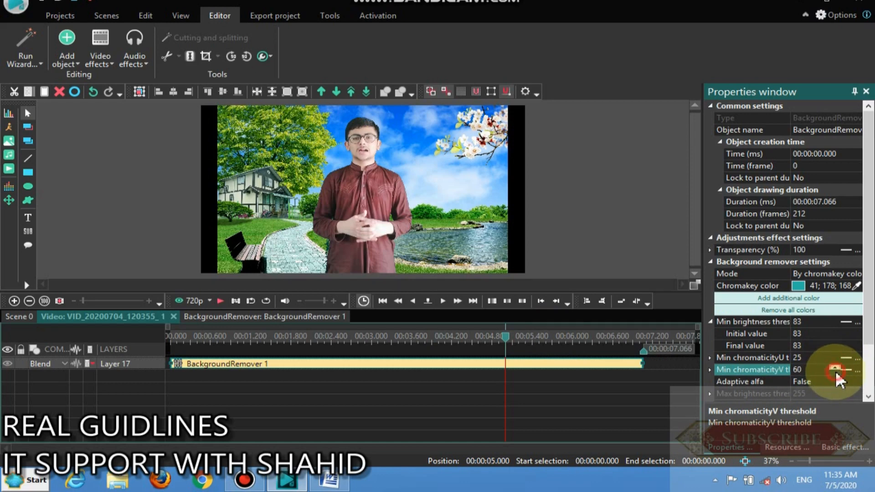
{"action": "left_click", "coordinate": [836, 371]}
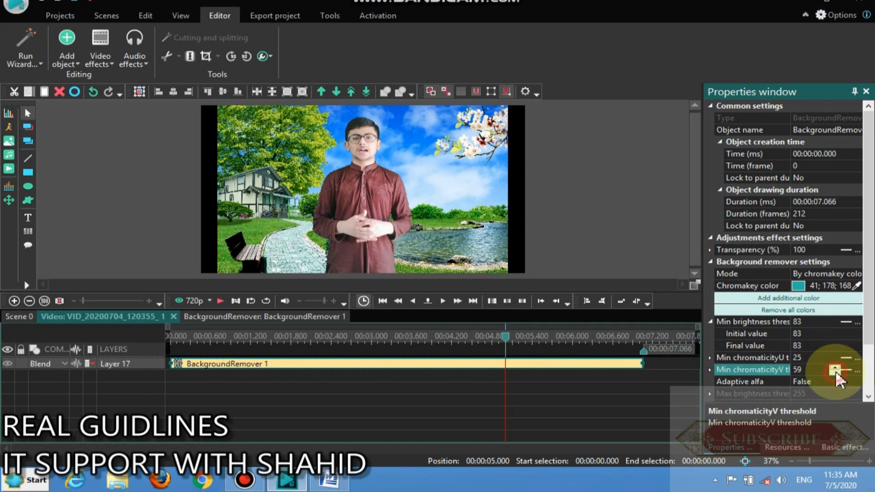
Raise the first presenter segment's background remover Min brightness threshold to 90.
{"action": "left_click", "coordinate": [835, 319]}
{"action": "left_click", "coordinate": [835, 319]}
{"action": "left_click", "coordinate": [834, 319]}
{"action": "left_click", "coordinate": [835, 319]}
{"action": "left_click", "coordinate": [834, 319]}
{"action": "left_click", "coordinate": [835, 319]}
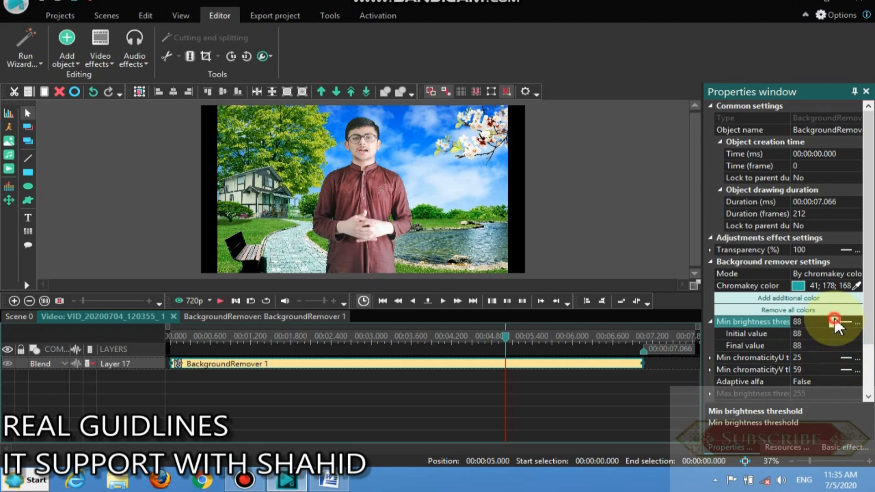
{"action": "left_click", "coordinate": [834, 318]}
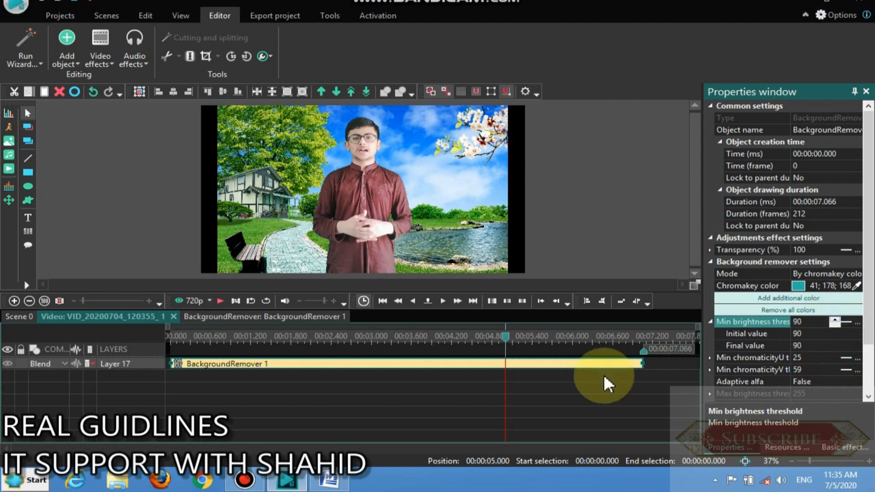
Return to Scene 0, place the cursor at the start of the second presenter segment, and begin adding a transparency video effect to it.
{"action": "left_click", "coordinate": [25, 315]}
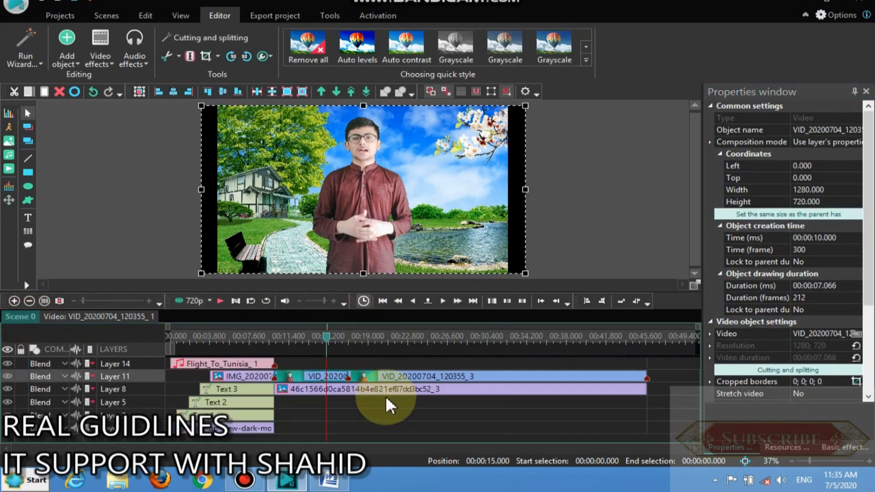
{"action": "left_click", "coordinate": [388, 377]}
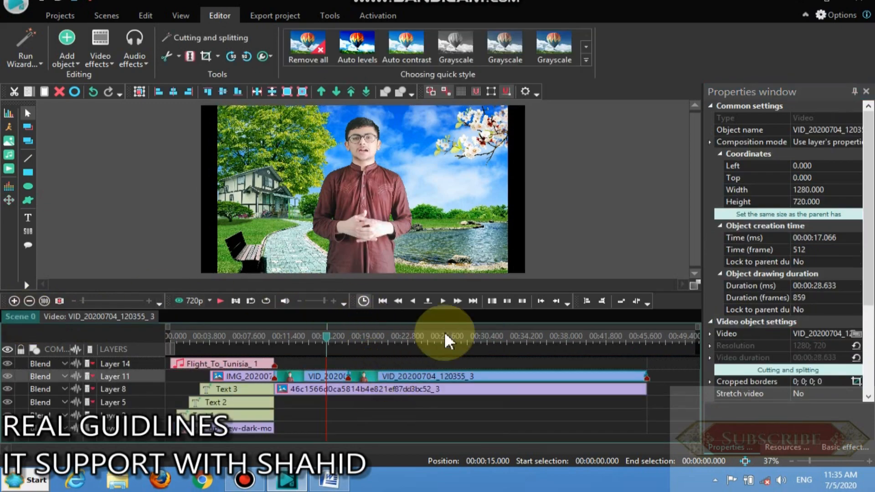
{"action": "left_click", "coordinate": [466, 302]}
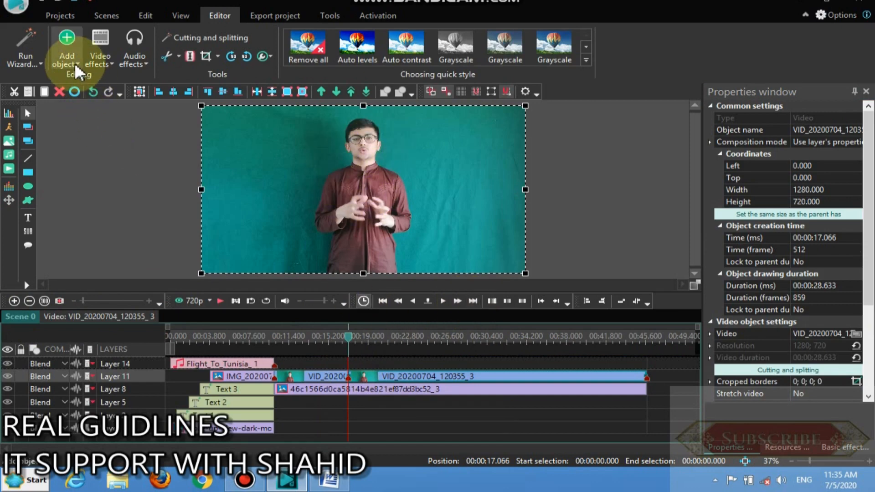
{"action": "left_click", "coordinate": [94, 68]}
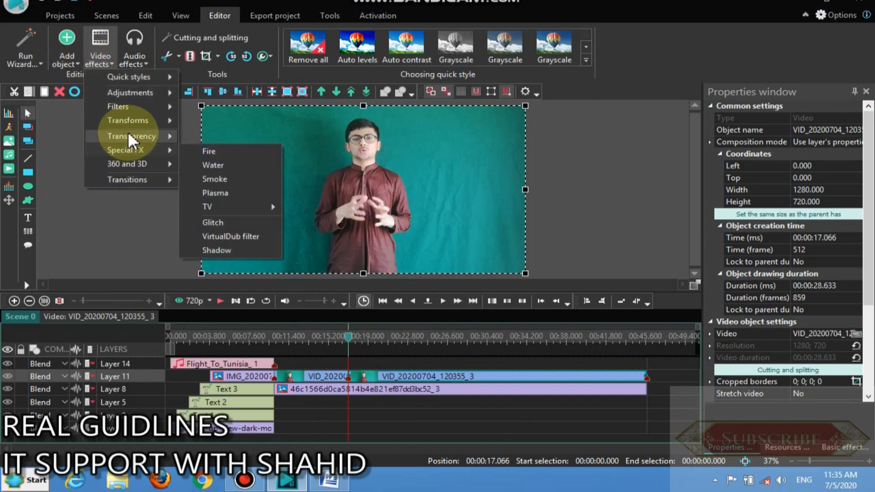
Add the Background remover transparency effect to the VID_20200704_120355_3 clip, placed from the cursor position.
{"action": "mouse_move", "coordinate": [130, 136]}
{"action": "left_click", "coordinate": [249, 230]}
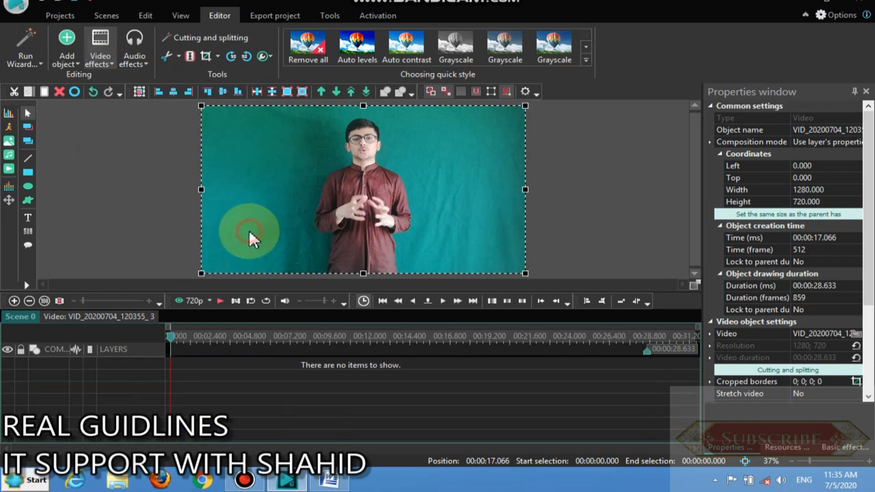
{"action": "left_click", "coordinate": [274, 205]}
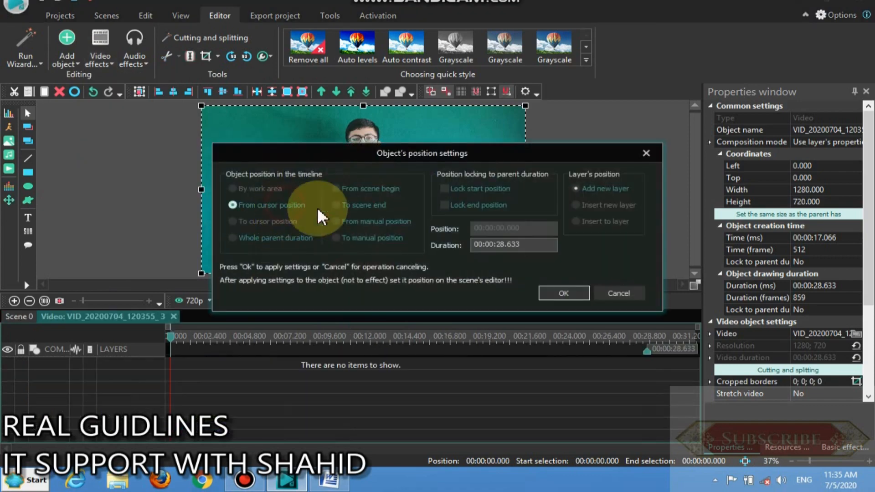
{"action": "left_click", "coordinate": [565, 295]}
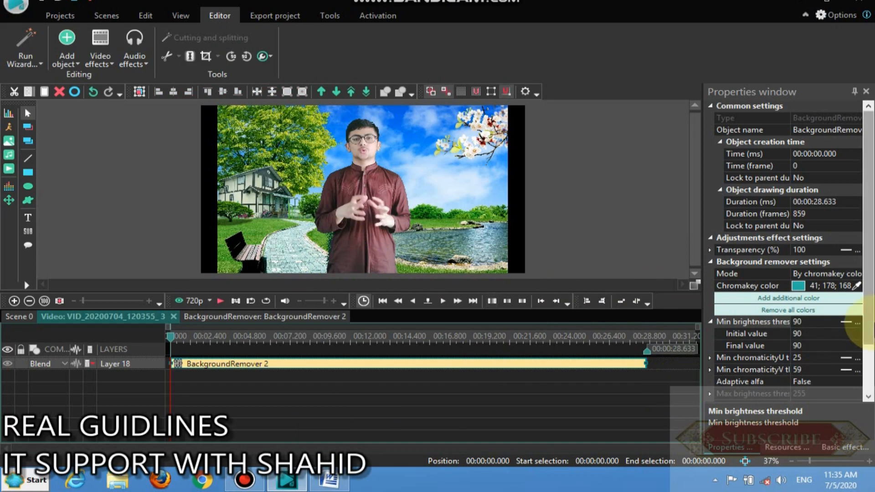
Set the background remover's Min chromaticityV threshold to 54.
{"action": "left_click", "coordinate": [832, 366]}
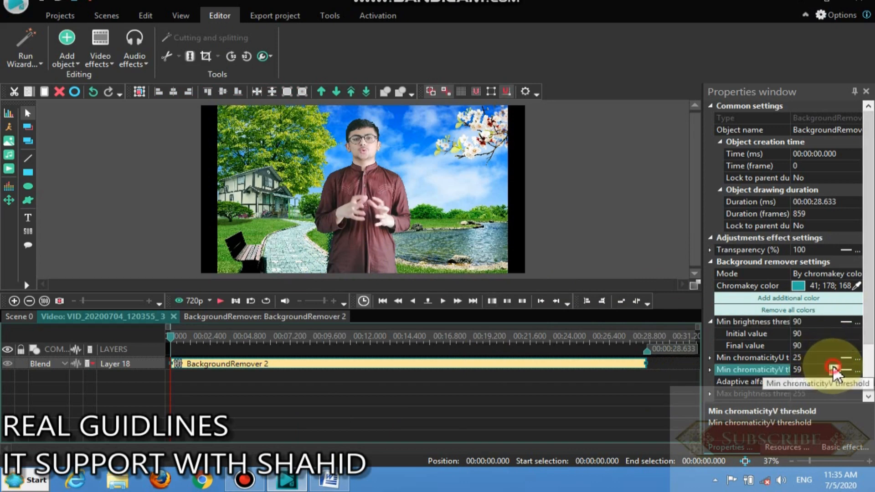
{"action": "left_click", "coordinate": [833, 366]}
{"action": "left_click", "coordinate": [832, 366]}
{"action": "left_click", "coordinate": [833, 366]}
{"action": "left_click", "coordinate": [833, 371]}
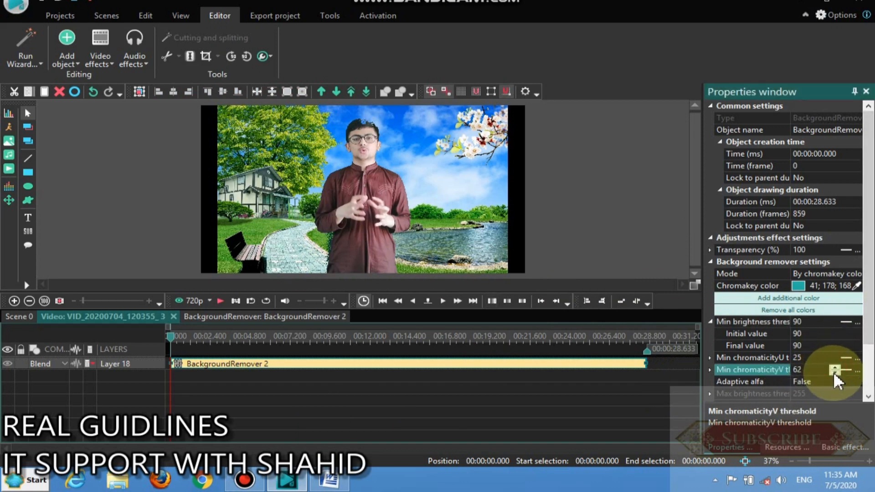
{"action": "left_click", "coordinate": [833, 372]}
{"action": "left_click", "coordinate": [833, 372]}
{"action": "left_click", "coordinate": [833, 371]}
{"action": "left_click", "coordinate": [833, 372]}
{"action": "left_click", "coordinate": [833, 372]}
{"action": "left_click", "coordinate": [833, 372]}
{"action": "left_click", "coordinate": [833, 372]}
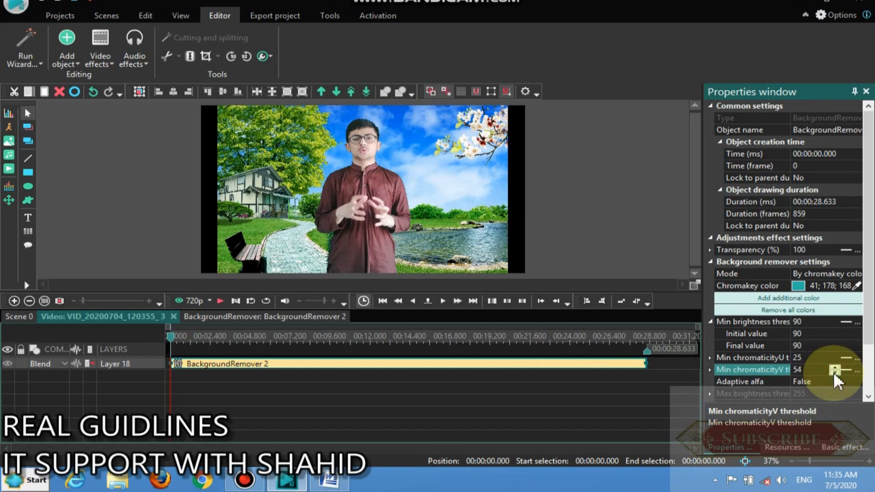
Set the background remover's Min brightness threshold to 95 and preview the keyed clip.
{"action": "left_click", "coordinate": [835, 318]}
{"action": "left_click", "coordinate": [835, 317]}
{"action": "left_click", "coordinate": [836, 317]}
{"action": "left_click", "coordinate": [835, 317]}
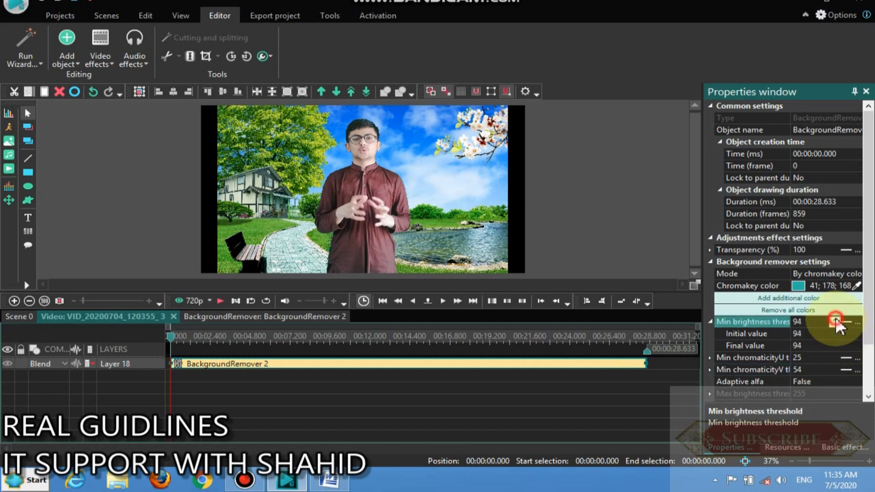
{"action": "left_click", "coordinate": [835, 317]}
{"action": "left_click", "coordinate": [216, 299]}
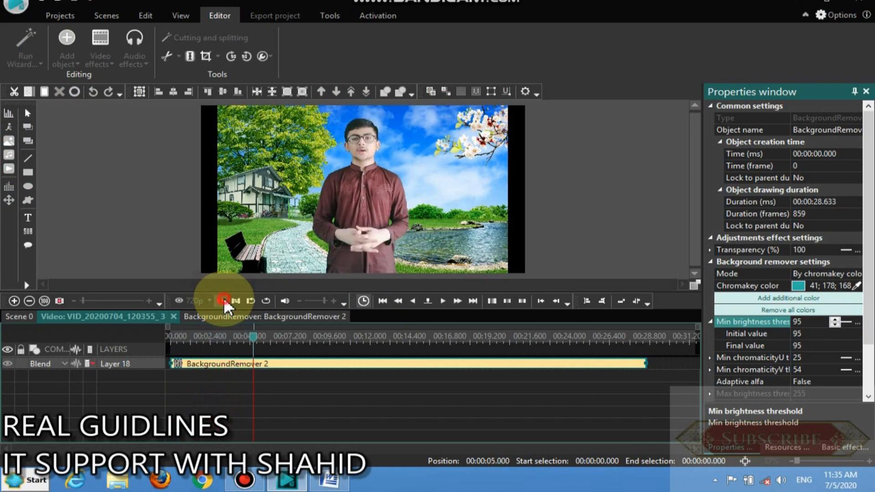
{"action": "left_click", "coordinate": [221, 302]}
Return to Scene 0 and set Stretch image to Yes for the garden background image on Layer 8.
{"action": "left_click", "coordinate": [18, 317]}
{"action": "left_click", "coordinate": [317, 375]}
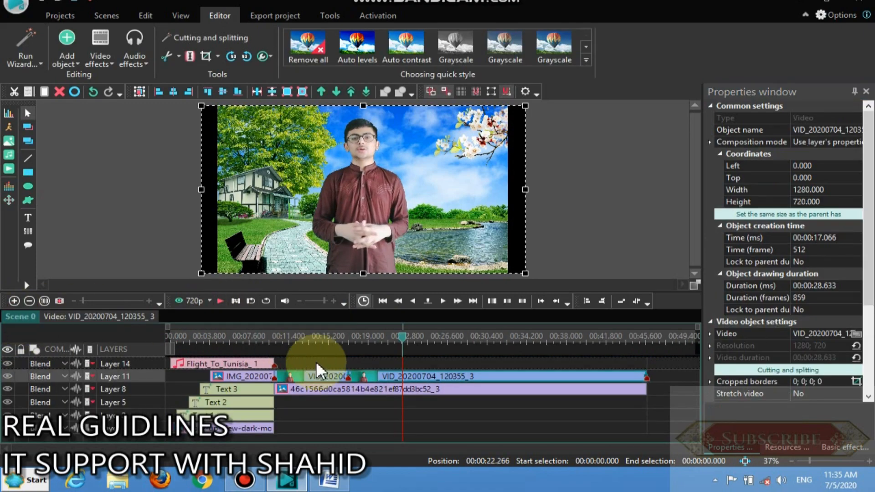
{"action": "left_click", "coordinate": [395, 391]}
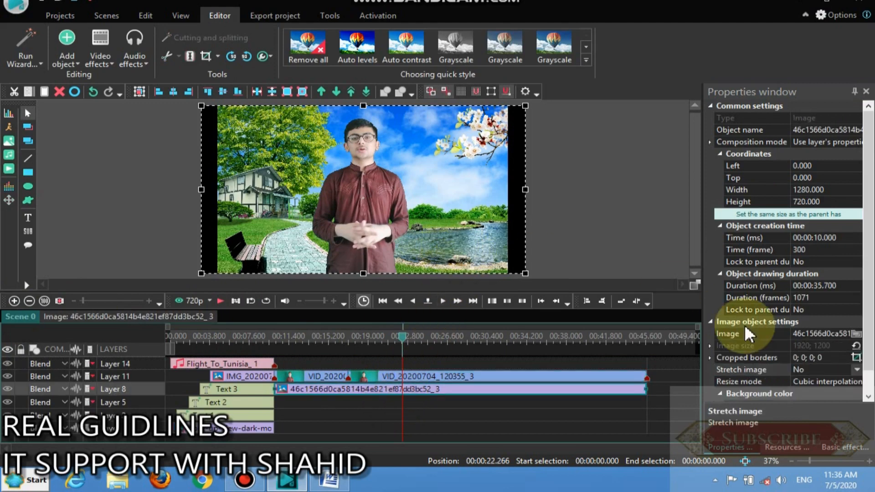
{"action": "left_click", "coordinate": [858, 373]}
{"action": "left_click", "coordinate": [822, 382]}
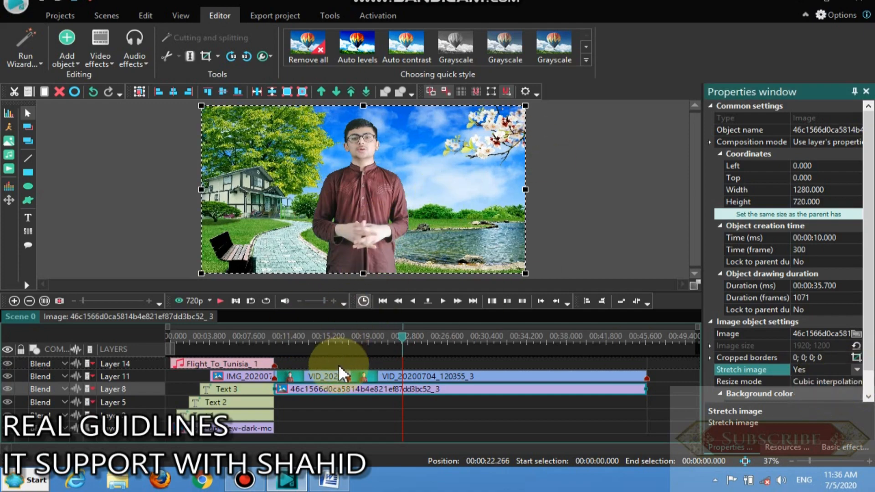
Shrink the VID_20200704_120355_1 clip to about 1148 by 506 and move it to about left -167, top 214.
{"action": "left_click", "coordinate": [339, 378]}
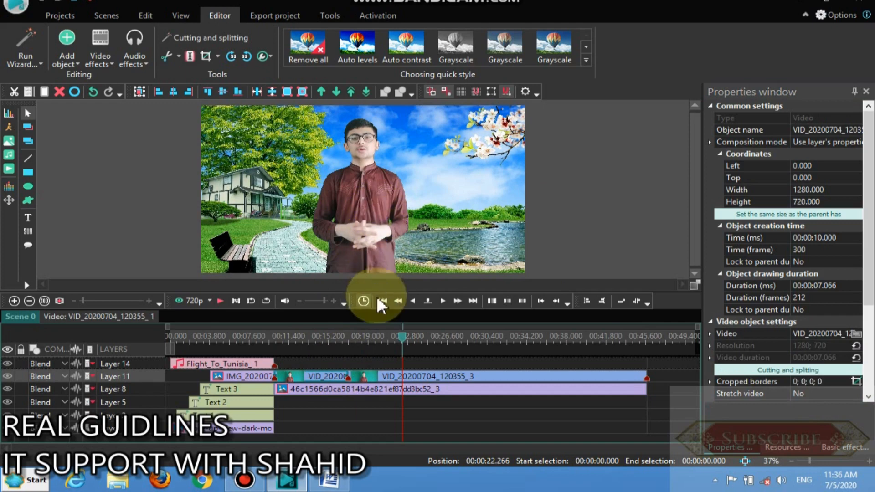
{"action": "left_click_drag", "start_coordinate": [402, 342], "coordinate": [342, 342]}
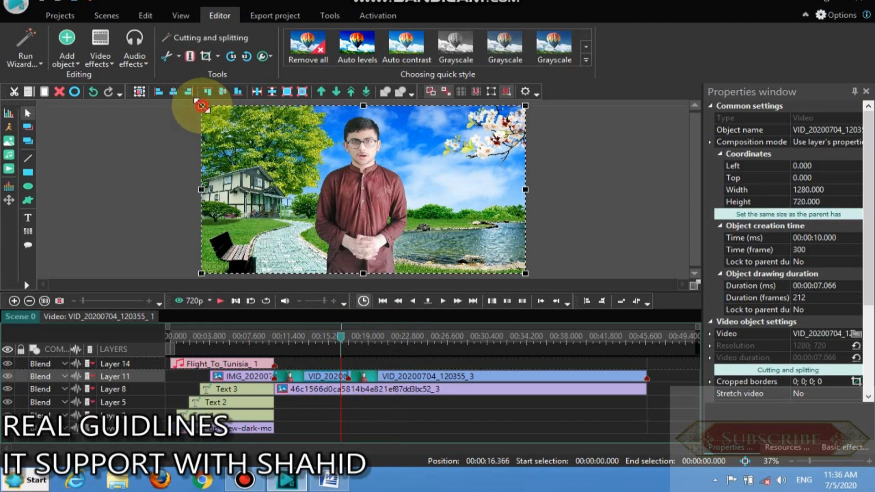
{"action": "left_click_drag", "start_coordinate": [201, 106], "coordinate": [223, 136]}
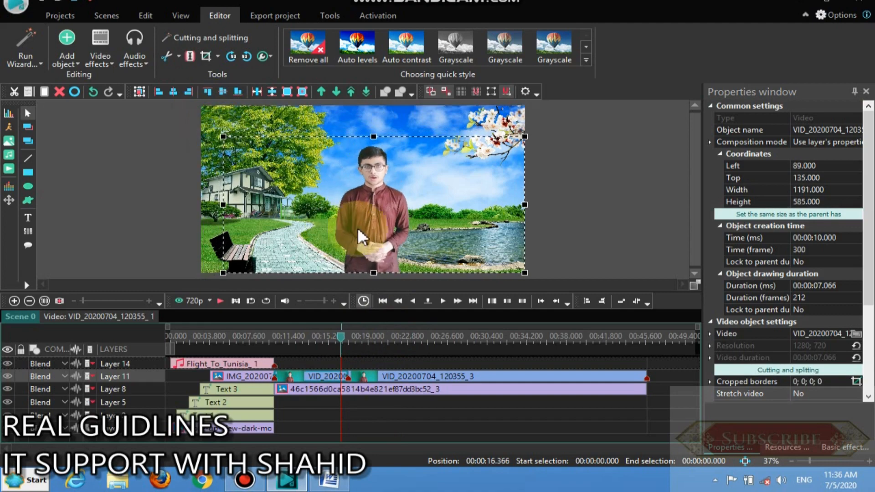
{"action": "left_click_drag", "start_coordinate": [360, 236], "coordinate": [308, 232]}
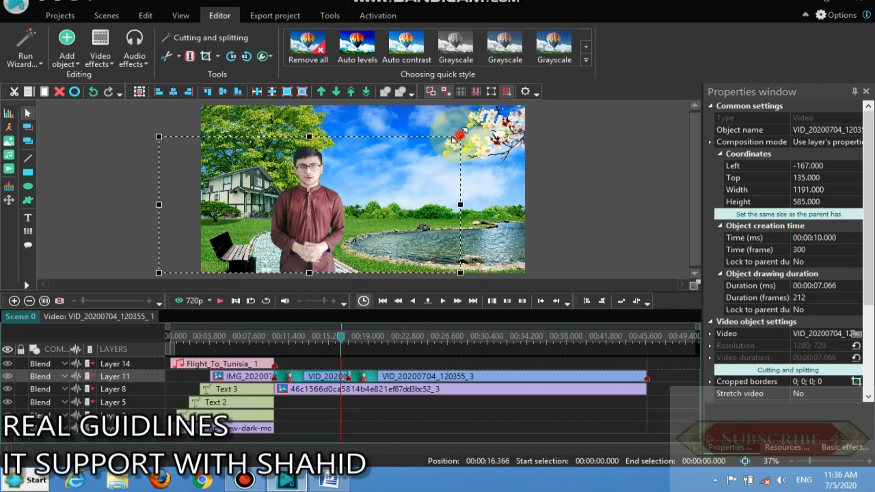
{"action": "left_click_drag", "start_coordinate": [459, 135], "coordinate": [448, 156]}
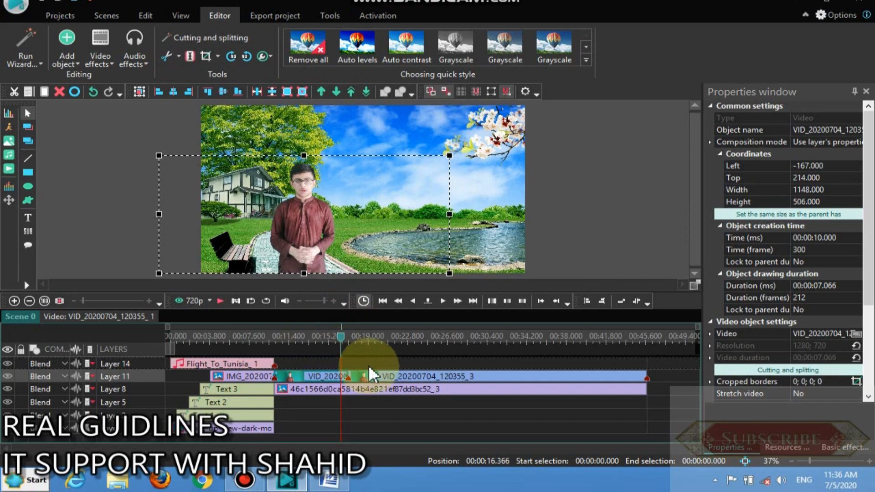
Resize the VID_20200704_120355_3 clip to about 908 by 563 and place it at about left -83, top 183, matching the first clip.
{"action": "left_click", "coordinate": [378, 382]}
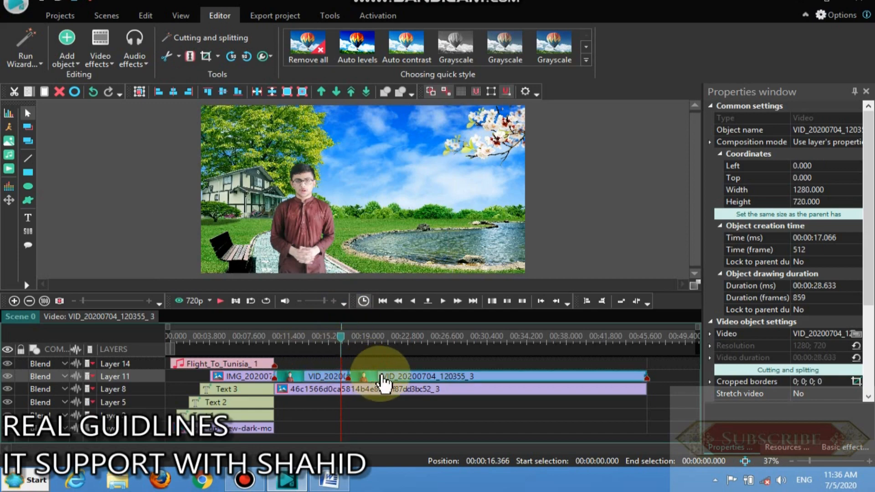
{"action": "left_click_drag", "start_coordinate": [343, 345], "coordinate": [376, 341]}
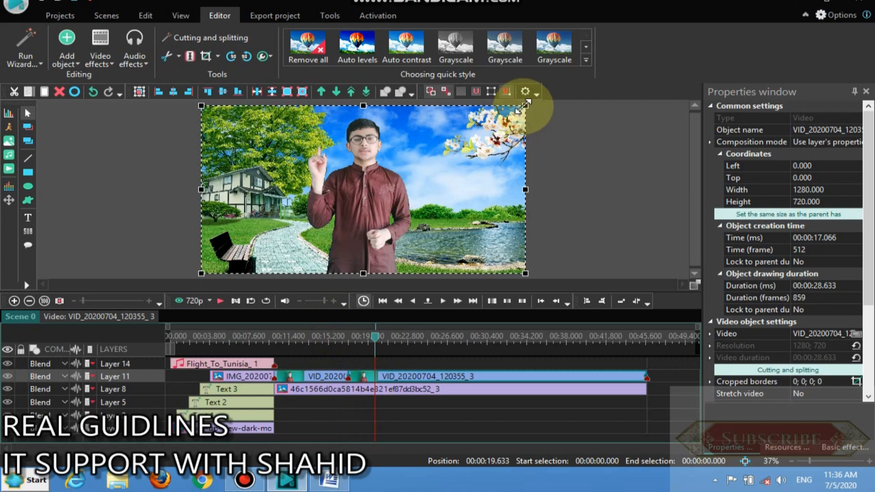
{"action": "left_click_drag", "start_coordinate": [525, 106], "coordinate": [416, 166]}
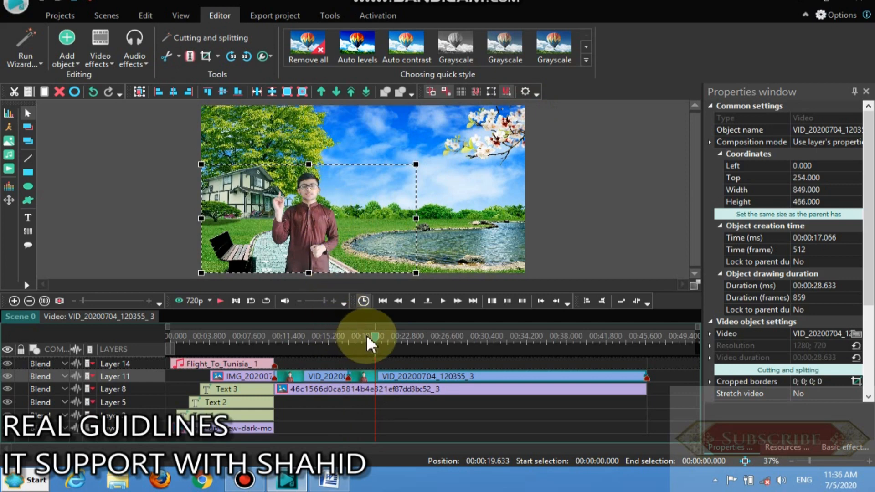
{"action": "mouse_move", "coordinate": [375, 341]}
{"action": "left_mouse_down"}
{"action": "mouse_move", "coordinate": [343, 340]}
{"action": "mouse_move", "coordinate": [370, 341]}
{"action": "left_mouse_up"}
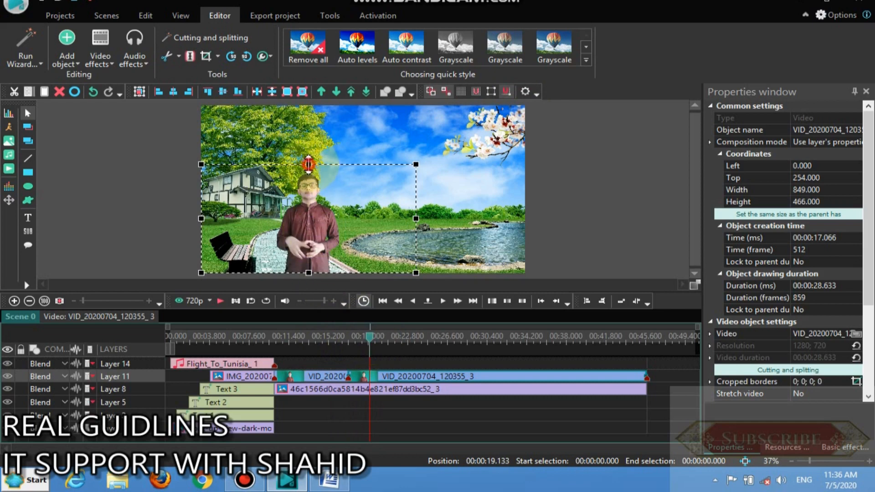
{"action": "left_click_drag", "start_coordinate": [308, 164], "coordinate": [305, 151]}
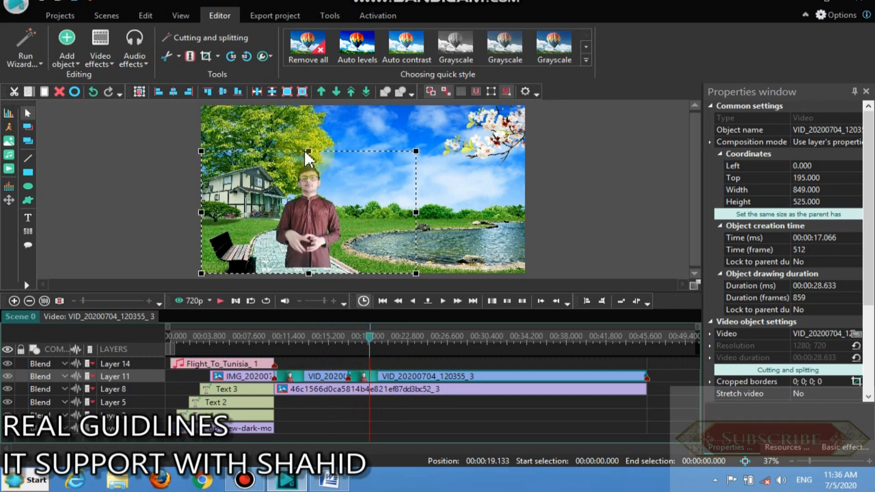
{"action": "left_click_drag", "start_coordinate": [313, 210], "coordinate": [293, 216]}
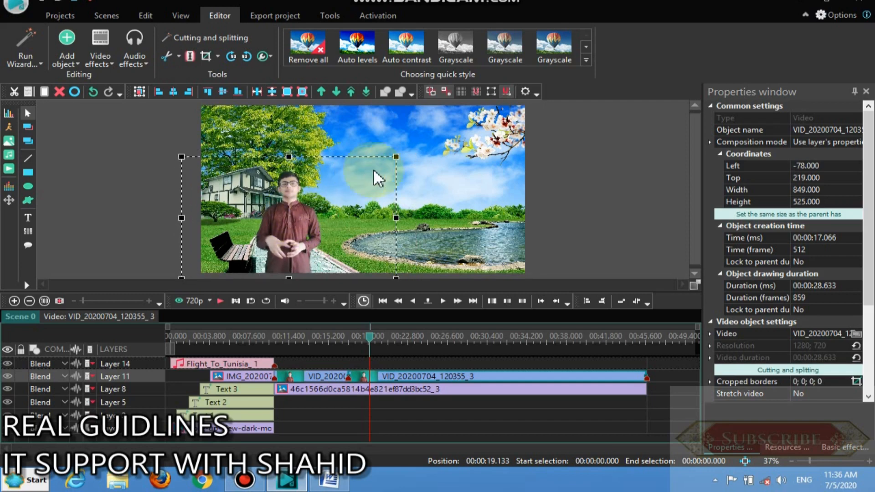
{"action": "left_click", "coordinate": [396, 157]}
{"action": "left_click_drag", "start_coordinate": [395, 157], "coordinate": [411, 147]}
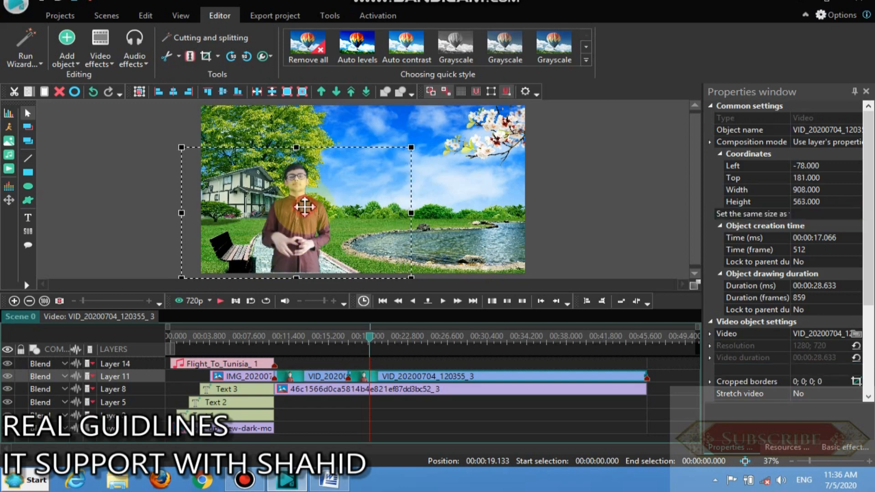
{"action": "left_click_drag", "start_coordinate": [304, 214], "coordinate": [304, 207]}
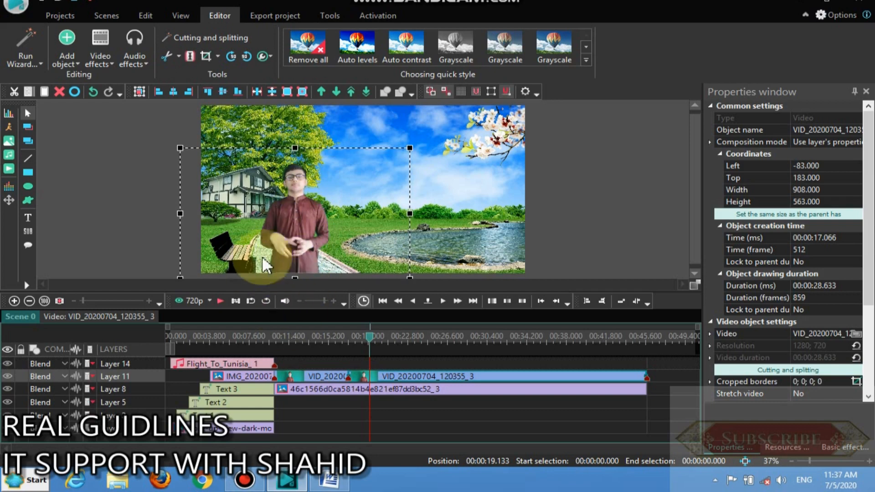
Play the scene from the start of the first presenter clip to check both clips against the garden background.
{"action": "left_click", "coordinate": [379, 301]}
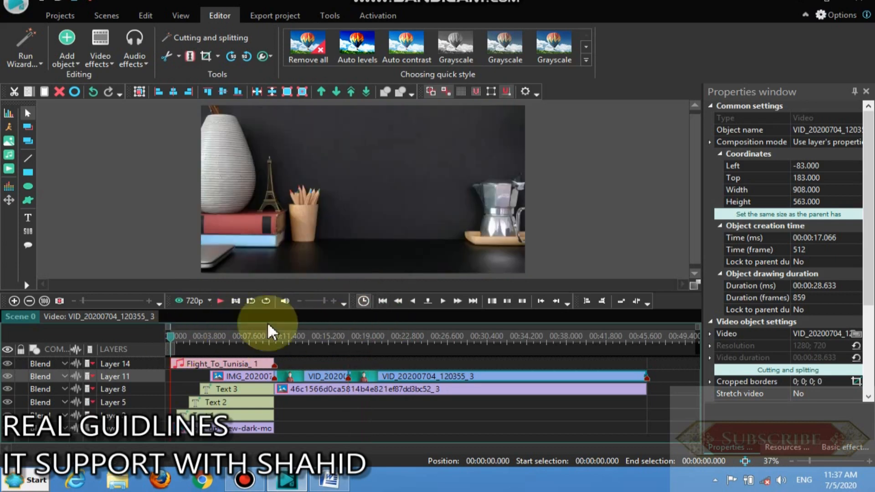
{"action": "left_click", "coordinate": [321, 378]}
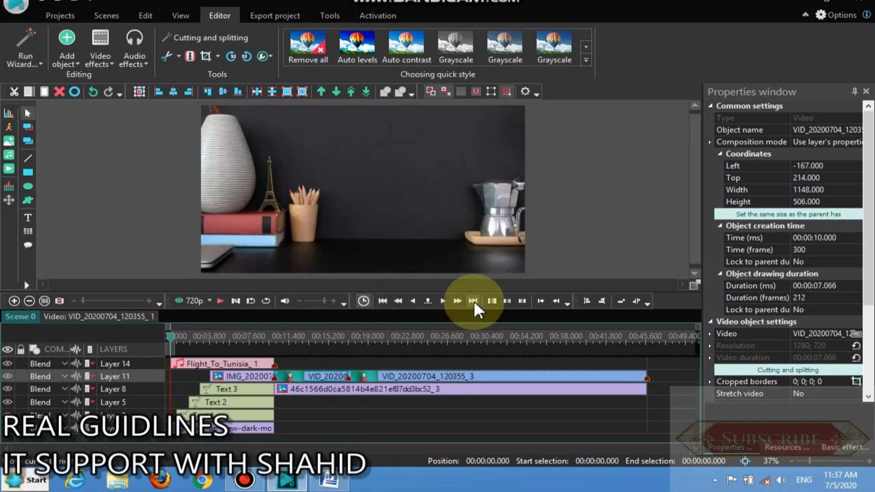
{"action": "left_click", "coordinate": [473, 300]}
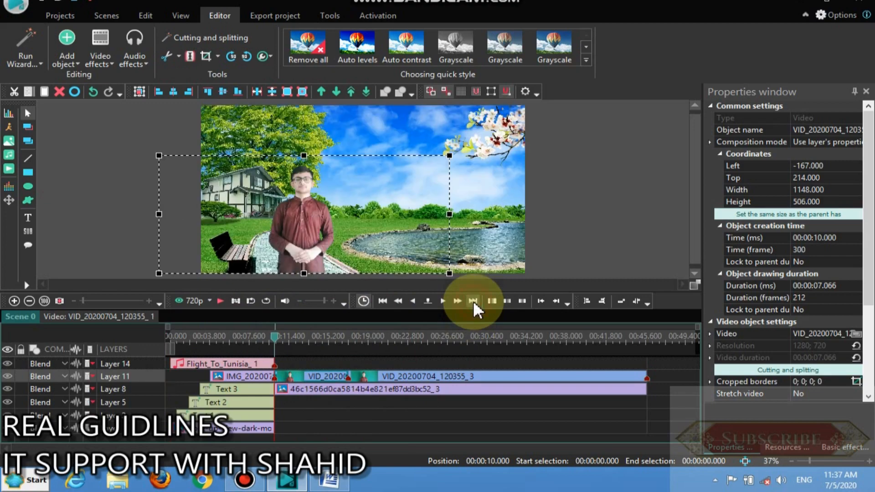
{"action": "left_click", "coordinate": [220, 301]}
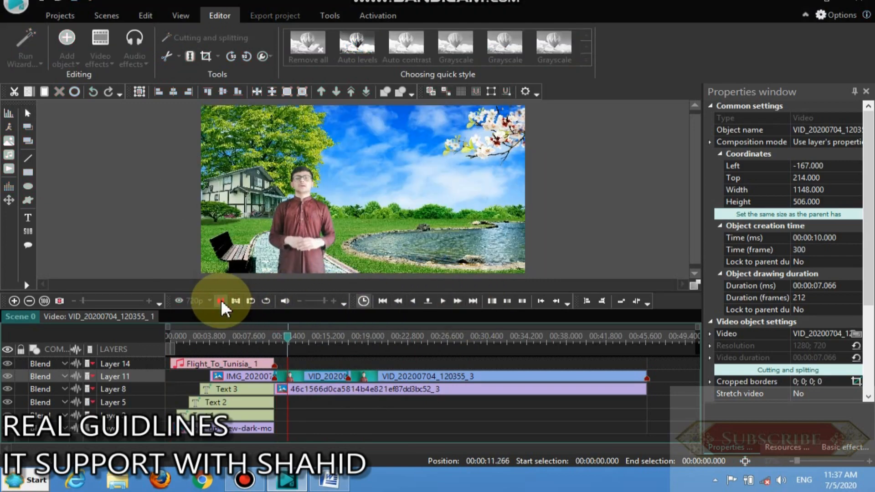
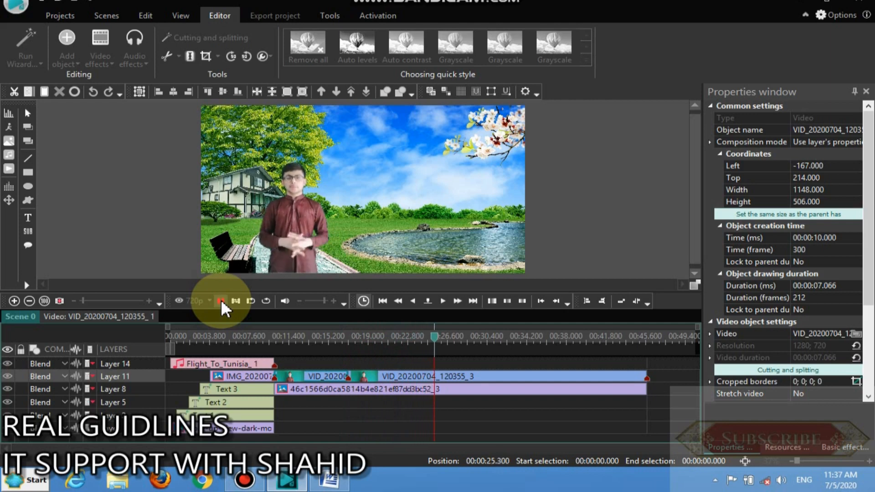
{"action": "left_click", "coordinate": [220, 299]}
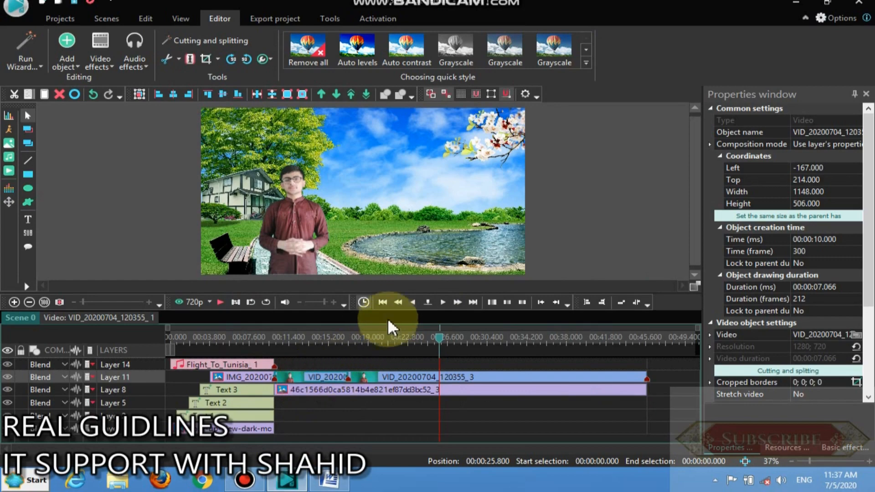
Add a BandPass audio filter to the VID_20200704_120355_1 clip from the cursor position, then preview the clip's sound in Scene 0.
{"action": "left_click", "coordinate": [383, 305]}
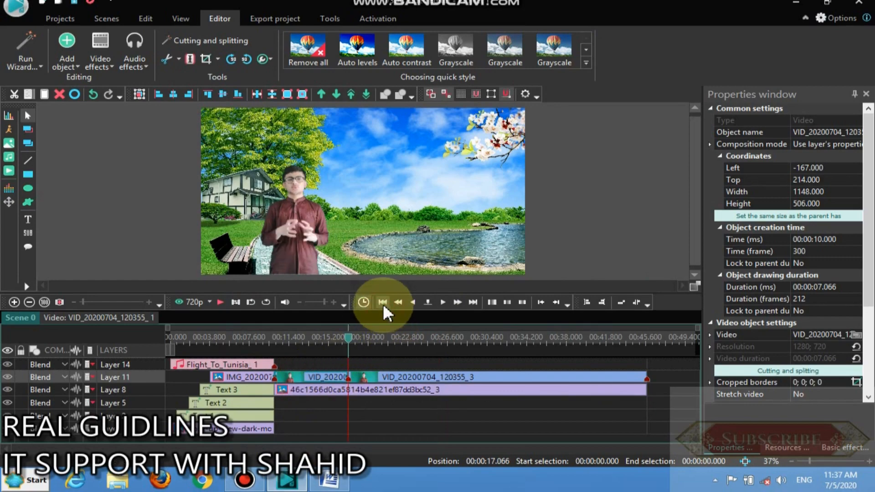
{"action": "left_click", "coordinate": [383, 303]}
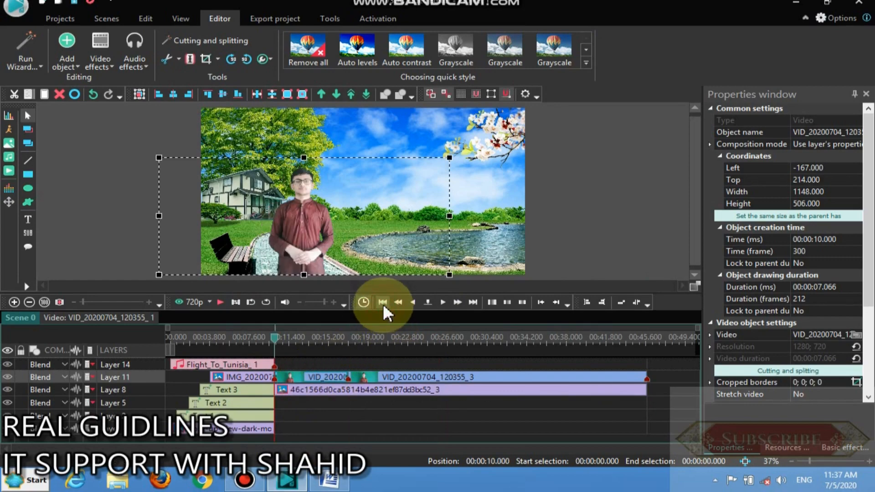
{"action": "right_click", "coordinate": [316, 382]}
{"action": "mouse_move", "coordinate": [388, 307]}
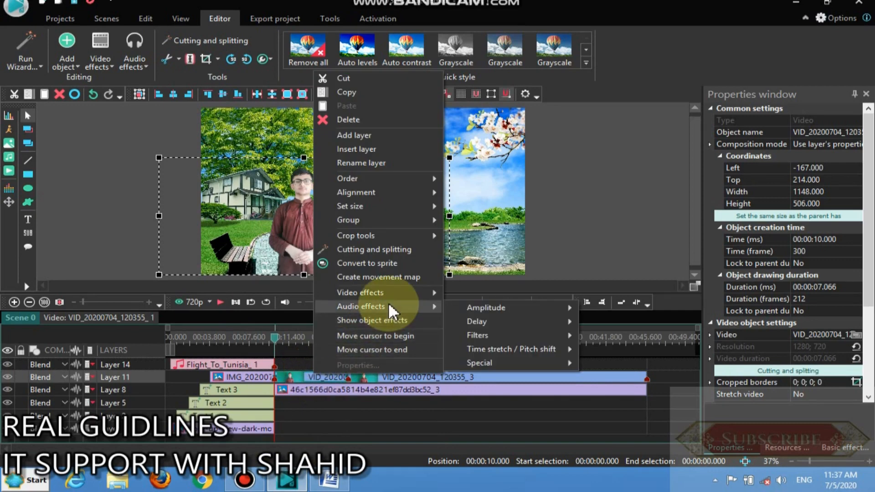
{"action": "mouse_move", "coordinate": [493, 336]}
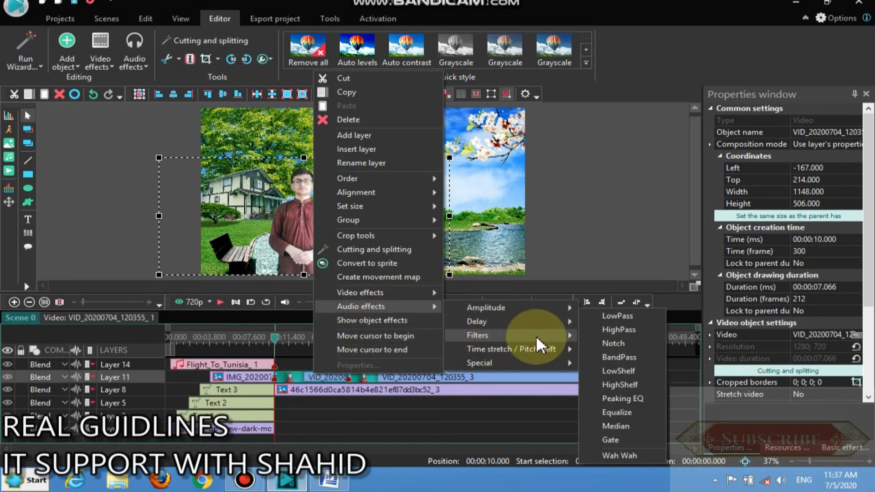
{"action": "left_click", "coordinate": [623, 363]}
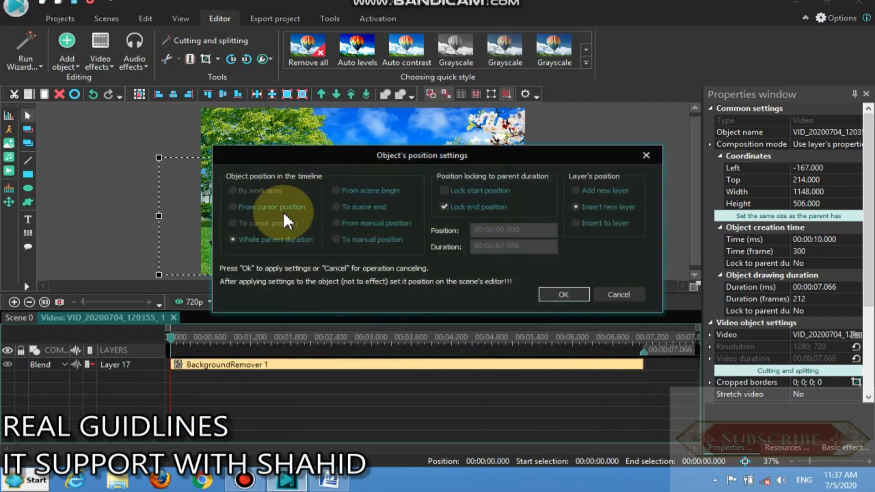
{"action": "left_click", "coordinate": [283, 210]}
{"action": "left_click", "coordinate": [566, 295]}
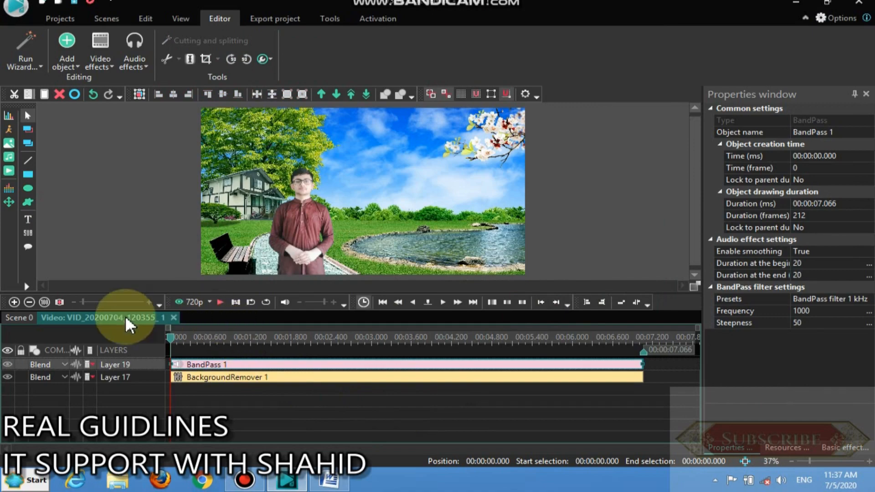
{"action": "left_click", "coordinate": [31, 315]}
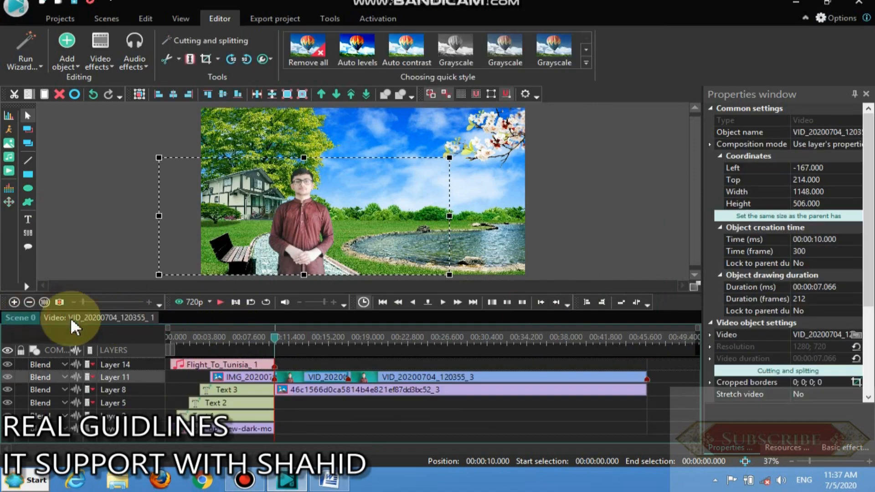
{"action": "left_click", "coordinate": [221, 300]}
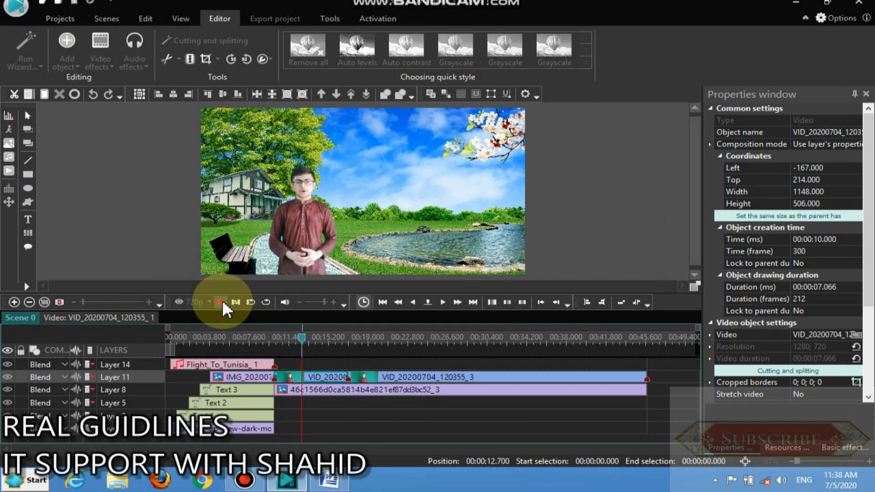
{"action": "left_click", "coordinate": [222, 301]}
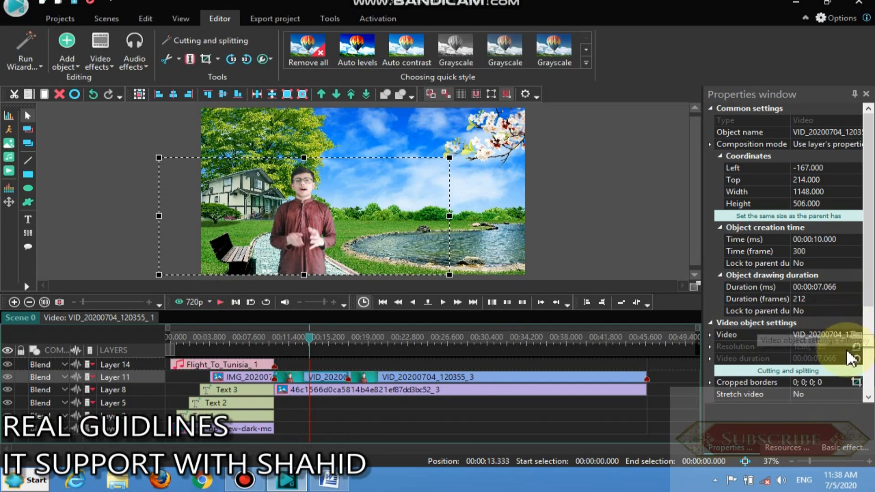
Raise the first presenter clip's audio volume to 10.0 dB and play the scene to check the sound.
{"action": "left_click_drag", "start_coordinate": [871, 276], "coordinate": [864, 380]}
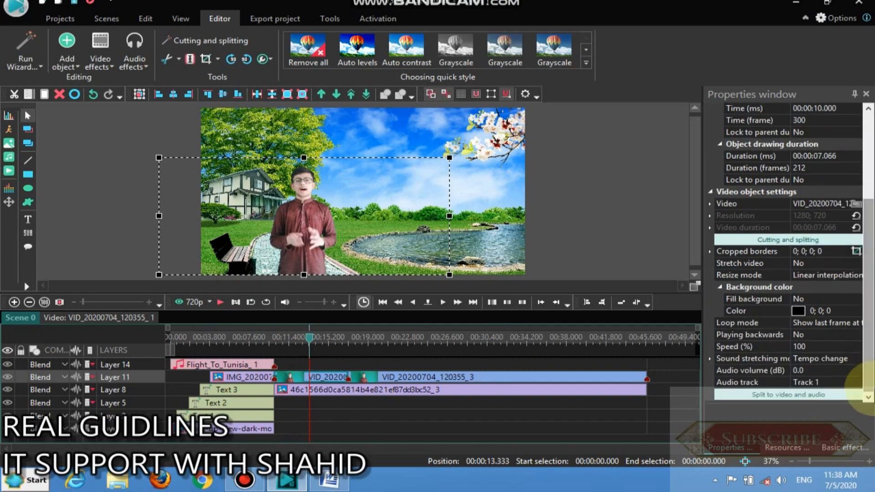
{"action": "left_click", "coordinate": [858, 369]}
{"action": "left_click", "coordinate": [858, 370]}
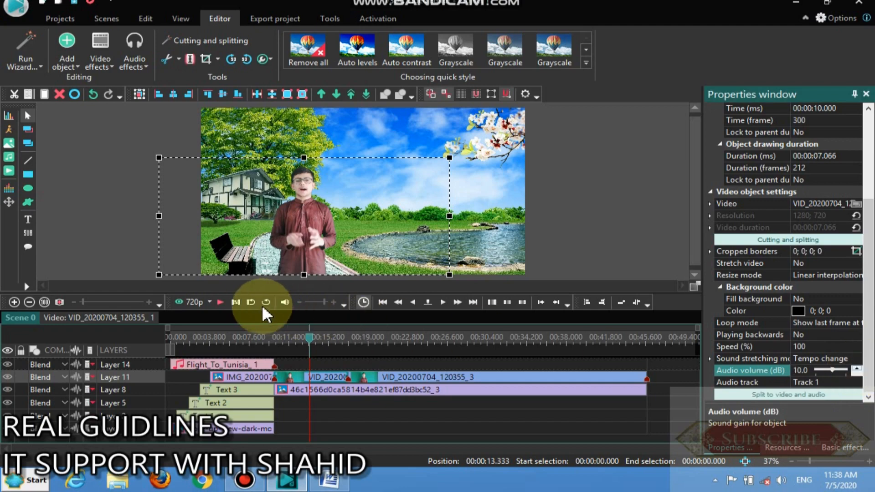
{"action": "left_click", "coordinate": [220, 303]}
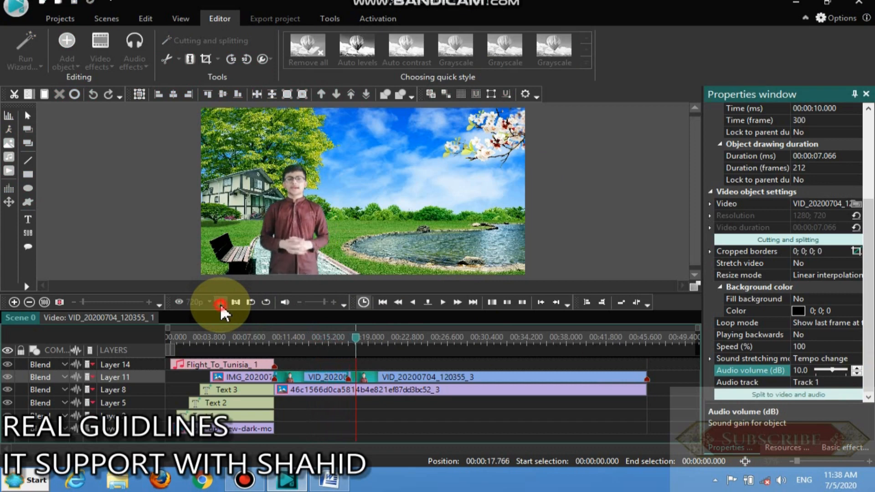
{"action": "left_click", "coordinate": [221, 303]}
Add a BandPass audio filter to the VID_20200704_120355_3 clip and preview its sound back in Scene 0.
{"action": "left_click", "coordinate": [406, 378]}
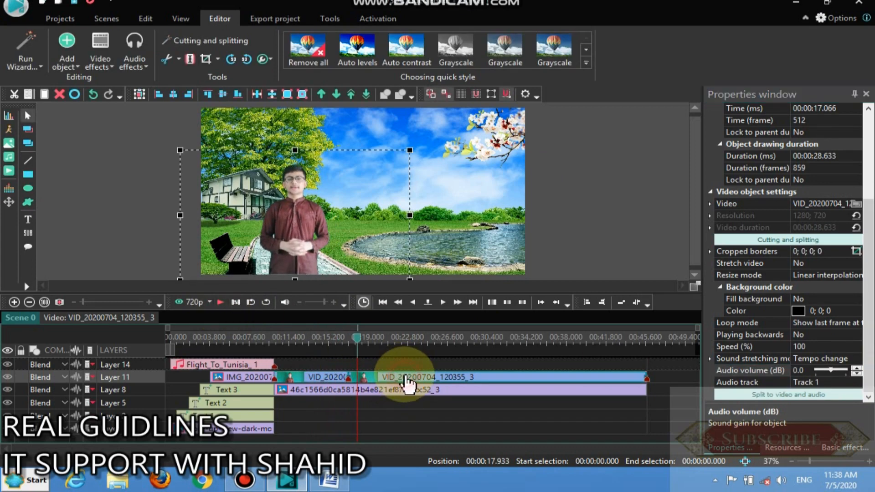
{"action": "left_click", "coordinate": [382, 301]}
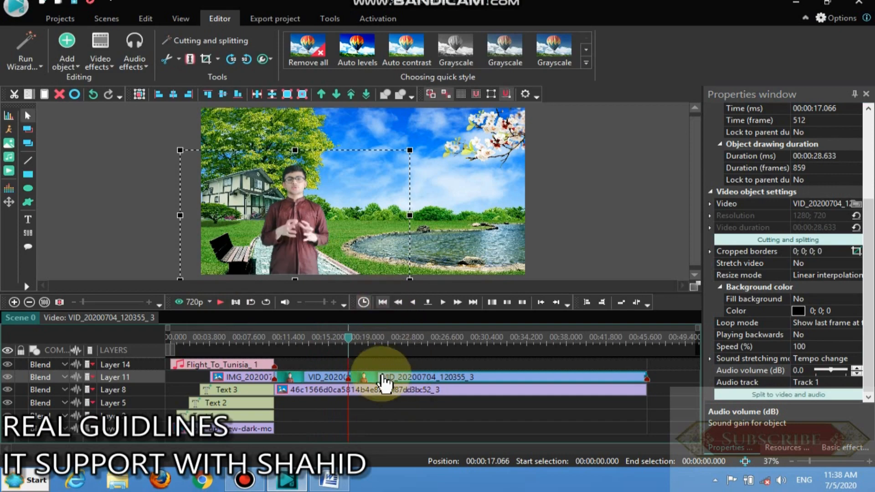
{"action": "right_click", "coordinate": [385, 385]}
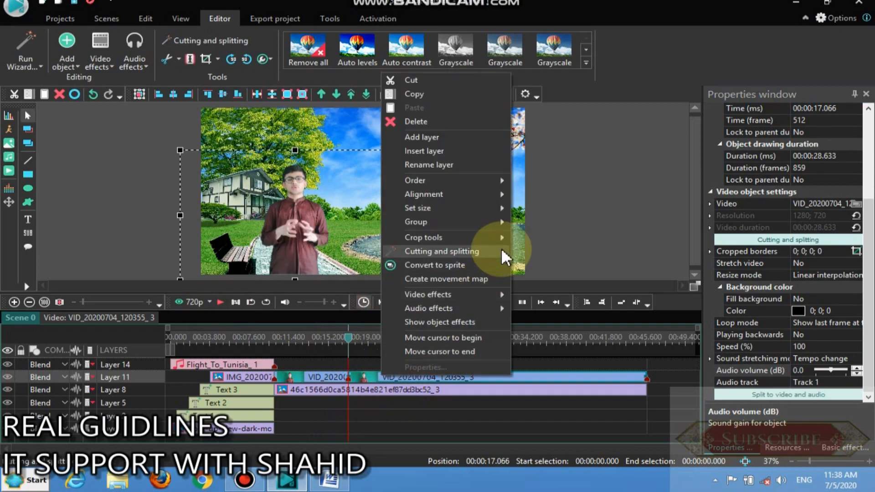
{"action": "mouse_move", "coordinate": [494, 309]}
{"action": "mouse_move", "coordinate": [581, 338]}
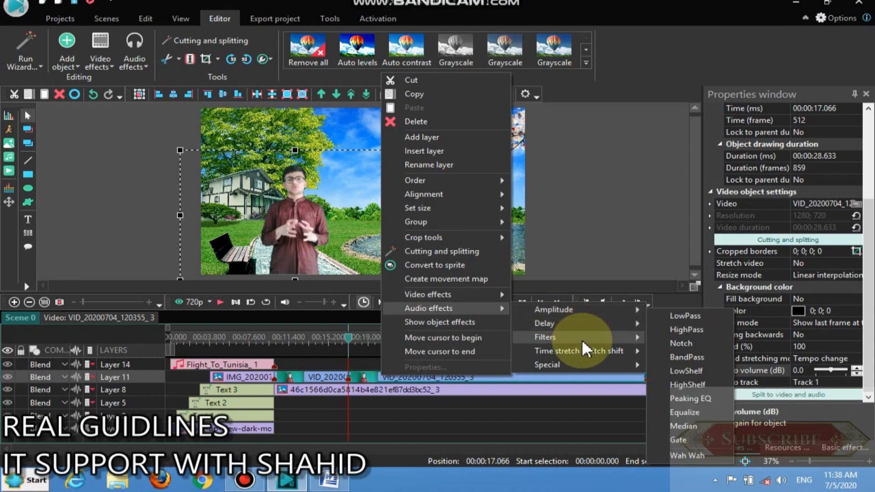
{"action": "left_click", "coordinate": [702, 360]}
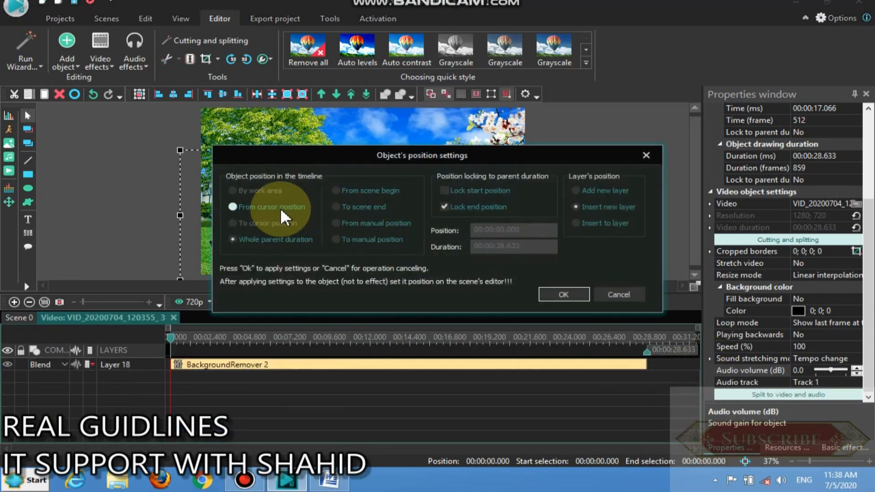
{"action": "left_click", "coordinate": [551, 289]}
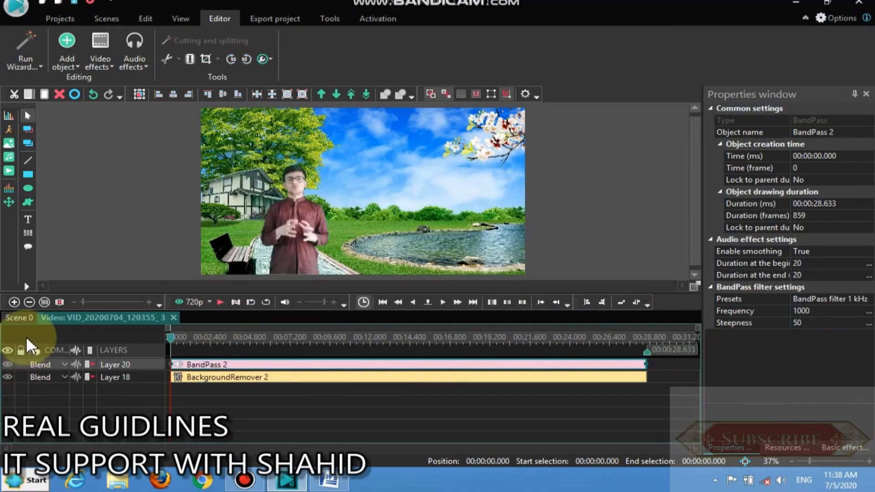
{"action": "left_click", "coordinate": [24, 317]}
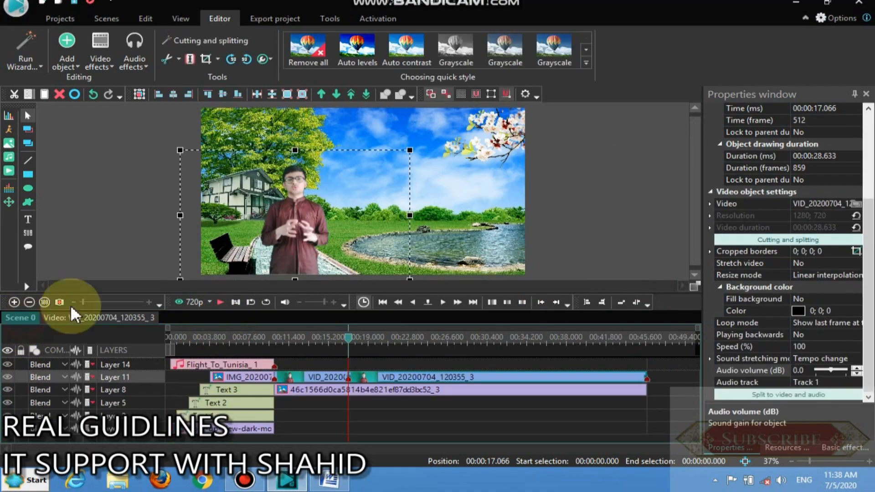
{"action": "left_click", "coordinate": [222, 302]}
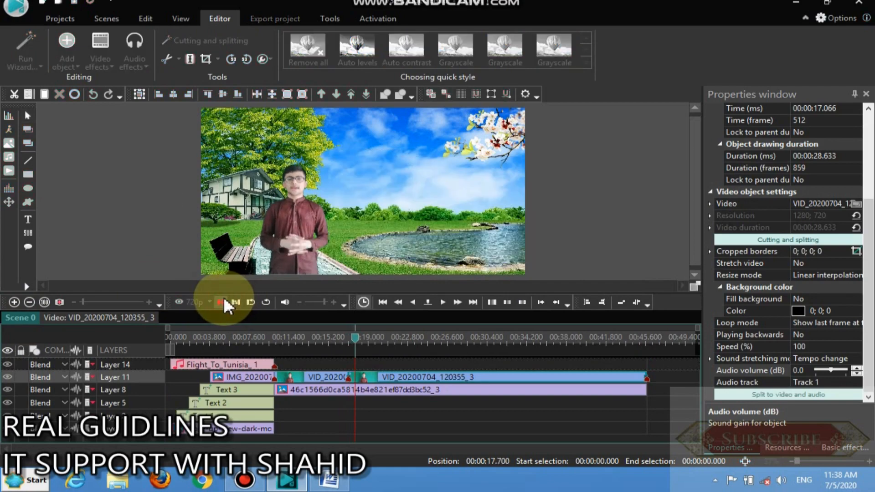
Set the VID_20200704_120355_3 clip's audio volume to 10.0 dB and play the scene to check it.
{"action": "left_click", "coordinate": [453, 380]}
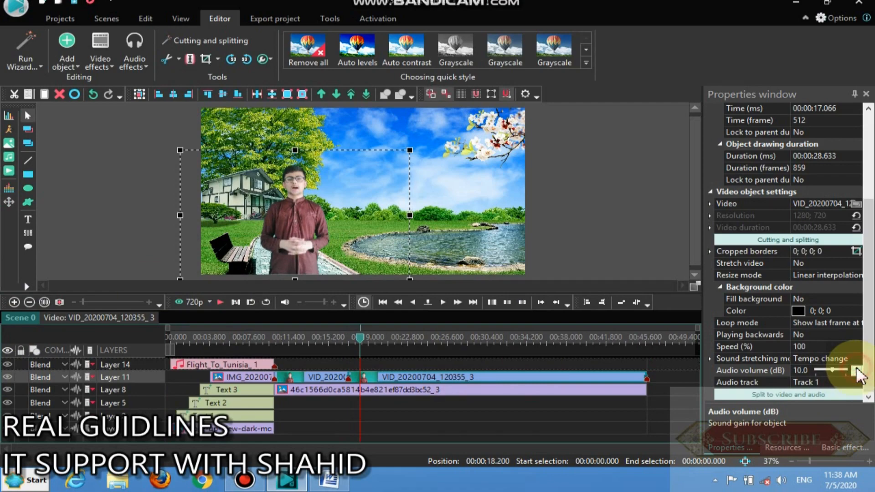
{"action": "left_click", "coordinate": [222, 301]}
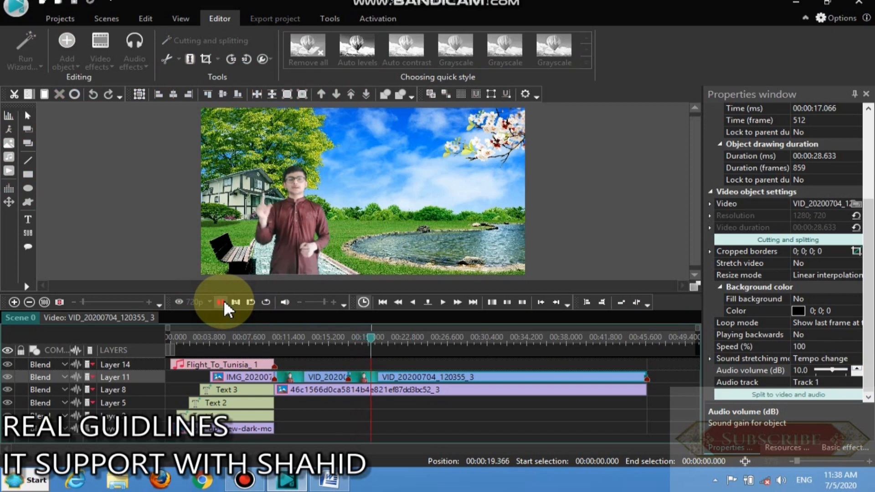
{"action": "left_click", "coordinate": [222, 301]}
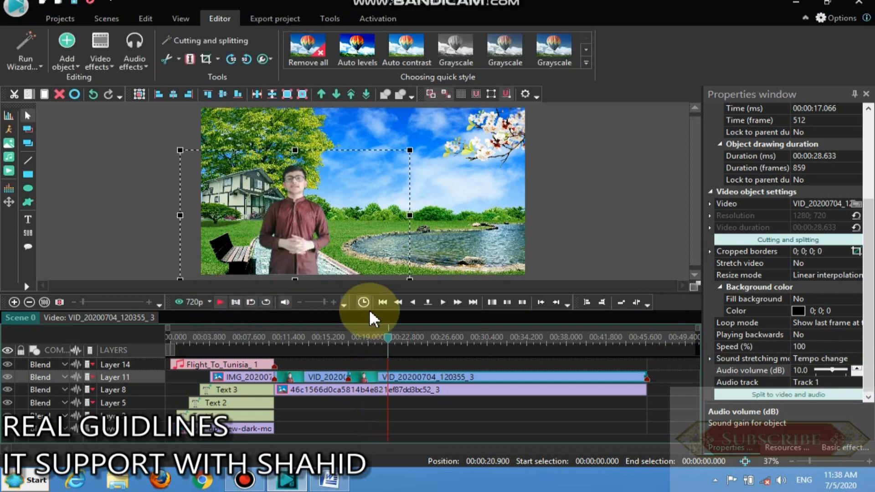
Select the first presenter clip and return the timeline cursor to its start at 00:00:10.000.
{"action": "left_click", "coordinate": [389, 302]}
{"action": "left_click", "coordinate": [318, 378]}
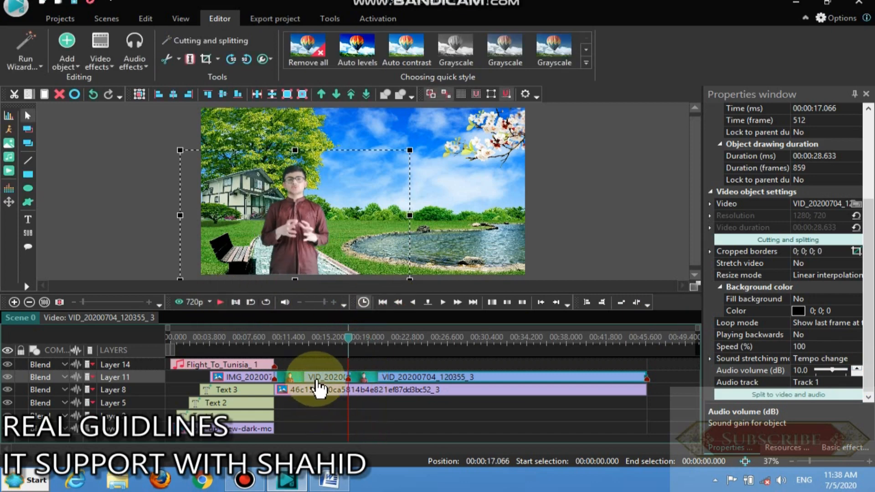
{"action": "left_click", "coordinate": [379, 304]}
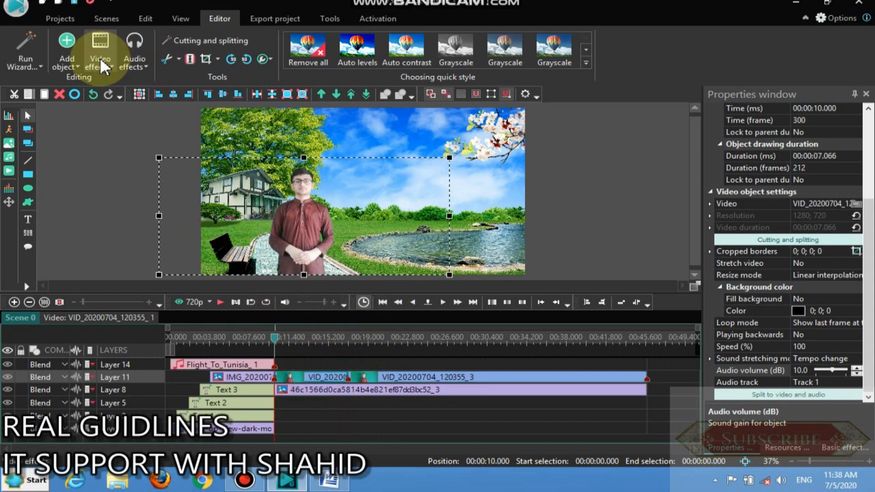
Add the audio file One_Step_Closer.mp3 from the Raw Music youtube folder on drive E: to a new layer, starting at the cursor position.
{"action": "left_click", "coordinate": [69, 60]}
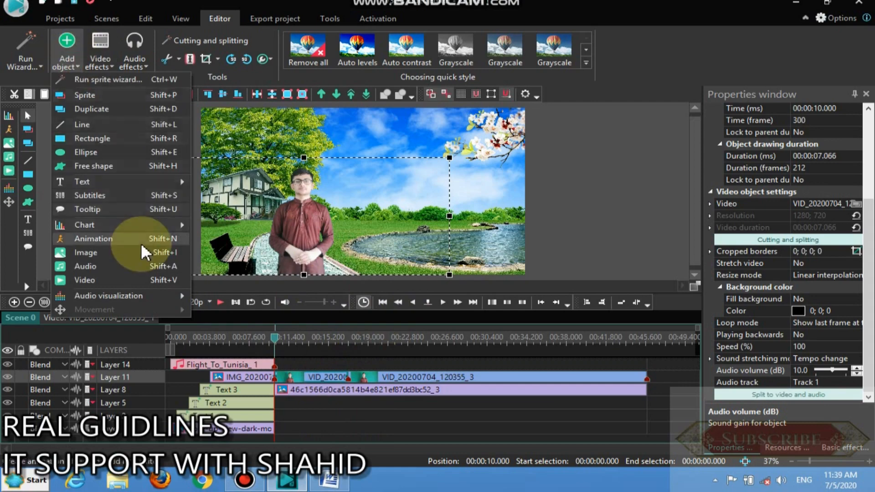
{"action": "left_click", "coordinate": [141, 264]}
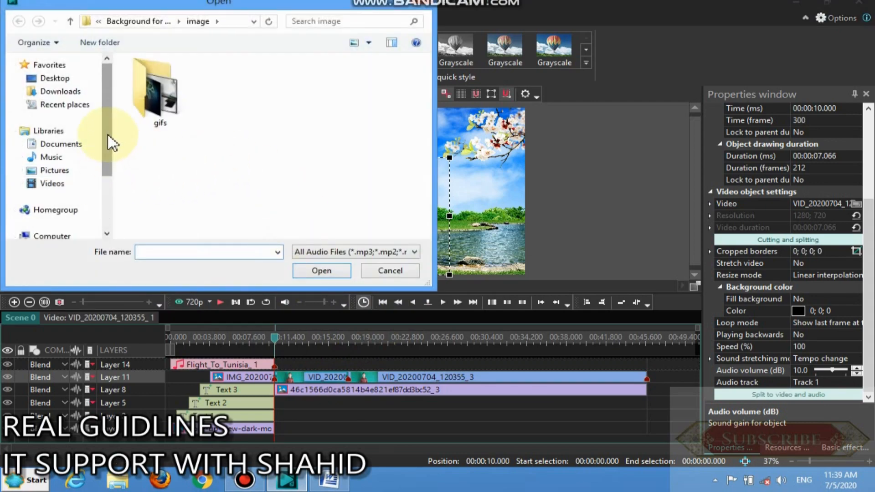
{"action": "left_click_drag", "start_coordinate": [108, 137], "coordinate": [105, 202]}
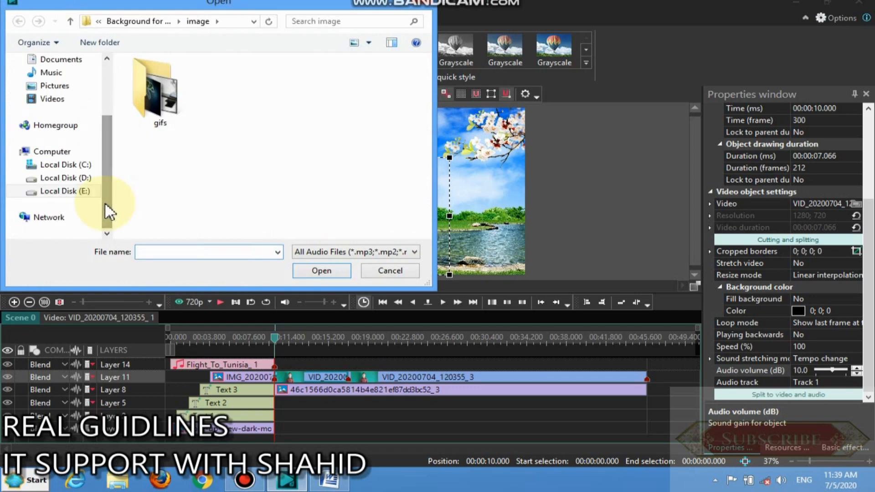
{"action": "left_click", "coordinate": [75, 191]}
{"action": "double_click", "coordinate": [192, 109]}
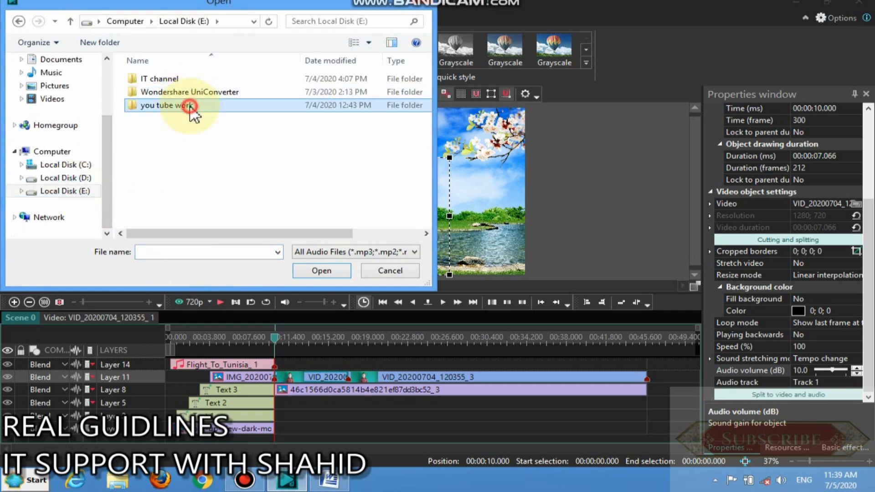
{"action": "double_click", "coordinate": [182, 91]}
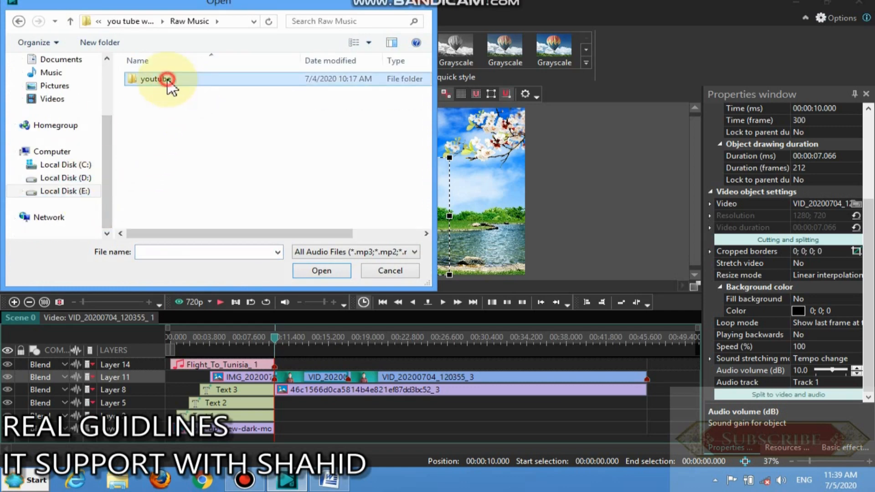
{"action": "double_click", "coordinate": [170, 82]}
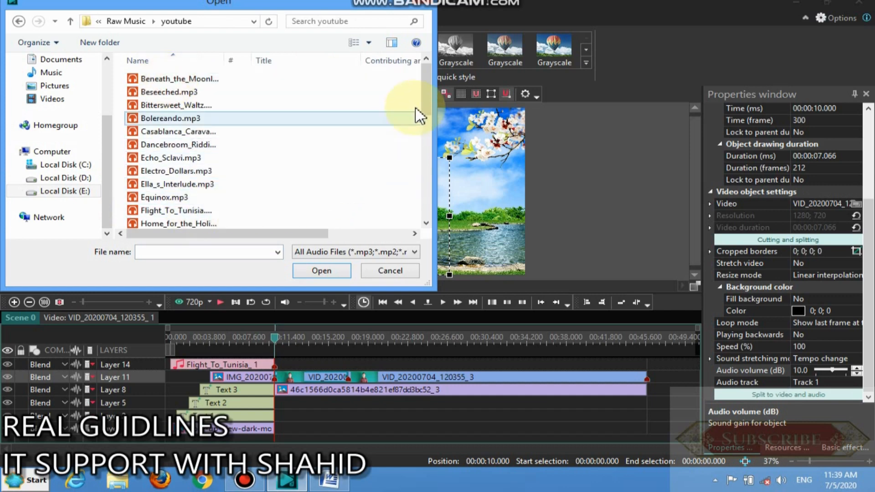
{"action": "left_click_drag", "start_coordinate": [426, 102], "coordinate": [430, 164]}
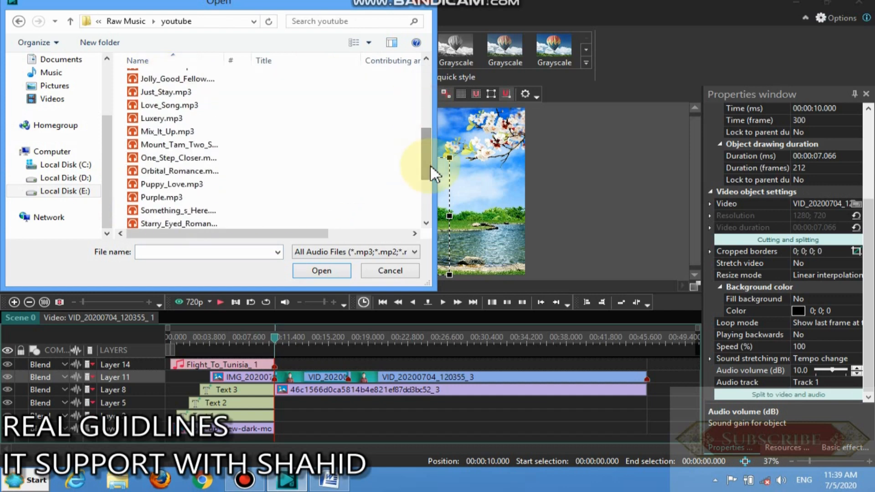
{"action": "left_click", "coordinate": [249, 160]}
{"action": "left_click", "coordinate": [305, 273]}
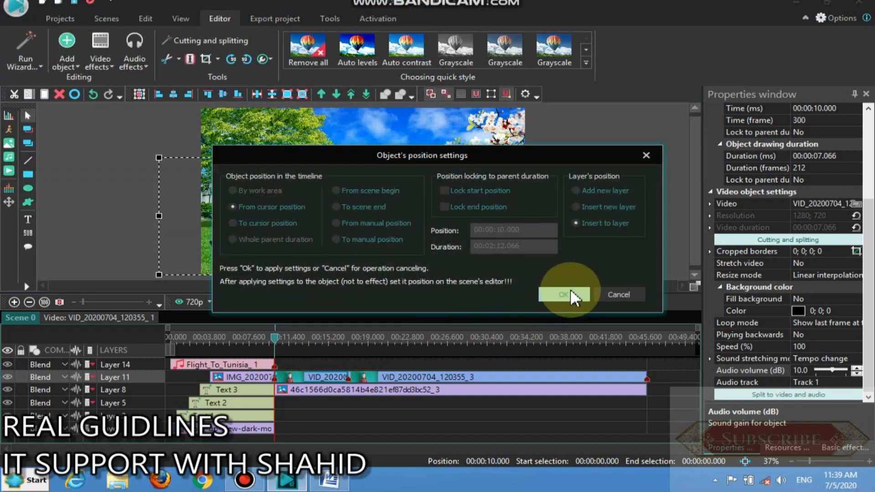
{"action": "left_click", "coordinate": [598, 189]}
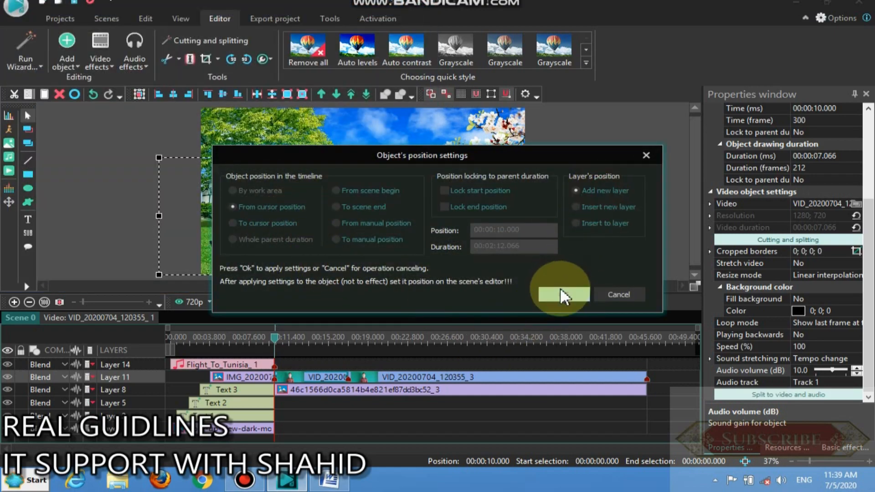
{"action": "left_click", "coordinate": [563, 294]}
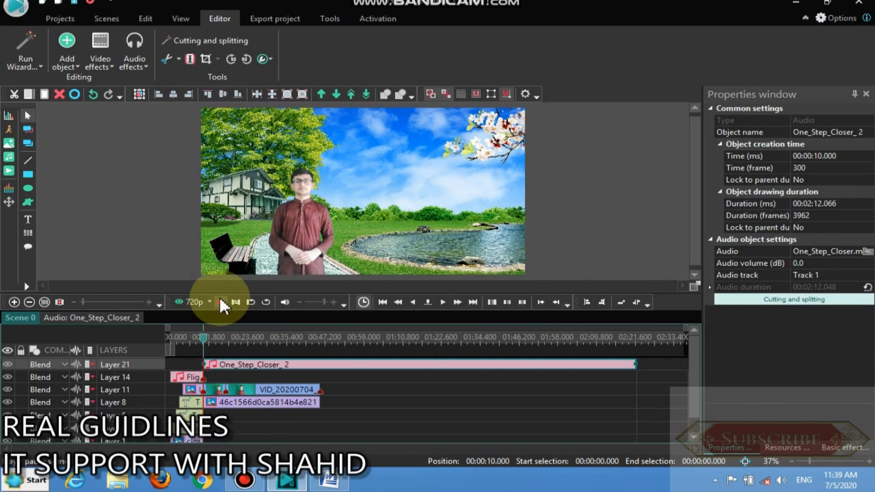
Preview the scene with the added music and move the One_Step_Closer audio clip onto Layer 14.
{"action": "left_click", "coordinate": [221, 302]}
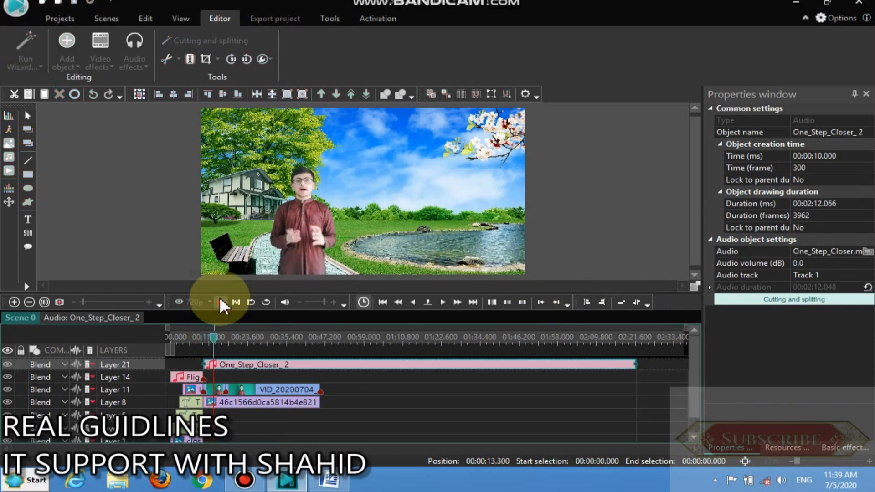
{"action": "left_click", "coordinate": [221, 301]}
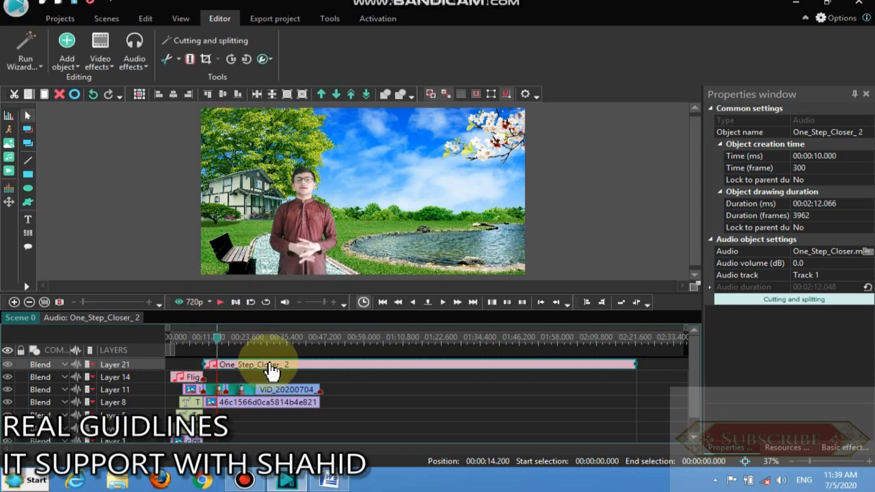
{"action": "left_click_drag", "start_coordinate": [269, 363], "coordinate": [268, 374]}
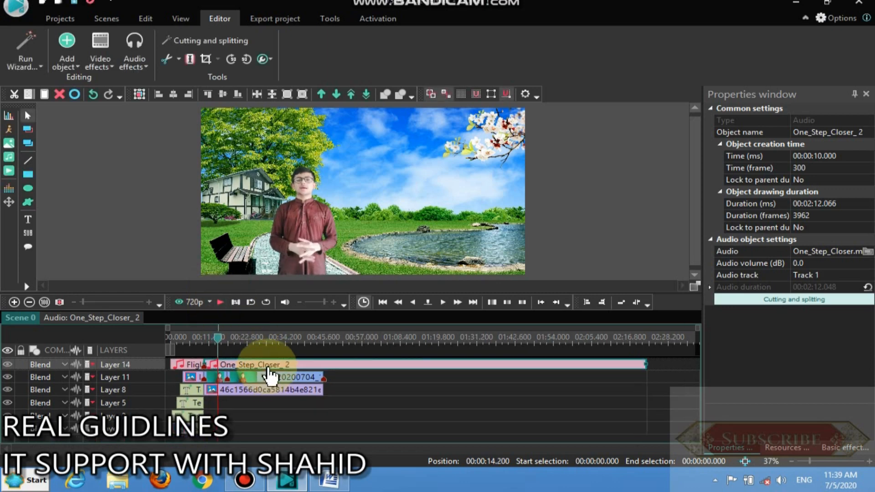
Trim the end of the One_Step_Closer audio at 00:00:45.700, where the VID_20200704_120355_3 clip ends.
{"action": "left_click", "coordinate": [272, 378]}
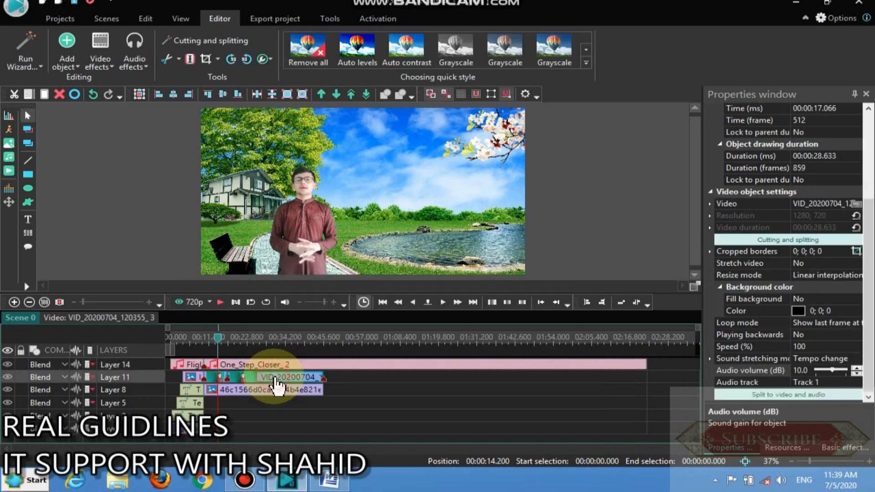
{"action": "left_click", "coordinate": [472, 303]}
{"action": "left_click", "coordinate": [472, 302]}
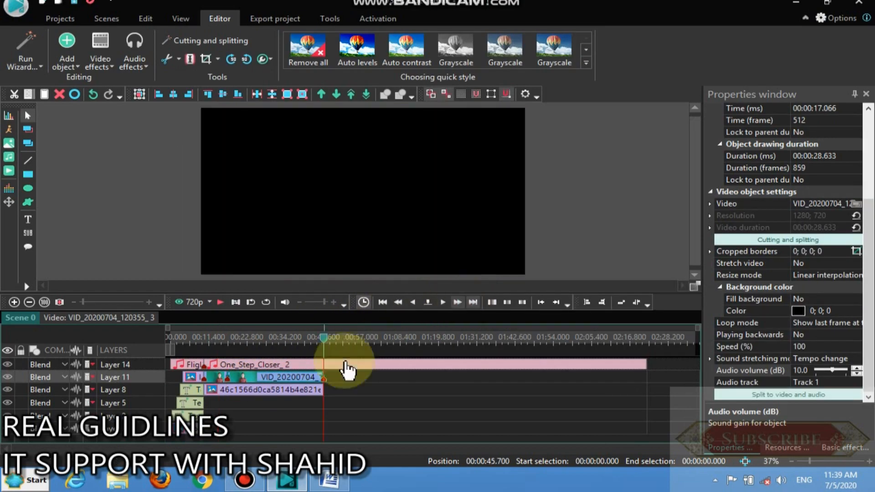
{"action": "left_click", "coordinate": [305, 363]}
{"action": "left_click", "coordinate": [180, 58]}
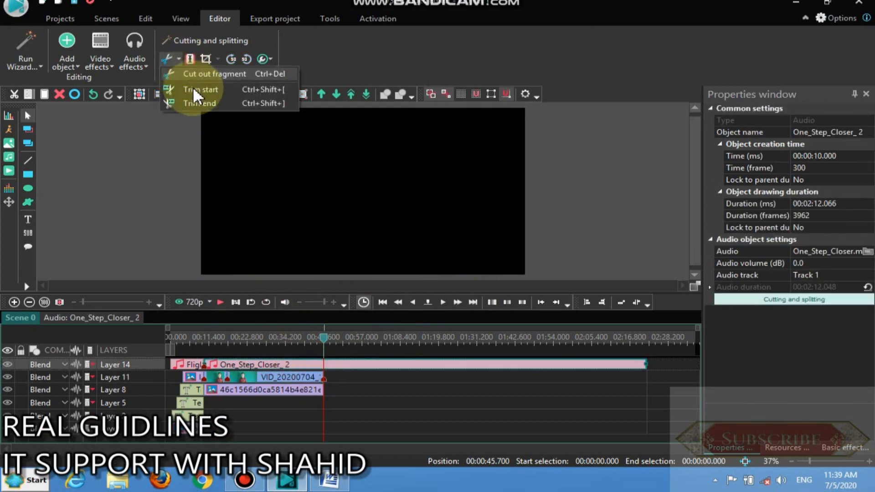
{"action": "left_click", "coordinate": [196, 95]}
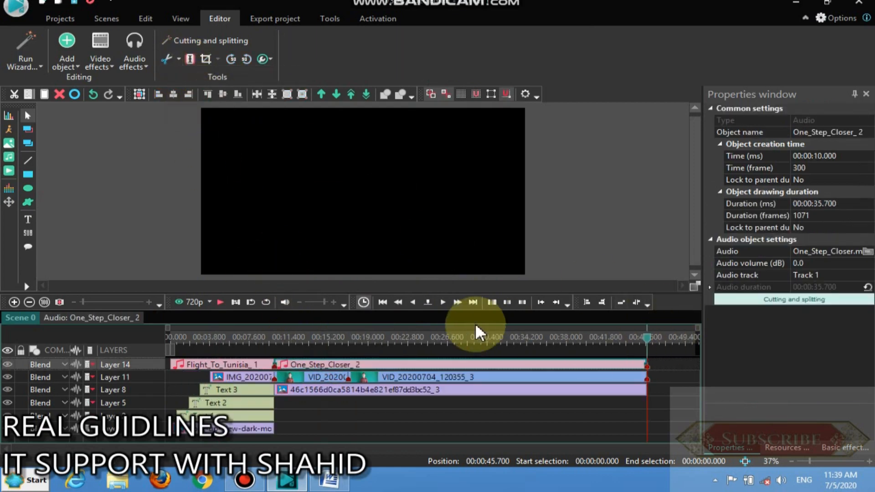
Set the One_Step_Closer audio volume to -15.0 dB, playing the scene before and after to compare the mix.
{"action": "left_click", "coordinate": [384, 300]}
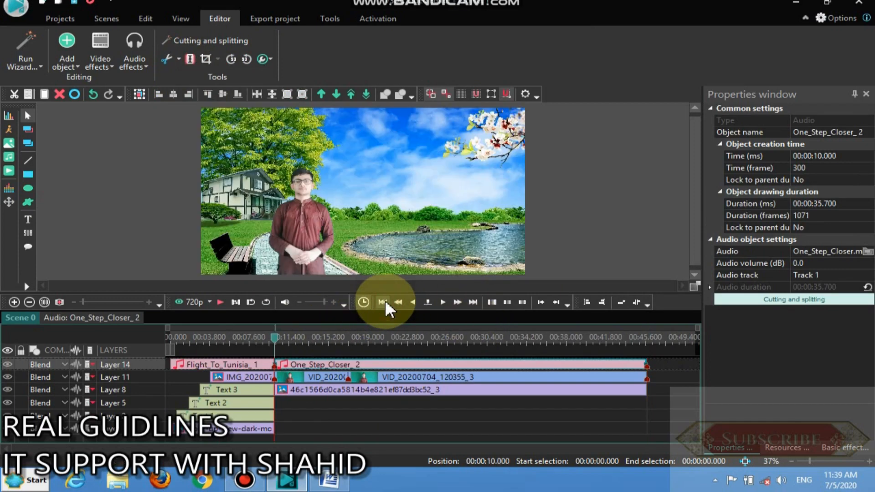
{"action": "left_click", "coordinate": [223, 303]}
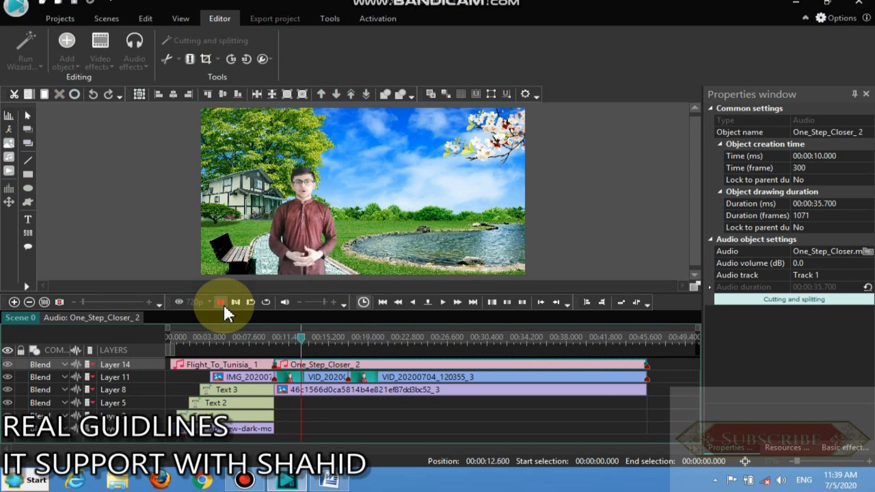
{"action": "left_click", "coordinate": [222, 302]}
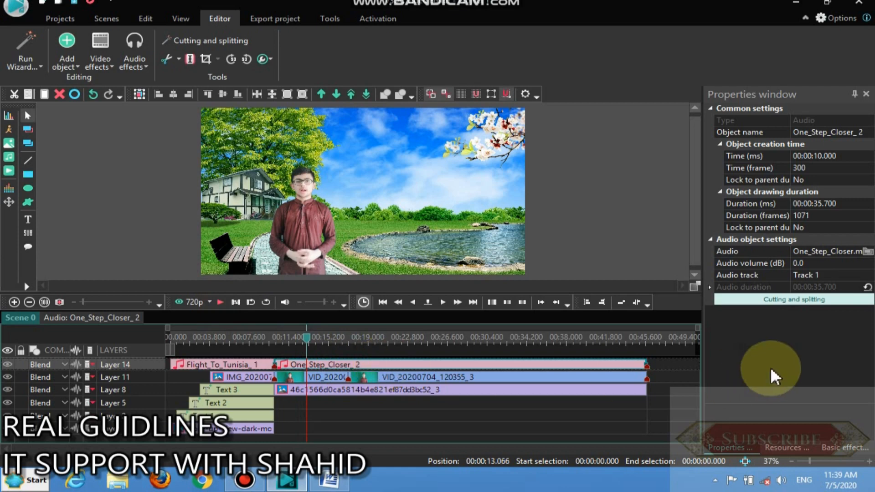
{"action": "left_click", "coordinate": [870, 267]}
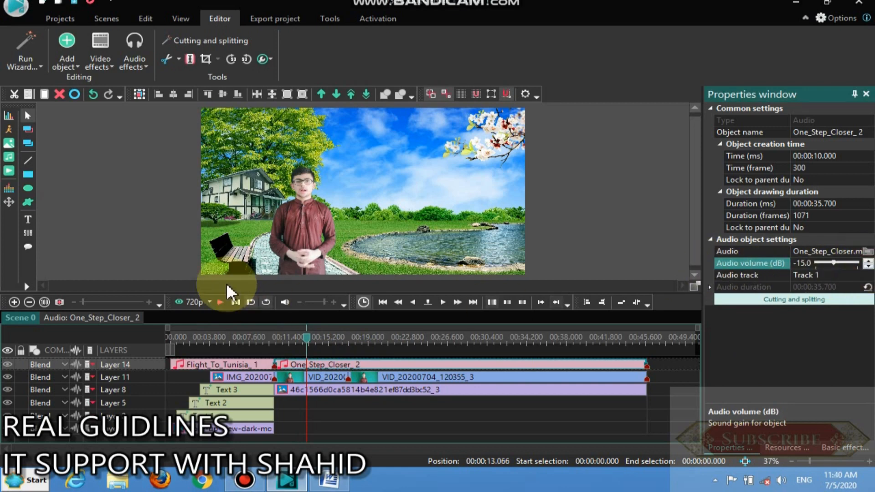
{"action": "left_click", "coordinate": [218, 302]}
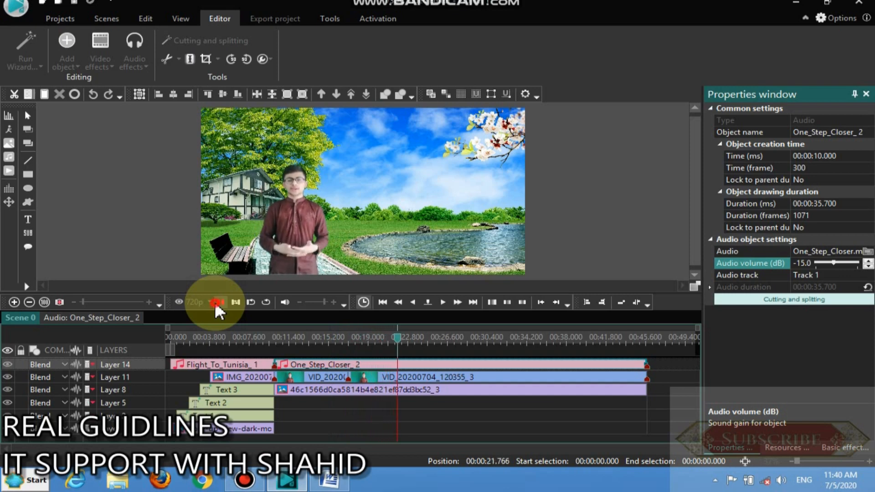
{"action": "left_click", "coordinate": [219, 302]}
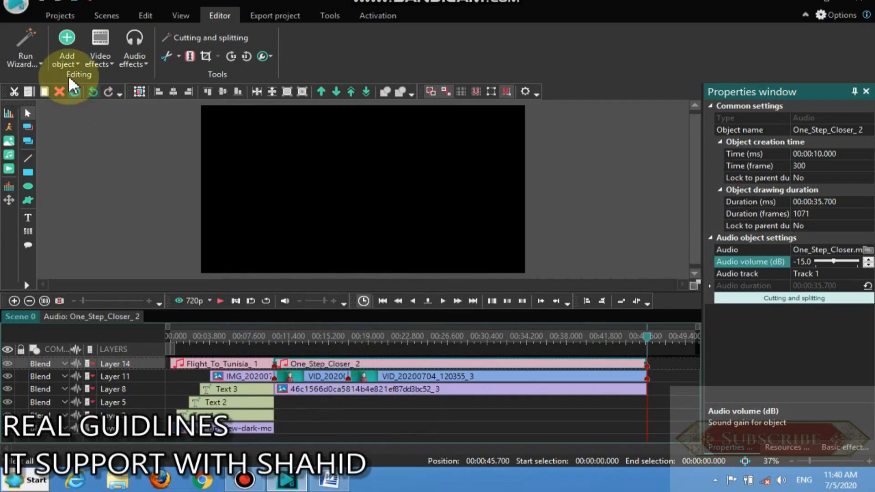
Add the video VID_20200703_145453.mp4 from the raw work folder on the Desktop at 00:00:45.700 and move it onto Layer 11.
{"action": "left_click", "coordinate": [73, 64]}
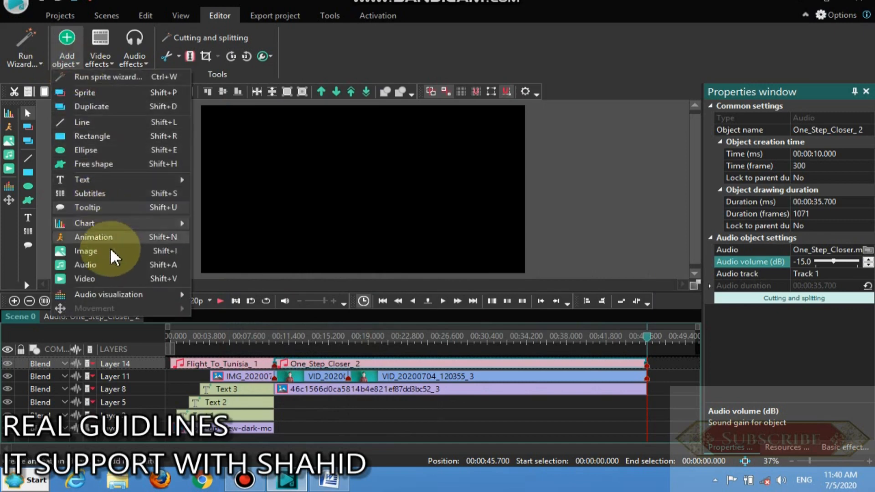
{"action": "left_click", "coordinate": [119, 280]}
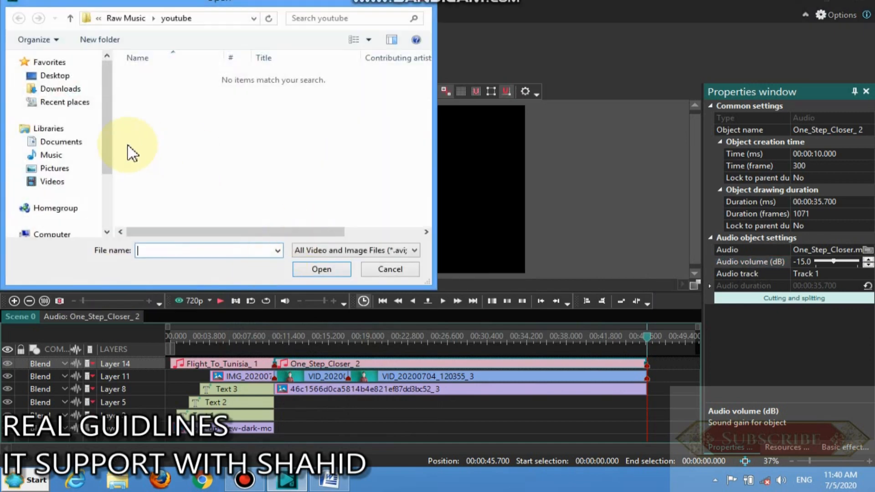
{"action": "left_click", "coordinate": [76, 76]}
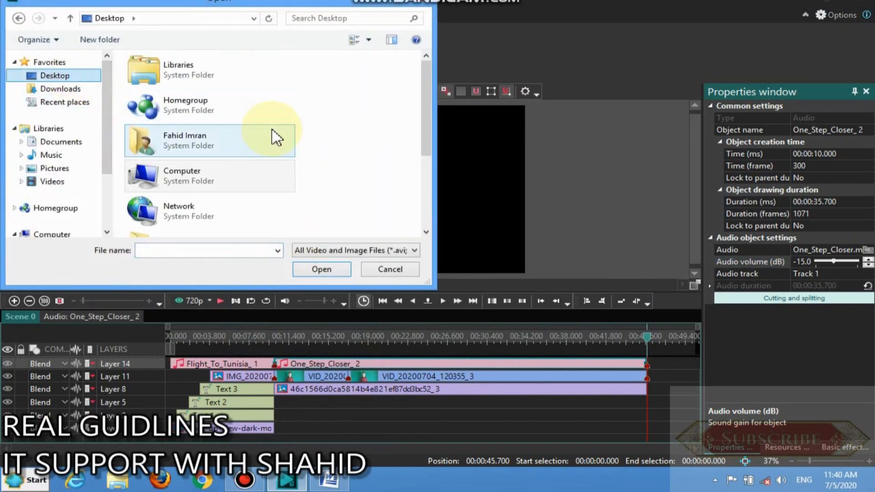
{"action": "left_click_drag", "start_coordinate": [422, 116], "coordinate": [430, 163]}
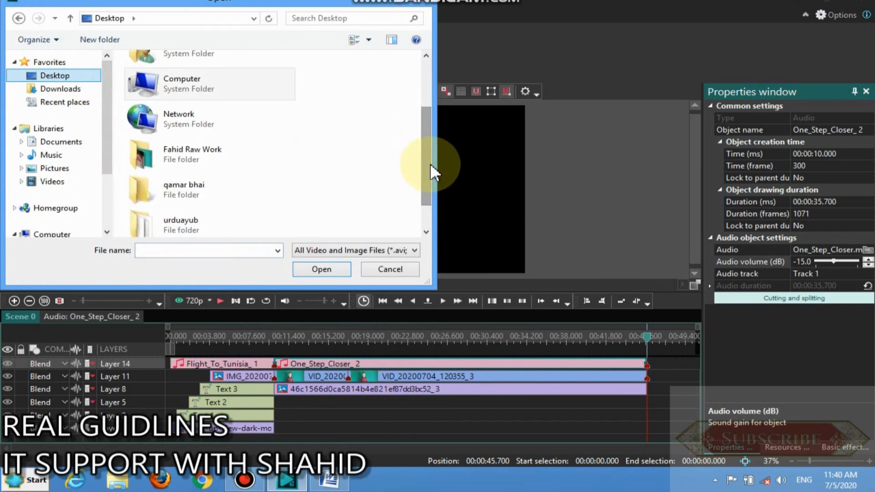
{"action": "left_click", "coordinate": [215, 160]}
{"action": "double_click", "coordinate": [214, 159]}
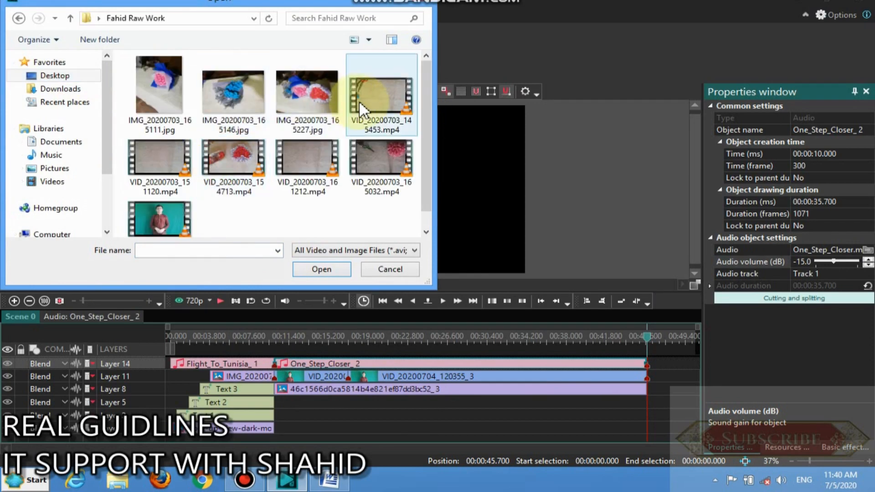
{"action": "left_click", "coordinate": [368, 131]}
{"action": "left_click", "coordinate": [335, 269]}
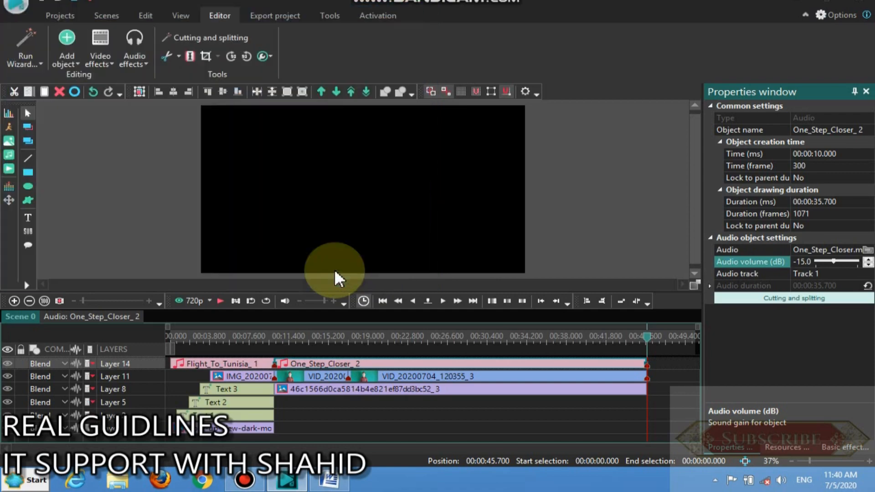
{"action": "left_click", "coordinate": [563, 293]}
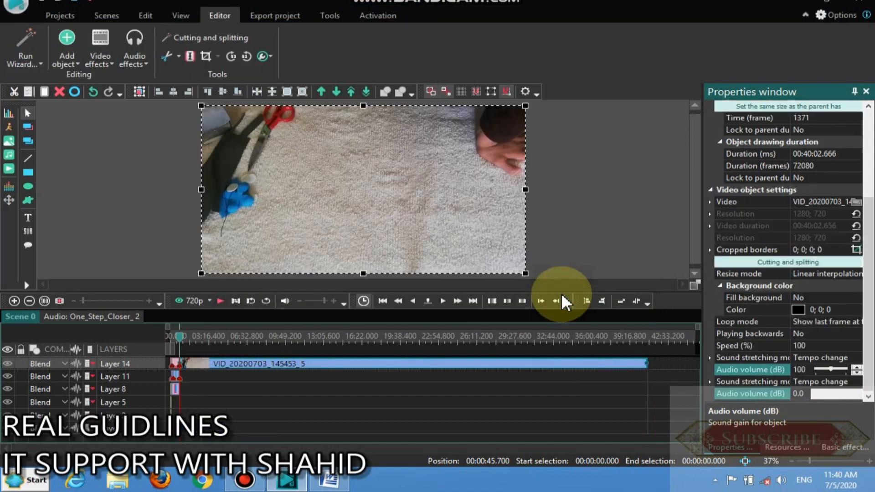
{"action": "left_click_drag", "start_coordinate": [401, 370], "coordinate": [401, 382]}
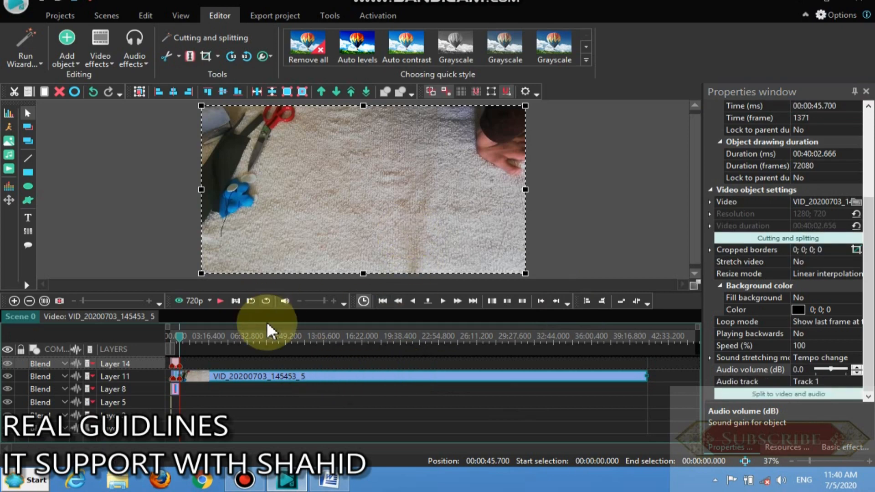
Trim the start of the VID_20200703_145453_5 clip at 00:01:08.933 and move the clip back to start at 00:00:45.700.
{"action": "left_click", "coordinate": [227, 302]}
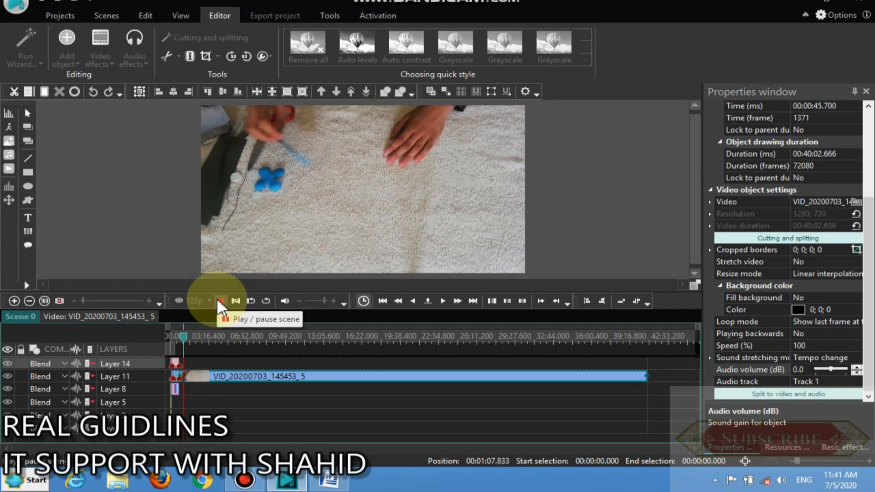
{"action": "left_click", "coordinate": [217, 297]}
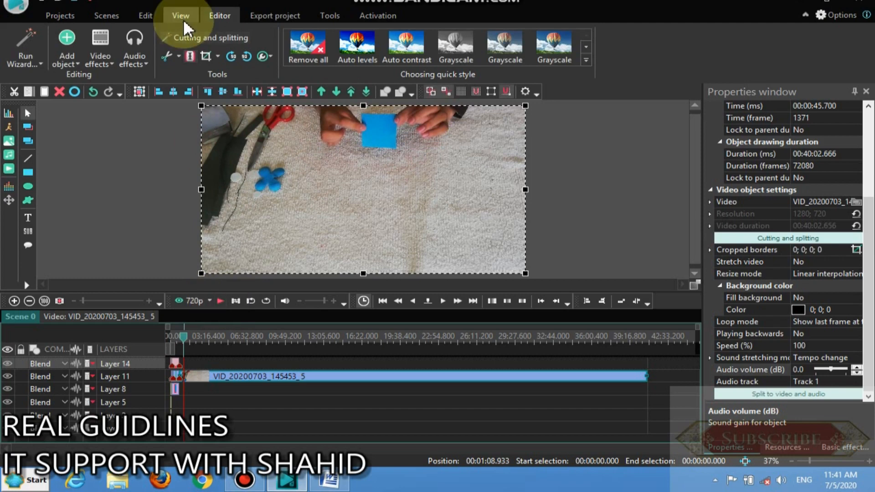
{"action": "left_click", "coordinate": [181, 54]}
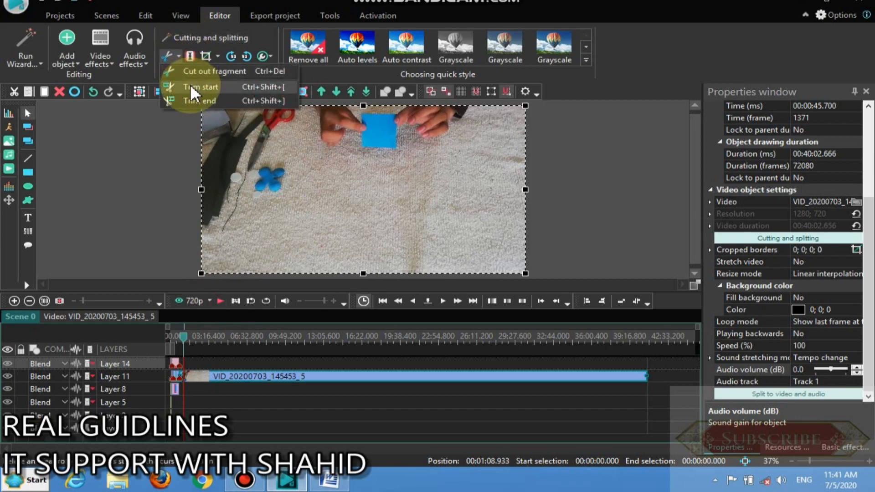
{"action": "left_click", "coordinate": [191, 86]}
{"action": "left_click", "coordinate": [378, 376]}
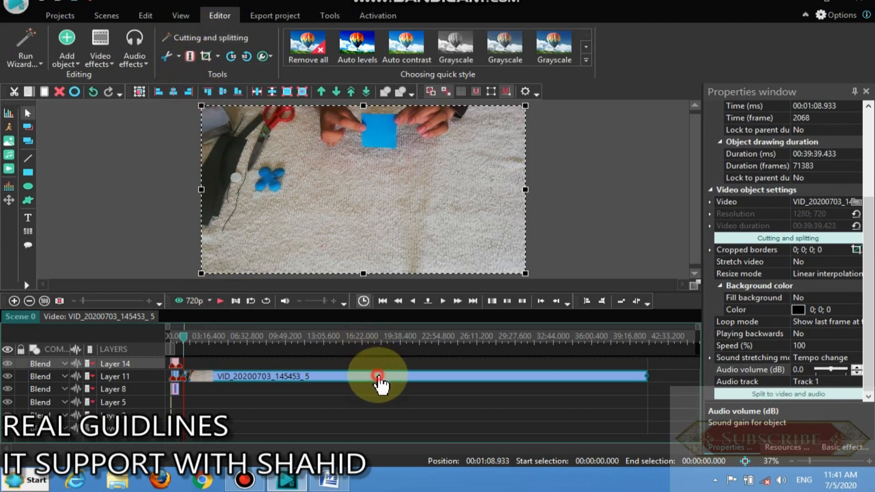
{"action": "left_click", "coordinate": [382, 301]}
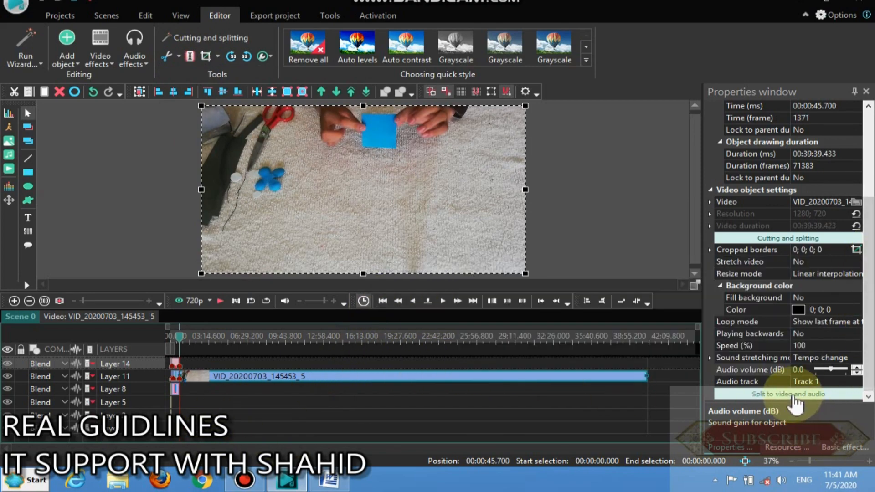
Split the VID_20200703_145453_5 clip into video and audio, delete the separated audio, and preview the scene.
{"action": "left_click", "coordinate": [767, 397]}
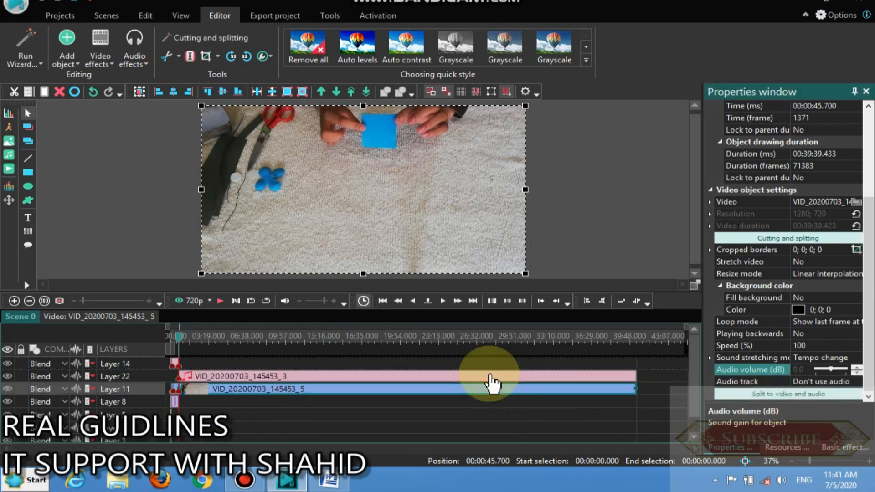
{"action": "left_click", "coordinate": [490, 376]}
{"action": "right_click", "coordinate": [490, 377]}
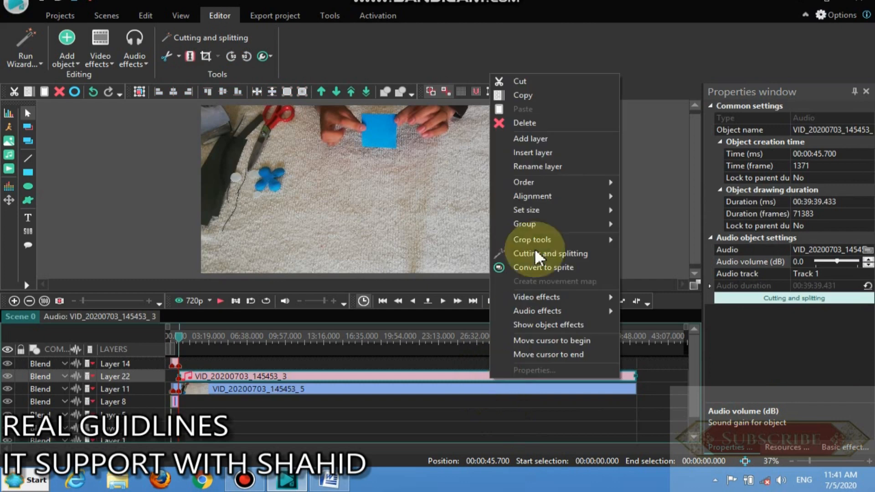
{"action": "left_click", "coordinate": [547, 124]}
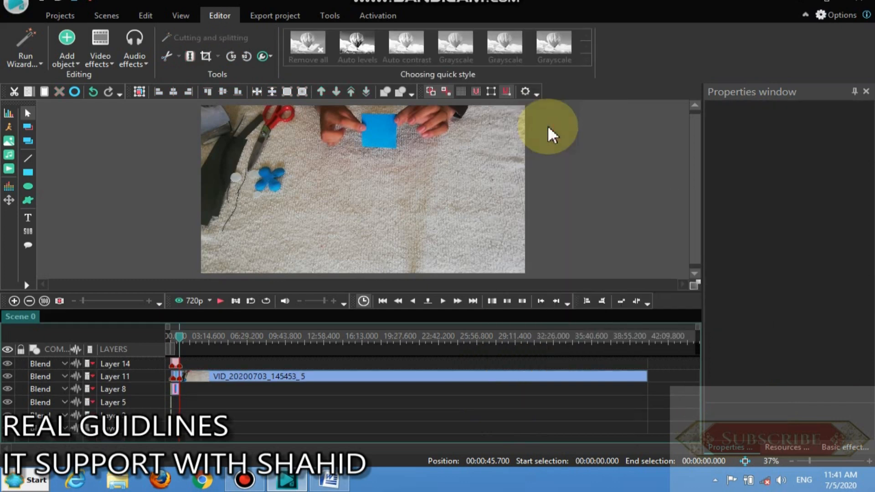
{"action": "left_click", "coordinate": [220, 302]}
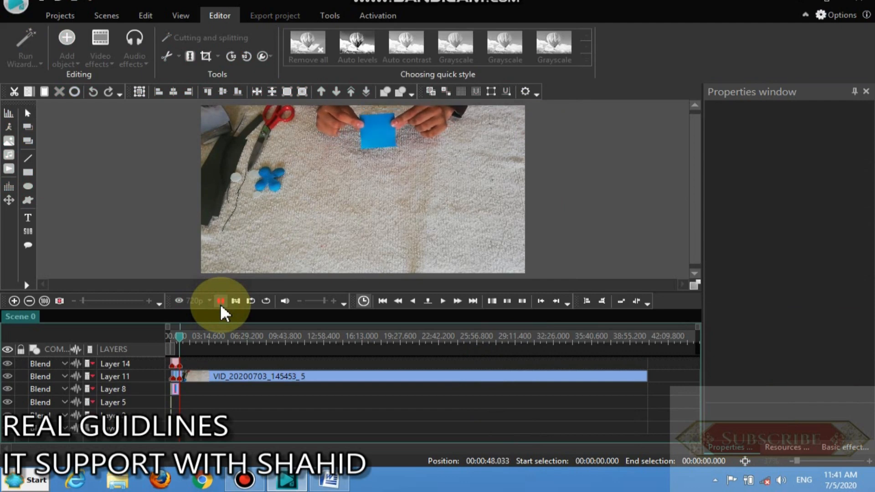
{"action": "left_click", "coordinate": [221, 302]}
Check the footage through to its end and trim the end of the VID_20200703_145453_5 clip at 00:39:32.533.
{"action": "left_click", "coordinate": [181, 338]}
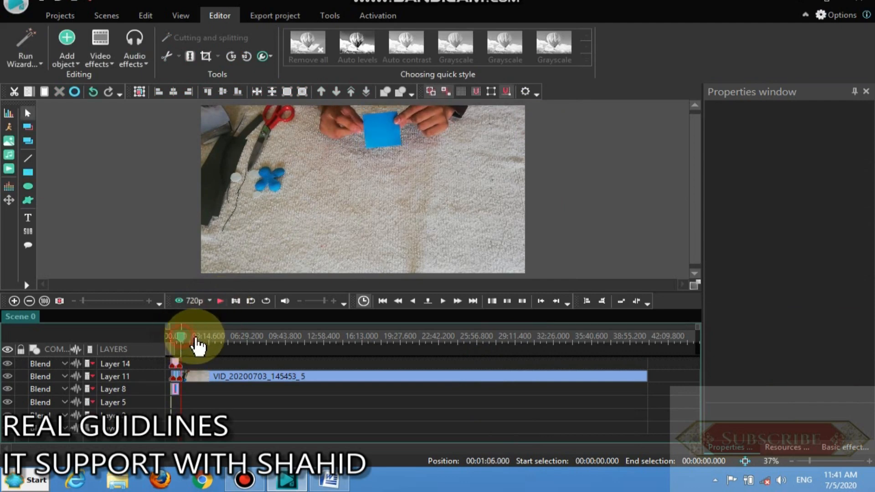
{"action": "left_click", "coordinate": [364, 342]}
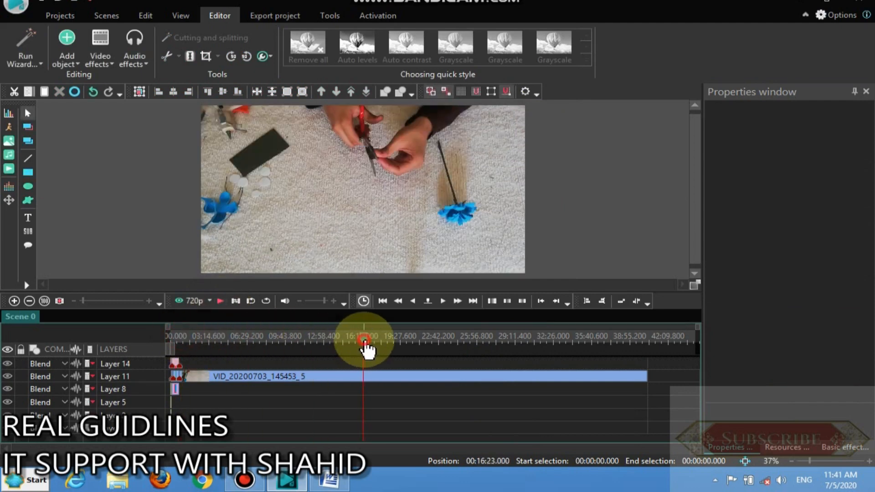
{"action": "left_click", "coordinate": [544, 341]}
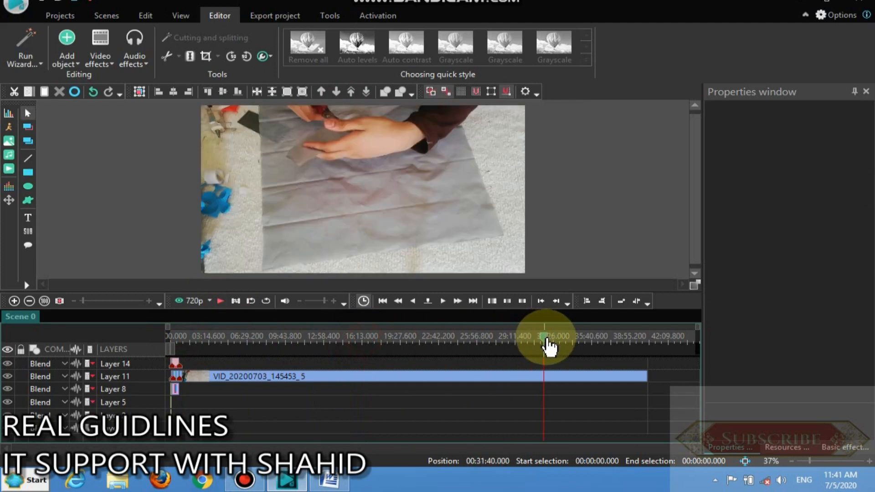
{"action": "left_click_drag", "start_coordinate": [548, 346], "coordinate": [640, 344]}
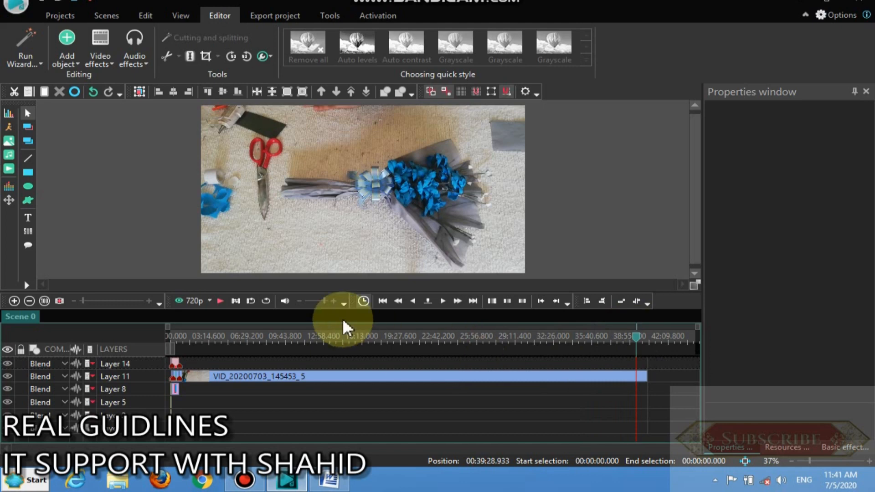
{"action": "left_click", "coordinate": [219, 302]}
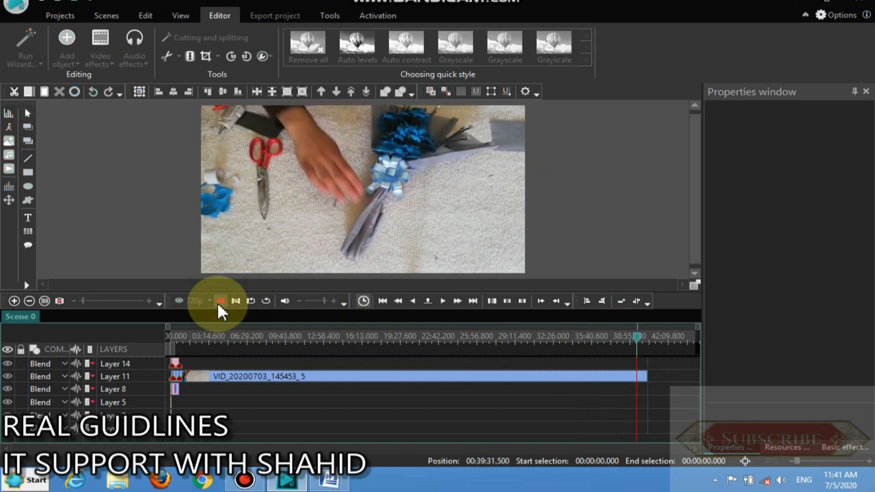
{"action": "left_click", "coordinate": [219, 302]}
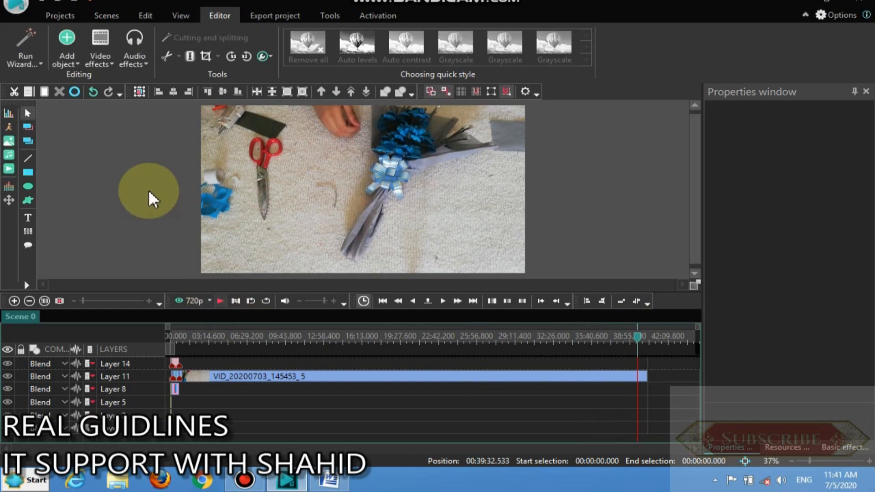
{"action": "left_click", "coordinate": [413, 379]}
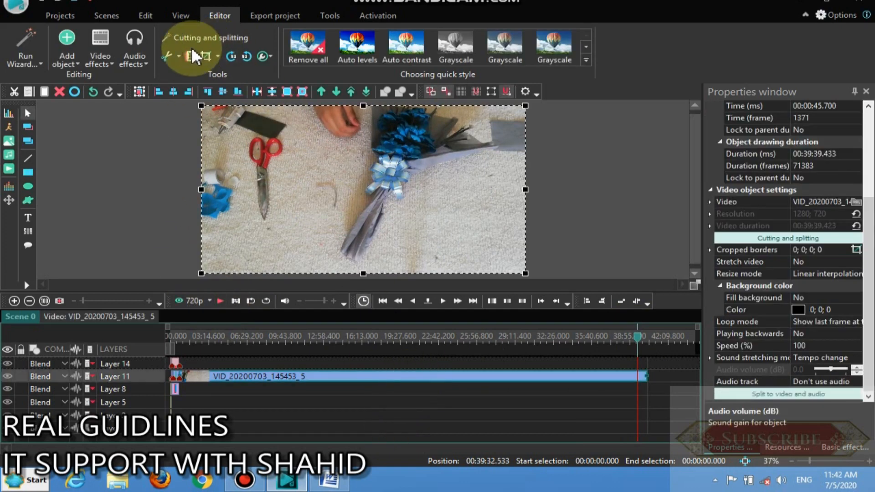
{"action": "left_click", "coordinate": [177, 55]}
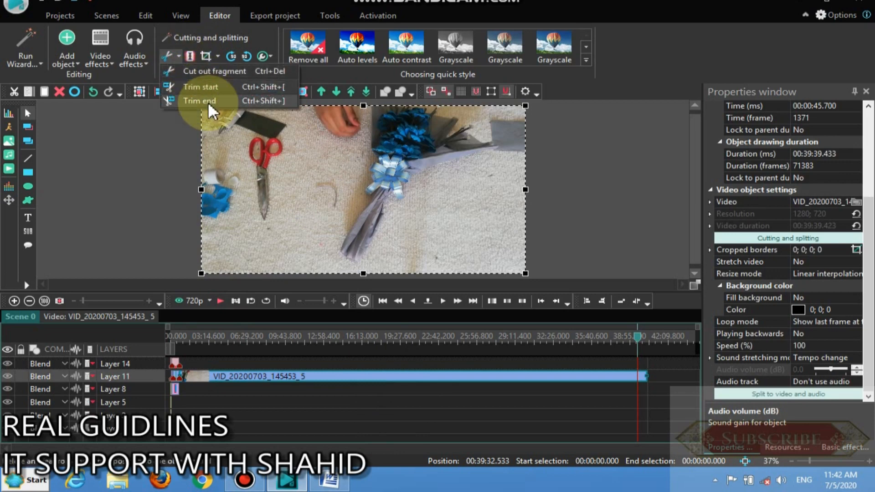
{"action": "left_click", "coordinate": [207, 101]}
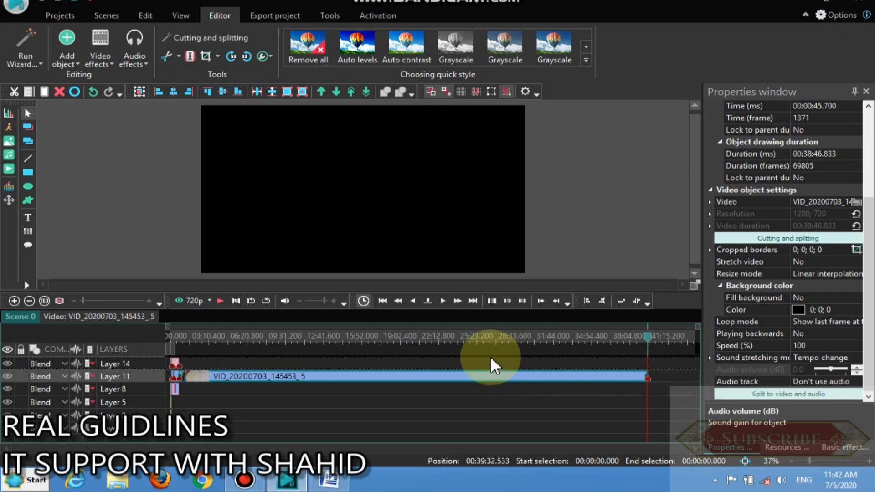
Set the VID_20200703_145453_5 clip's speed to 400% and preview it from 00:00:45.700.
{"action": "left_click", "coordinate": [388, 304]}
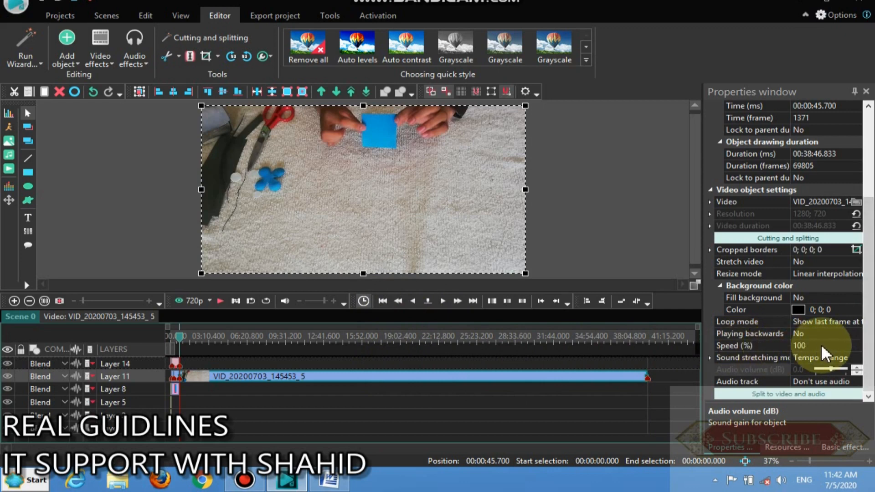
{"action": "left_click", "coordinate": [804, 345]}
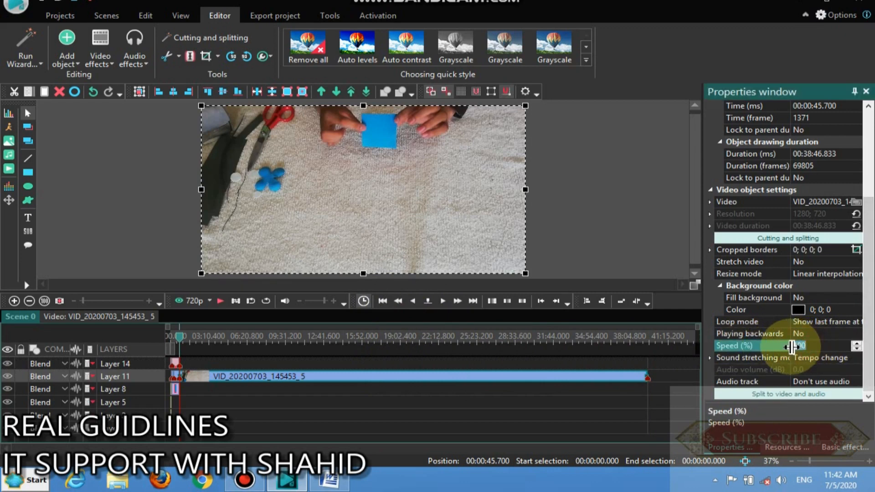
{"action": "type", "text": "4"}
{"action": "left_click", "coordinate": [792, 347]}
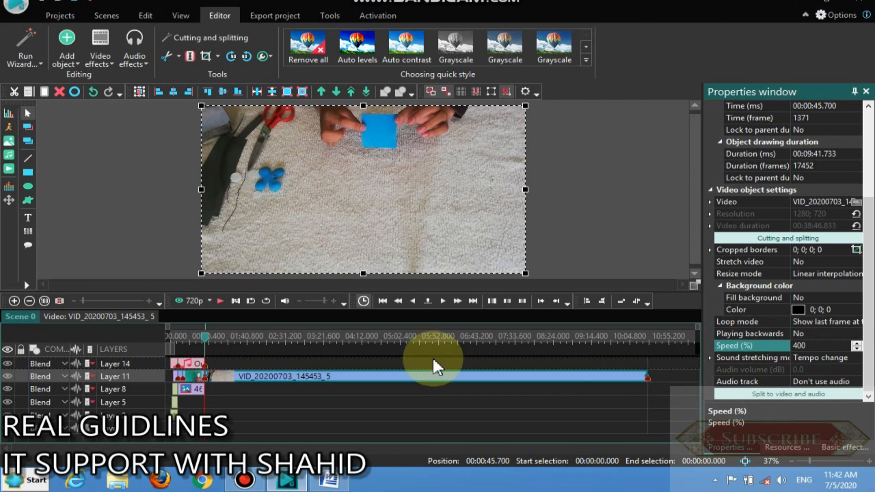
{"action": "left_click", "coordinate": [224, 300]}
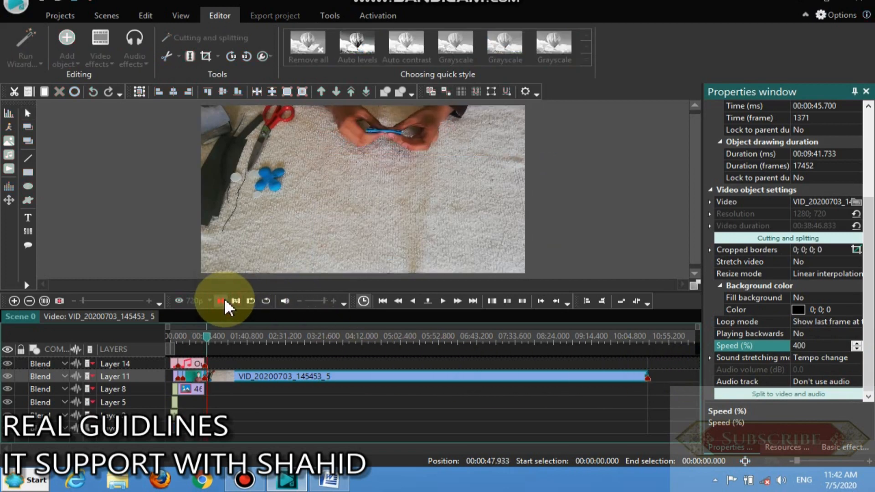
{"action": "left_click", "coordinate": [223, 301]}
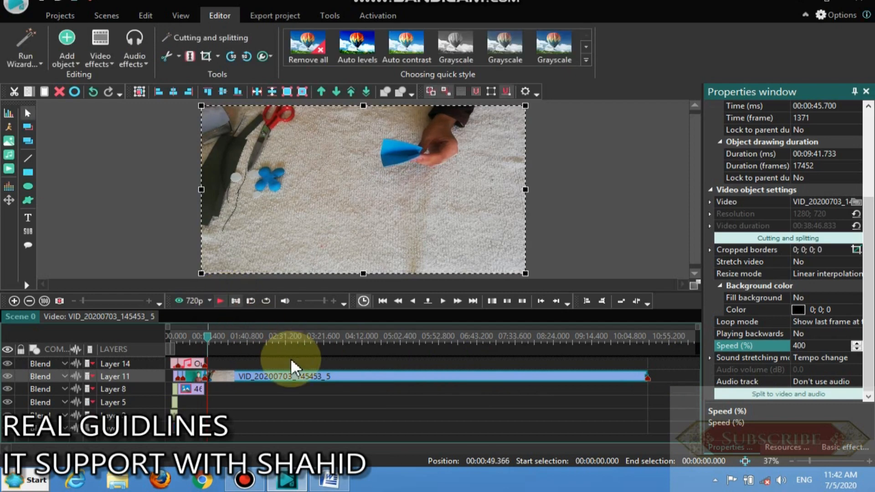
Trim the start of the VID_20200703_151120_6 clip at 00:10:48.333 and move the clip back to start at 00:10:27.433.
{"action": "left_click", "coordinate": [477, 300]}
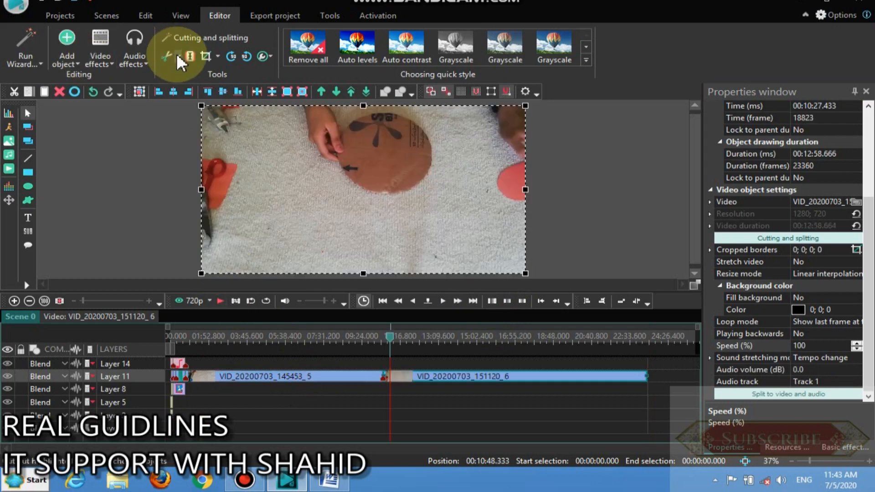
{"action": "left_click", "coordinate": [177, 53]}
{"action": "left_click", "coordinate": [190, 84]}
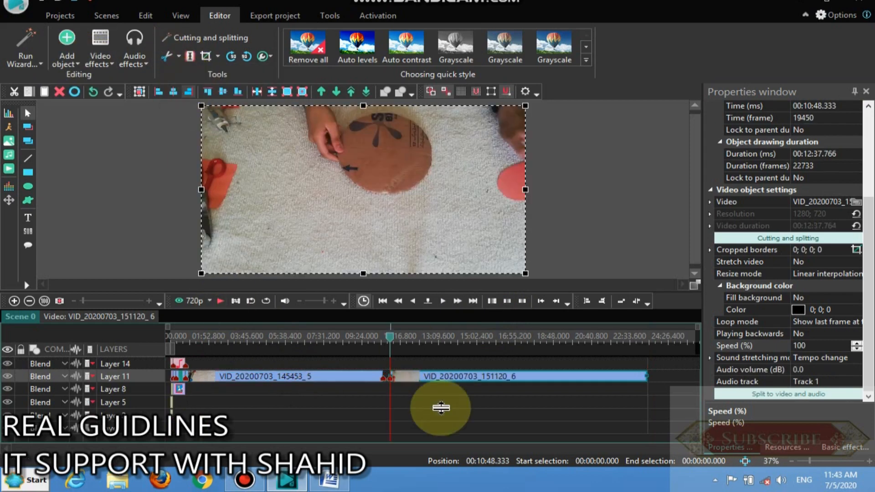
{"action": "left_click_drag", "start_coordinate": [461, 386], "coordinate": [455, 385]}
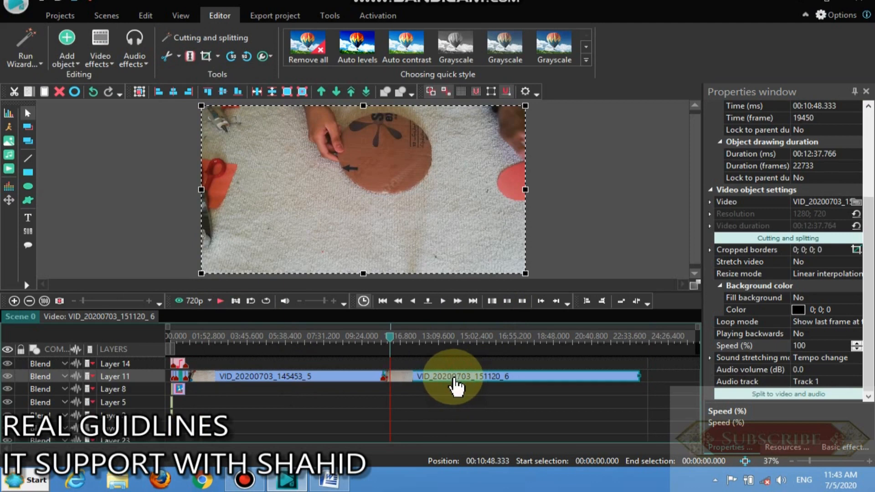
Split the VID_20200703_151120_6 clip into video and audio and delete the separated audio.
{"action": "left_click", "coordinate": [759, 398]}
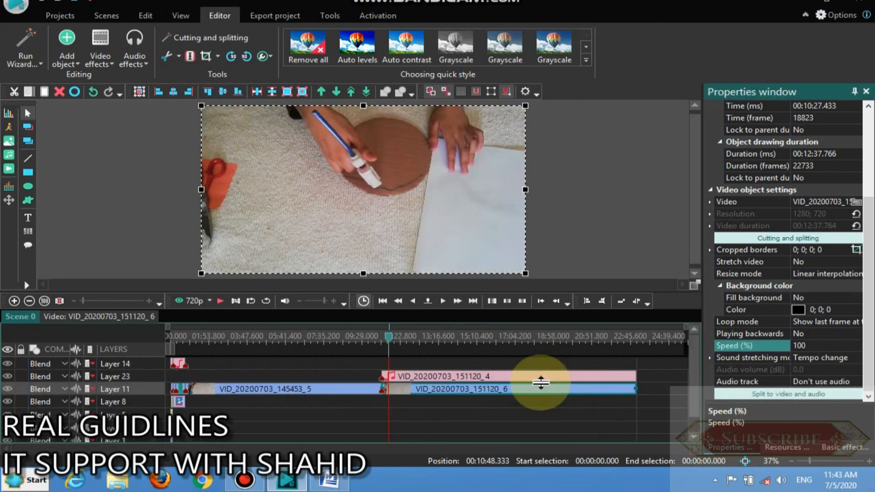
{"action": "left_click", "coordinate": [543, 380]}
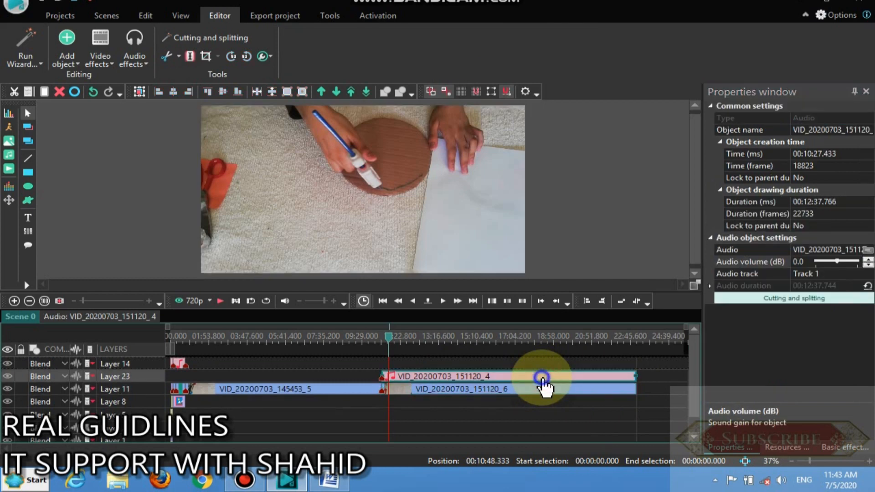
{"action": "right_click", "coordinate": [543, 381]}
{"action": "left_click", "coordinate": [595, 121]}
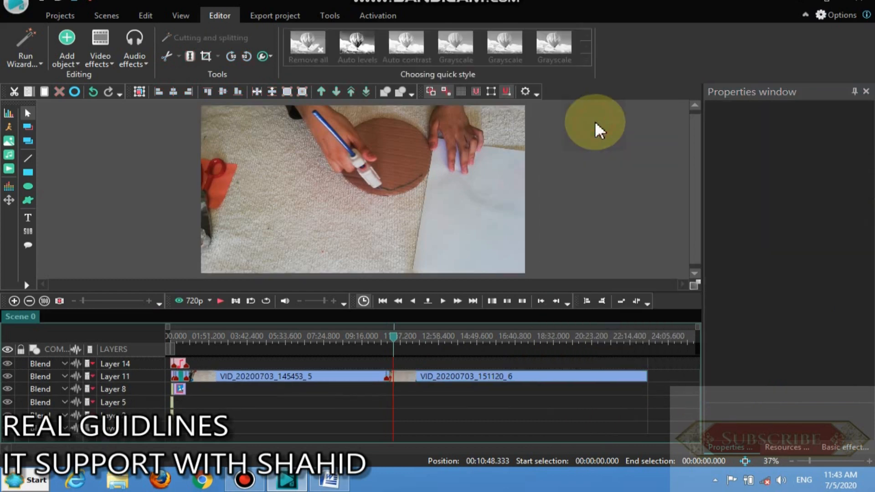
Set the speed of the VID_20200703_151120_6 clip to 400%.
{"action": "left_click", "coordinate": [539, 389]}
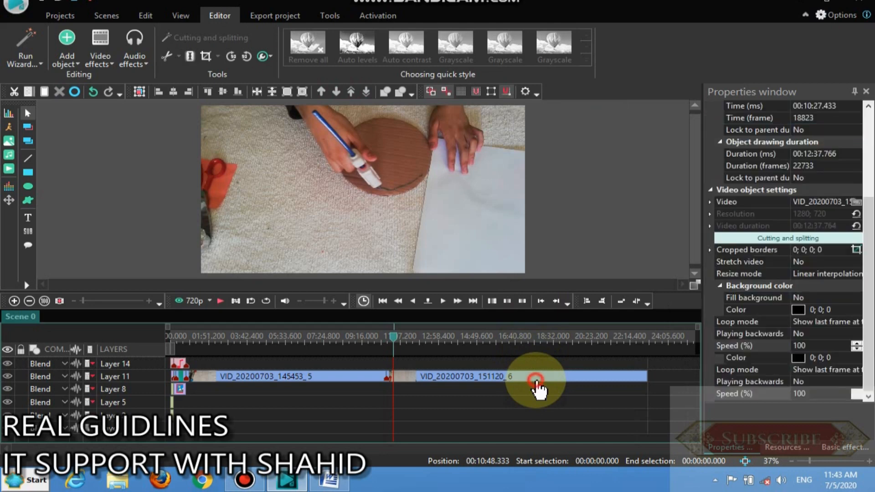
{"action": "left_click", "coordinate": [806, 345]}
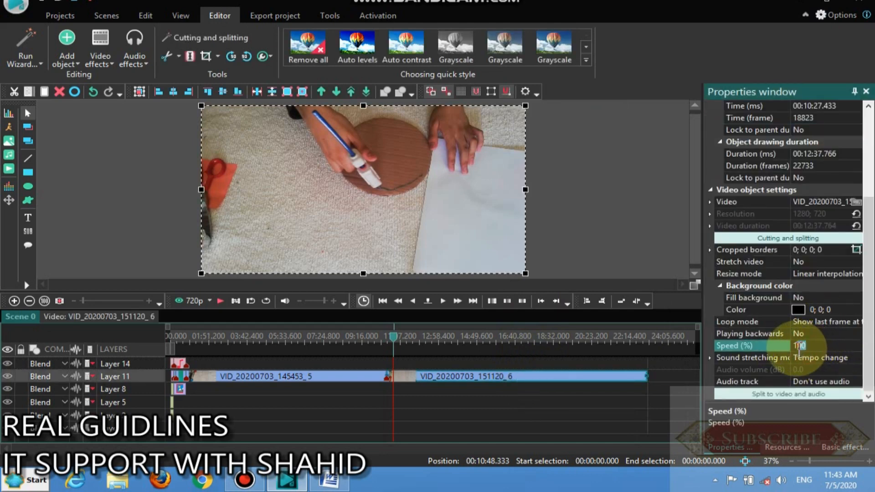
{"action": "type", "text": "4"}
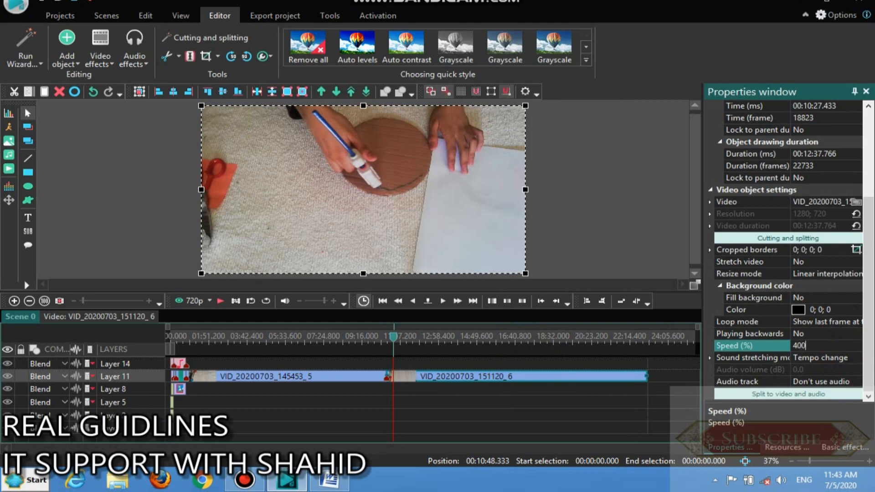
{"action": "type", "text": "00"}
{"action": "key", "text": "Return"}
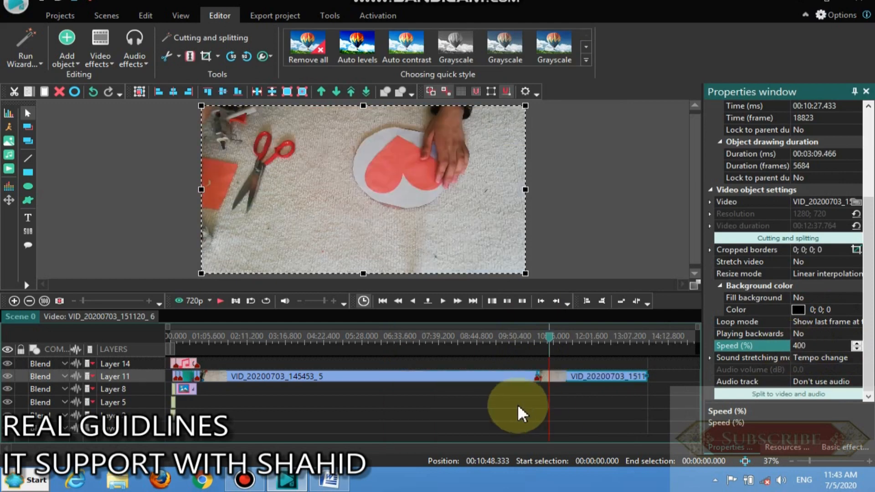
Preview the VID_20200703_151120_6 clip near its end and trim its end at 00:13:32.033.
{"action": "left_click", "coordinate": [226, 302]}
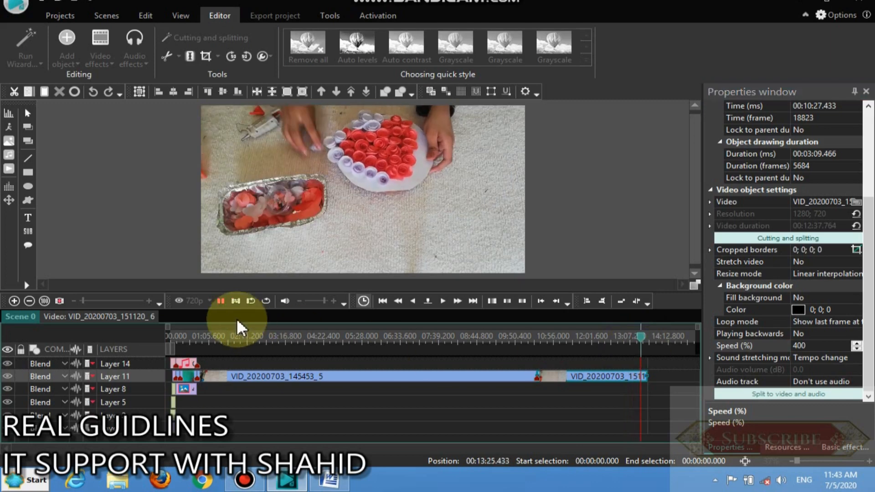
{"action": "left_click", "coordinate": [220, 300]}
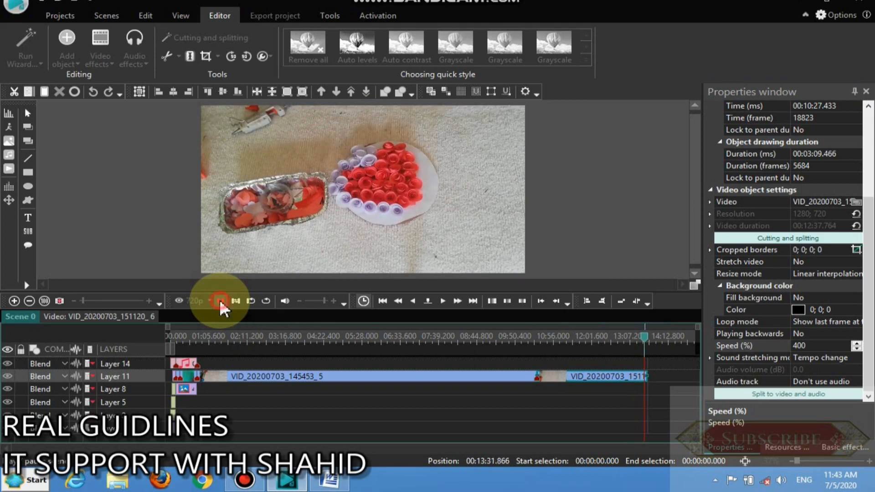
{"action": "left_click", "coordinate": [178, 56]}
{"action": "left_click", "coordinate": [190, 93]}
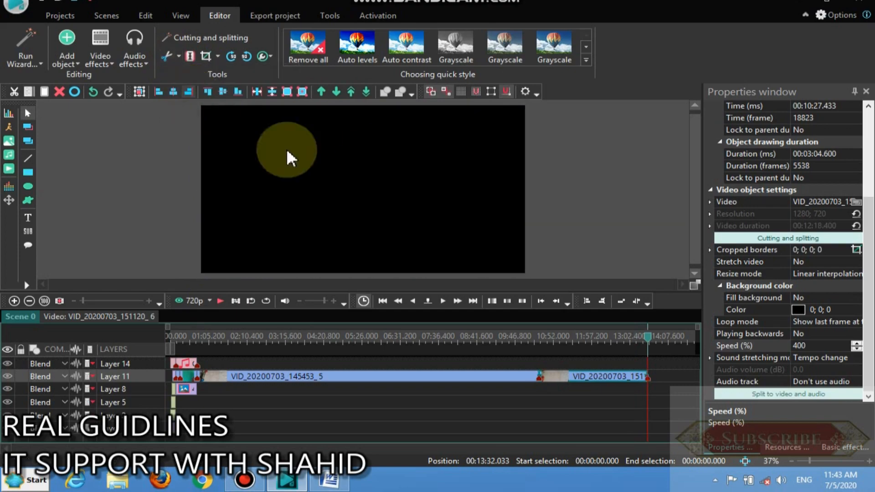
Add the video VID_20200703_154713.mp4 from the raw work folder at the cursor position 00:13:32.033, inserted into Layer 11.
{"action": "left_click", "coordinate": [75, 53]}
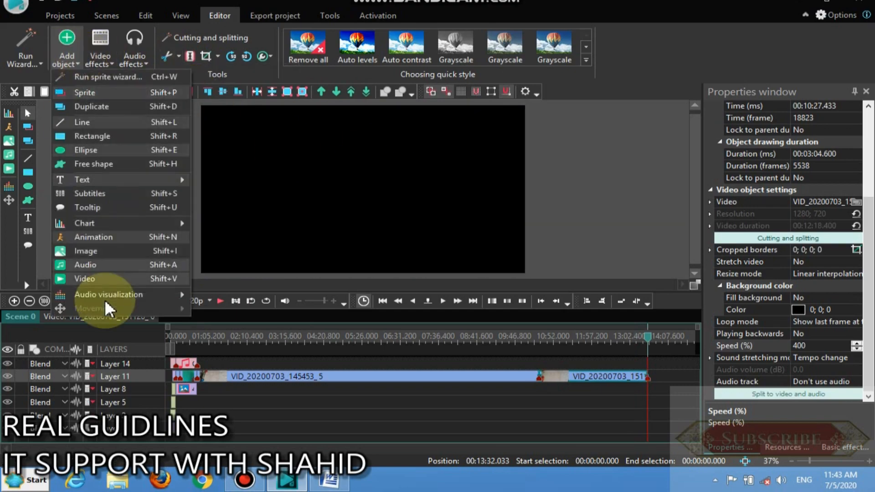
{"action": "left_click", "coordinate": [115, 280]}
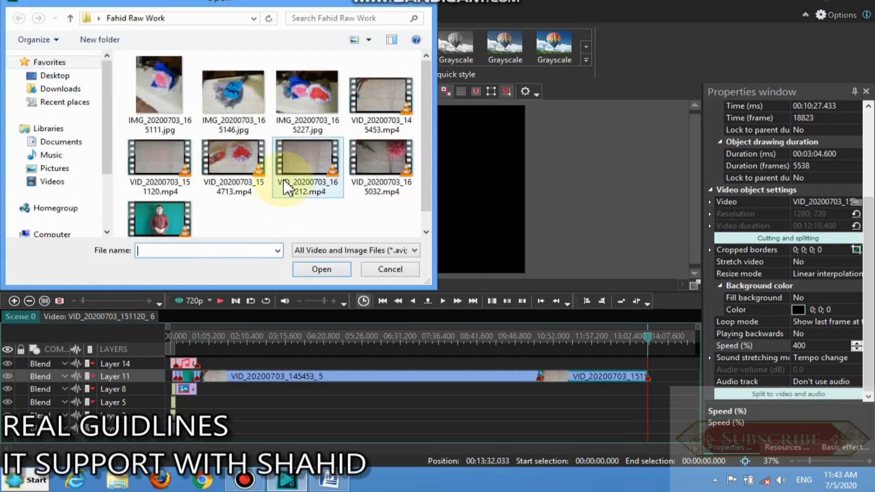
{"action": "left_click", "coordinate": [235, 144]}
{"action": "left_click", "coordinate": [334, 270]}
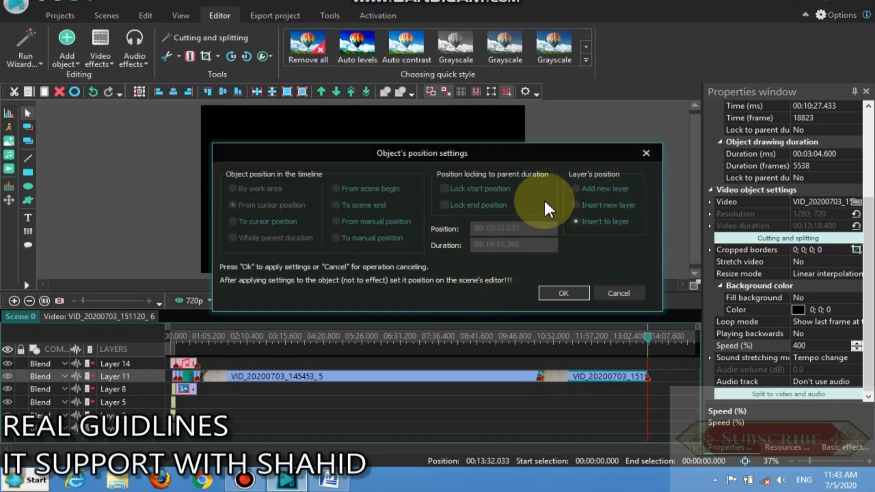
{"action": "left_click", "coordinate": [581, 292]}
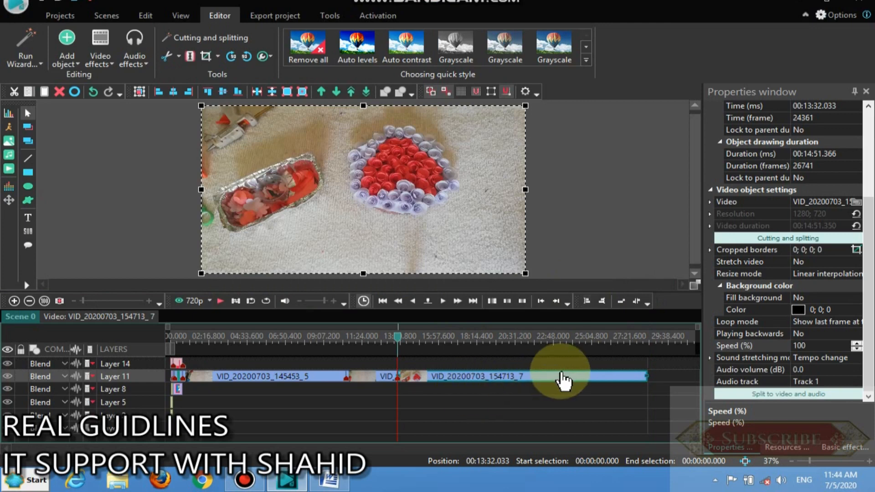
Split the VID_20200703_154713_7 clip into video and audio and delete the separated audio.
{"action": "left_click", "coordinate": [478, 378]}
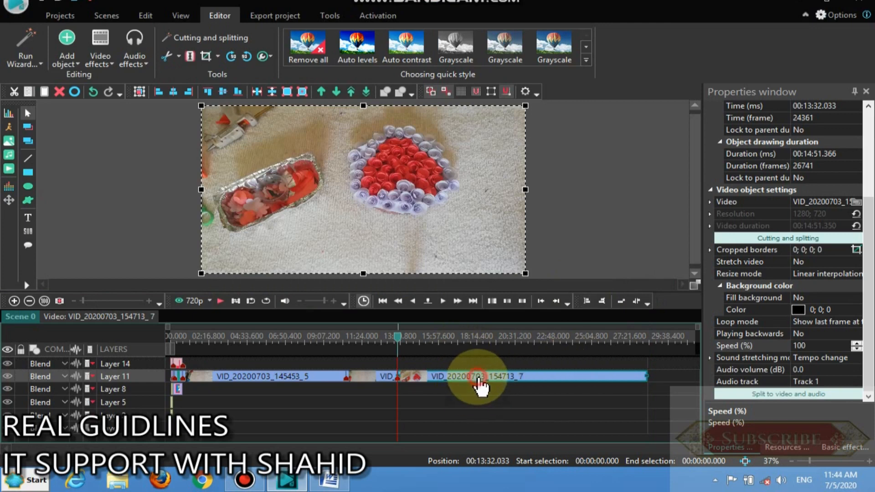
{"action": "left_click", "coordinate": [787, 394]}
{"action": "left_click", "coordinate": [534, 378]}
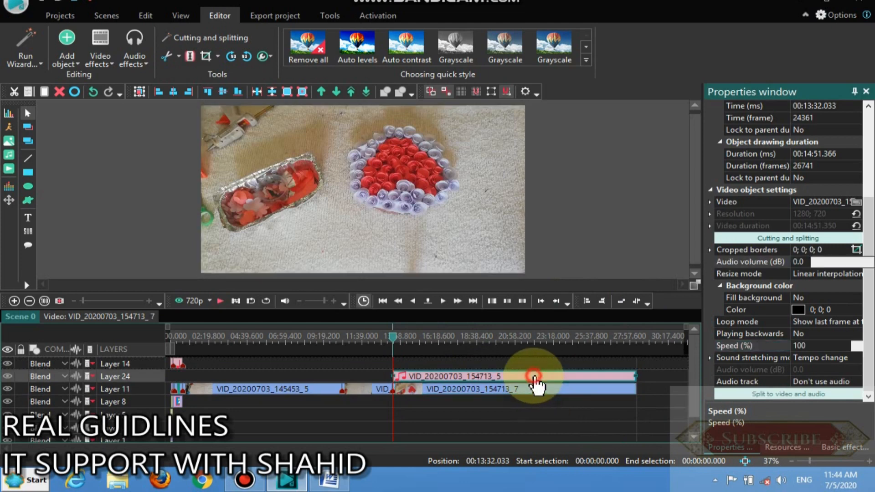
{"action": "right_click", "coordinate": [535, 378]}
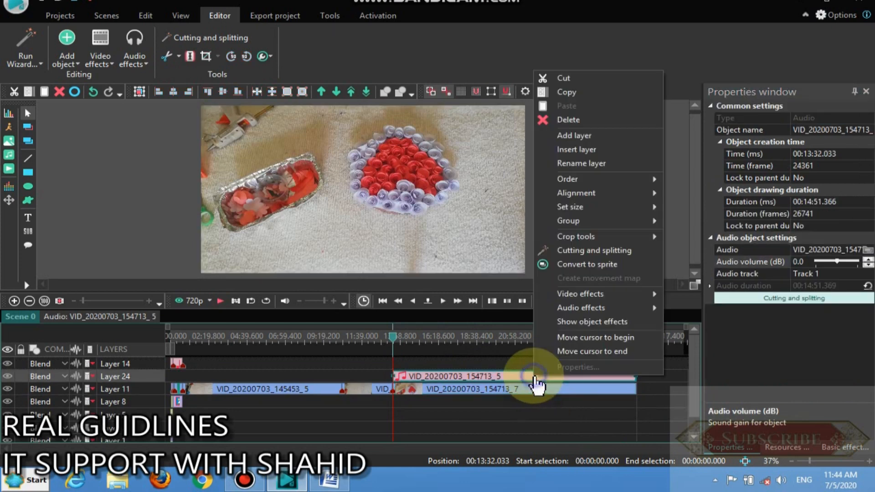
{"action": "left_click", "coordinate": [568, 120]}
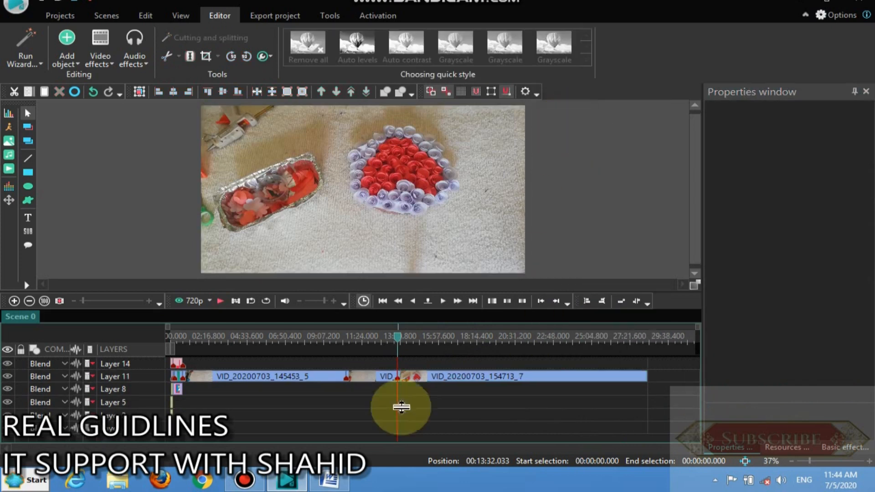
Trim the start of the VID_20200703_165032_9 clip at 00:22:59.666 and move the clip back to 00:22:19.266 against the previous clip.
{"action": "left_click", "coordinate": [222, 301]}
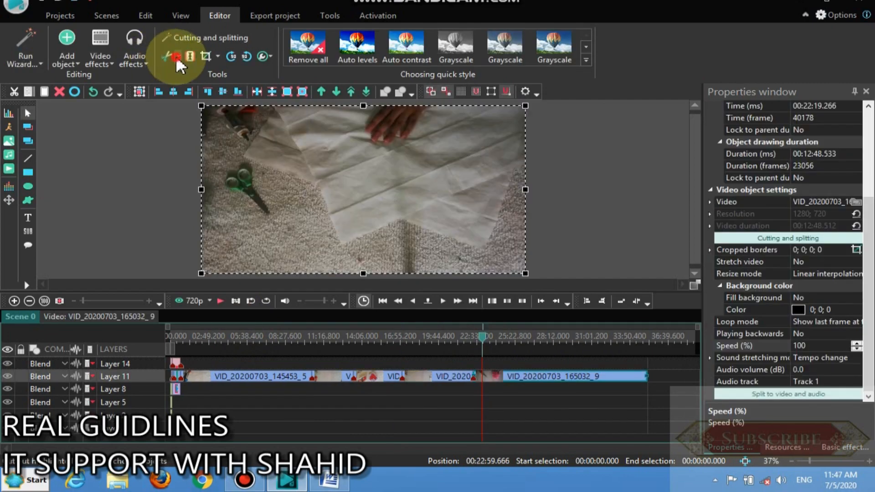
{"action": "left_click", "coordinate": [177, 56]}
{"action": "left_click", "coordinate": [188, 86]}
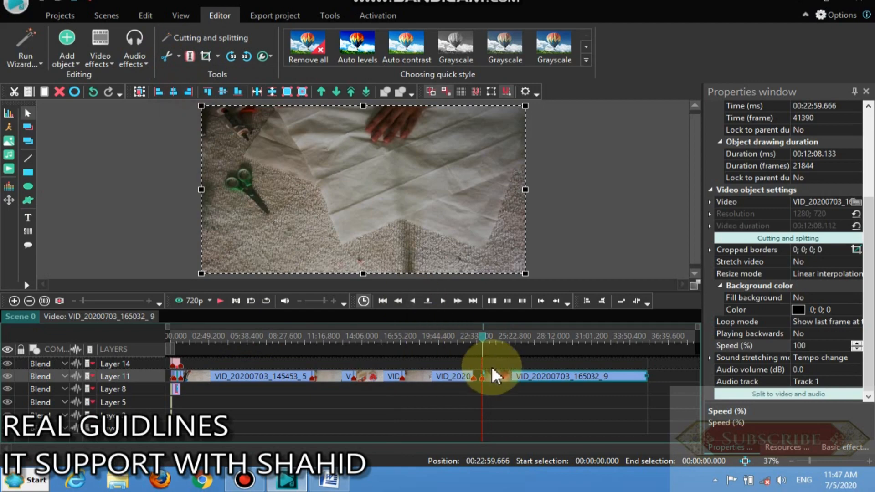
{"action": "left_click_drag", "start_coordinate": [513, 381], "coordinate": [491, 383]}
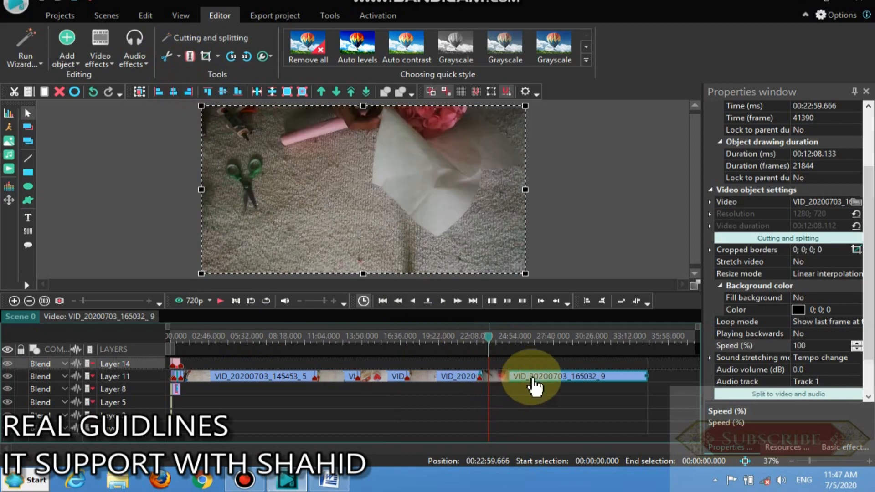
Split the VID_20200703_165032_9 clip into video and audio and delete the separated audio.
{"action": "left_click", "coordinate": [737, 395]}
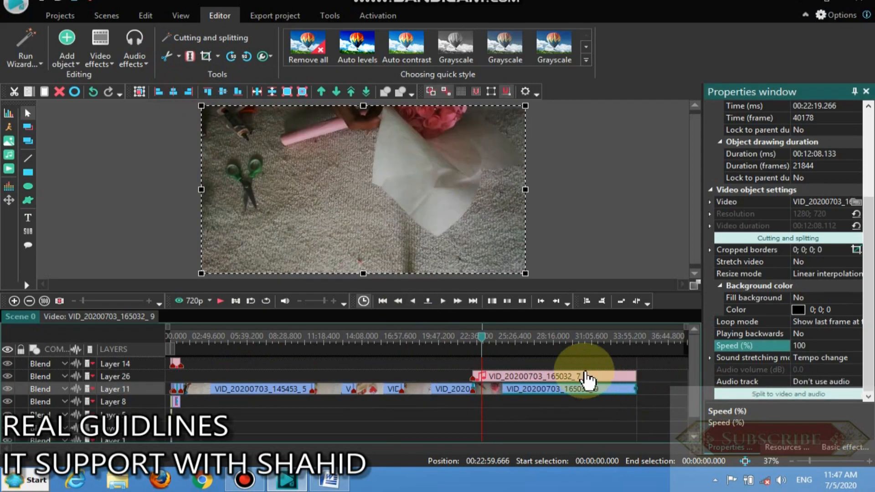
{"action": "left_click", "coordinate": [588, 380]}
{"action": "right_click", "coordinate": [587, 381]}
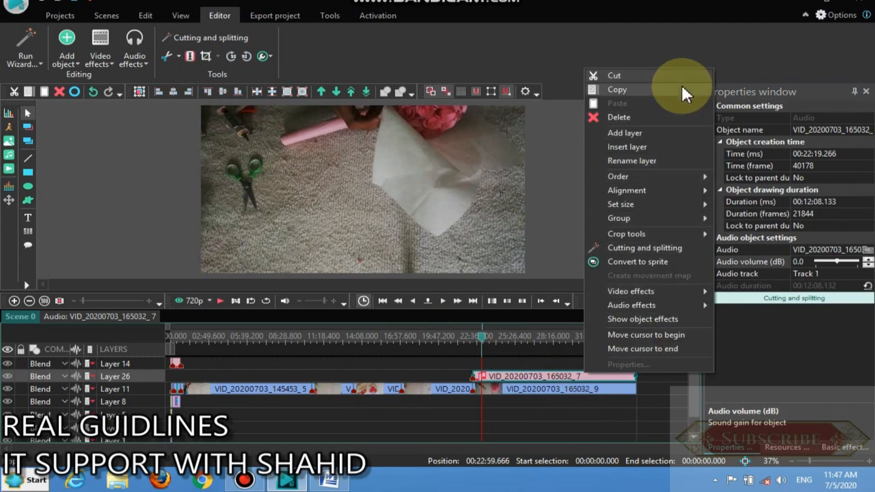
{"action": "left_click", "coordinate": [664, 117]}
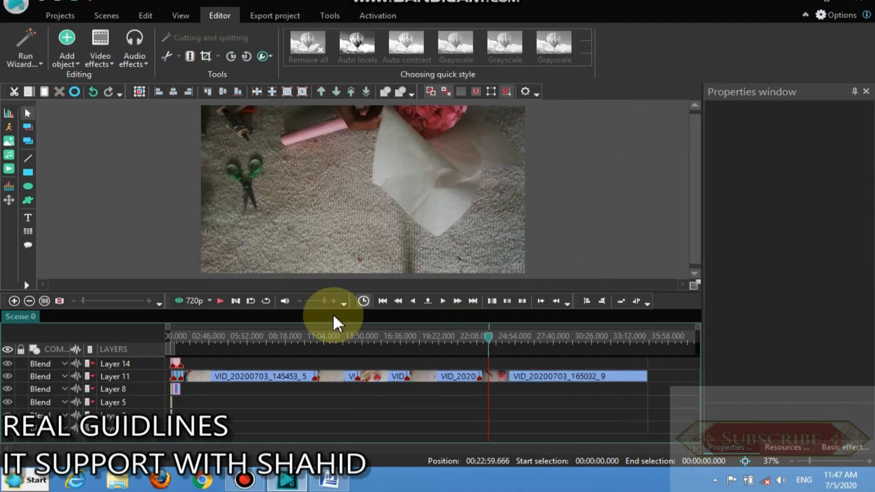
Preview the VID_20200703_165032_9 clip briefly and set its speed to 400%.
{"action": "left_click", "coordinate": [218, 302]}
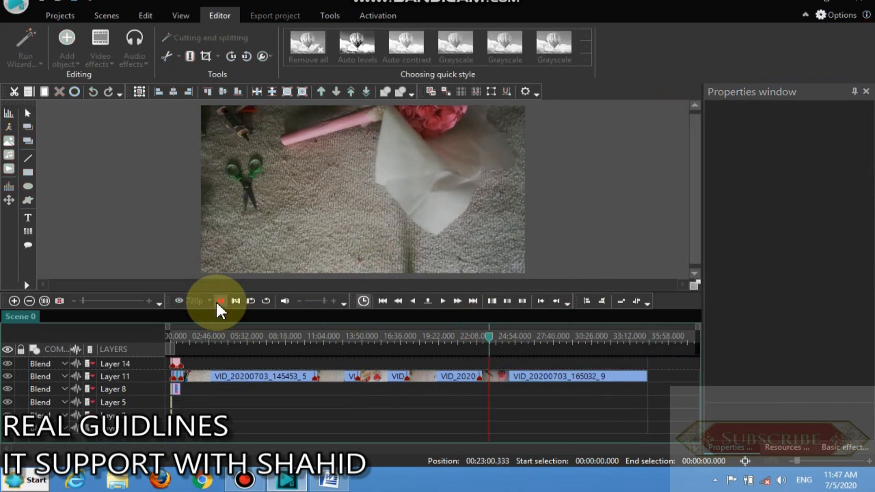
{"action": "left_click", "coordinate": [554, 380]}
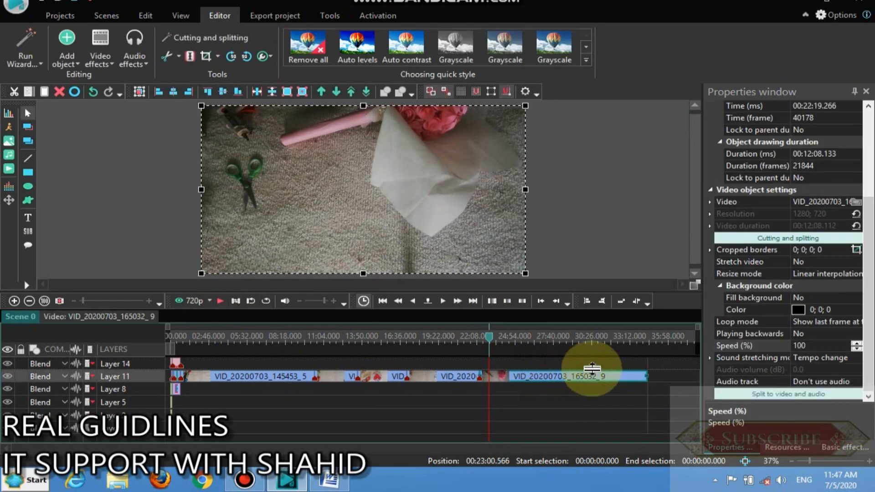
{"action": "left_click", "coordinate": [819, 347]}
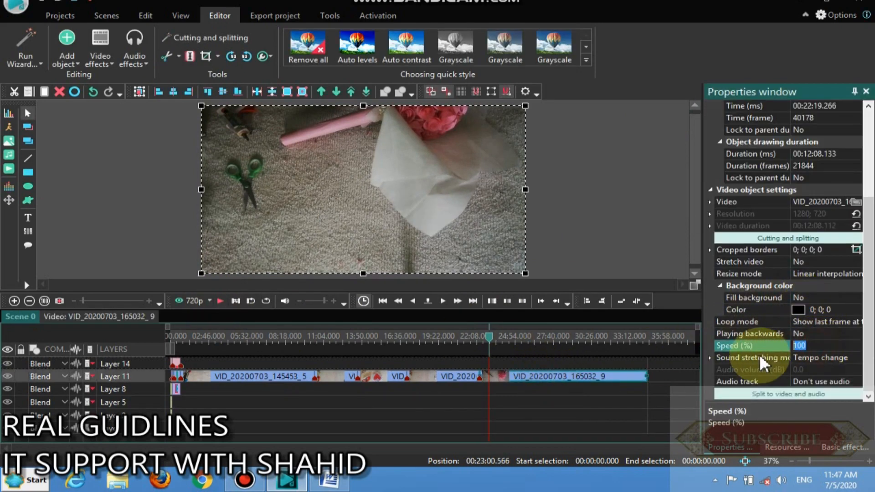
{"action": "type", "text": "4"}
{"action": "left_click", "coordinate": [761, 358]}
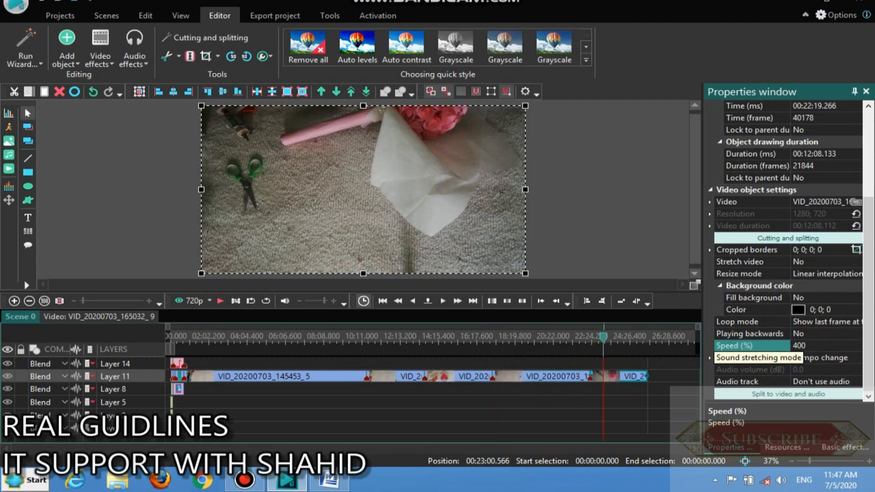
Preview the sped-up VID_20200703_165032_9 clip from its current position and again near its end.
{"action": "left_click", "coordinate": [220, 301]}
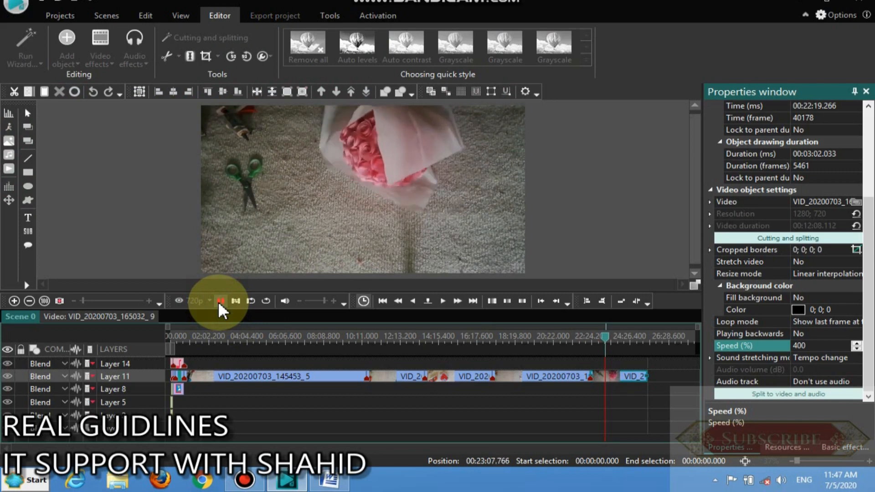
{"action": "left_click", "coordinate": [220, 301]}
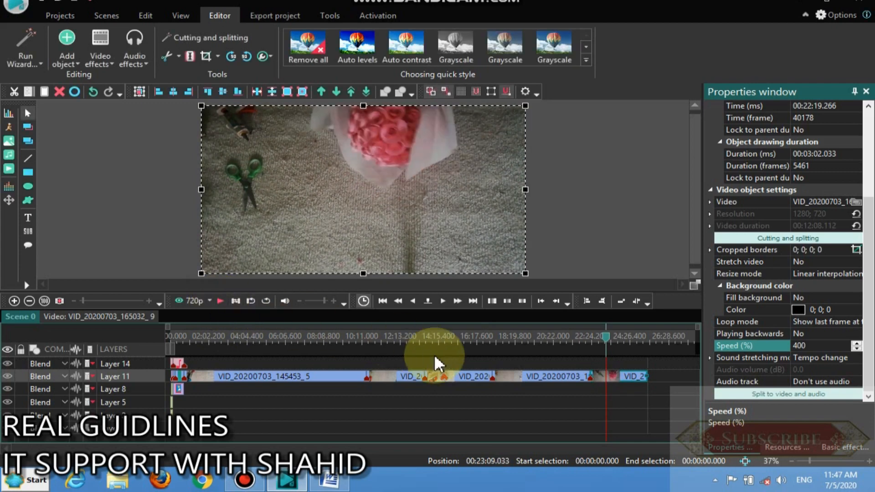
{"action": "left_click", "coordinate": [604, 338]}
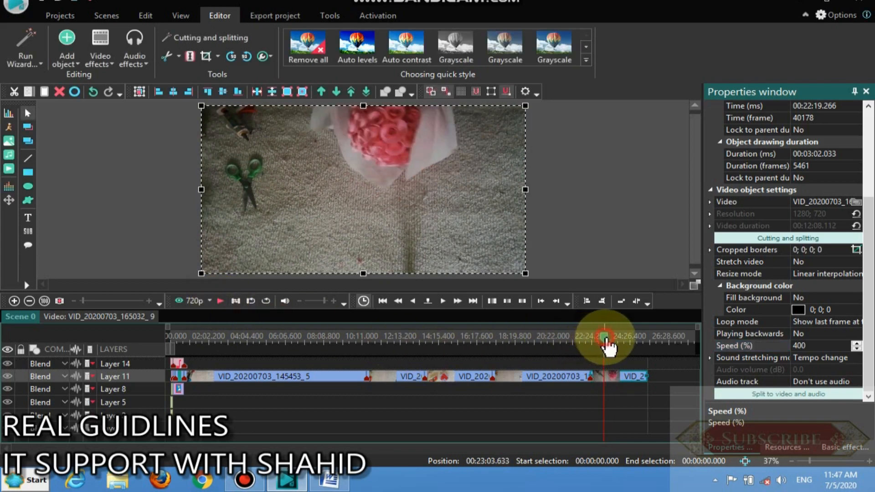
{"action": "left_click_drag", "start_coordinate": [605, 339], "coordinate": [626, 339]}
{"action": "left_click", "coordinate": [641, 350]}
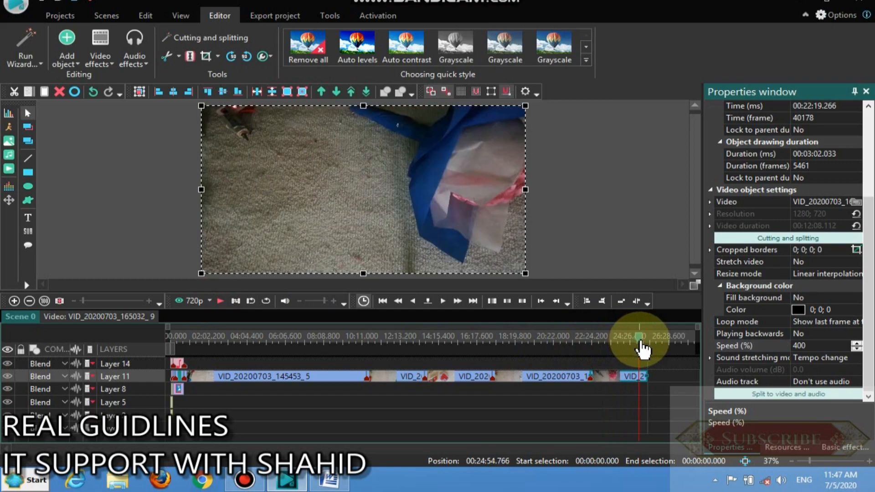
{"action": "left_click", "coordinate": [221, 302]}
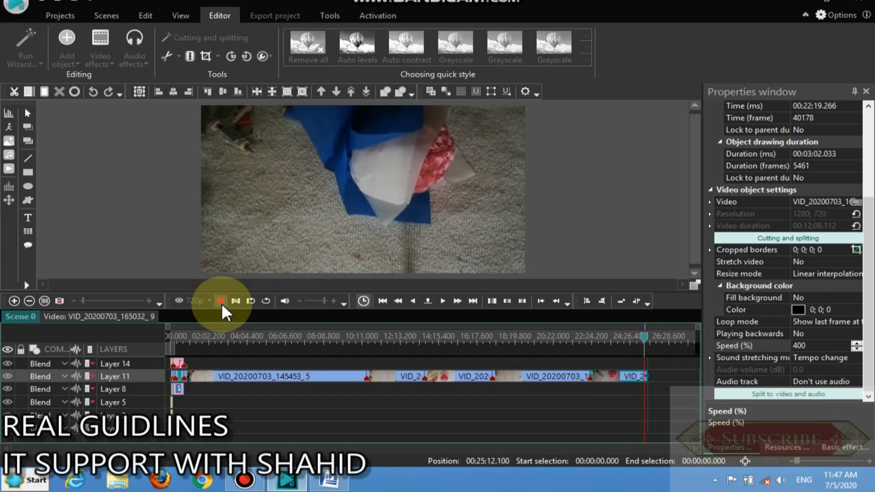
{"action": "left_click", "coordinate": [221, 303]}
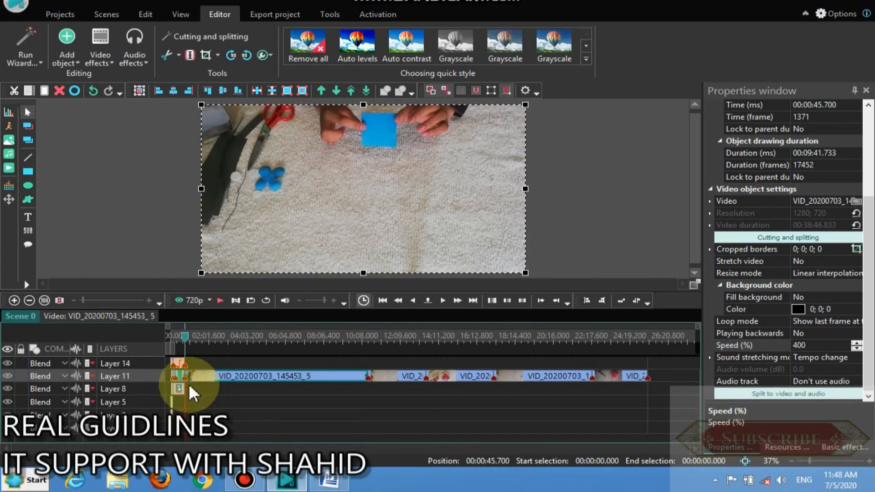
Add the audio Beneath_the_Moonlight.mp3 from the youtube folder inside Raw Music on drive E, at cursor position 00:00:45.700 on a new layer.
{"action": "left_click", "coordinate": [72, 61]}
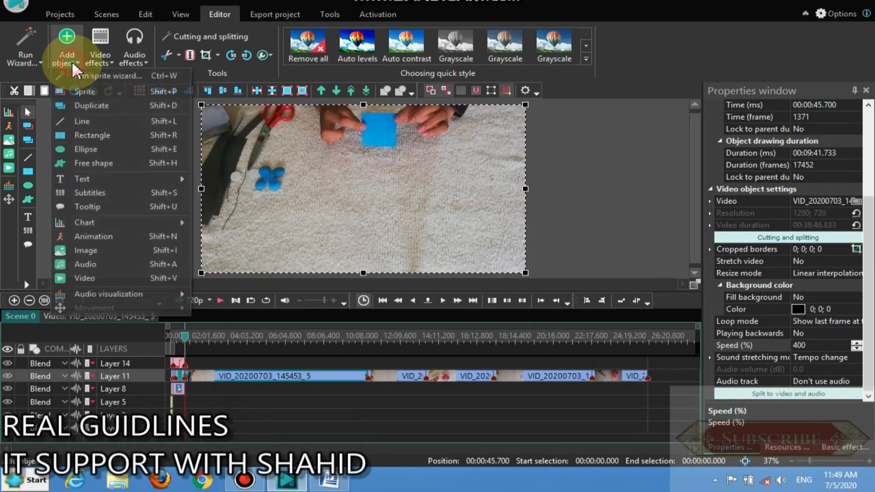
{"action": "left_click", "coordinate": [108, 265]}
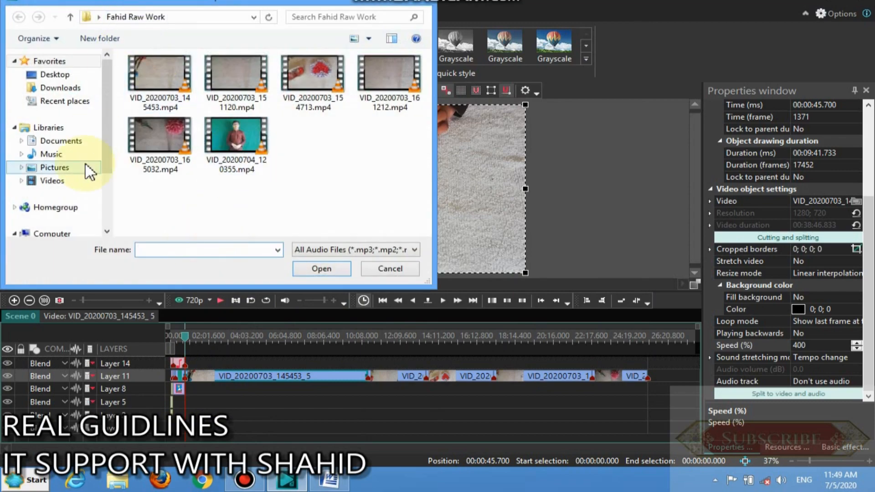
{"action": "left_click_drag", "start_coordinate": [108, 162], "coordinate": [115, 213]}
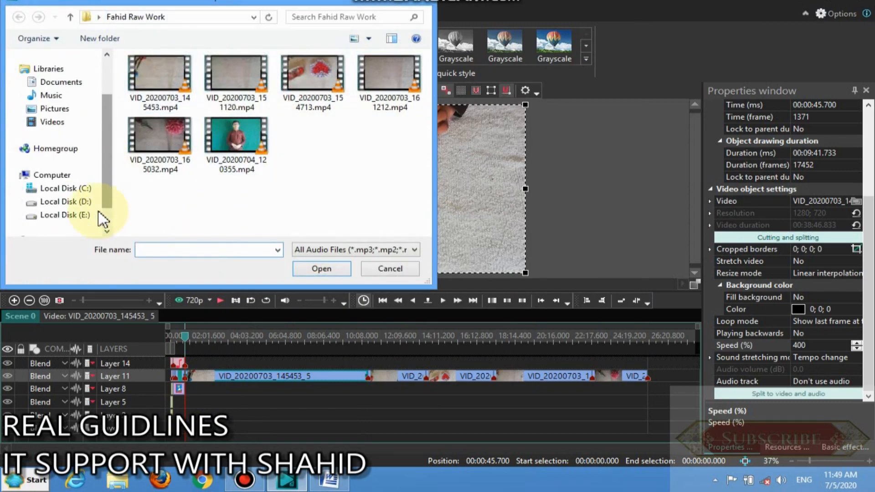
{"action": "left_click", "coordinate": [93, 216]}
{"action": "double_click", "coordinate": [167, 103]}
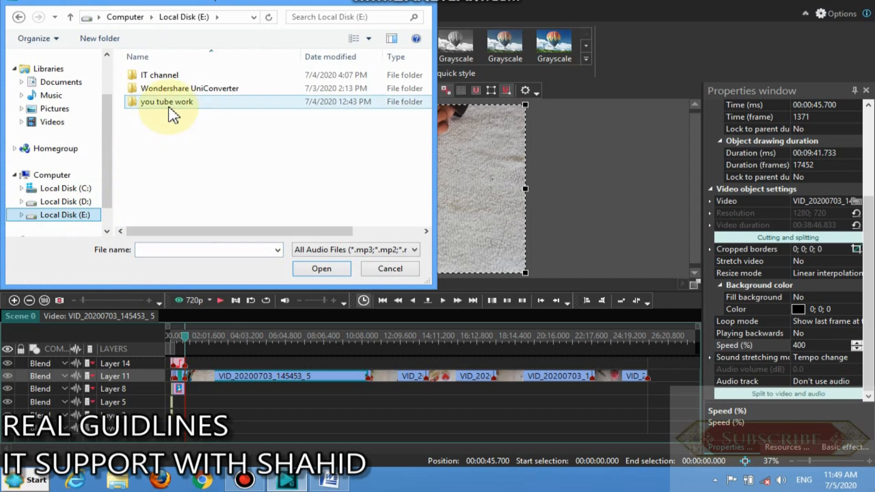
{"action": "double_click", "coordinate": [172, 88]}
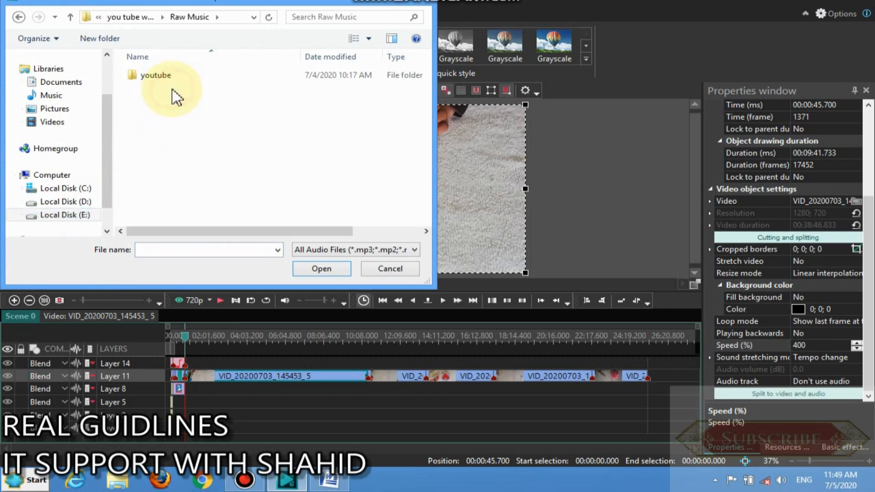
{"action": "double_click", "coordinate": [169, 77]}
{"action": "left_click", "coordinate": [177, 76]}
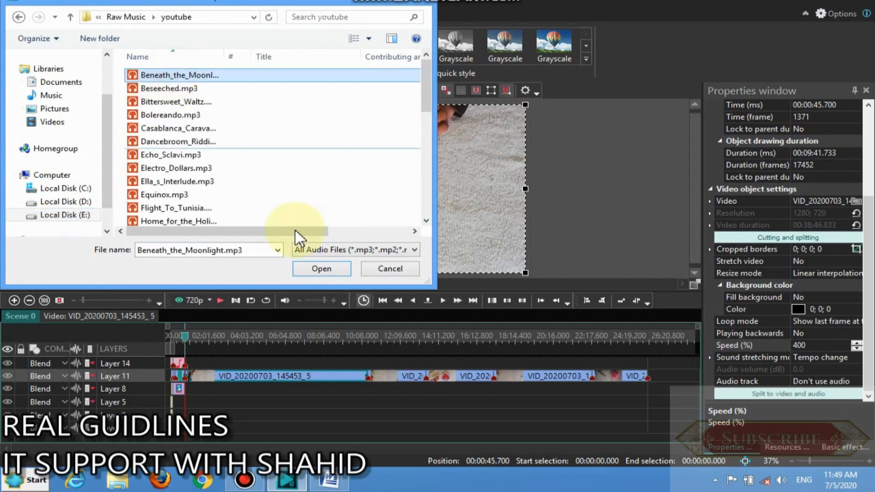
{"action": "left_click", "coordinate": [318, 269]}
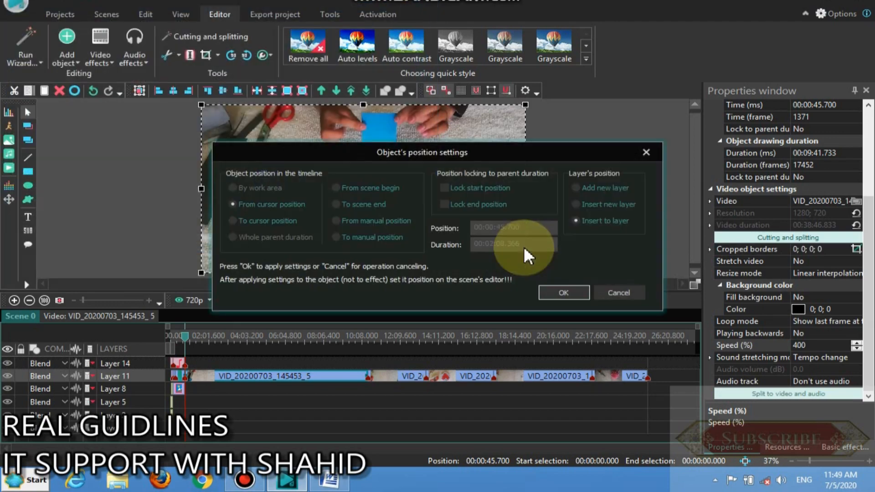
{"action": "left_click", "coordinate": [589, 184]}
{"action": "left_click", "coordinate": [575, 286]}
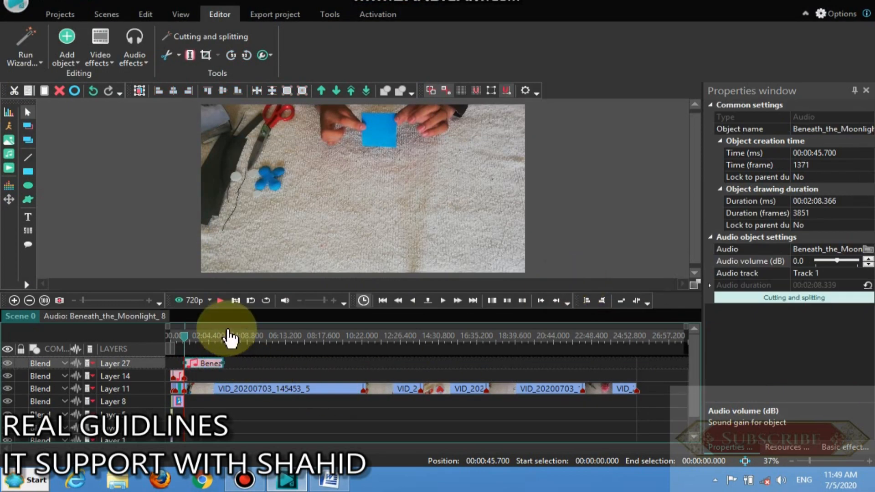
Preview the Beneath_the_Moonlight audio and move it down to Layer 14, starting at 00:00:50.233.
{"action": "left_click", "coordinate": [221, 302]}
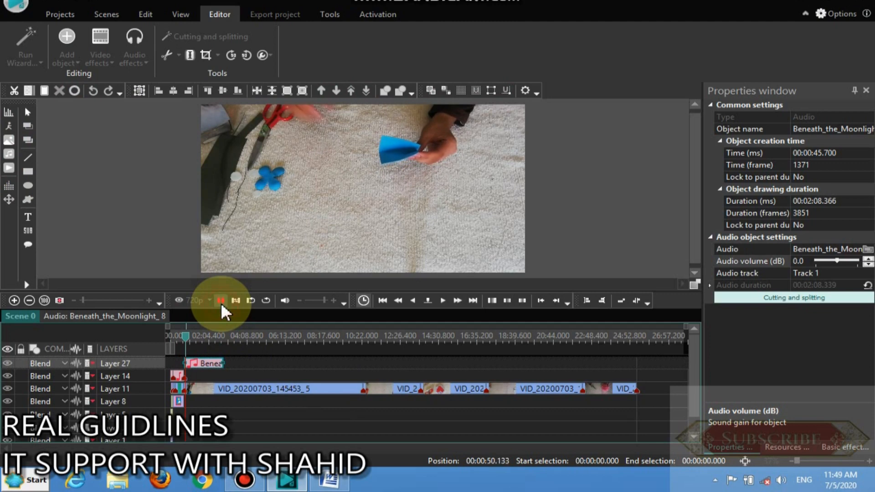
{"action": "left_click", "coordinate": [220, 302]}
{"action": "left_click_drag", "start_coordinate": [214, 368], "coordinate": [213, 376]}
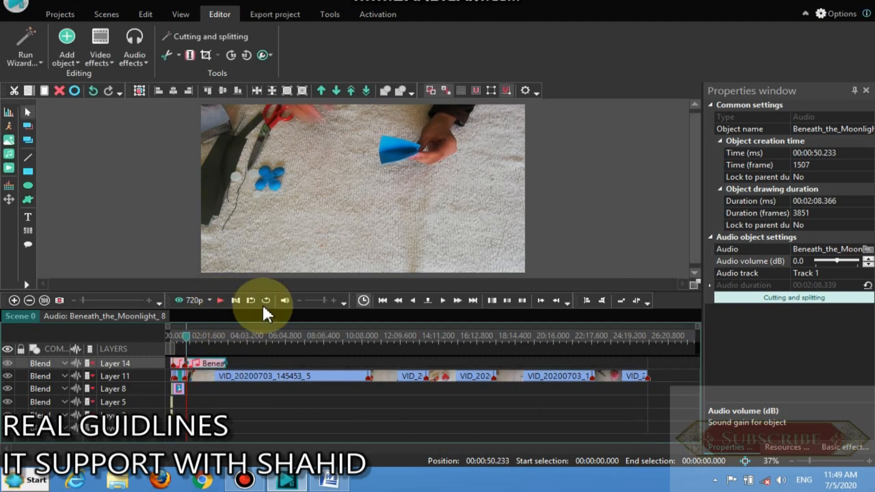
Return to the start of the VID_20200703_145453_5 clip at 00:00:45.700 and preview it with the music.
{"action": "left_click", "coordinate": [385, 302]}
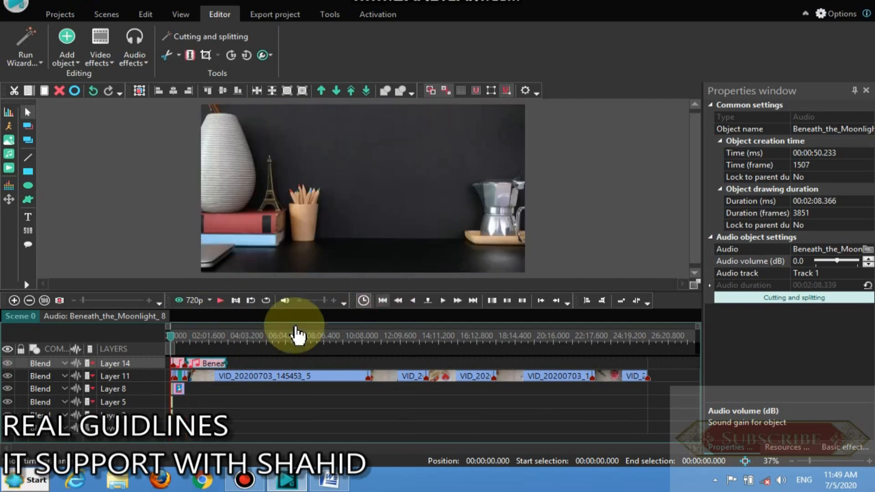
{"action": "left_click", "coordinate": [250, 378]}
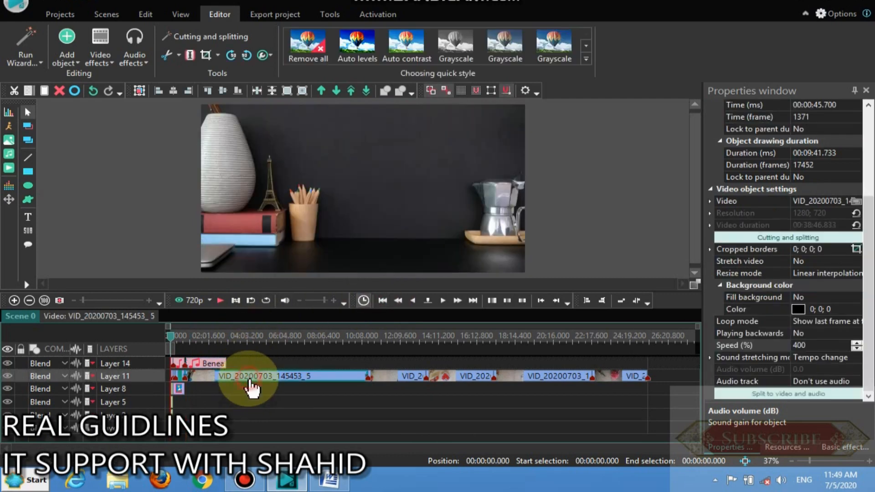
{"action": "left_click", "coordinate": [471, 298]}
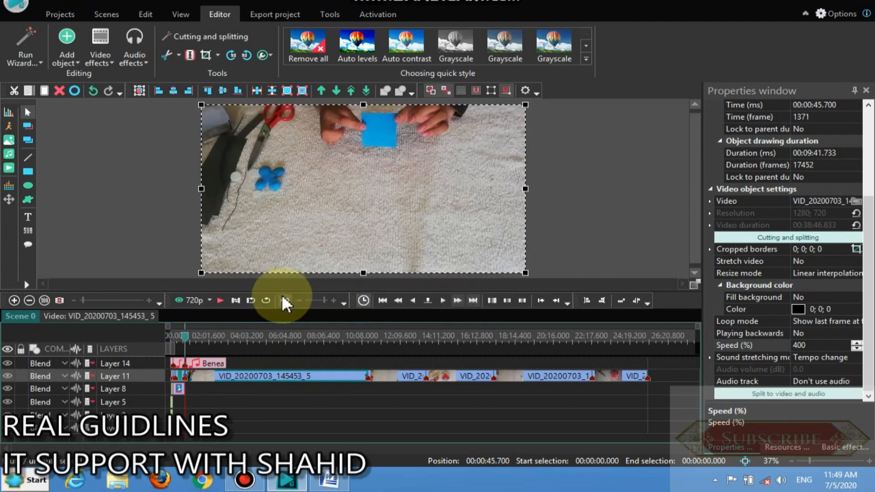
{"action": "left_click", "coordinate": [218, 301]}
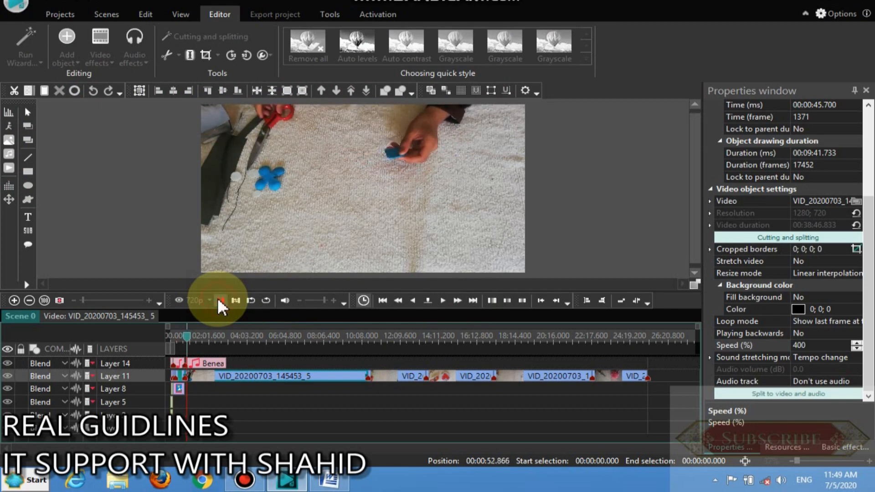
{"action": "left_click", "coordinate": [219, 300]}
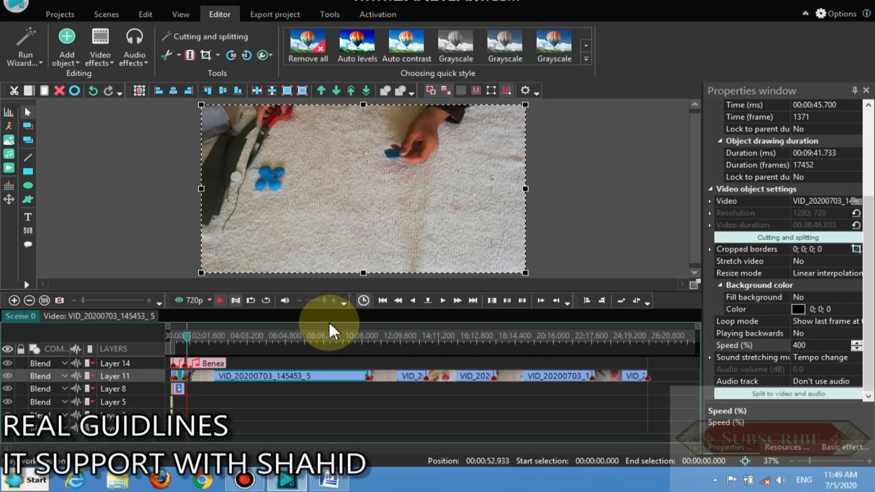
Move the Beneath_the_Moonlight audio on Layer 14 to start at 00:00:45.700 with the VID_20200703_145453_5 clip, and preview it.
{"action": "left_click", "coordinate": [387, 302]}
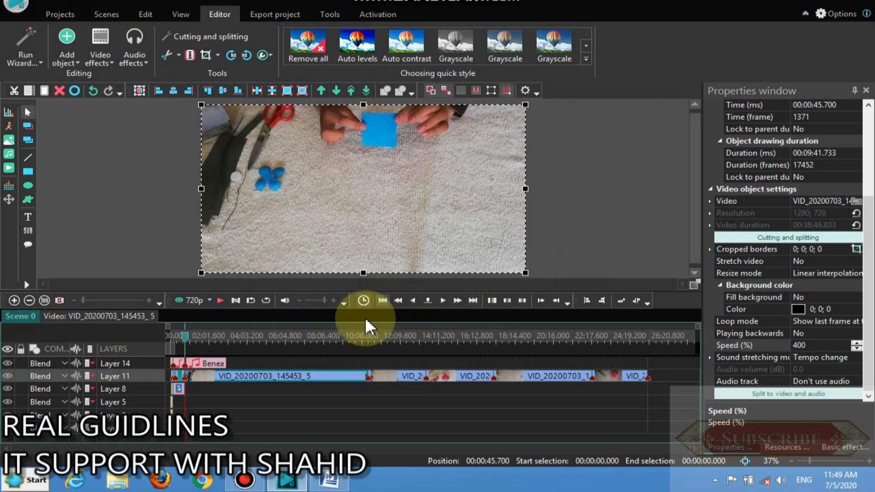
{"action": "left_click", "coordinate": [214, 365]}
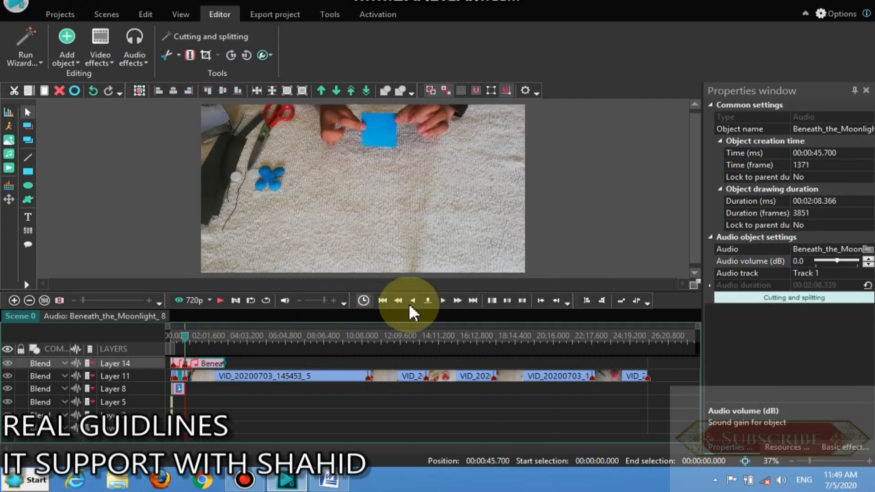
{"action": "left_click", "coordinate": [220, 300]}
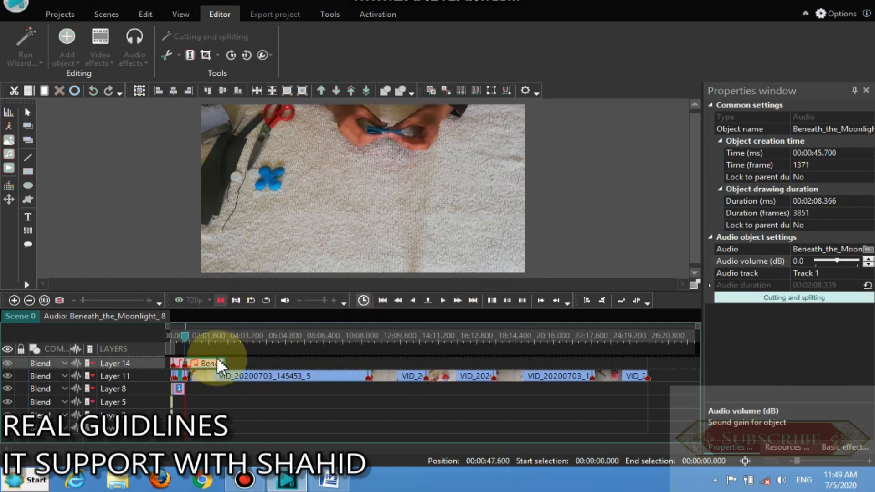
{"action": "left_click", "coordinate": [221, 301]}
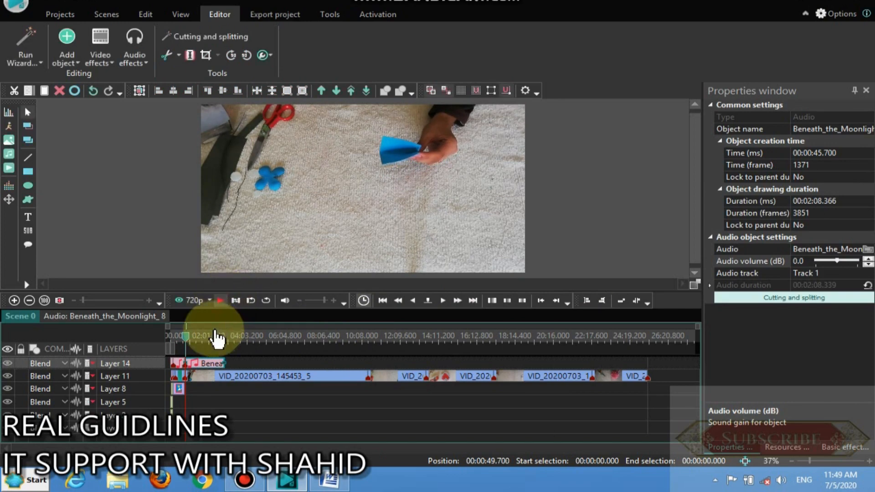
Copy the Beneath_the_Moonlight audio and paste two copies end to end on Layer 14, starting at 00:02:54.066 and 00:05:02.433.
{"action": "right_click", "coordinate": [211, 368]}
{"action": "left_click", "coordinate": [266, 79]}
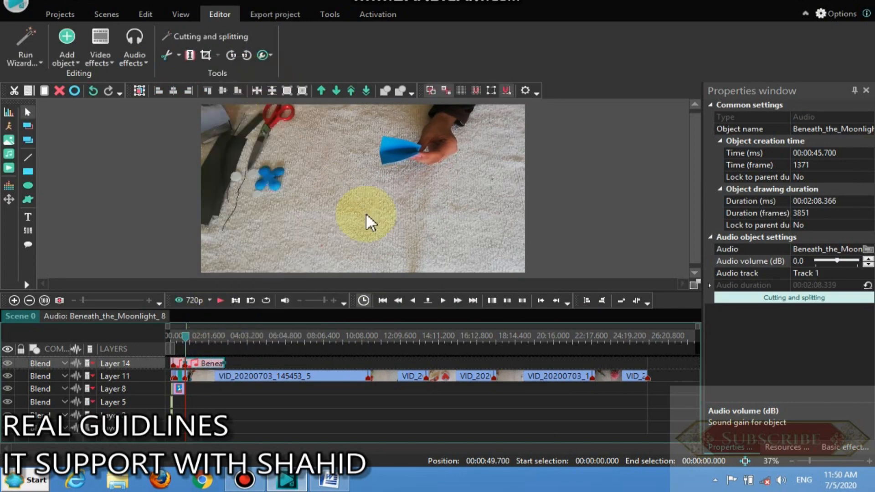
{"action": "key", "text": "ctrl+v"}
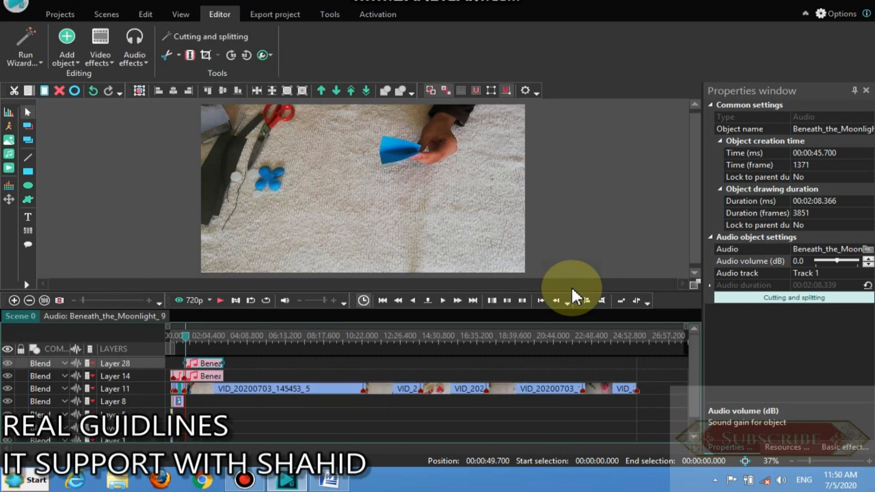
{"action": "left_click_drag", "start_coordinate": [214, 367], "coordinate": [256, 379]}
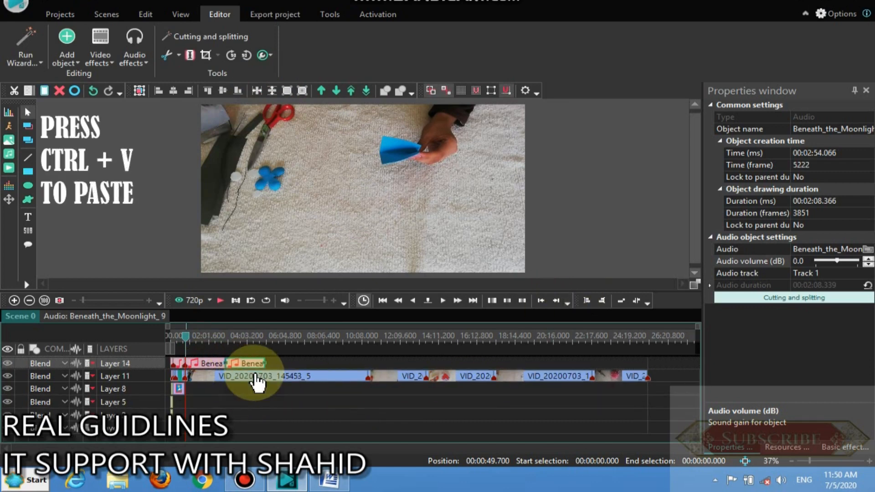
{"action": "key", "text": "ctrl+v"}
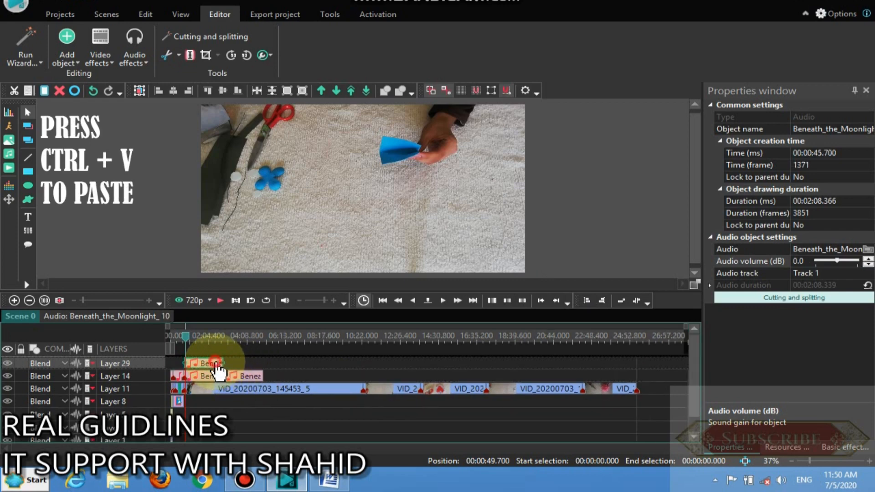
{"action": "left_click_drag", "start_coordinate": [218, 367], "coordinate": [295, 385]}
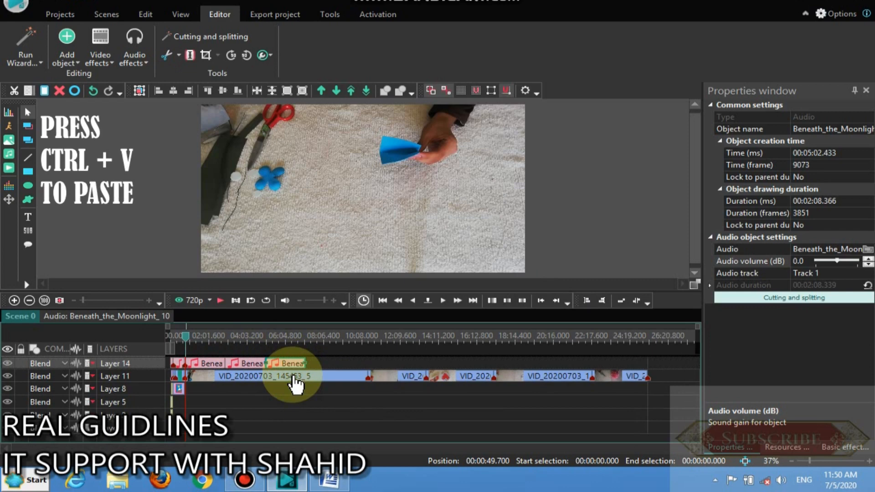
Paste two more copies of the Beneath_the_Moonlight audio end to end on Layer 14, starting at 00:07:10.800 and 00:09:19.166.
{"action": "key", "text": "ctrl+v"}
{"action": "left_click", "coordinate": [206, 364]}
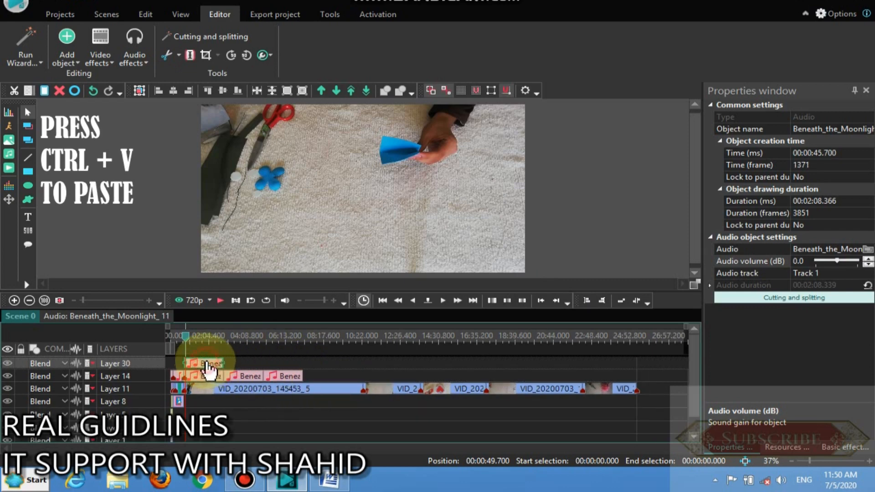
{"action": "left_click_drag", "start_coordinate": [207, 367], "coordinate": [316, 369]}
{"action": "key", "text": "ctrl+v"}
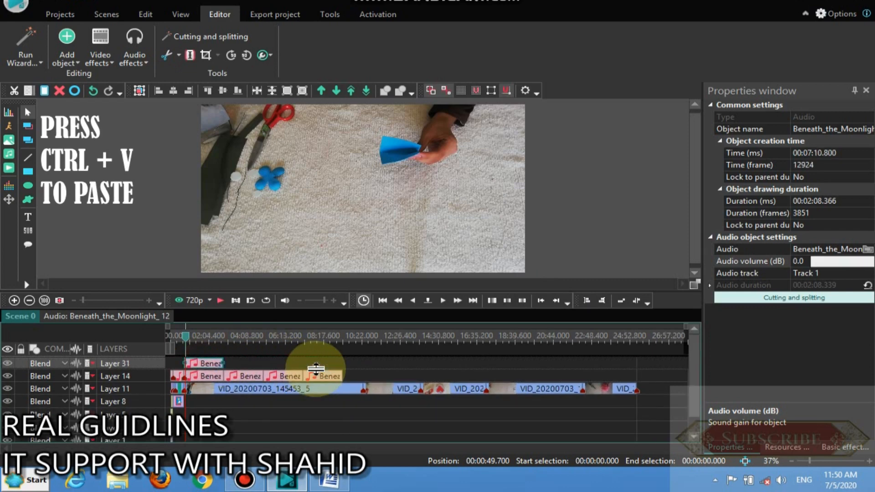
{"action": "left_click", "coordinate": [218, 364]}
{"action": "left_click_drag", "start_coordinate": [218, 365], "coordinate": [369, 377]}
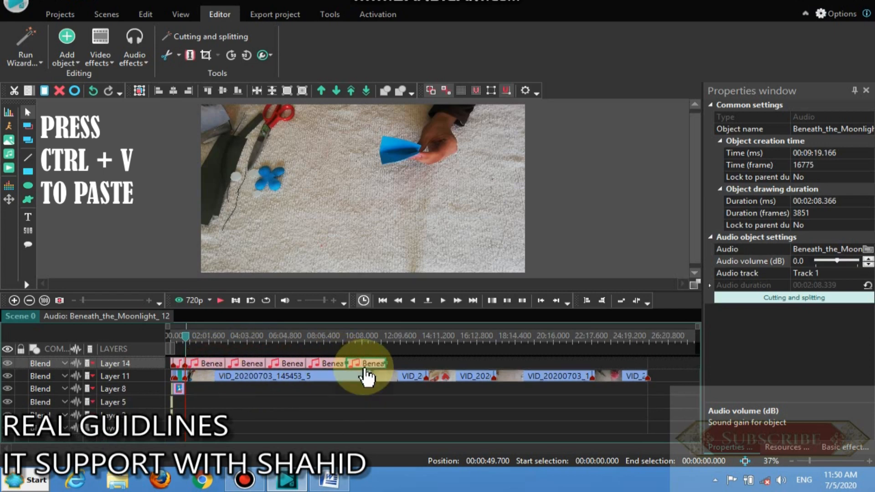
Continue pasting Beneath_the_Moonlight copies end to end on Layer 14 from 00:11:27.533 until the last one starts at 00:24:17.733.
{"action": "key", "text": "ctrl+v"}
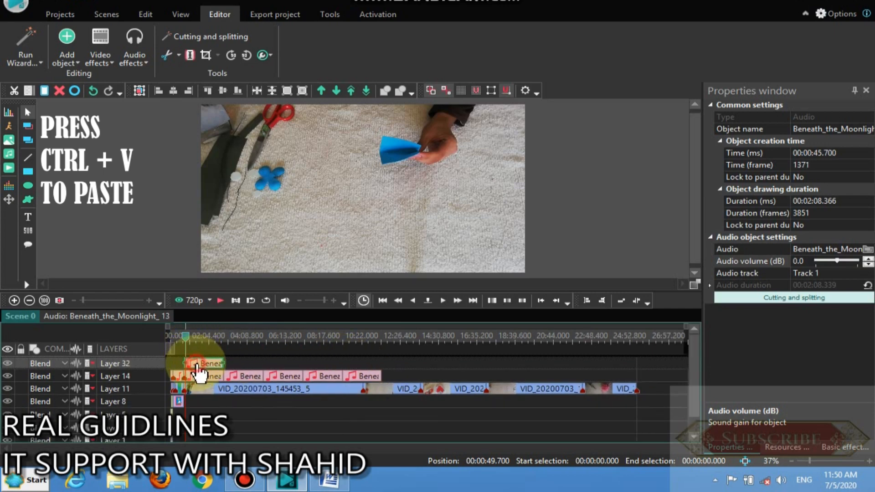
{"action": "left_click_drag", "start_coordinate": [196, 367], "coordinate": [390, 380]}
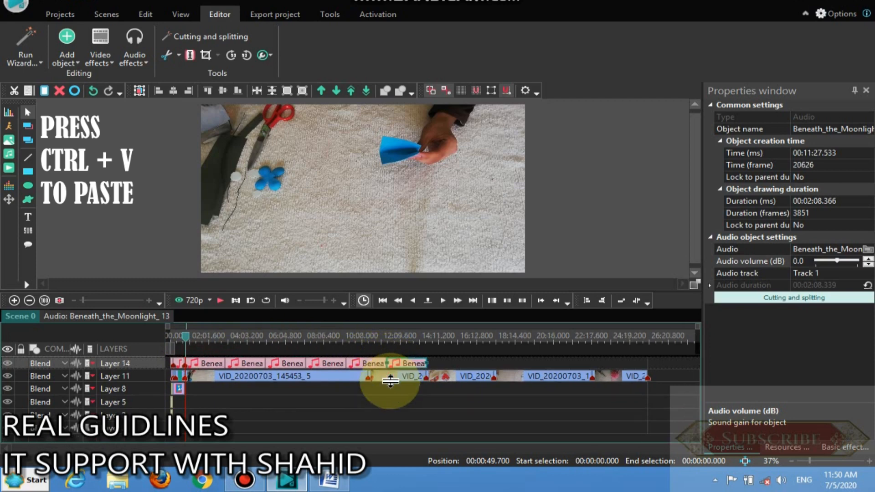
{"action": "key", "text": "ctrl+v"}
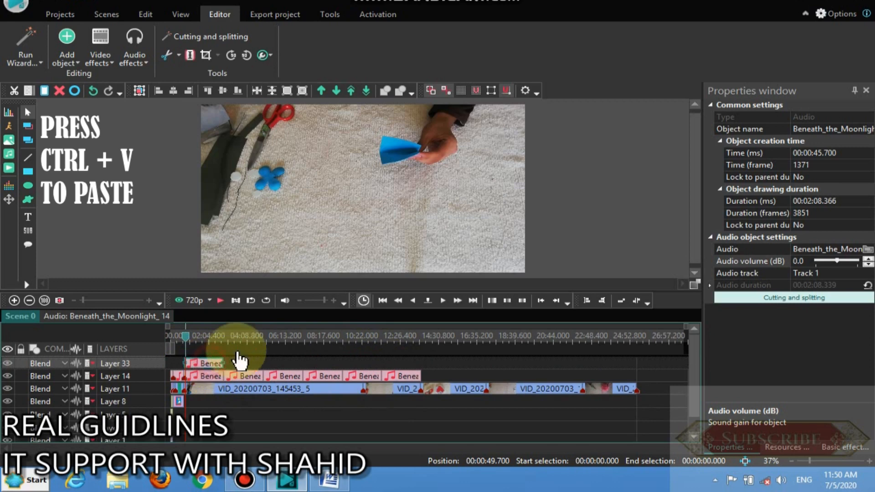
{"action": "left_click_drag", "start_coordinate": [240, 362], "coordinate": [417, 377]}
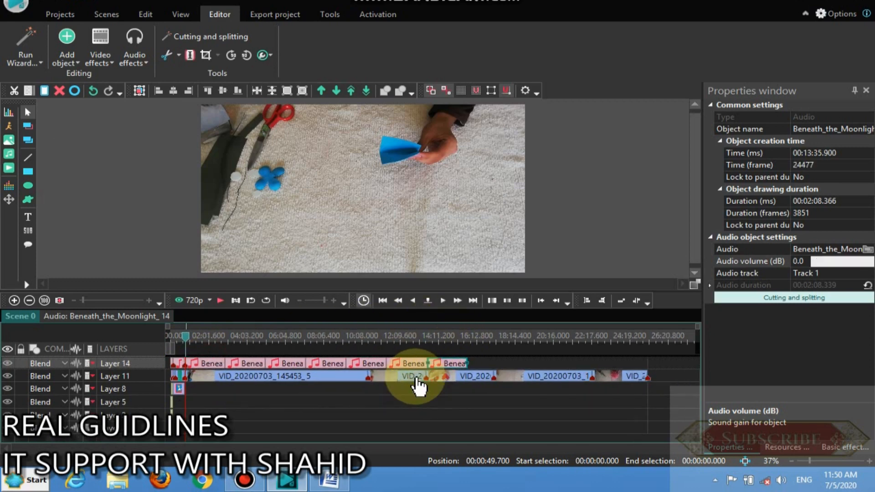
{"action": "key", "text": "ctrl+v"}
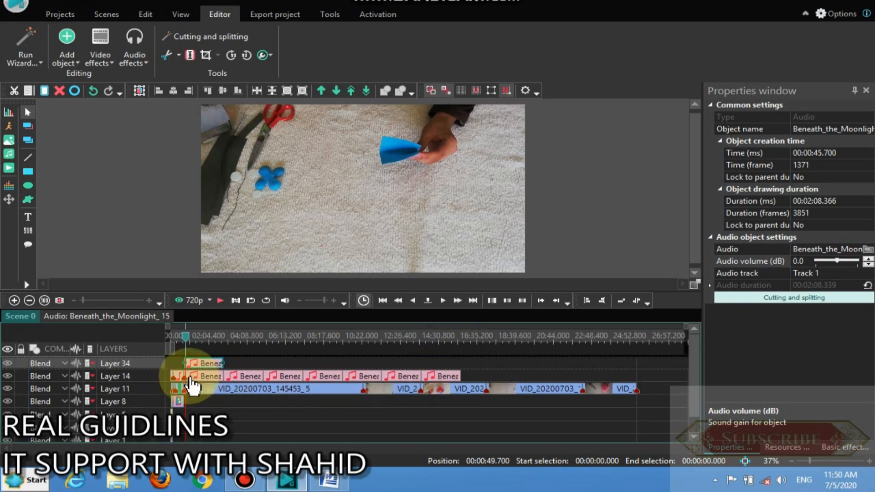
{"action": "left_click_drag", "start_coordinate": [218, 371], "coordinate": [445, 375]}
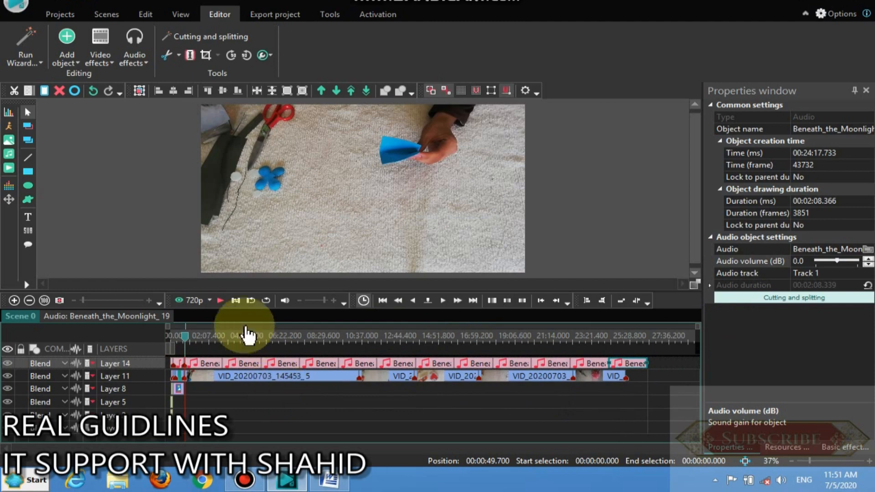
Preview the video with the repeated music at several points along the timeline, ending in the last video clip.
{"action": "left_click", "coordinate": [222, 301]}
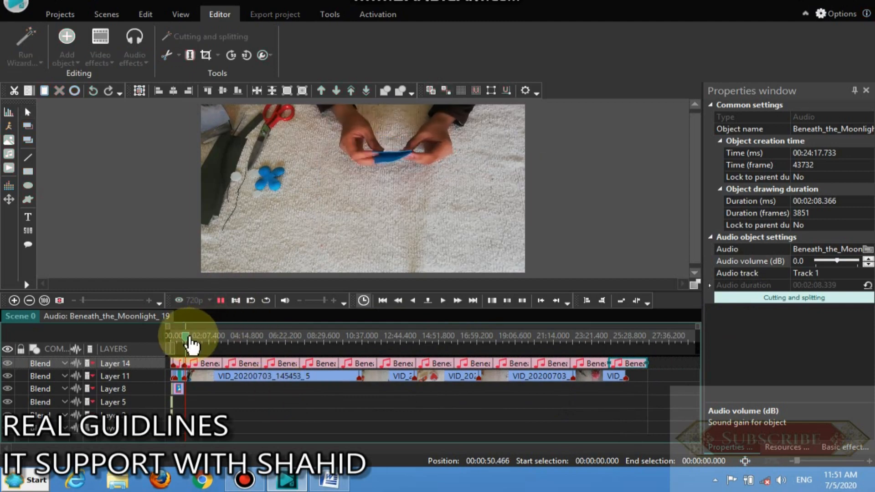
{"action": "left_click_drag", "start_coordinate": [185, 336], "coordinate": [385, 359]}
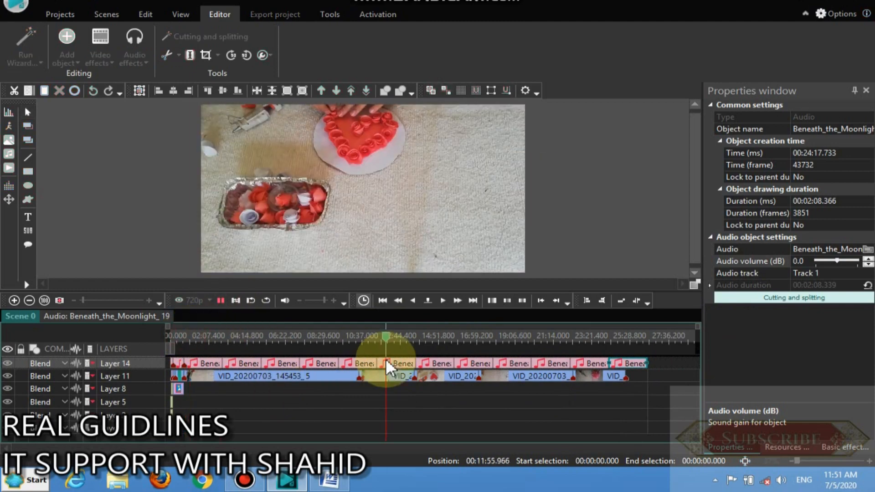
{"action": "left_click", "coordinate": [527, 350]}
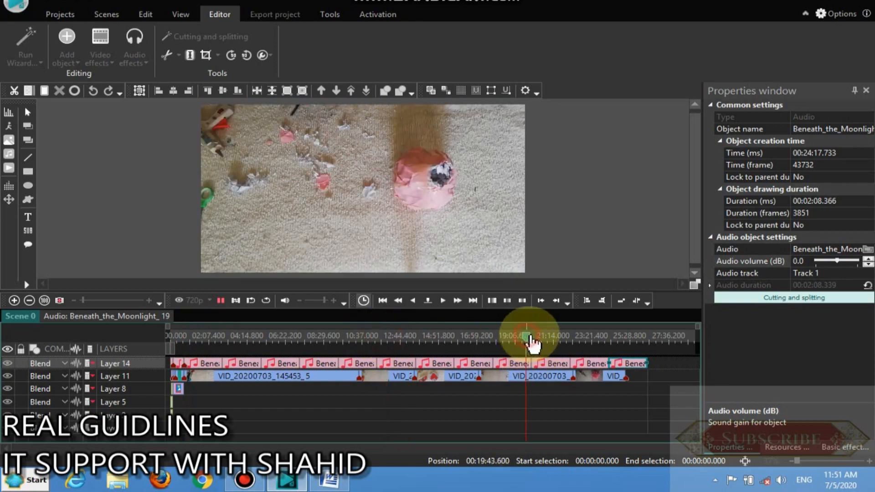
{"action": "left_click", "coordinate": [590, 342]}
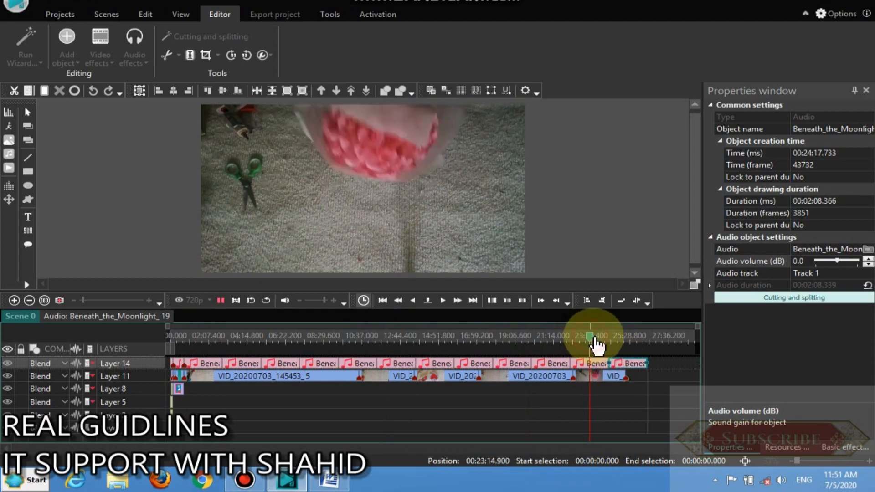
{"action": "left_click", "coordinate": [605, 342]}
{"action": "left_click", "coordinate": [617, 343]}
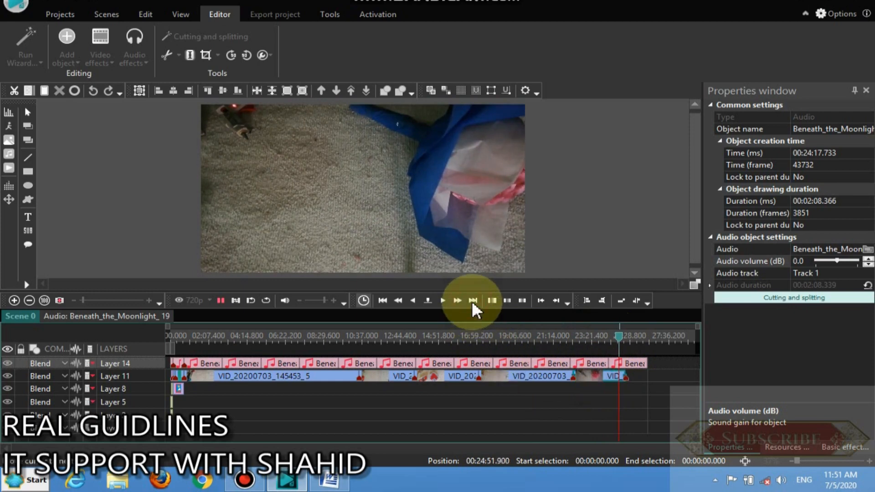
{"action": "left_click", "coordinate": [220, 300]}
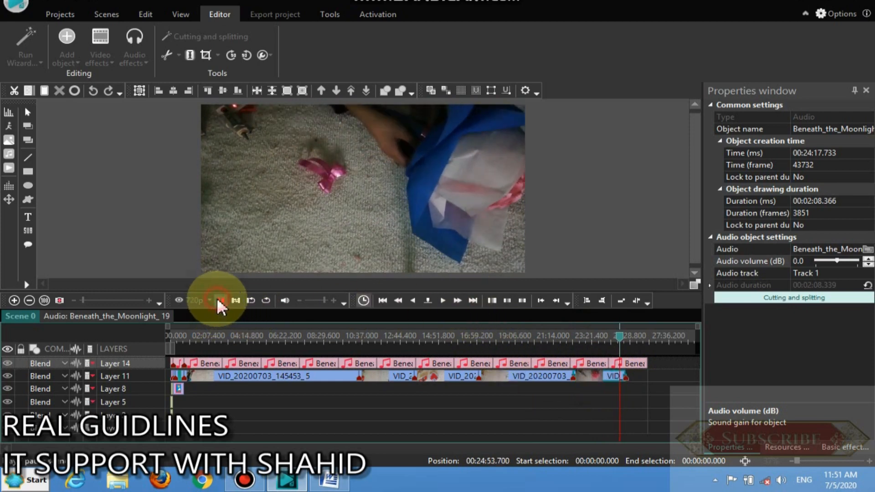
Trim the last Beneath_the_Moonlight copy on Layer 14 at 00:25:14.433, where the last video clip ends.
{"action": "left_click", "coordinate": [473, 300]}
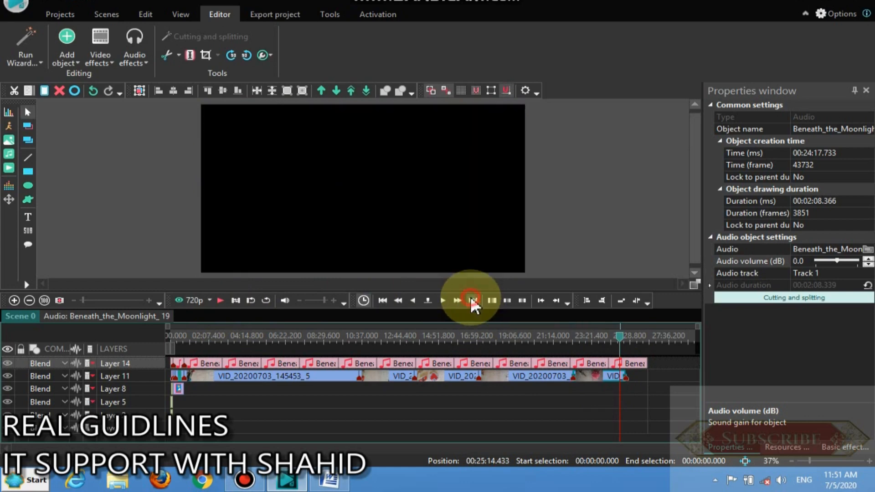
{"action": "left_click", "coordinate": [628, 363]}
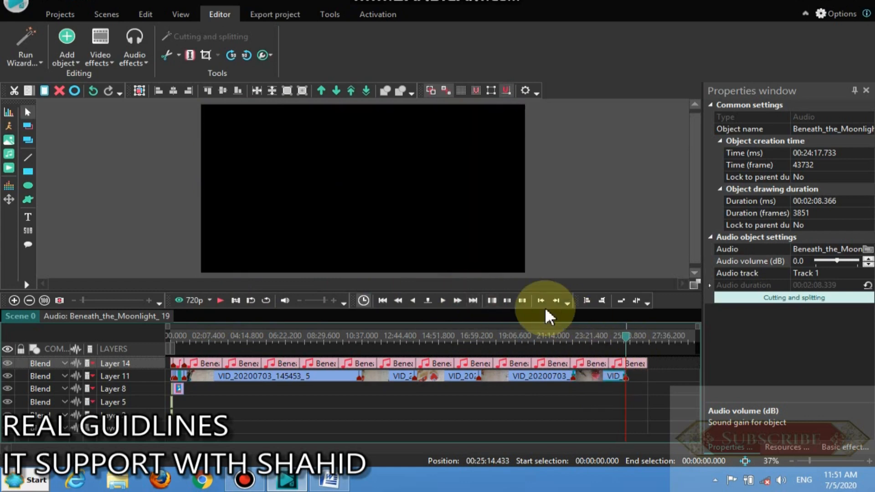
{"action": "left_click", "coordinate": [623, 363]}
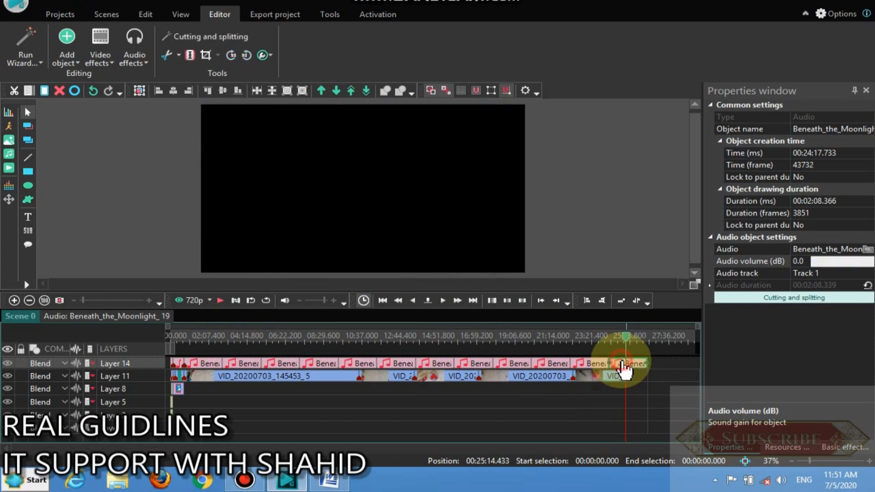
{"action": "left_click", "coordinate": [177, 56]}
{"action": "left_click", "coordinate": [194, 95]}
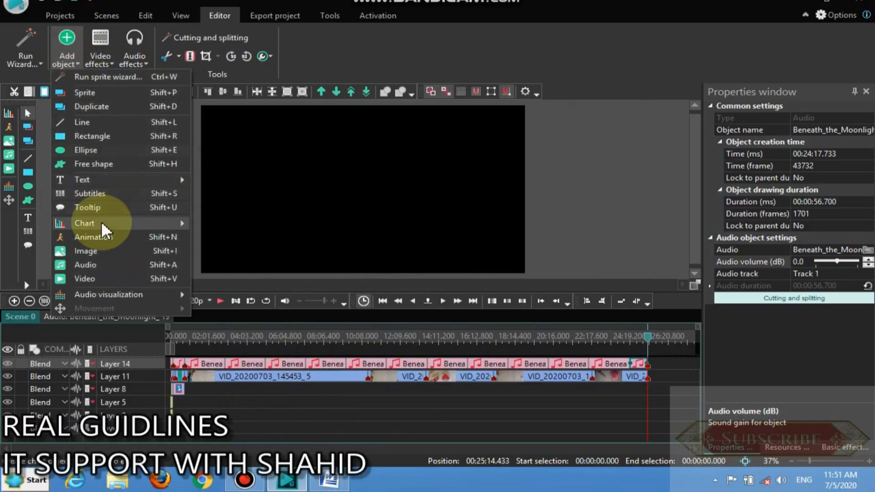
Start adding an image and open the image folder inside Background for video, in the you tube work folder on drive E.
{"action": "left_click", "coordinate": [107, 253]}
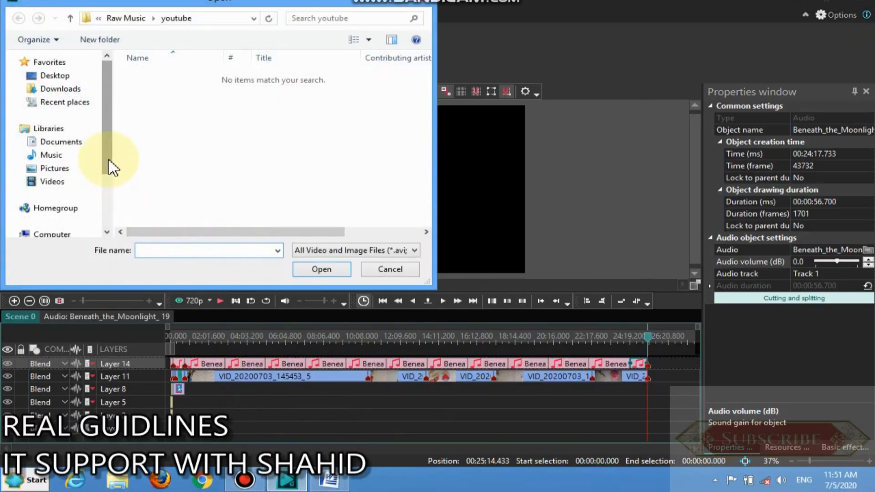
{"action": "left_click_drag", "start_coordinate": [109, 170], "coordinate": [114, 197]}
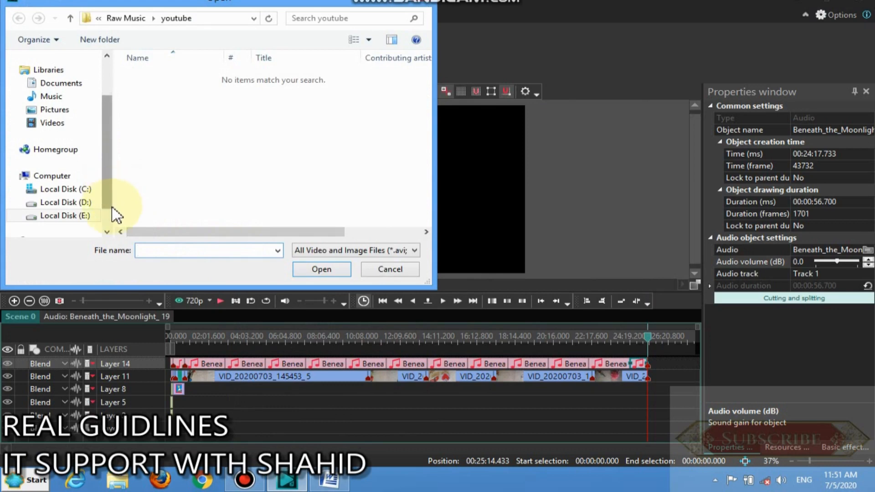
{"action": "left_click", "coordinate": [75, 216]}
{"action": "double_click", "coordinate": [182, 102]}
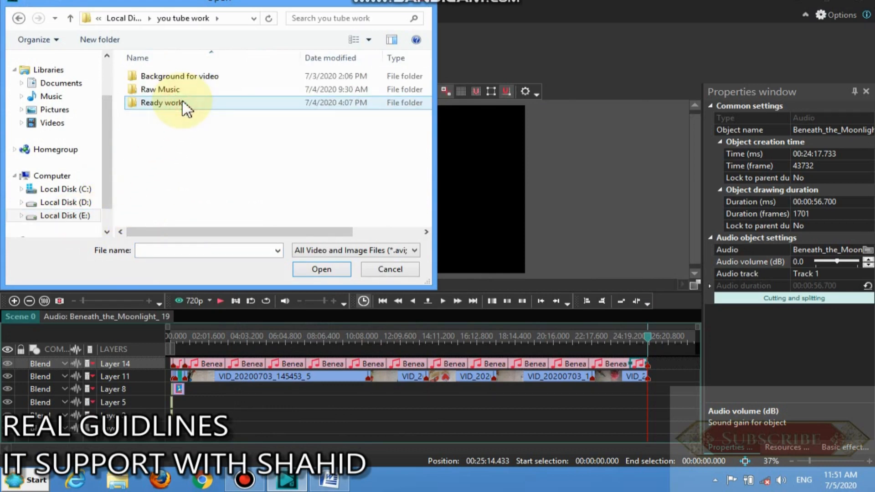
{"action": "double_click", "coordinate": [184, 77]}
{"action": "left_click", "coordinate": [185, 75]}
{"action": "double_click", "coordinate": [186, 76]}
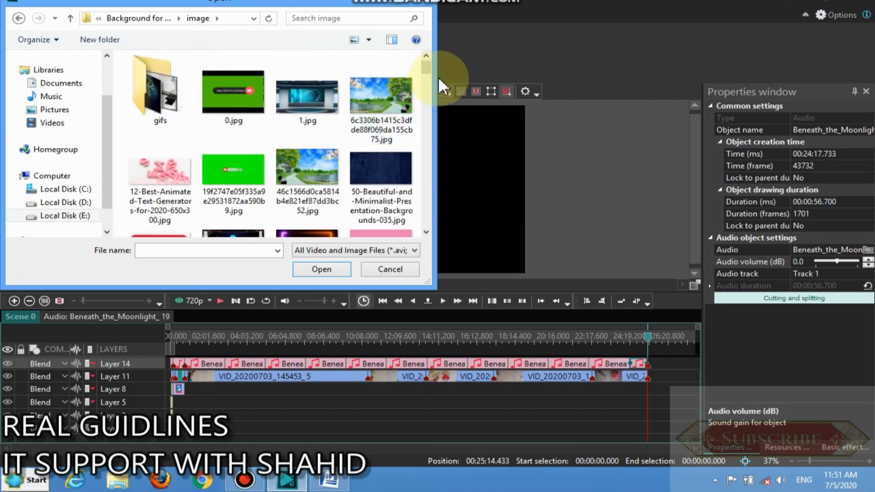
Insert images (18).jpg into the current layer at cursor position 00:25:14.433 and set its Stretch image option to Yes.
{"action": "left_click_drag", "start_coordinate": [428, 68], "coordinate": [441, 154]}
{"action": "left_click", "coordinate": [381, 171]}
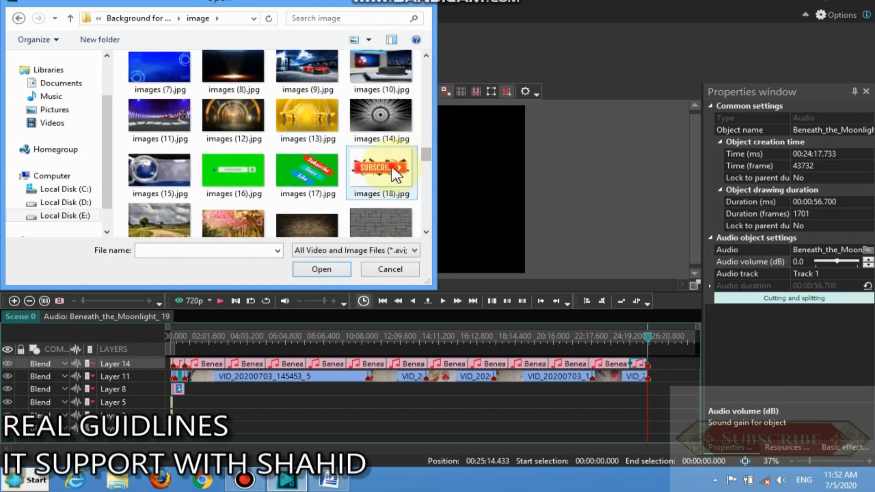
{"action": "left_click", "coordinate": [337, 273]}
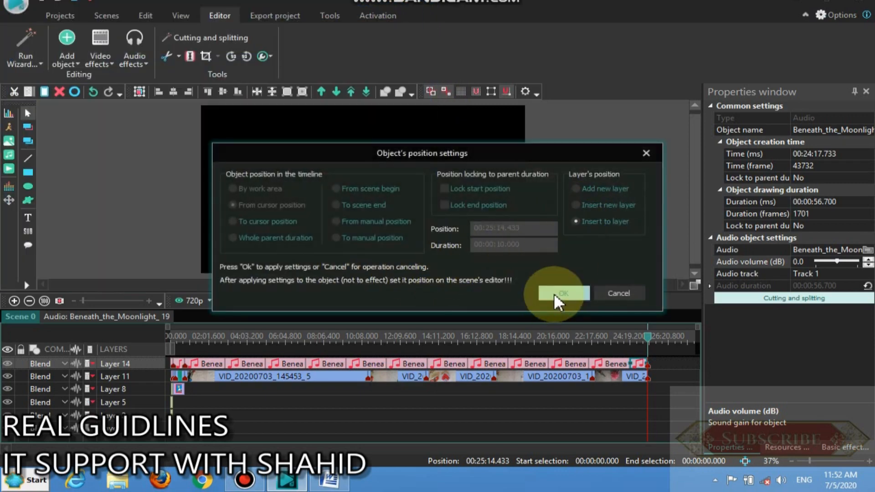
{"action": "left_click", "coordinate": [554, 293]}
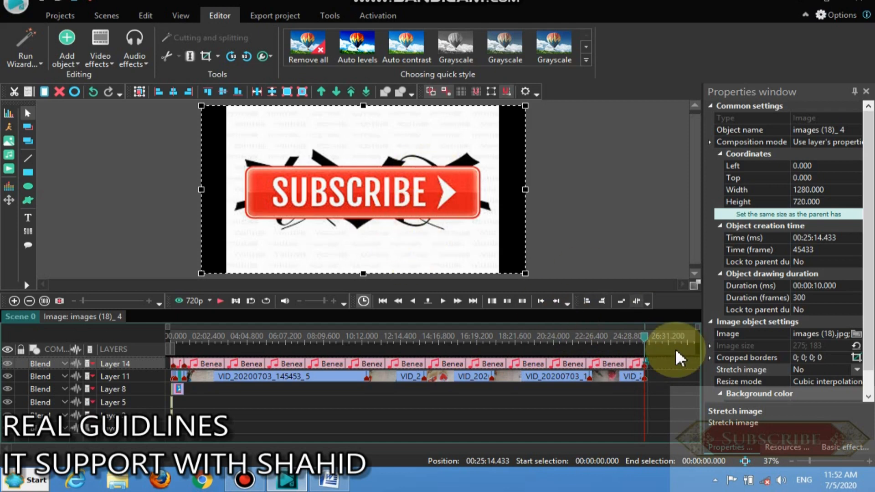
{"action": "left_click", "coordinate": [856, 369]}
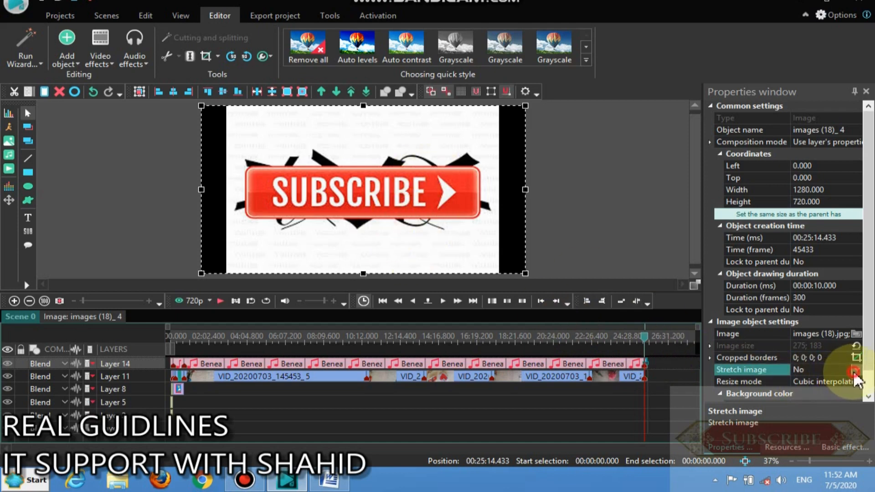
{"action": "left_click", "coordinate": [820, 393]}
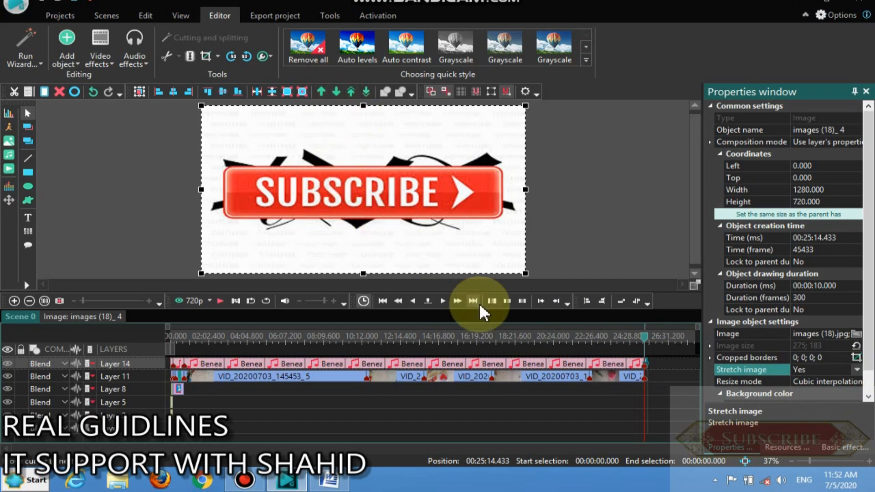
Preview the beginning of the first VID_20200703_145453 clip on Layer 11, starting at 00:00:45.700.
{"action": "left_click", "coordinate": [223, 381]}
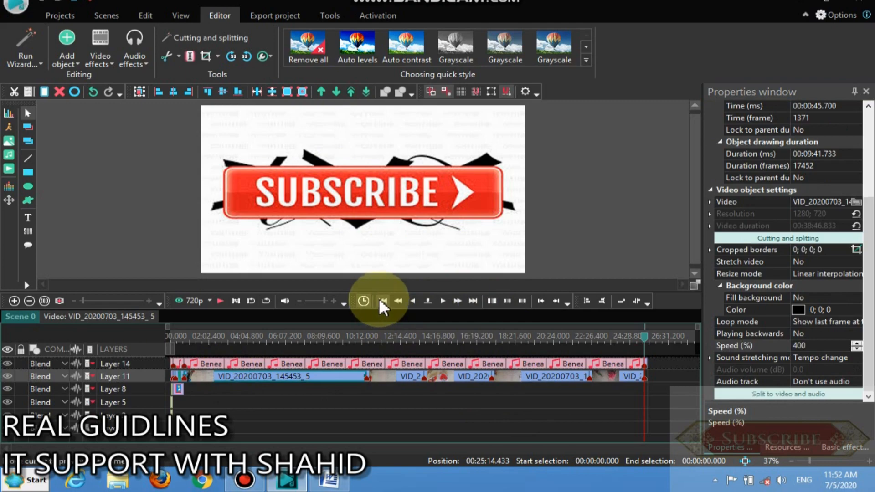
{"action": "left_click", "coordinate": [380, 301]}
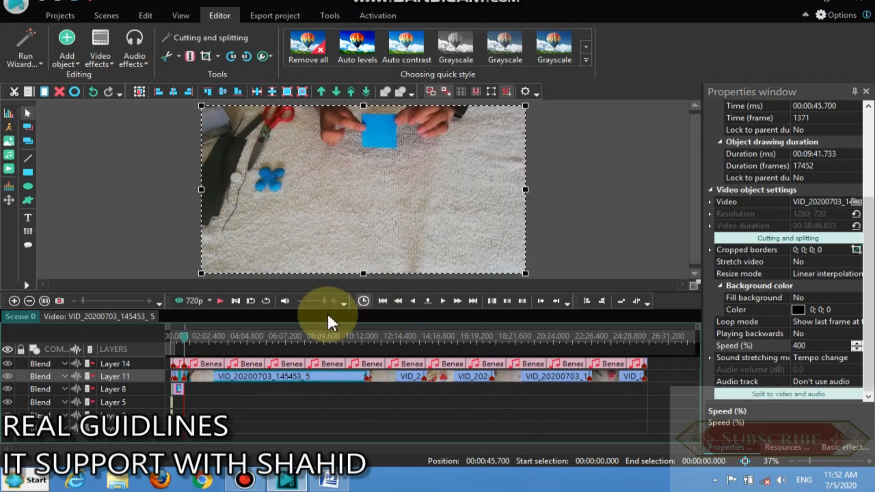
{"action": "left_click", "coordinate": [217, 302]}
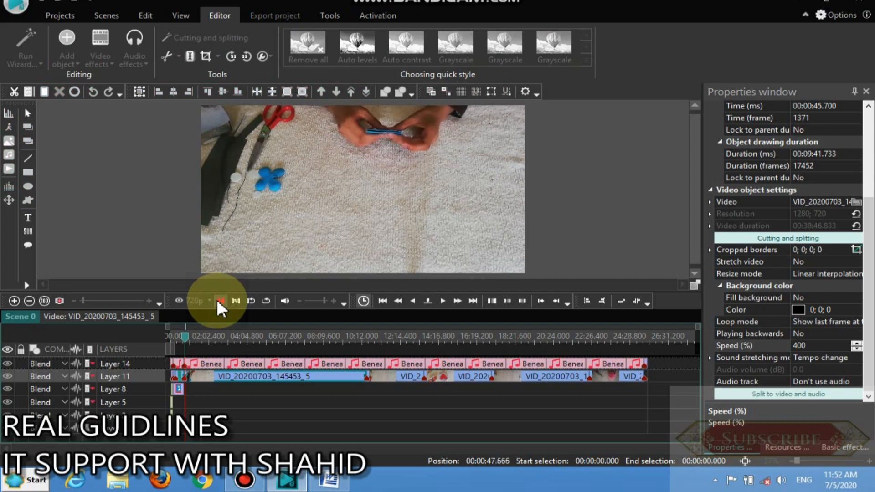
{"action": "left_click", "coordinate": [218, 302]}
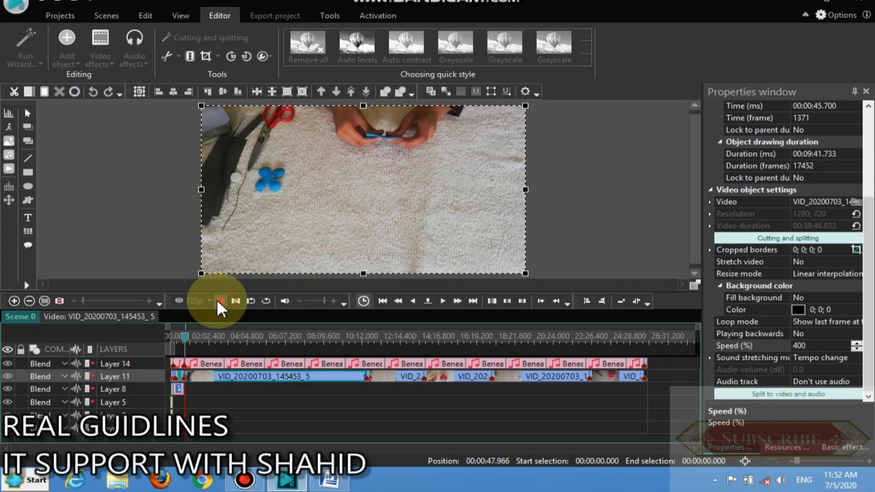
Insert images (17).jpg on a new layer above the video, starting at cursor position 00:01:09.866.
{"action": "left_click", "coordinate": [196, 347]}
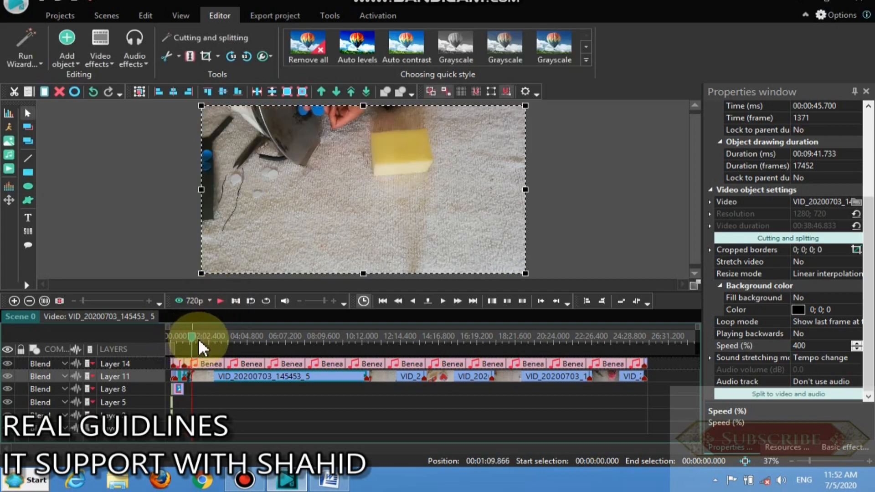
{"action": "left_click", "coordinate": [67, 61]}
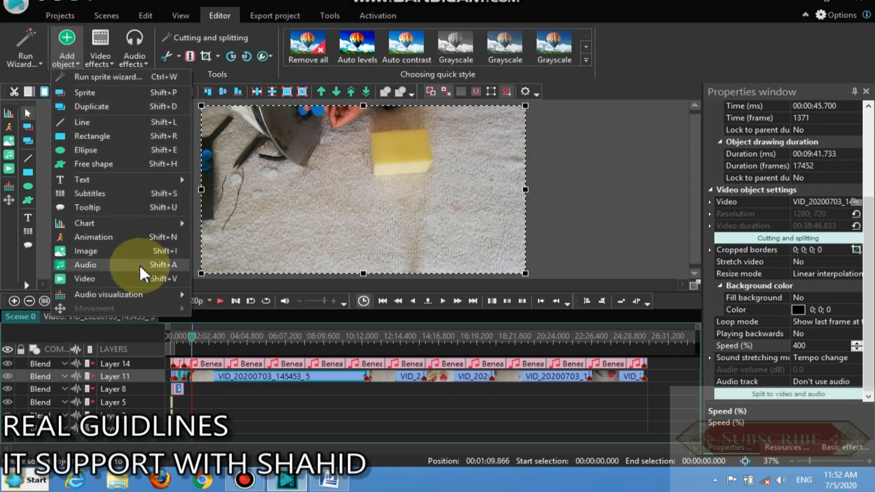
{"action": "left_click", "coordinate": [145, 250]}
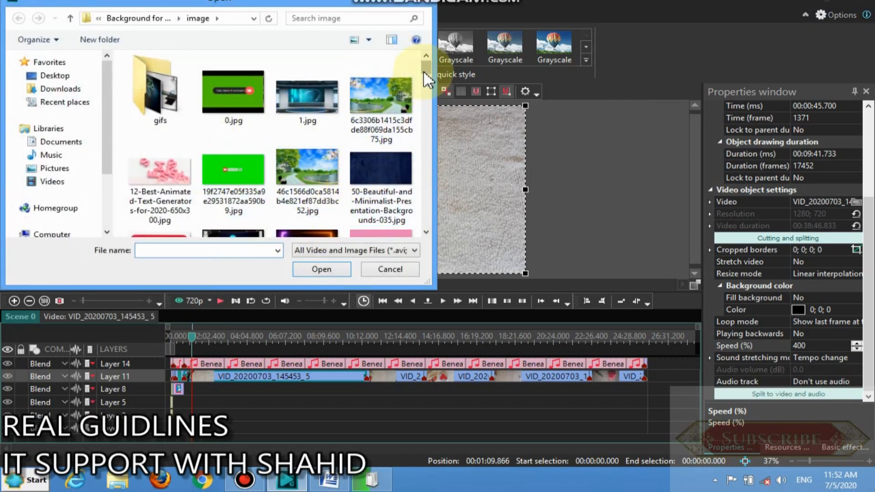
{"action": "left_click_drag", "start_coordinate": [426, 80], "coordinate": [431, 158]}
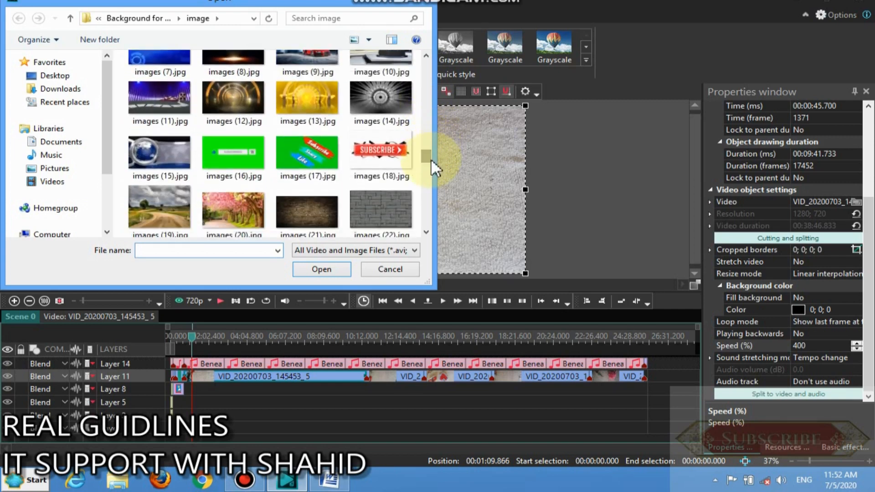
{"action": "left_click", "coordinate": [308, 157]}
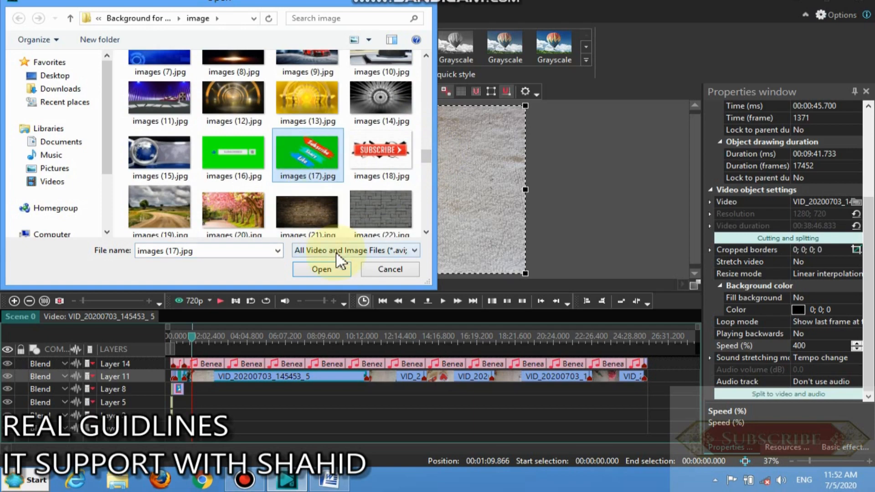
{"action": "left_click", "coordinate": [320, 270]}
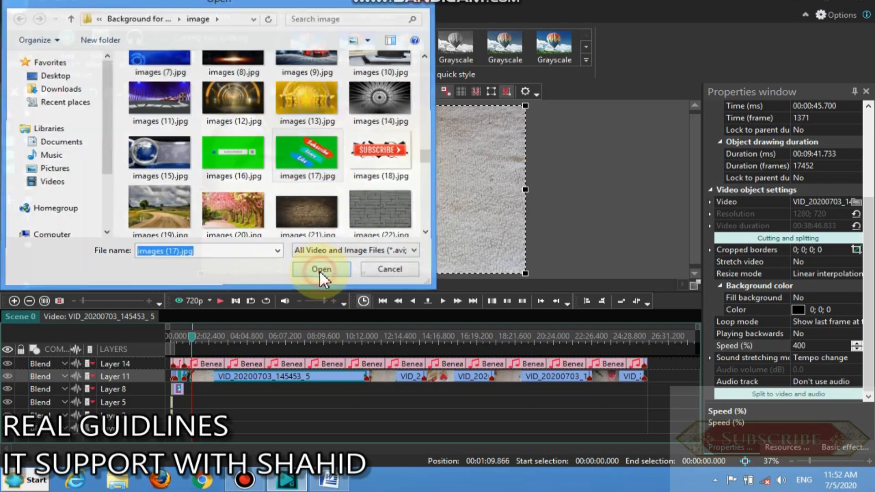
{"action": "left_click", "coordinate": [589, 188]}
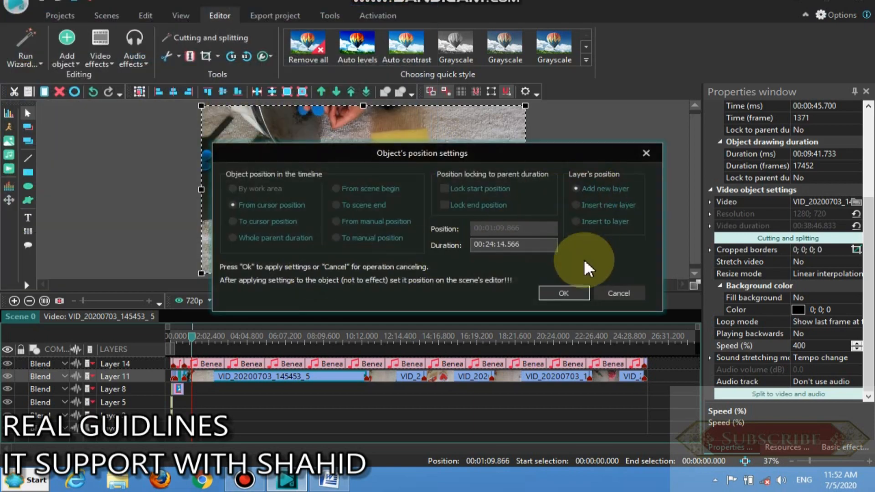
{"action": "left_click", "coordinate": [565, 291]}
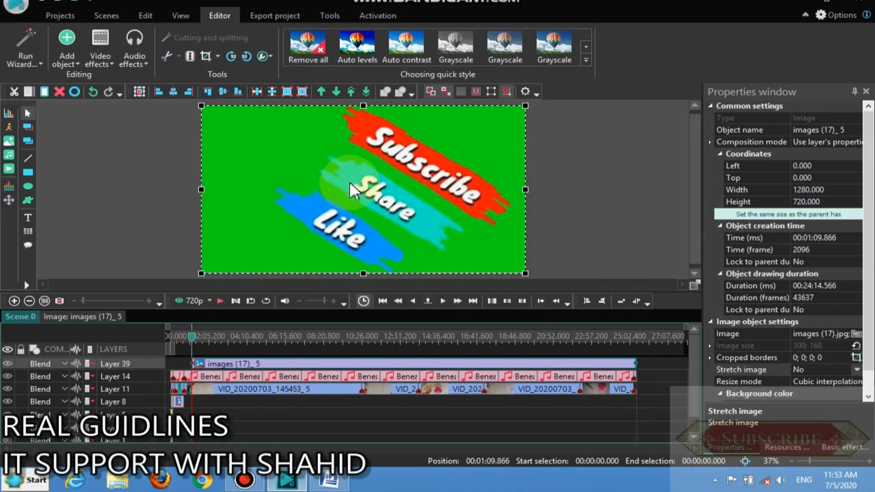
Crop 59 pixels off the left side of the Subscribe, Share, Like image.
{"action": "left_click", "coordinate": [204, 56]}
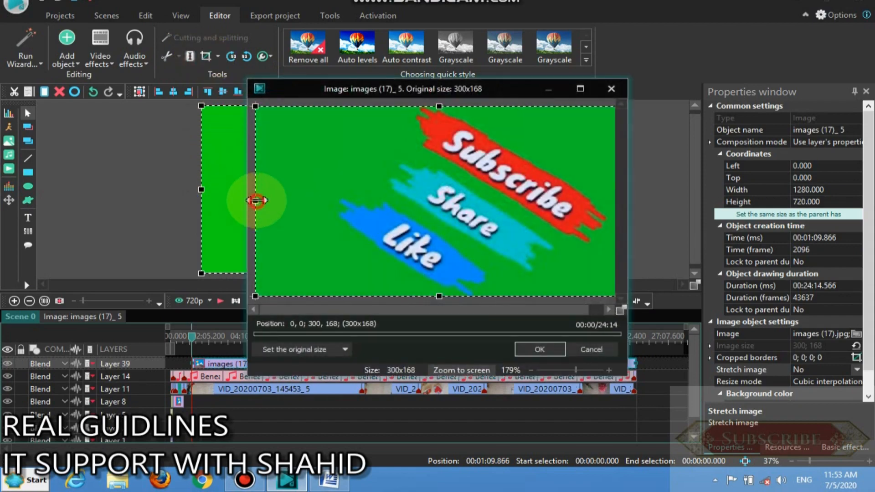
{"action": "left_click_drag", "start_coordinate": [257, 200], "coordinate": [328, 200]}
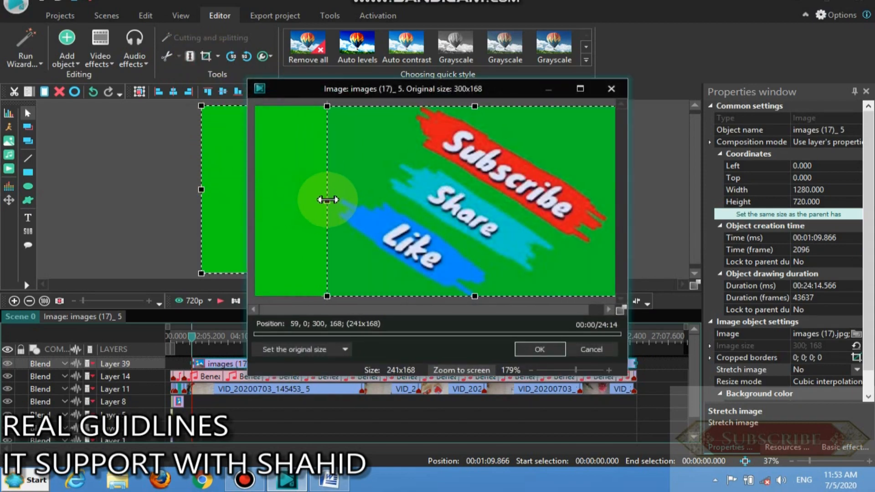
{"action": "left_click", "coordinate": [535, 346]}
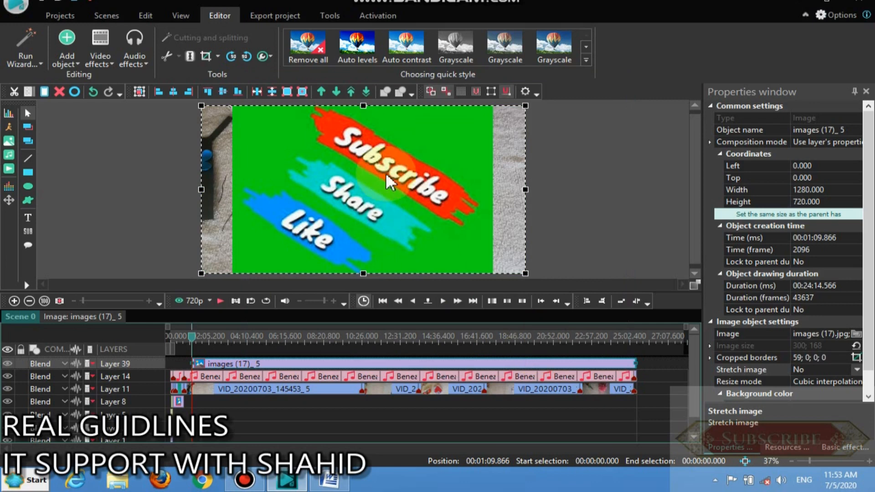
Add a Background remover effect from the cursor position to the images (17) object, sampling its green background as the chromakey color.
{"action": "left_click", "coordinate": [102, 59]}
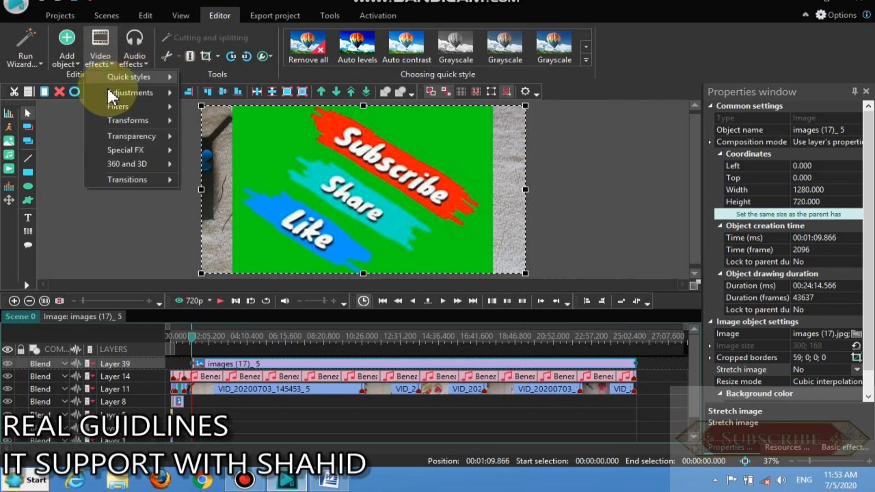
{"action": "mouse_move", "coordinate": [138, 135]}
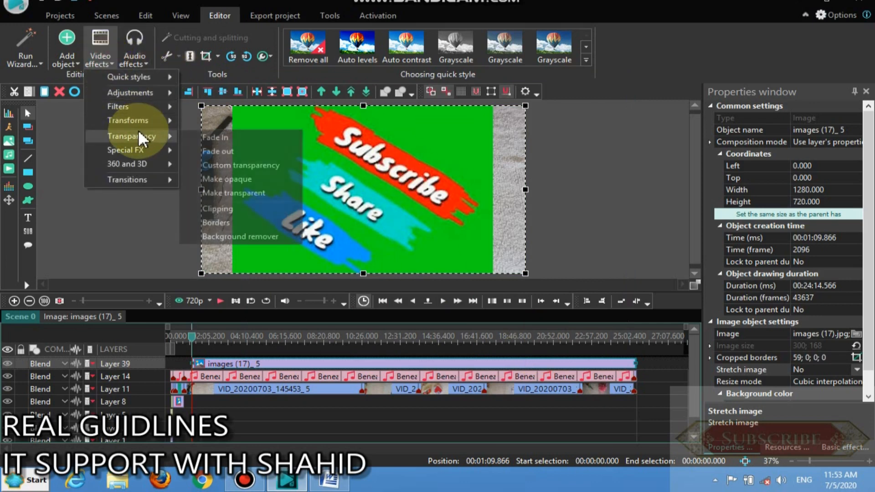
{"action": "left_click", "coordinate": [262, 232]}
{"action": "left_click", "coordinate": [268, 207]}
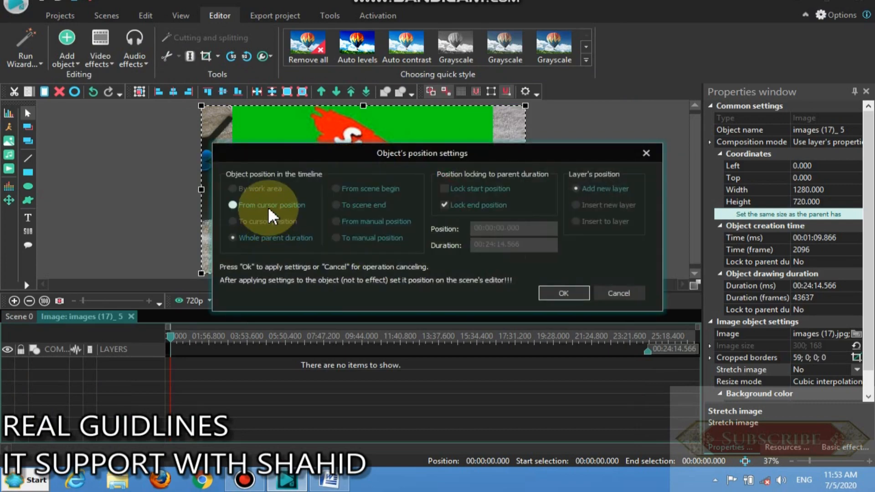
{"action": "left_click", "coordinate": [572, 289]}
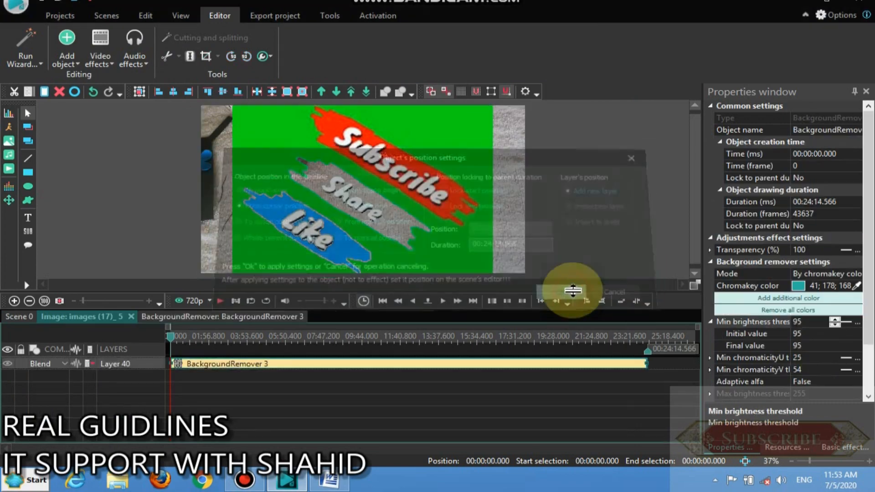
{"action": "left_click", "coordinate": [859, 287]}
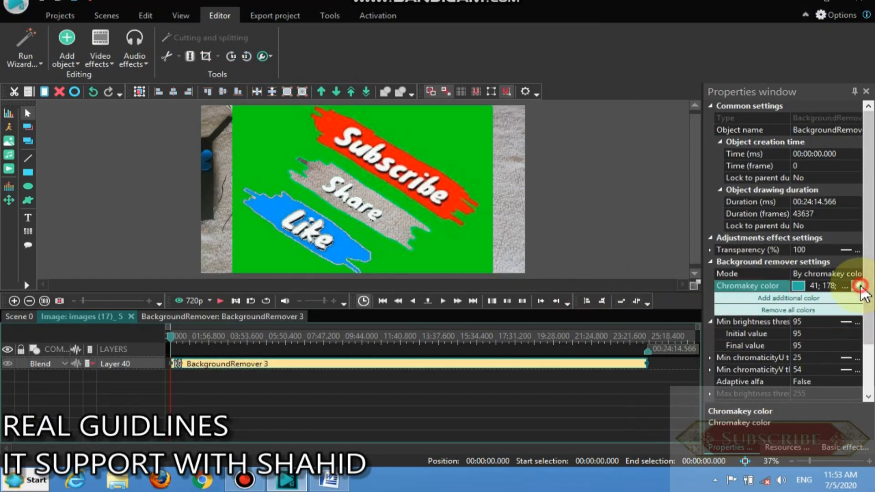
{"action": "left_click", "coordinate": [453, 257]}
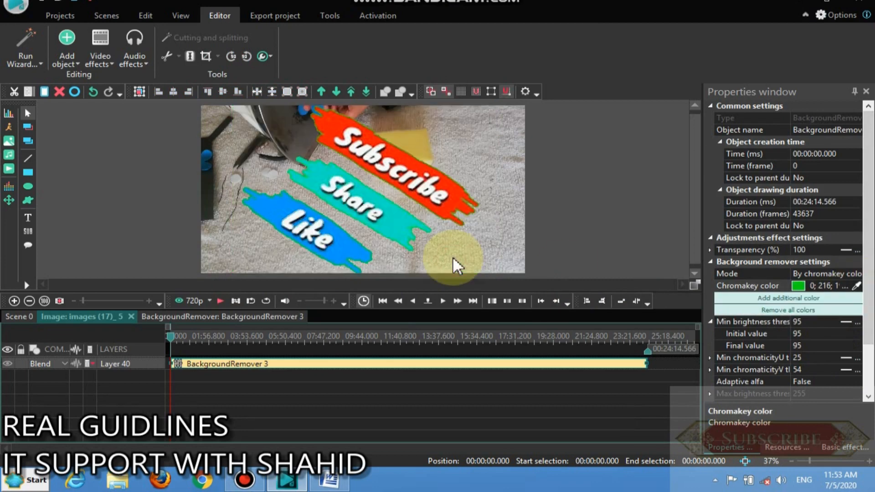
{"action": "left_click", "coordinate": [308, 233]}
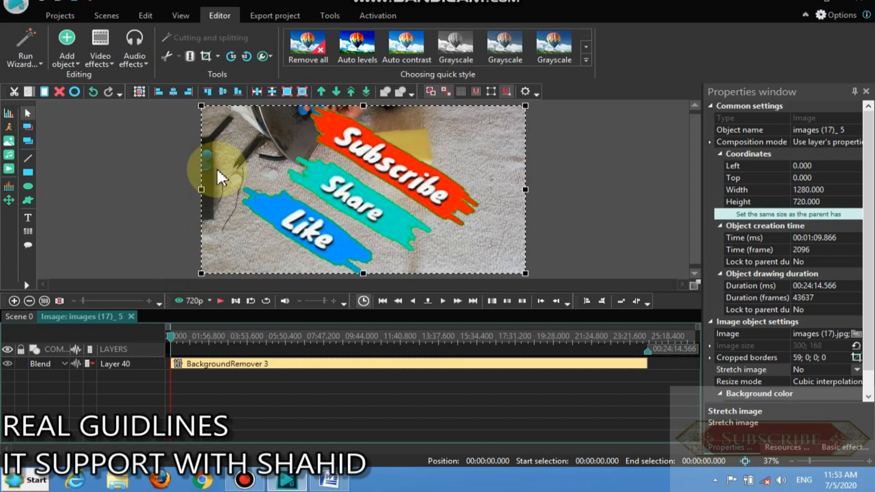
Shrink the Subscribe, Share, Like image to about 177 by 151 and place it in the video frame's upper-right corner.
{"action": "left_click_drag", "start_coordinate": [202, 106], "coordinate": [444, 220]}
{"action": "left_click_drag", "start_coordinate": [501, 260], "coordinate": [498, 138]}
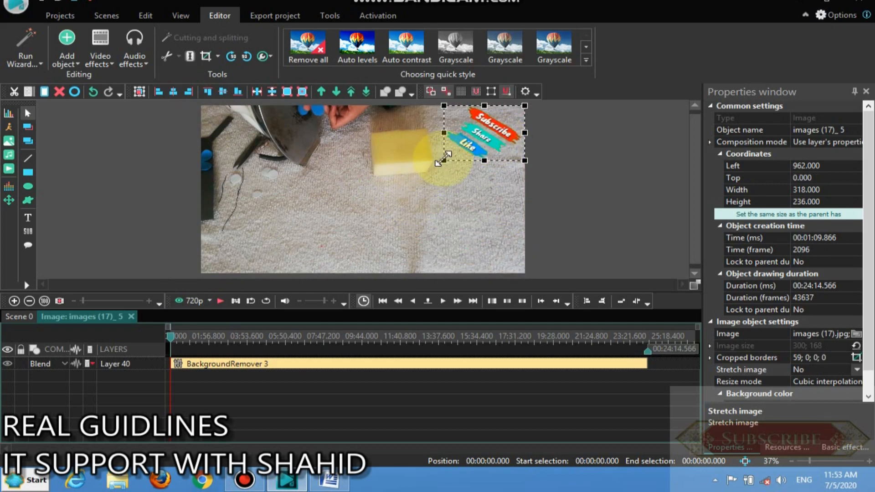
{"action": "left_click_drag", "start_coordinate": [444, 159], "coordinate": [475, 145]}
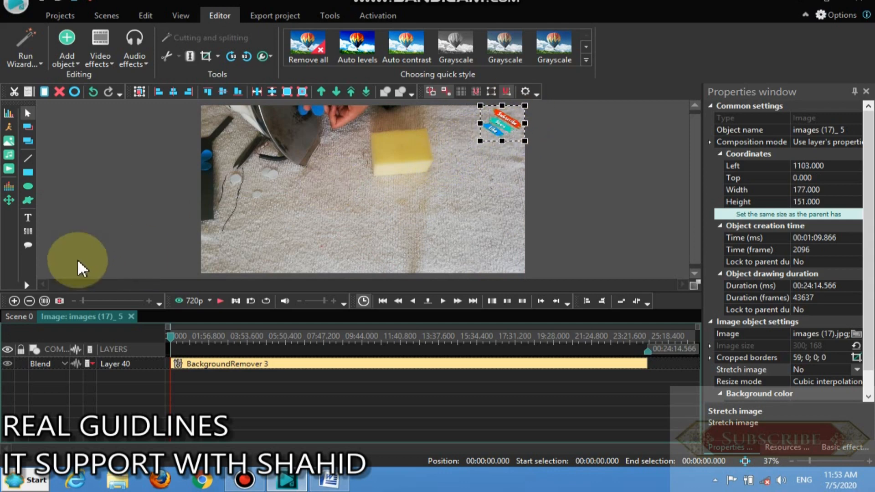
Add a Diffuse FX transition at the start of the images (17) object, from the cursor position on an inserted new layer.
{"action": "left_click", "coordinate": [100, 37]}
{"action": "mouse_move", "coordinate": [165, 182]}
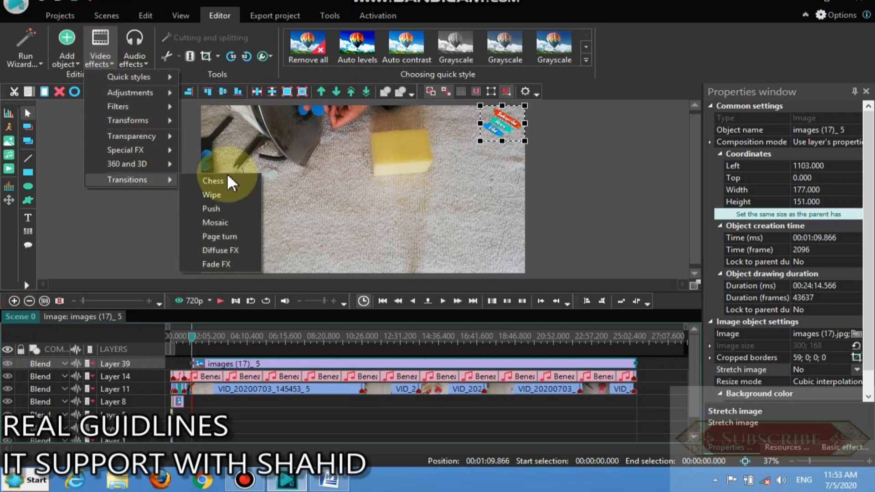
{"action": "left_click", "coordinate": [253, 252]}
{"action": "left_click", "coordinate": [270, 204]}
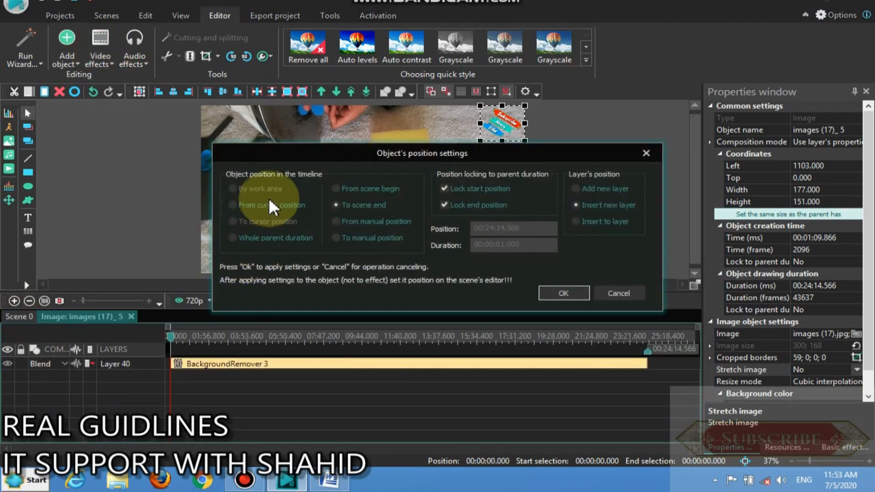
{"action": "left_click", "coordinate": [565, 294]}
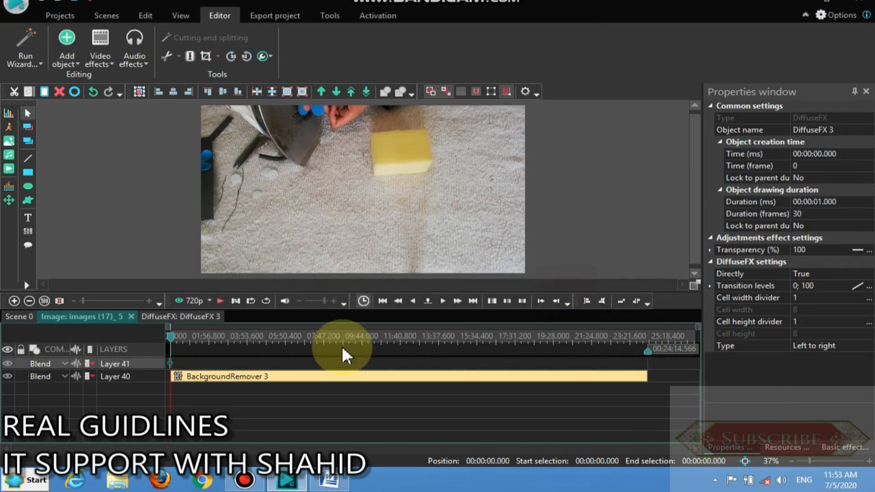
Return to Scene 0 and preview the Subscribe, Share, Like image appearing over the video from 00:01:09.866.
{"action": "left_click", "coordinate": [24, 321]}
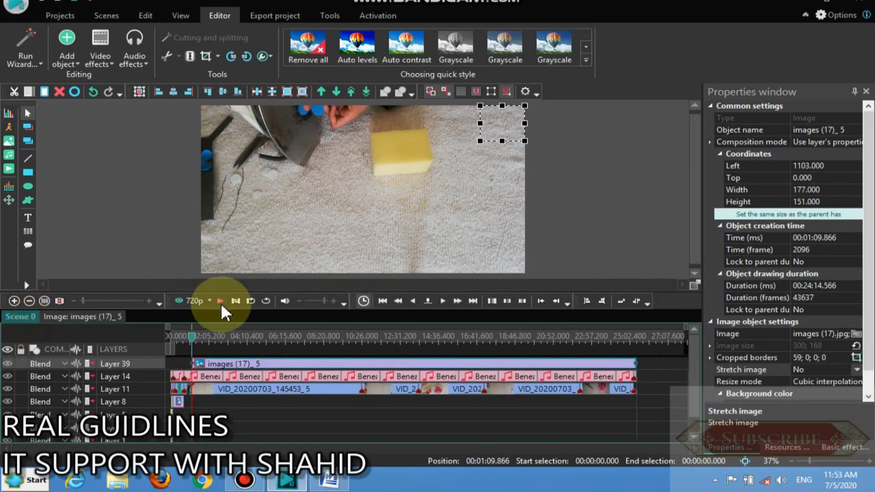
{"action": "left_click", "coordinate": [220, 301]}
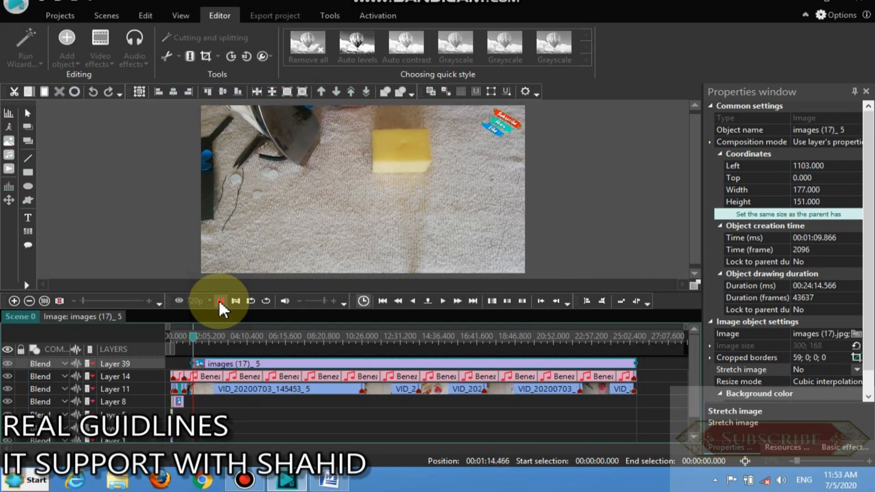
{"action": "left_click", "coordinate": [220, 302]}
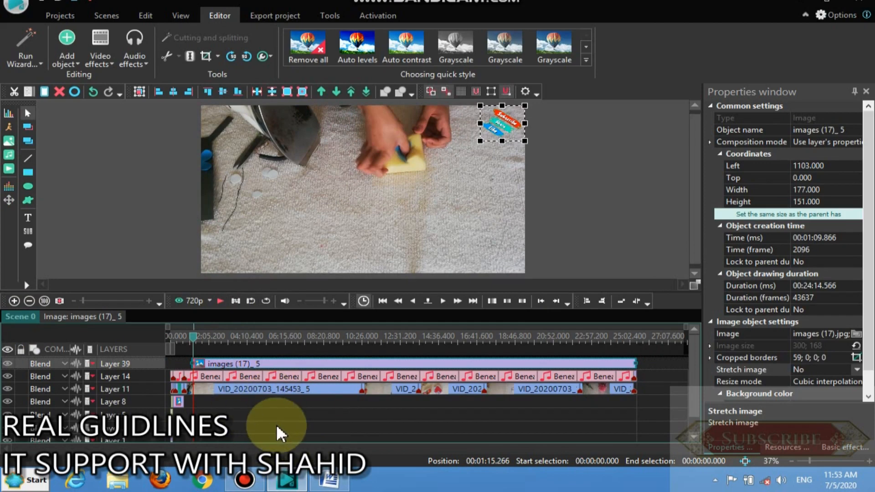
Open the export settings and browse for the output location to New folder inside Ready work, in the you tube work folder.
{"action": "mouse_move", "coordinate": [296, 487]}
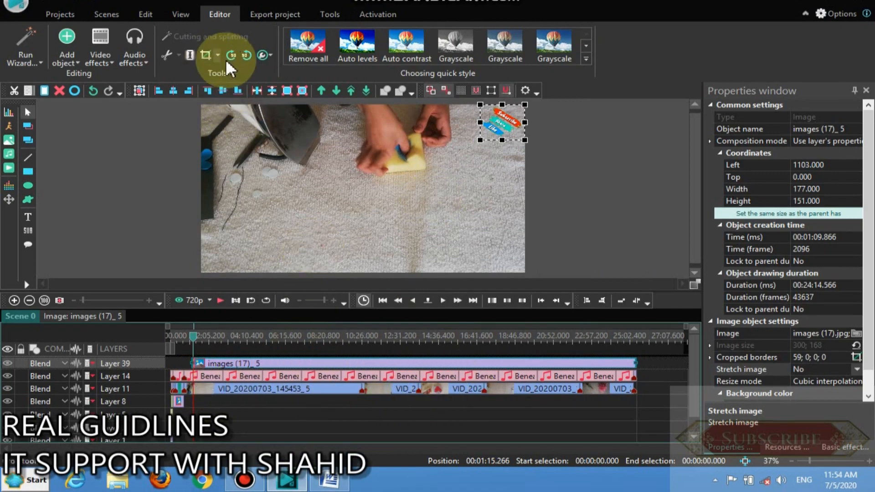
{"action": "left_click", "coordinate": [279, 15]}
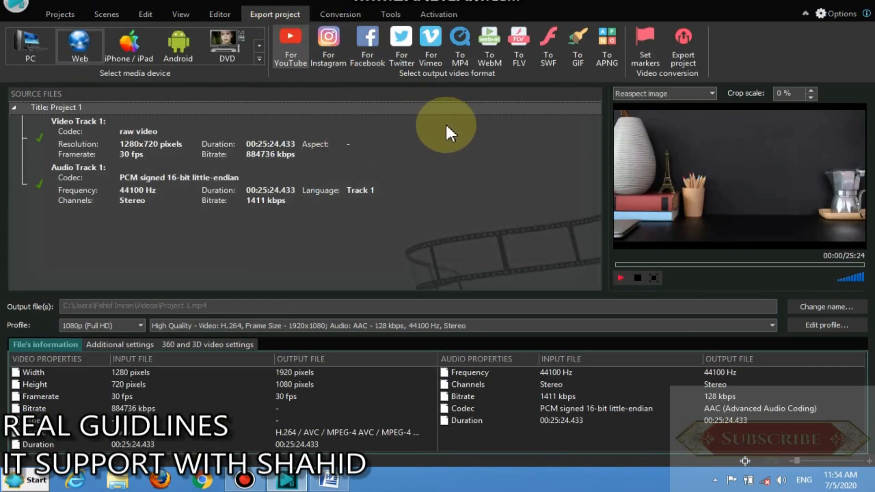
{"action": "left_click", "coordinate": [811, 305]}
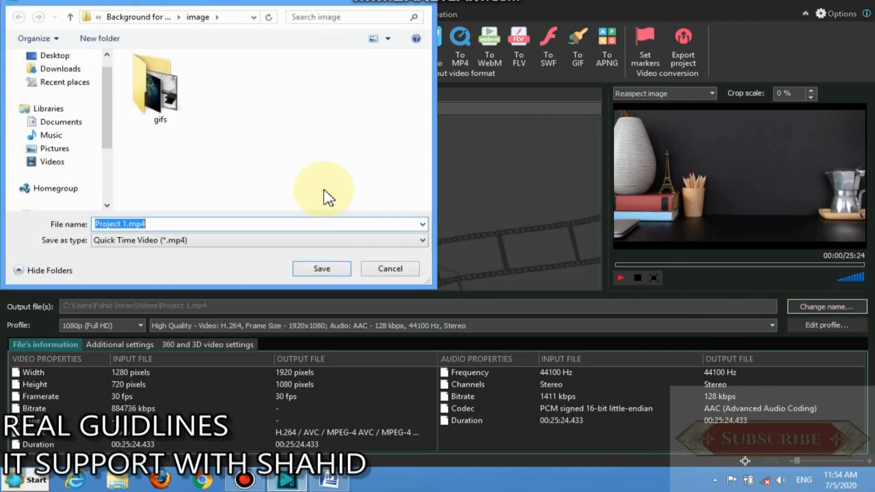
{"action": "left_click", "coordinate": [137, 17]}
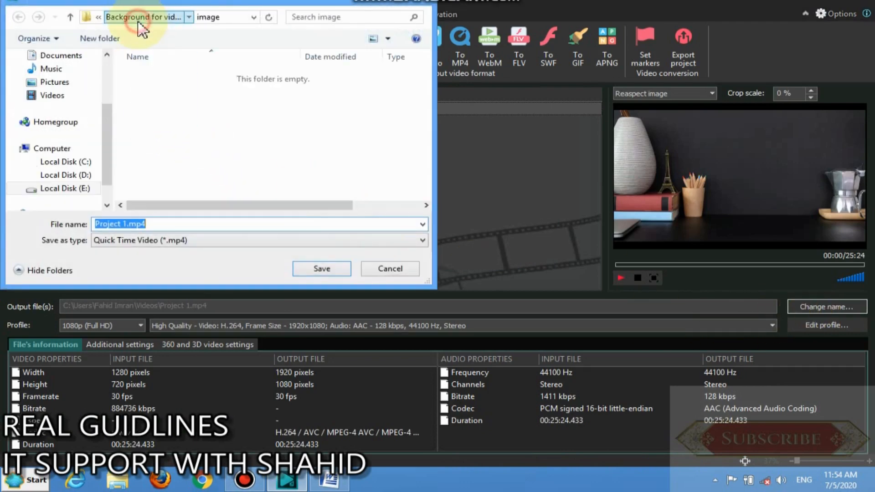
{"action": "left_click", "coordinate": [117, 17]}
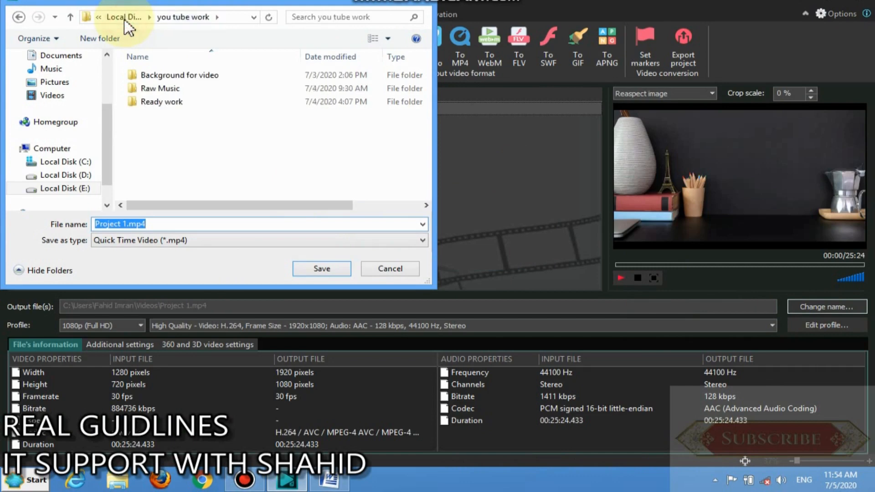
{"action": "left_click", "coordinate": [163, 102]}
{"action": "double_click", "coordinate": [162, 101]}
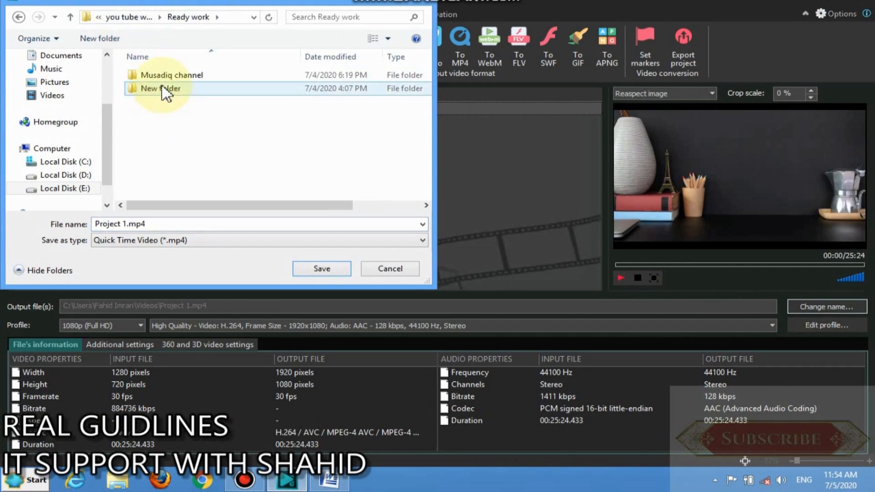
{"action": "double_click", "coordinate": [168, 88]}
Name the output file THREE CRAFTS and export the project for YouTube, continuing without the premium features.
{"action": "left_click", "coordinate": [153, 224]}
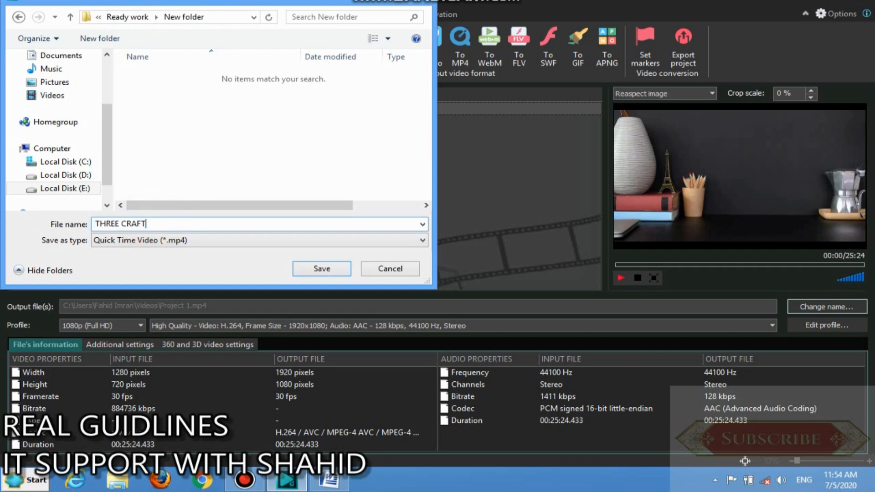
{"action": "left_click", "coordinate": [331, 268]}
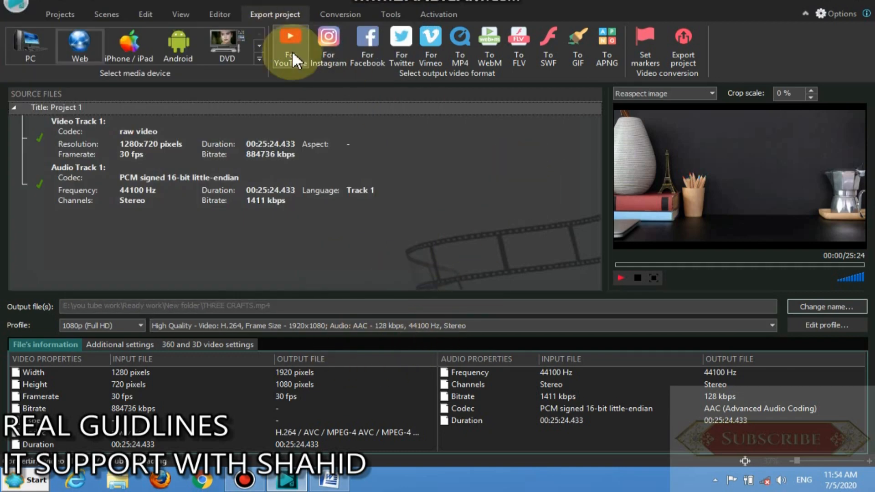
{"action": "left_click", "coordinate": [688, 58]}
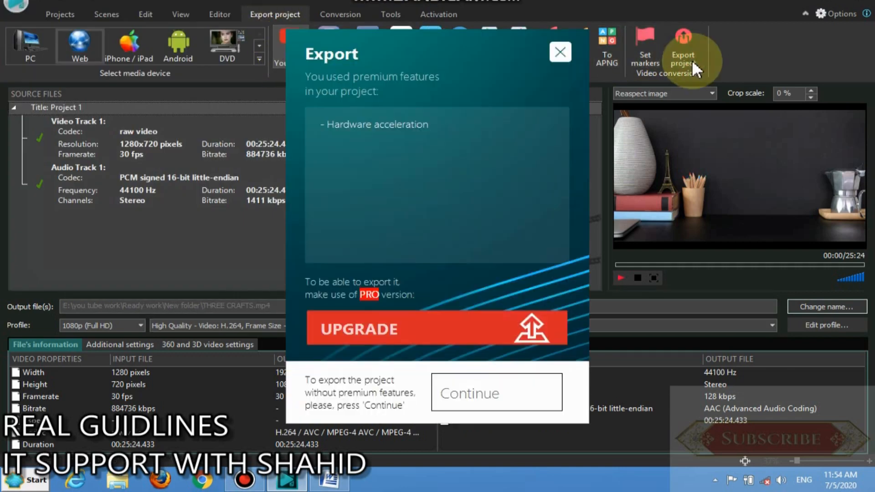
{"action": "left_click", "coordinate": [504, 386]}
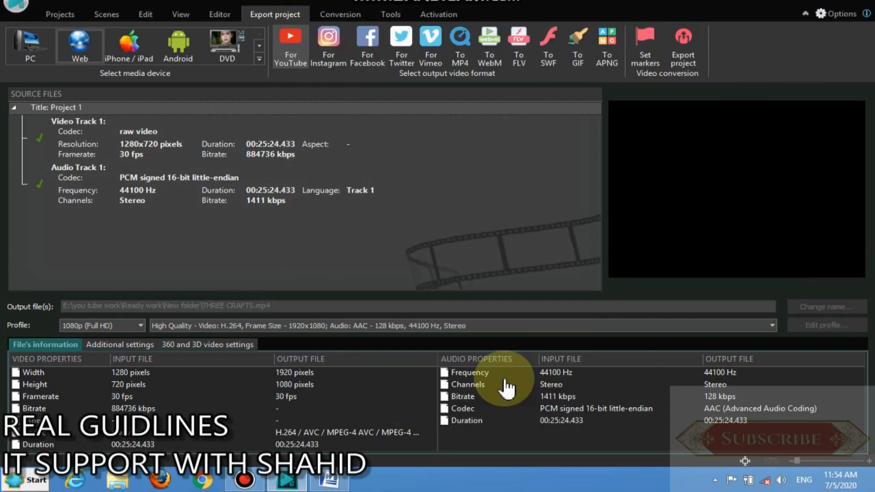